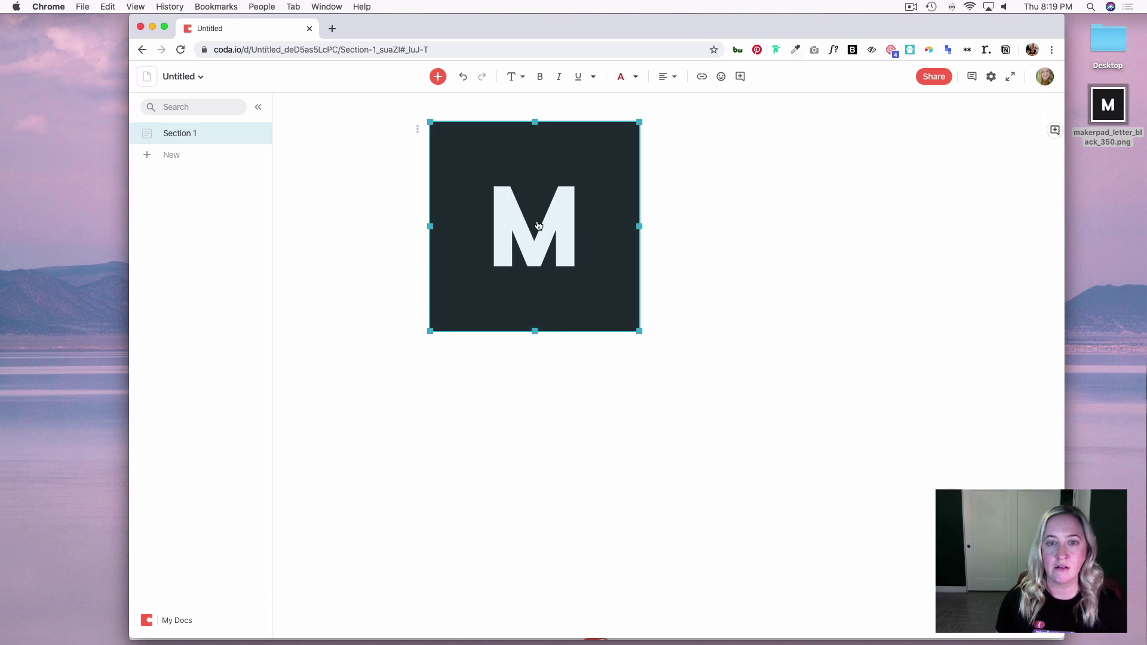
- Center the logo image on the page and shrink it proportionally to about half its size
click(674, 76)
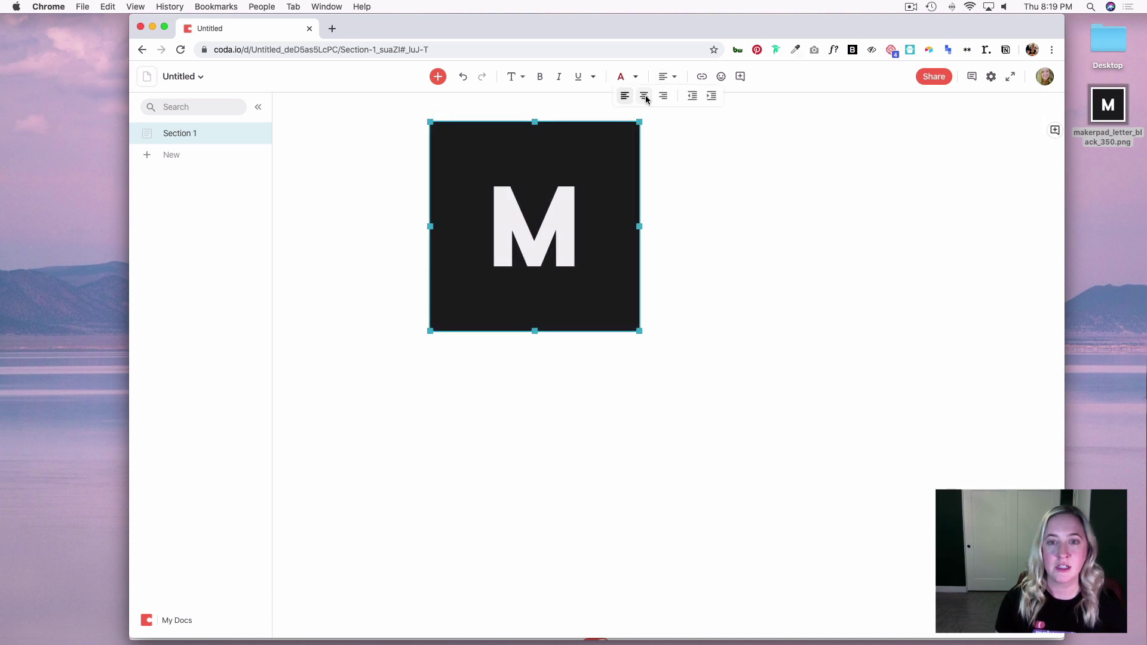
click(644, 96)
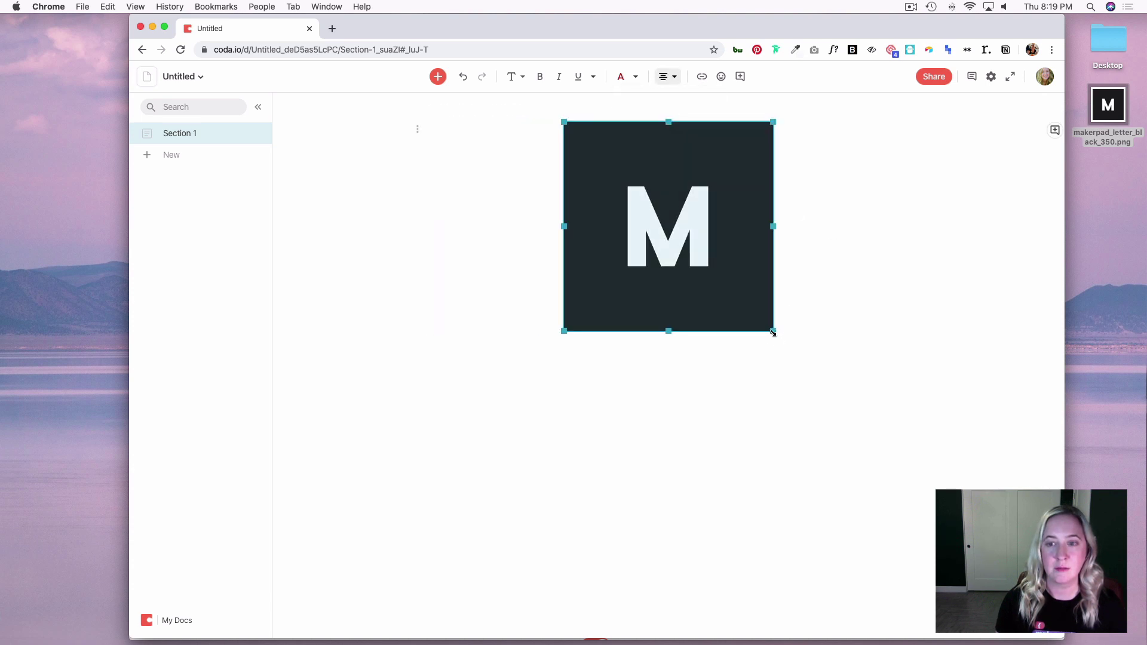
drag(773, 332, 723, 230)
click(709, 290)
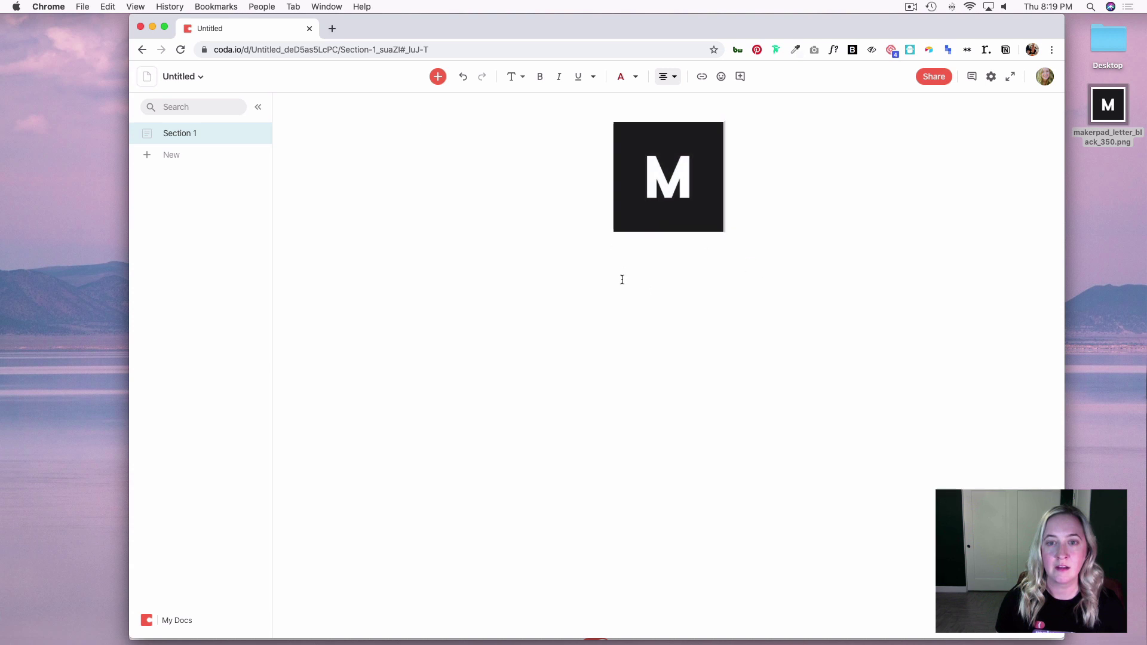
- Insert a wave emoji on a new line below the logo
key(Return)
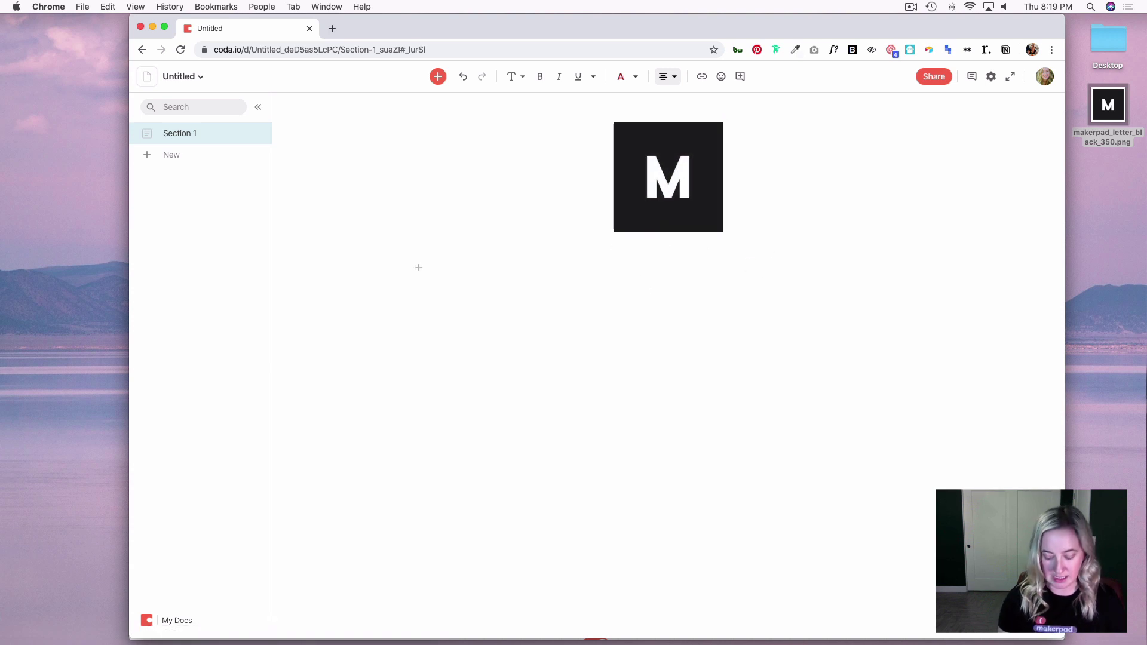
text(/emoji)
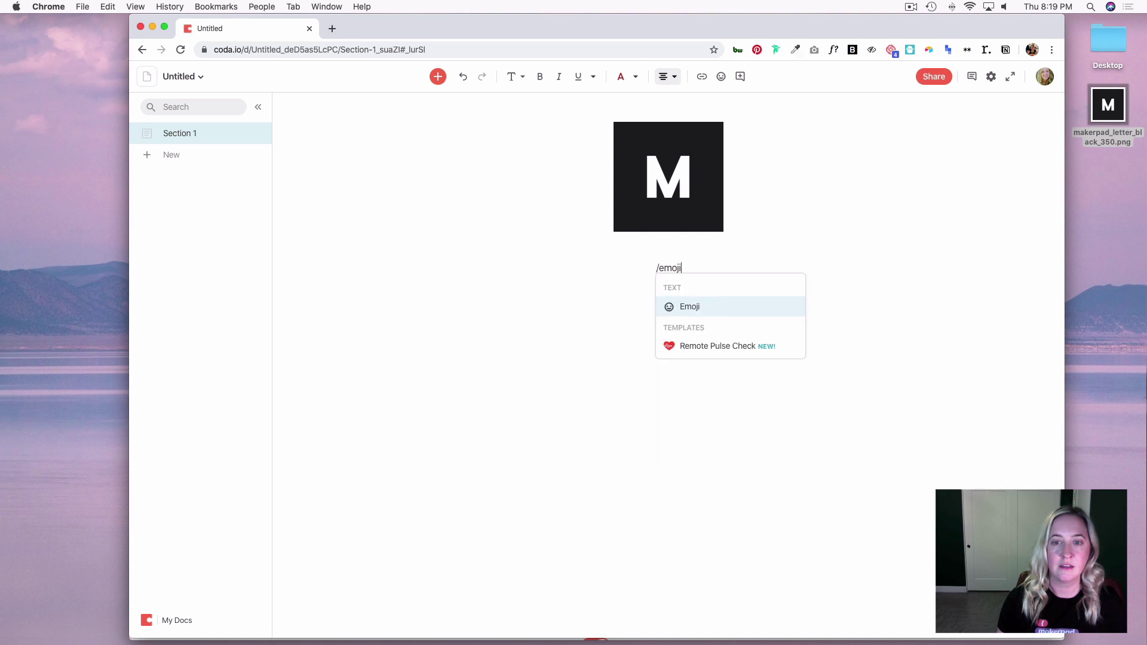
key(Return)
text(wa)
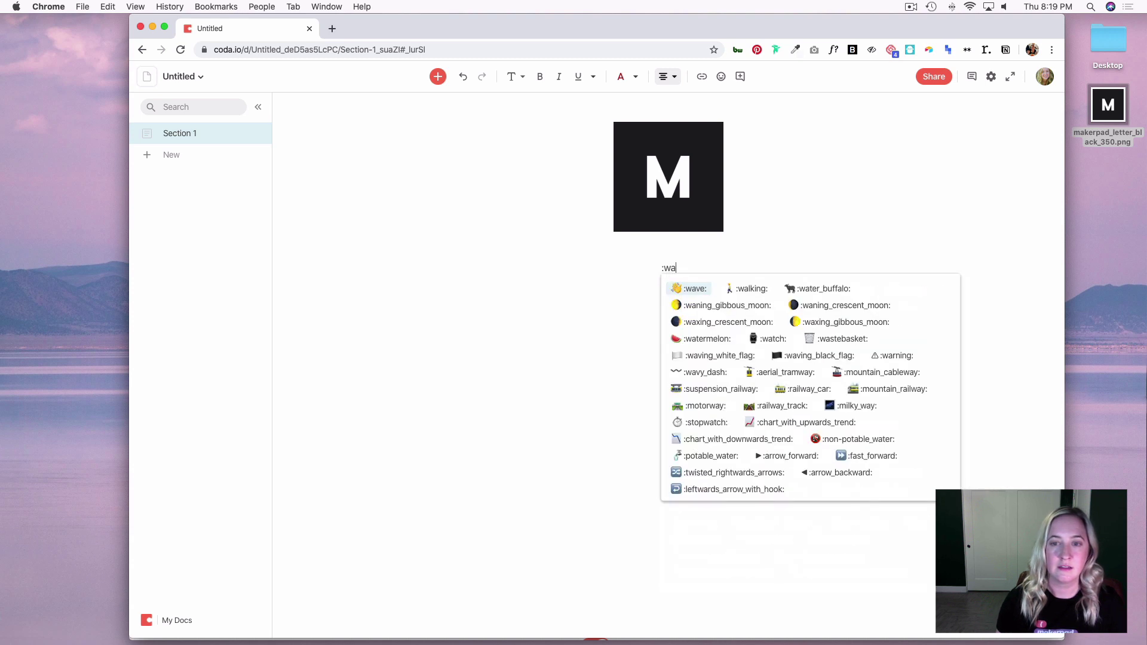
key(Return)
- Write "Hi, let us know how you're doing and what you're up to today!" after the wave emoji
text(H)
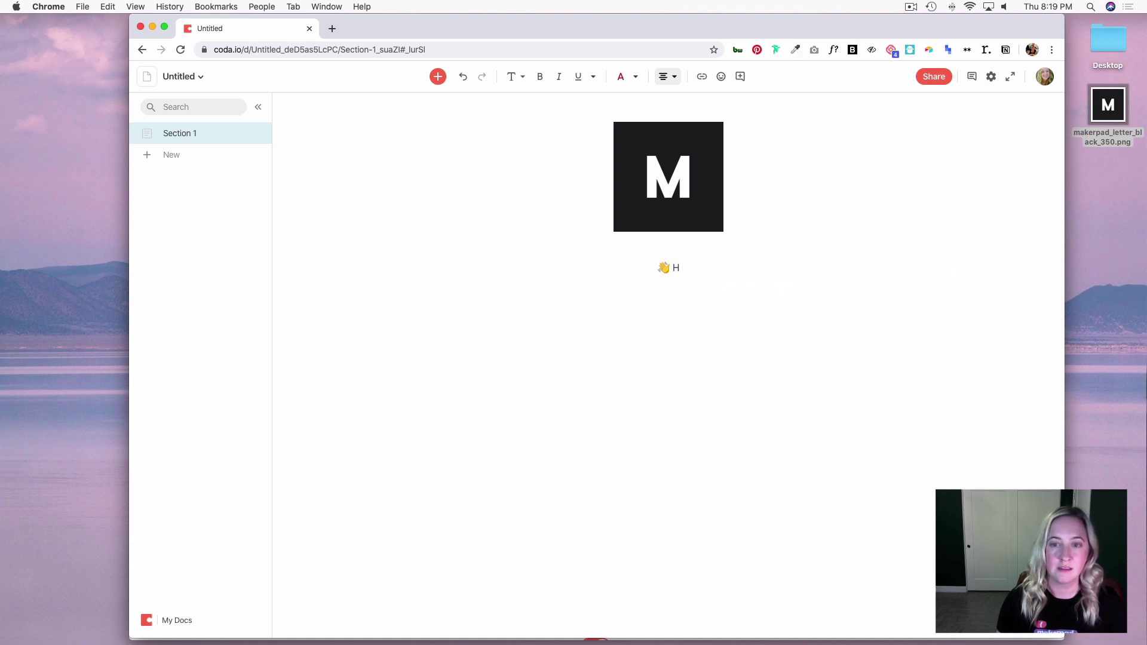
text(i, let us )
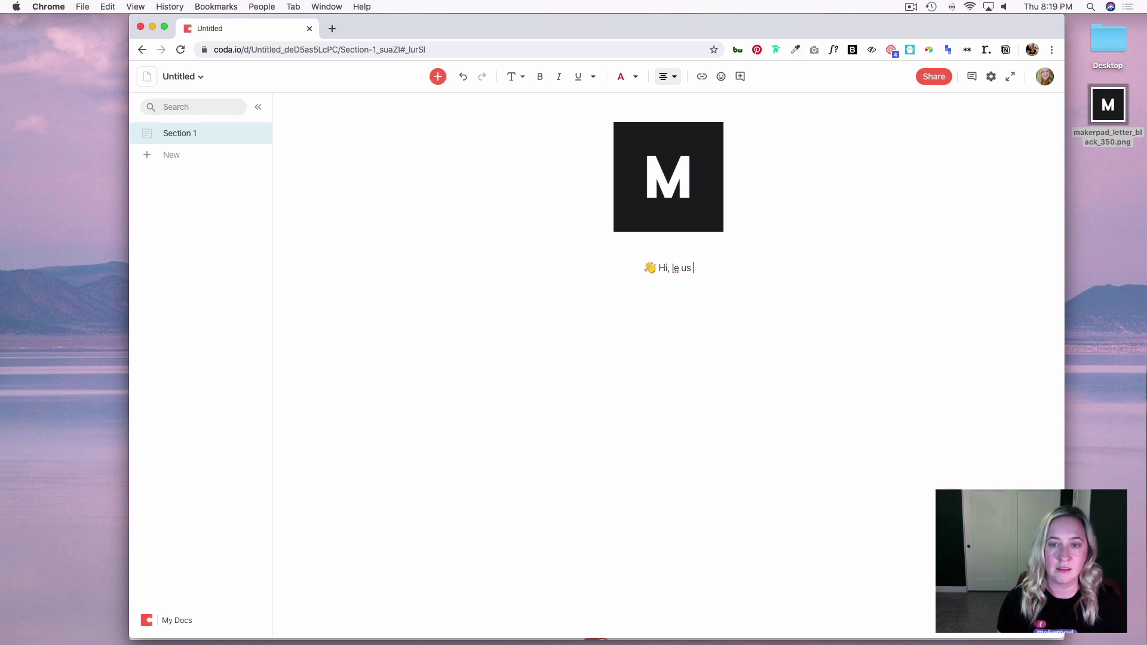
text(know )
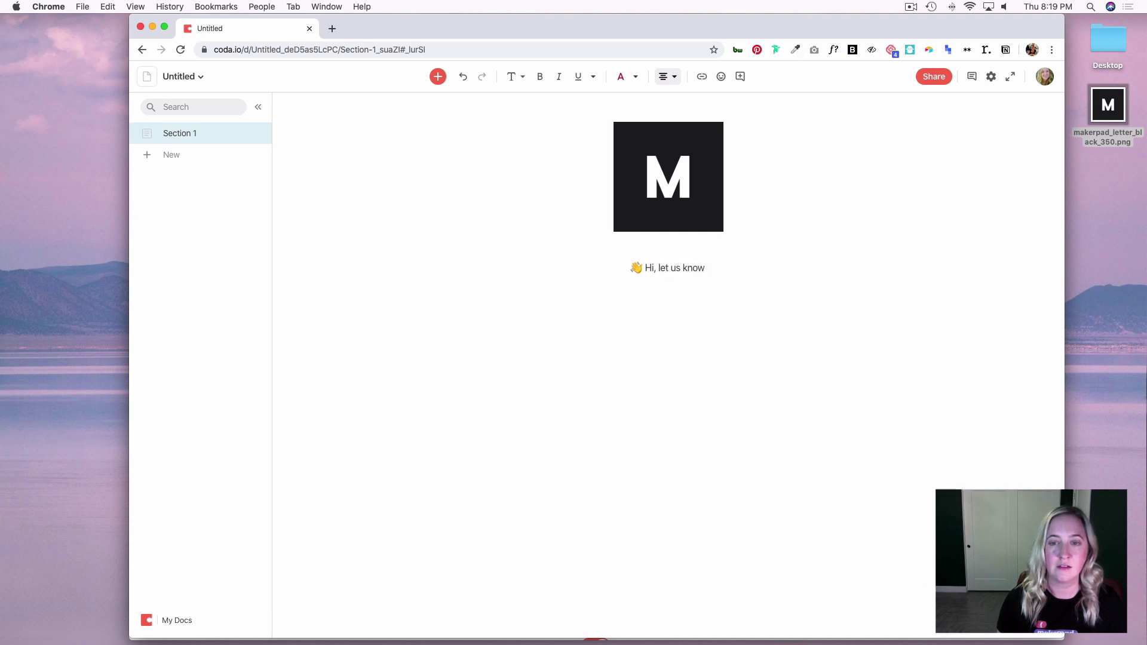
text(how you')
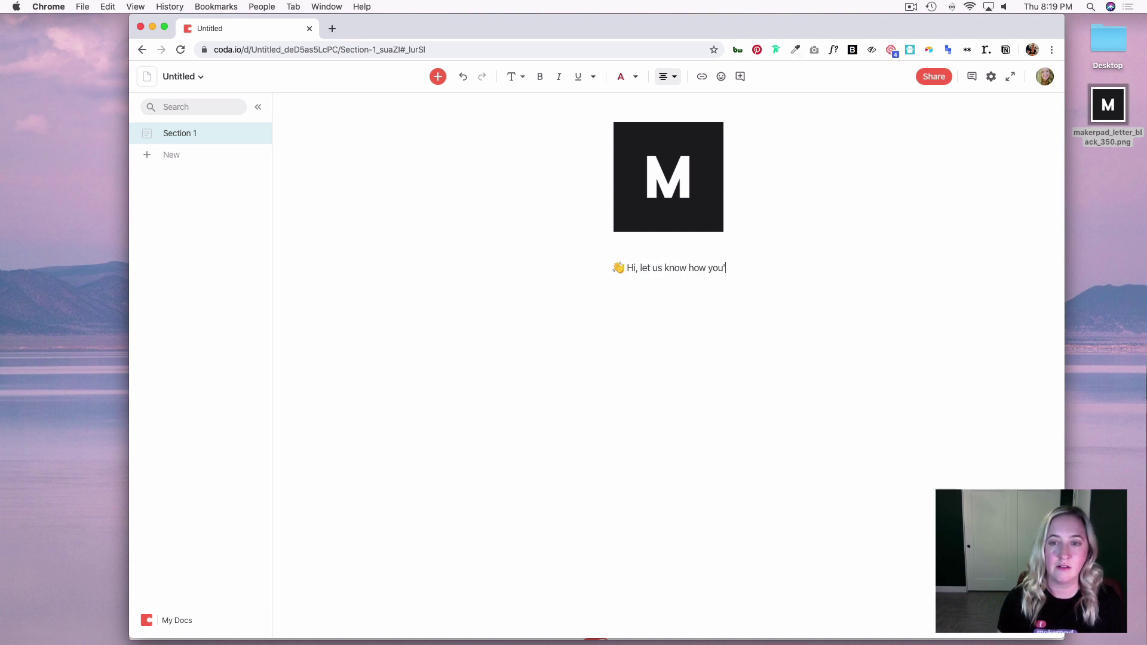
text(re doing and)
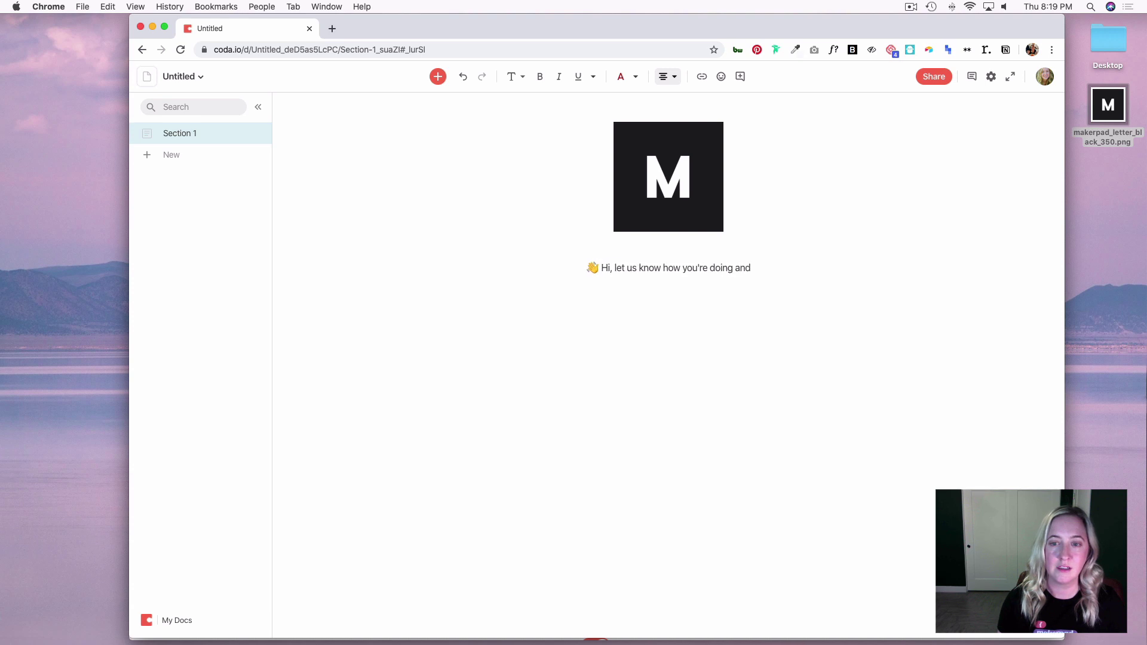
text( what you're up to today)
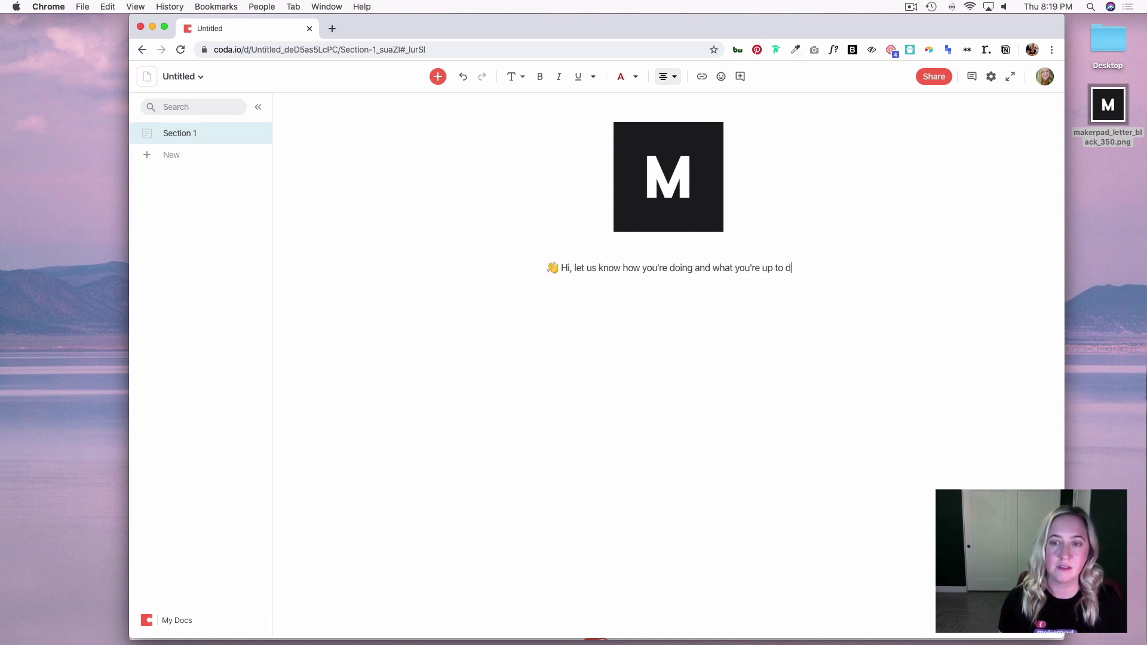
text(!)
- Format the greeting line as a large heading
drag(824, 270, 530, 217)
click(515, 76)
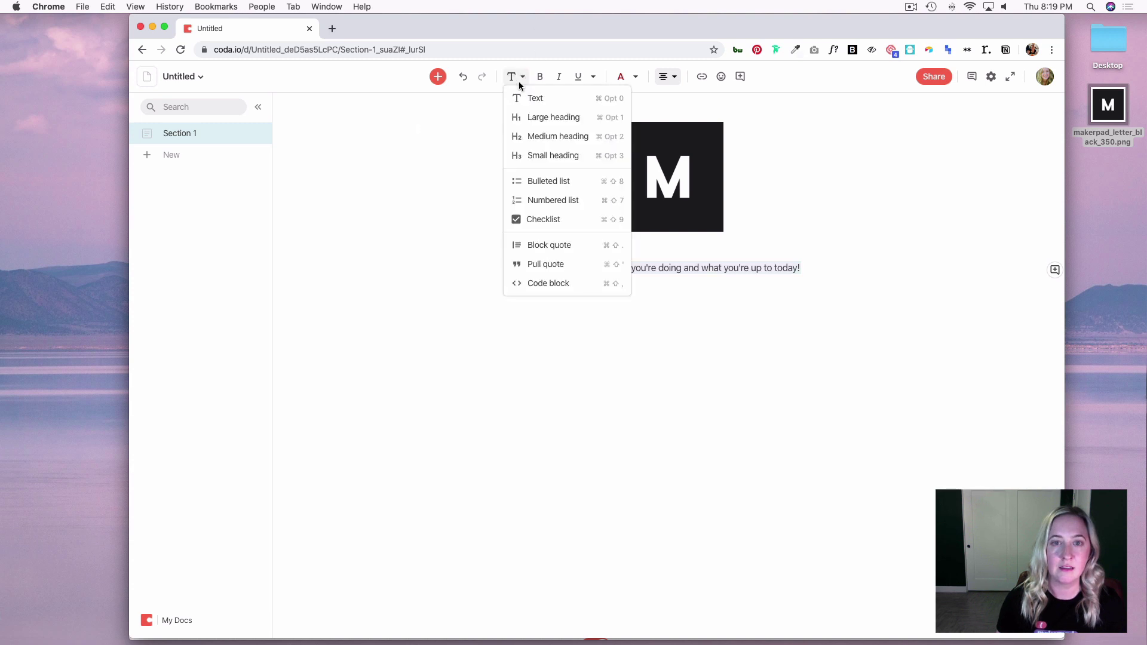
click(537, 116)
- Add the line "What's your theme today?" below the greeting and format it as a medium heading
key(Return)
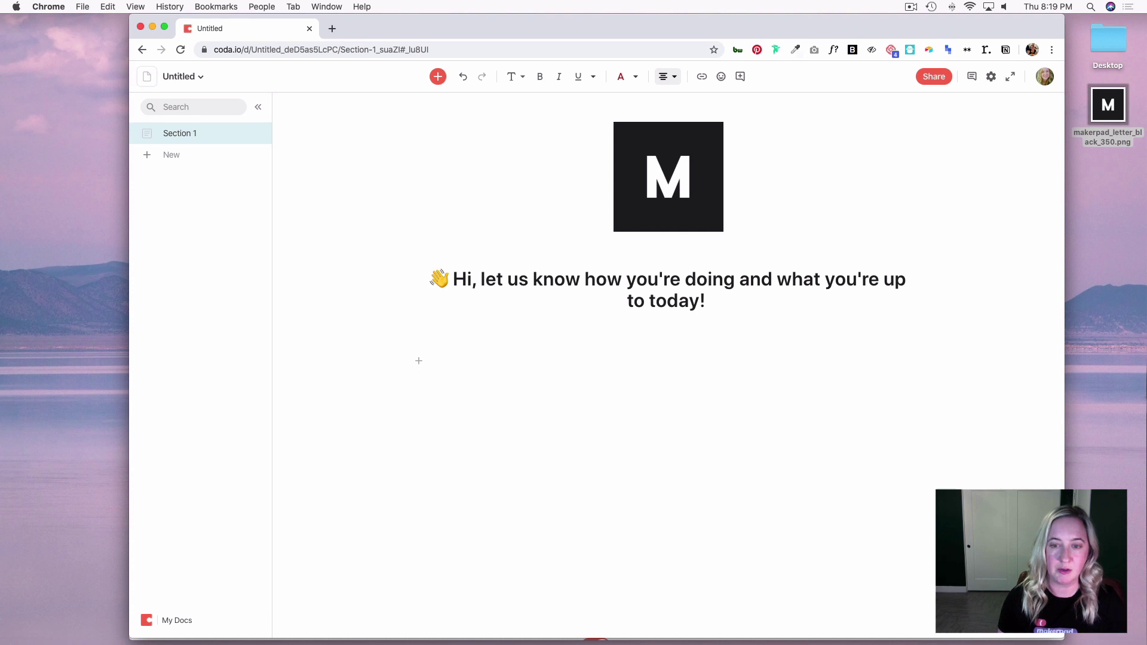
text(What's your theme today?)
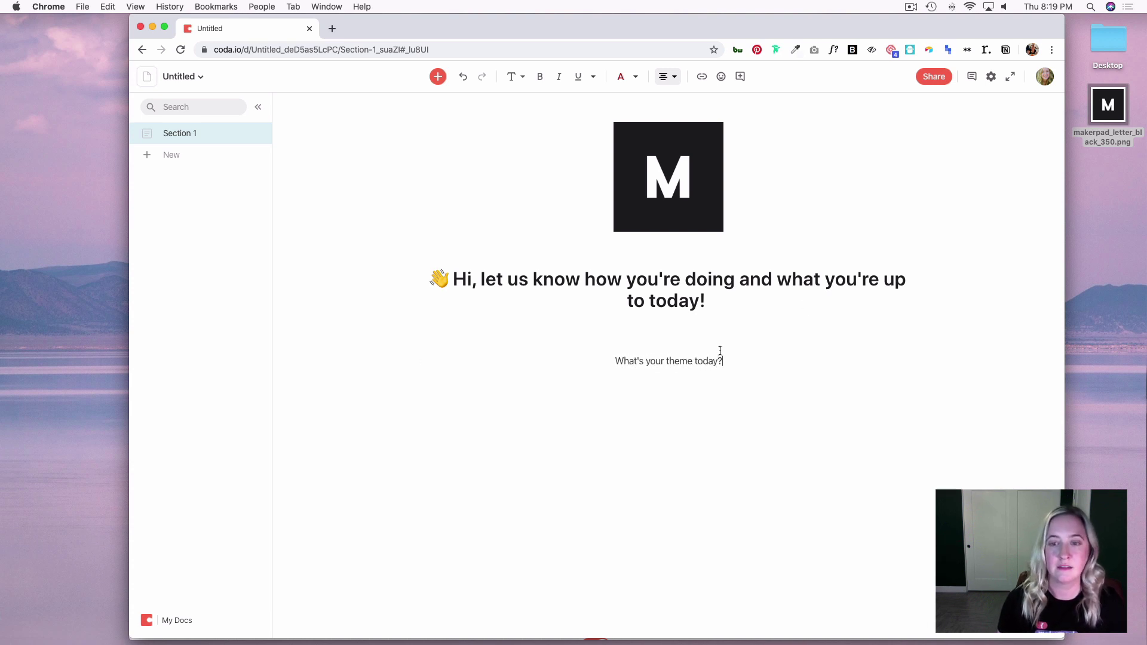
drag(729, 363, 624, 359)
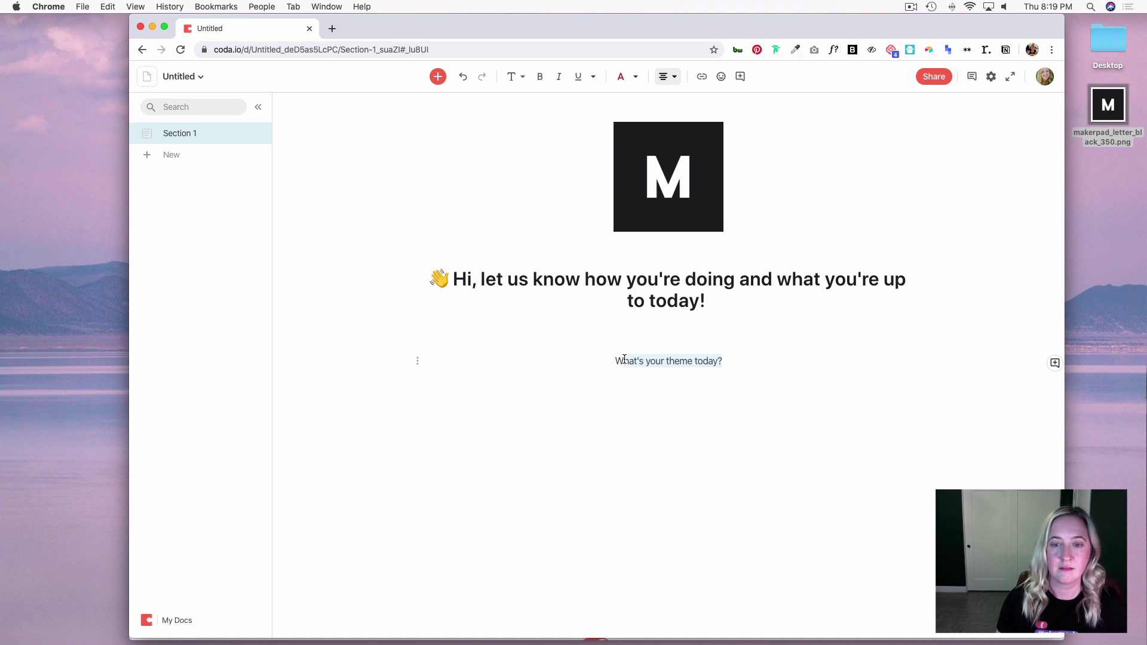
click(515, 76)
click(535, 136)
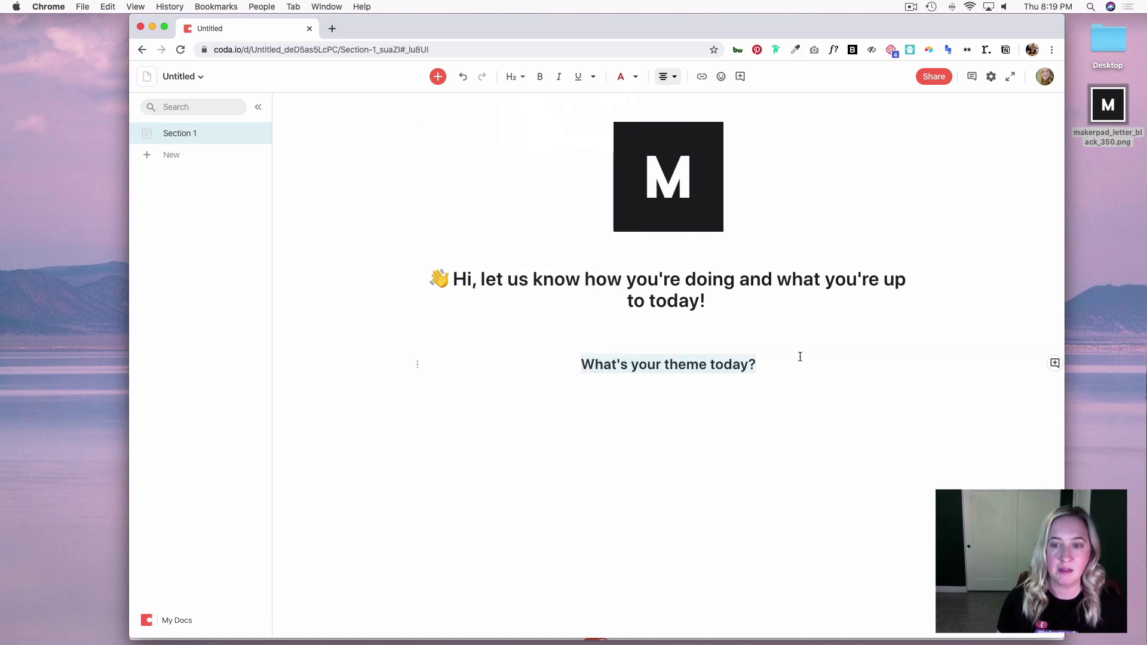
click(790, 365)
- Insert a nerd_face emoji on a new line below the theme question
key(Return)
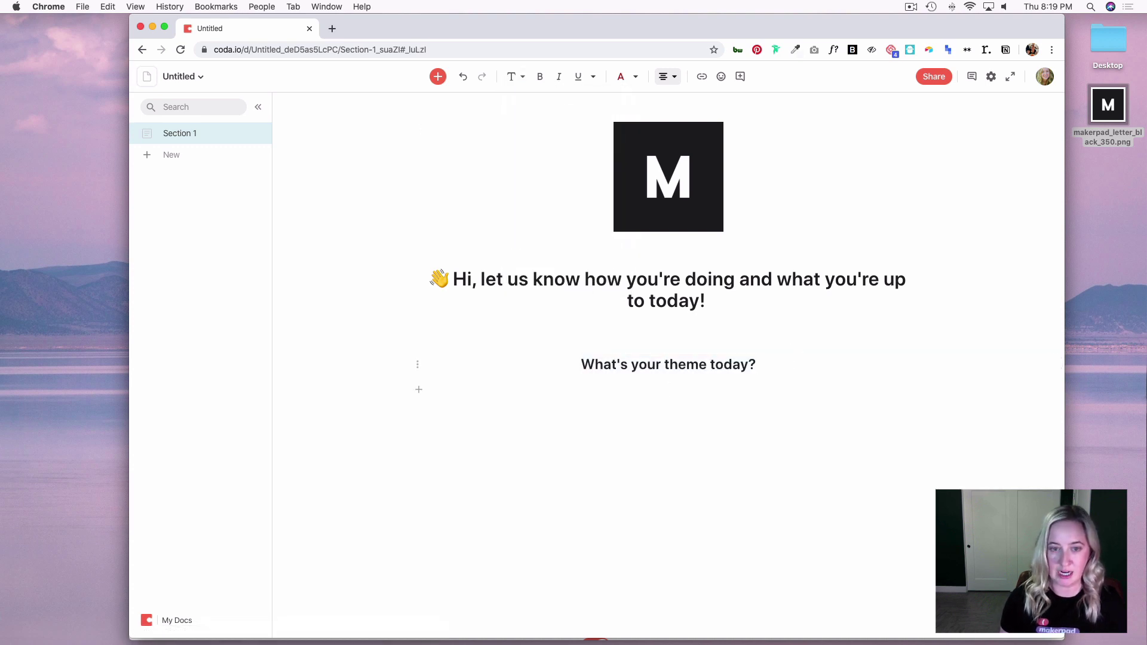
text(/emoji)
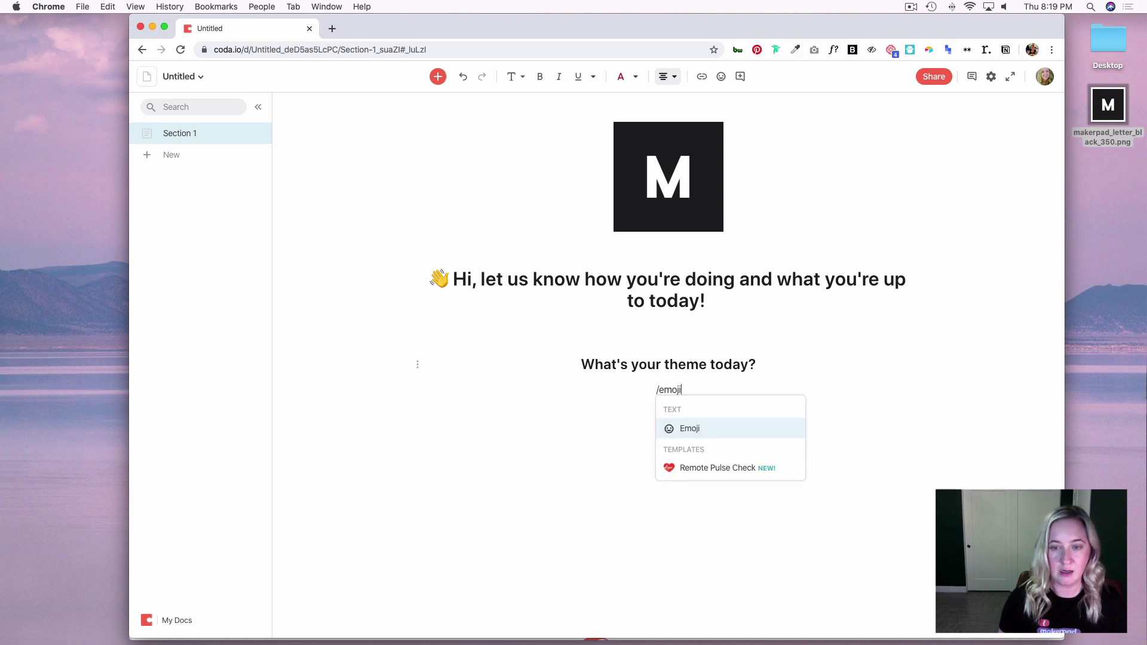
key(Return)
text(nerd)
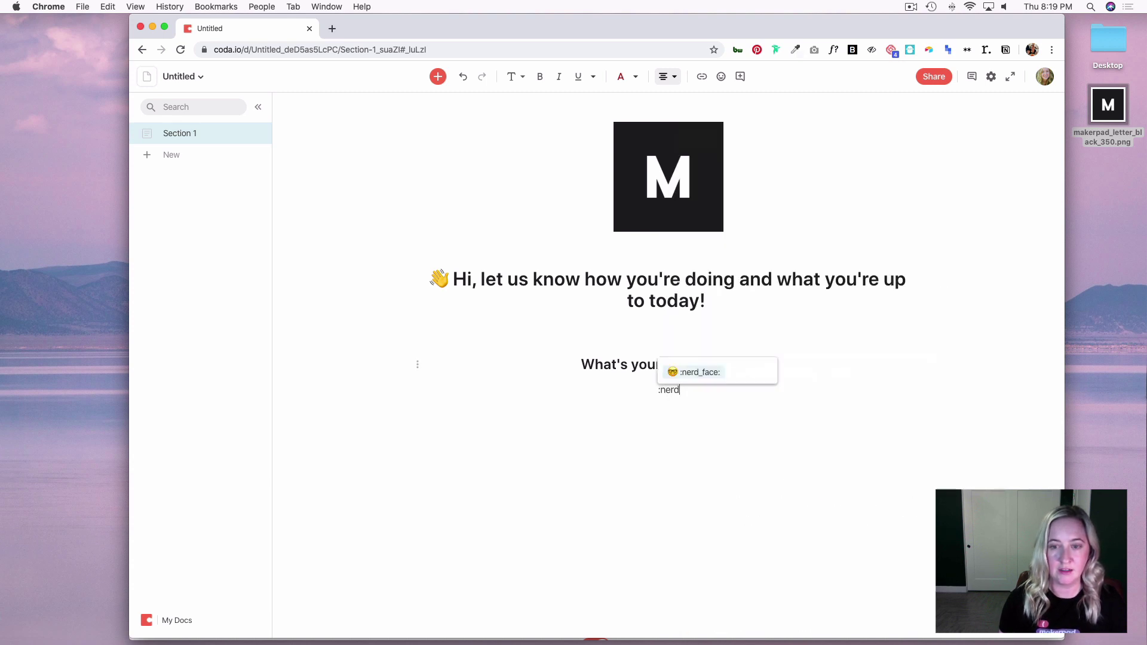
key(Return)
- Insert a computer emoji on a new line below the nerd face
key(Return)
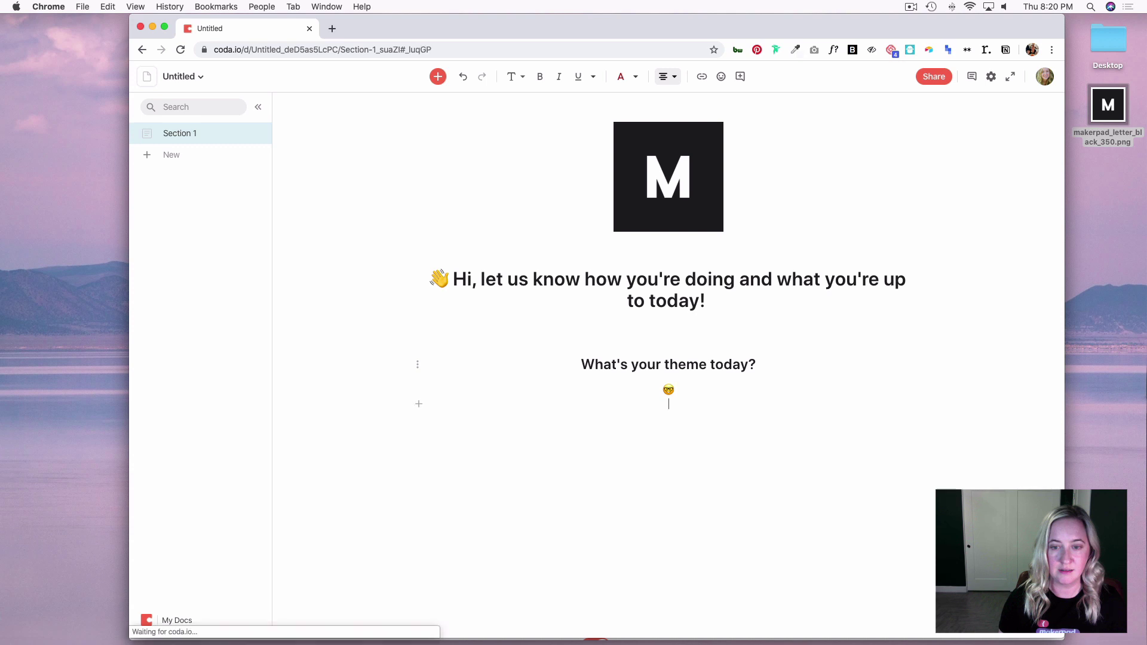
text(/emo)
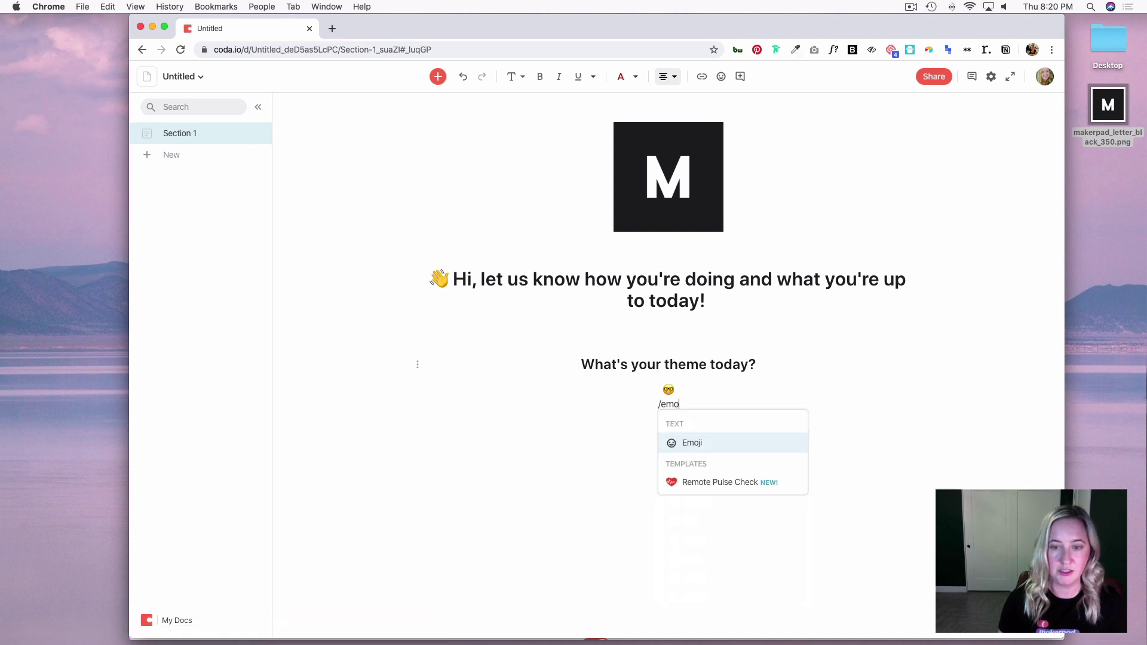
key(BackSpace)
text(oji)
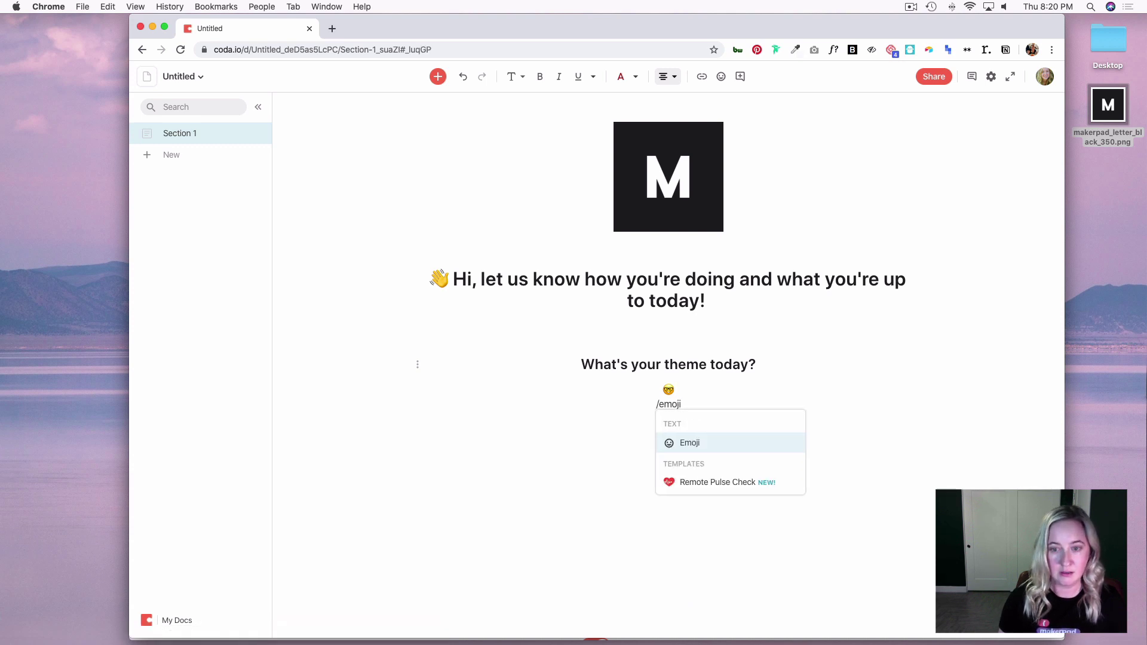
key(Return)
text(:comput)
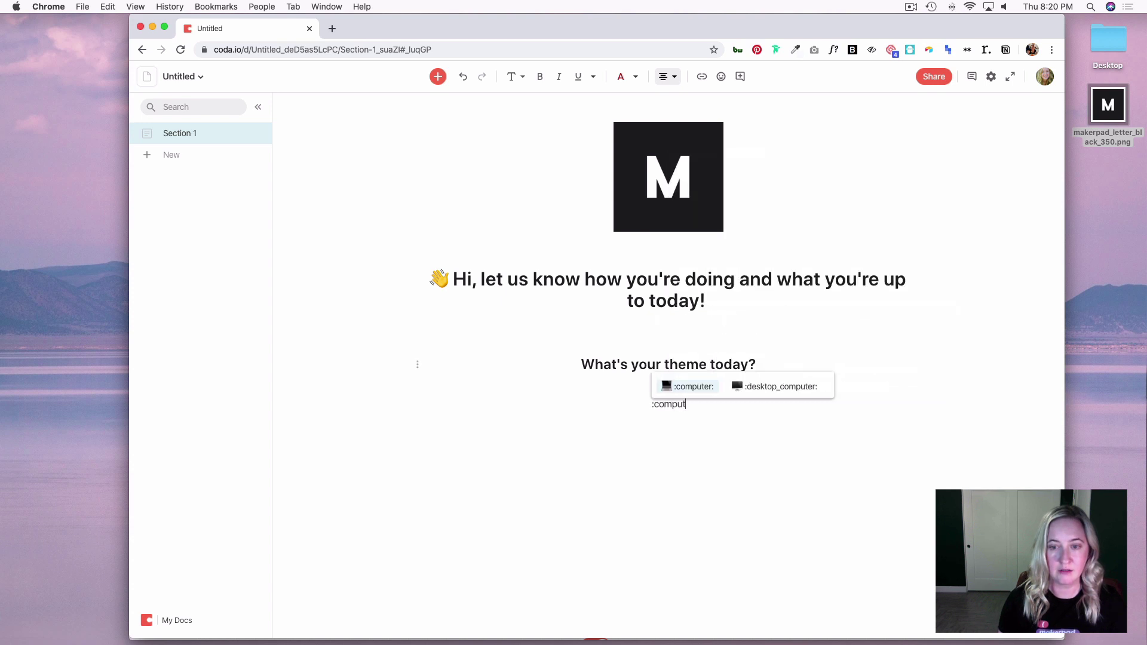
key(Return)
- Insert a tada emoji on a new line below the computer emoji
key(Return)
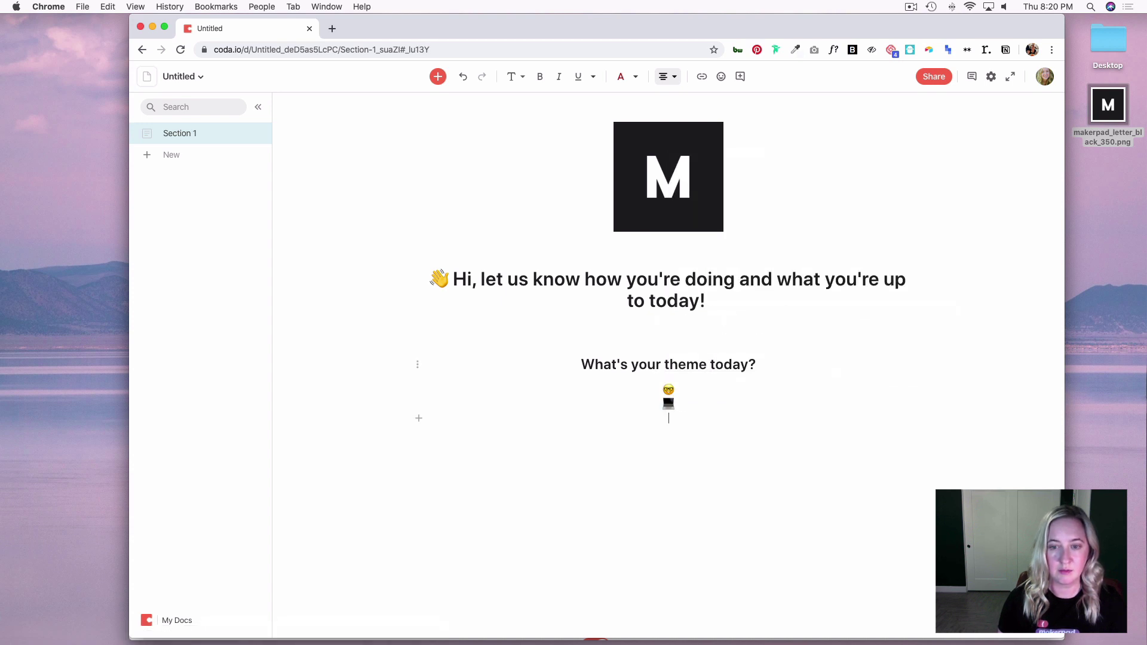
text(/emoij)
key(BackSpace)
key(BackSpace)
key(BackSpace)
key(BackSpace)
key(BackSpace)
text(emo)
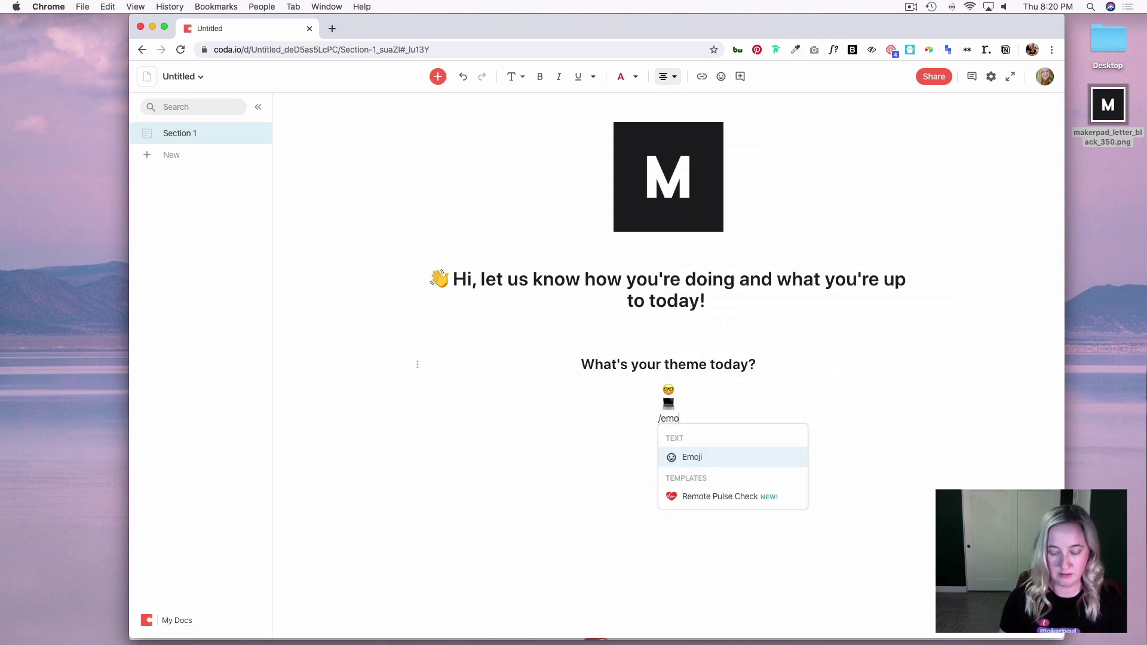
text(ji)
key(Return)
text(tada)
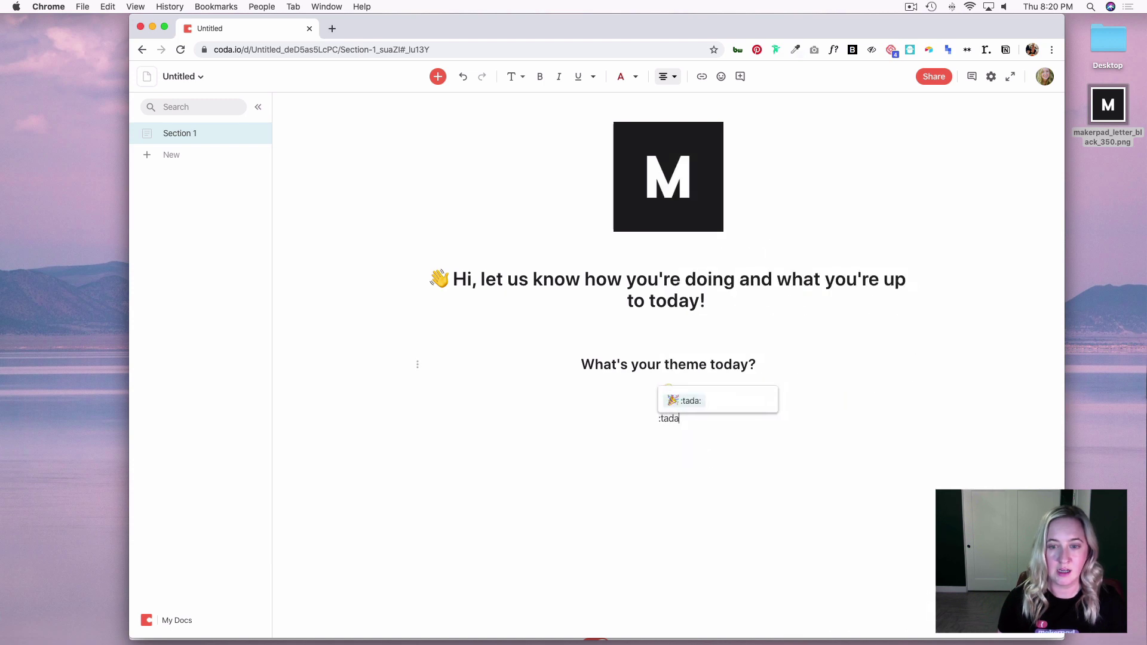
key(Return)
- Insert a money_with_wings emoji on a new line below the tada emoji
key(Return)
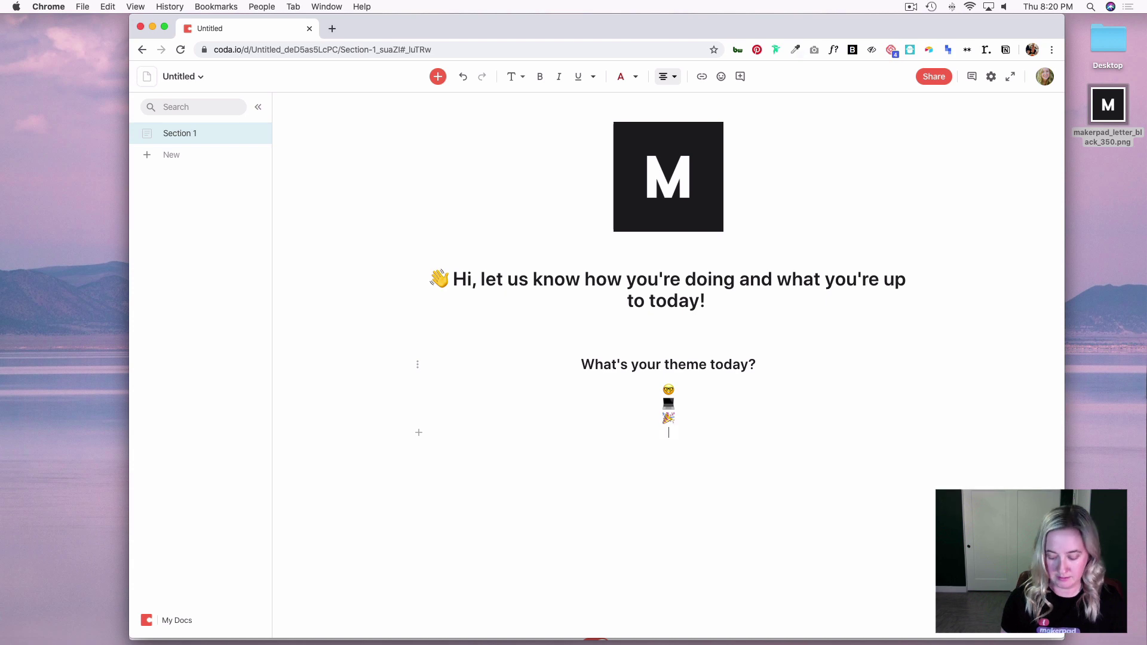
text(/emoji)
key(Return)
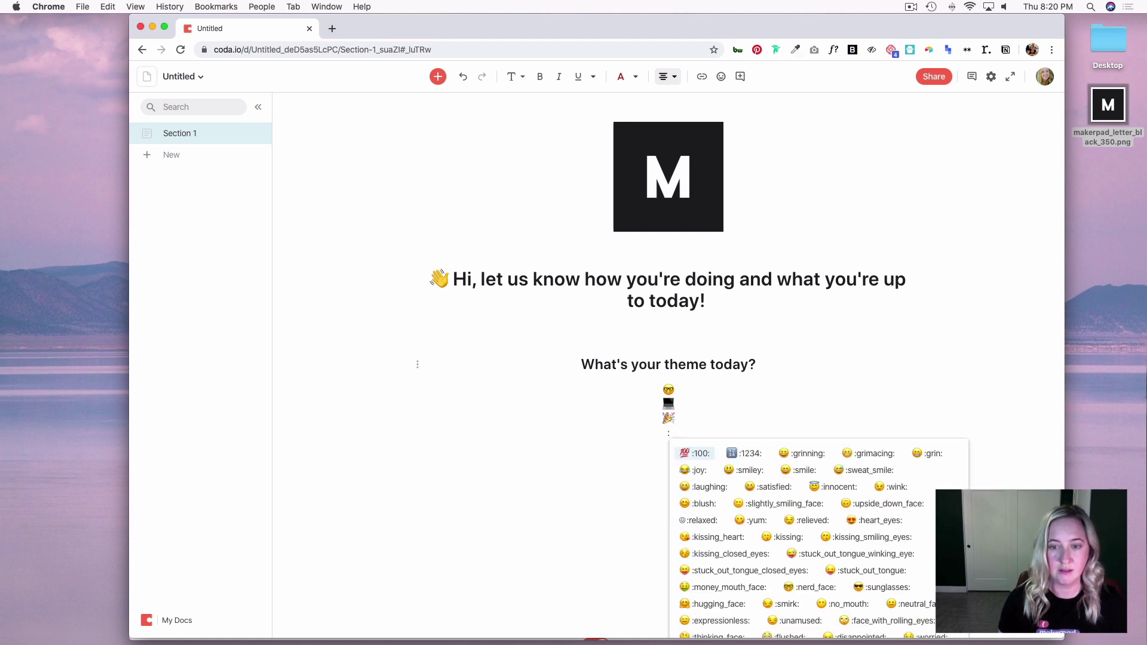
text(money)
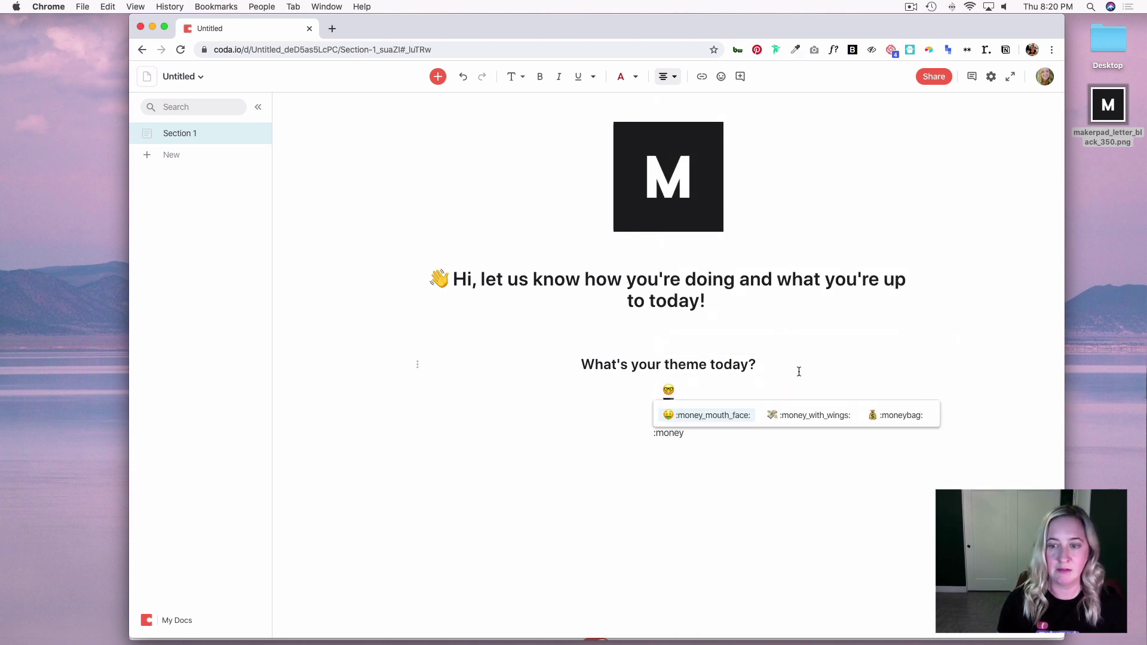
click(806, 417)
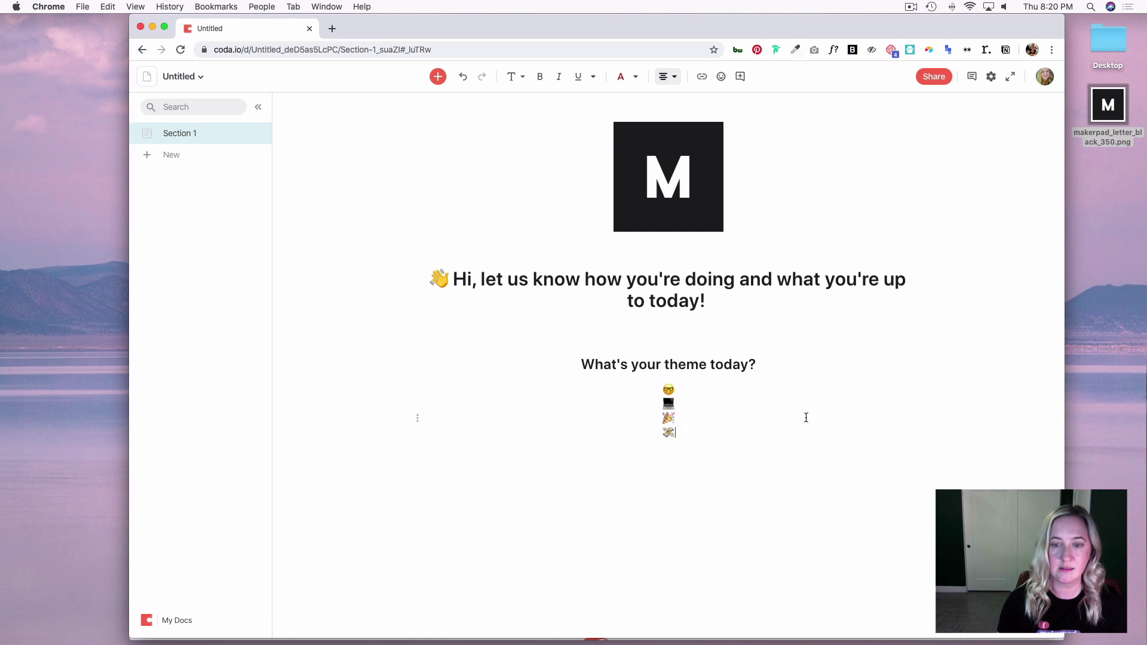
- Make space above the emoji list and insert a new table named Themes below the theme question
click(619, 387)
key(Return)
key(Return)
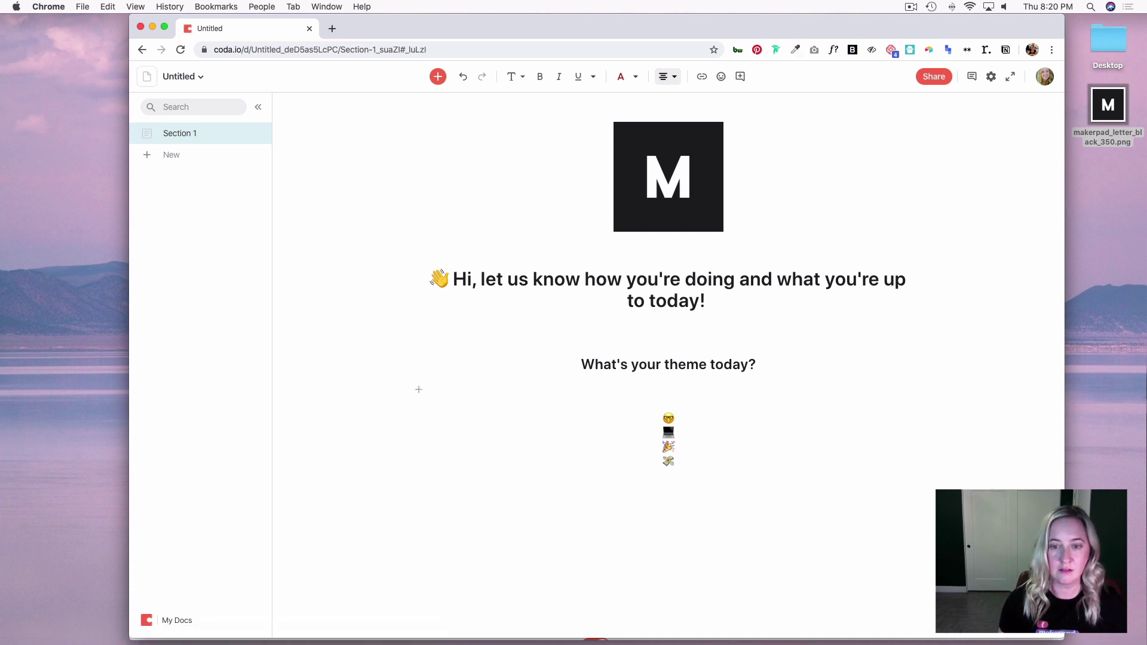
click(438, 76)
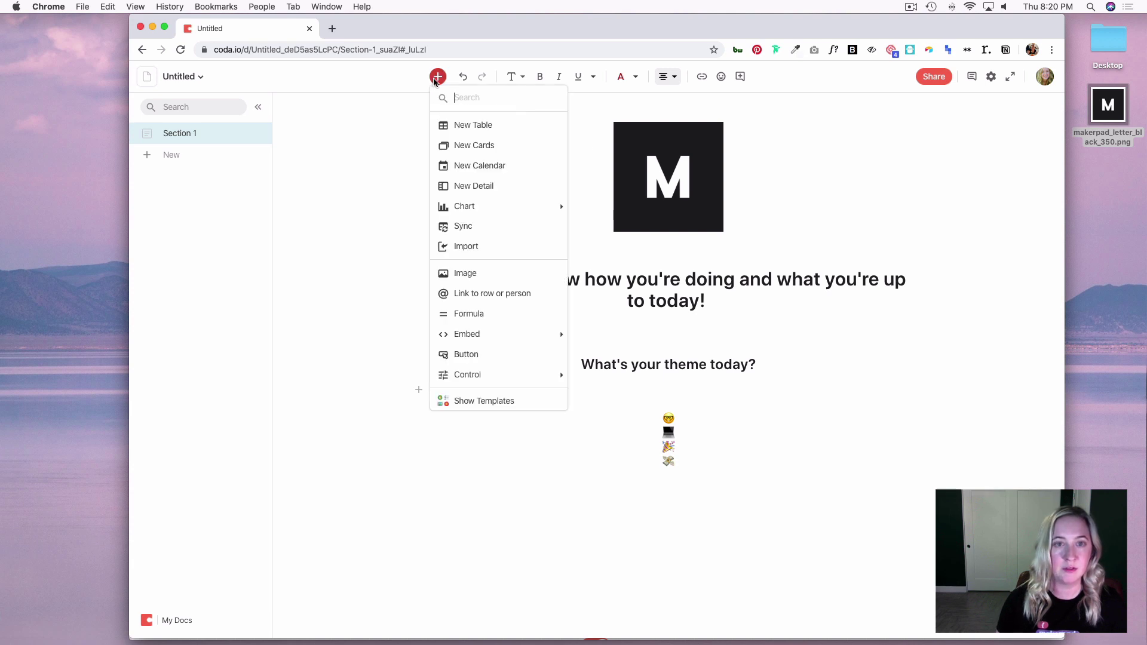
click(478, 128)
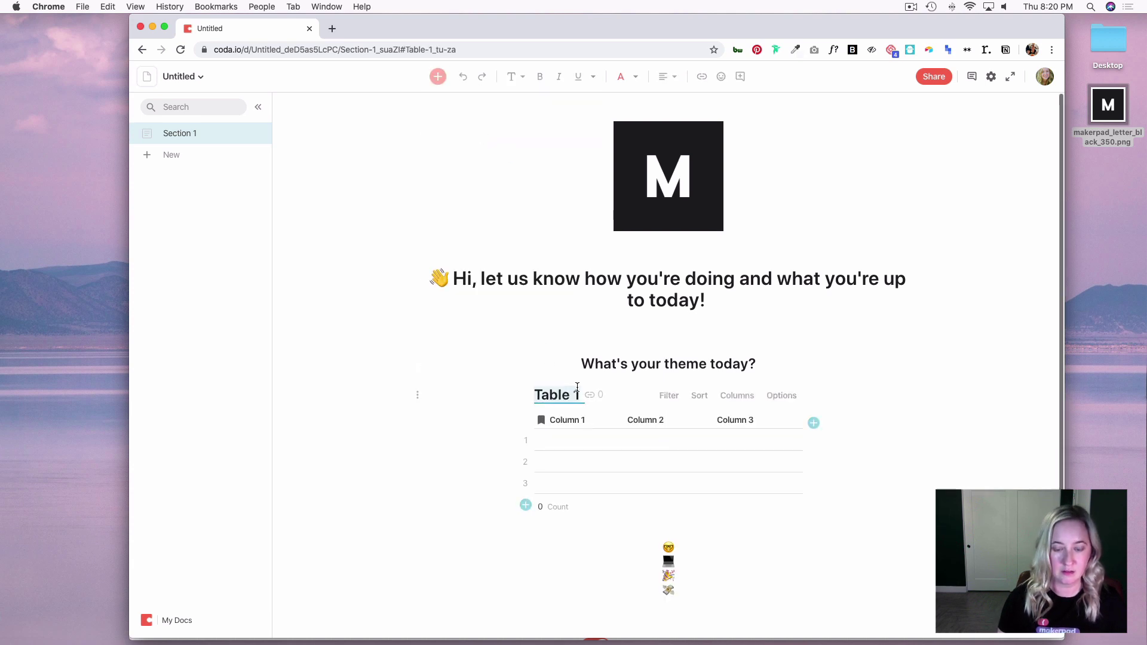
text(Themes)
key(Return)
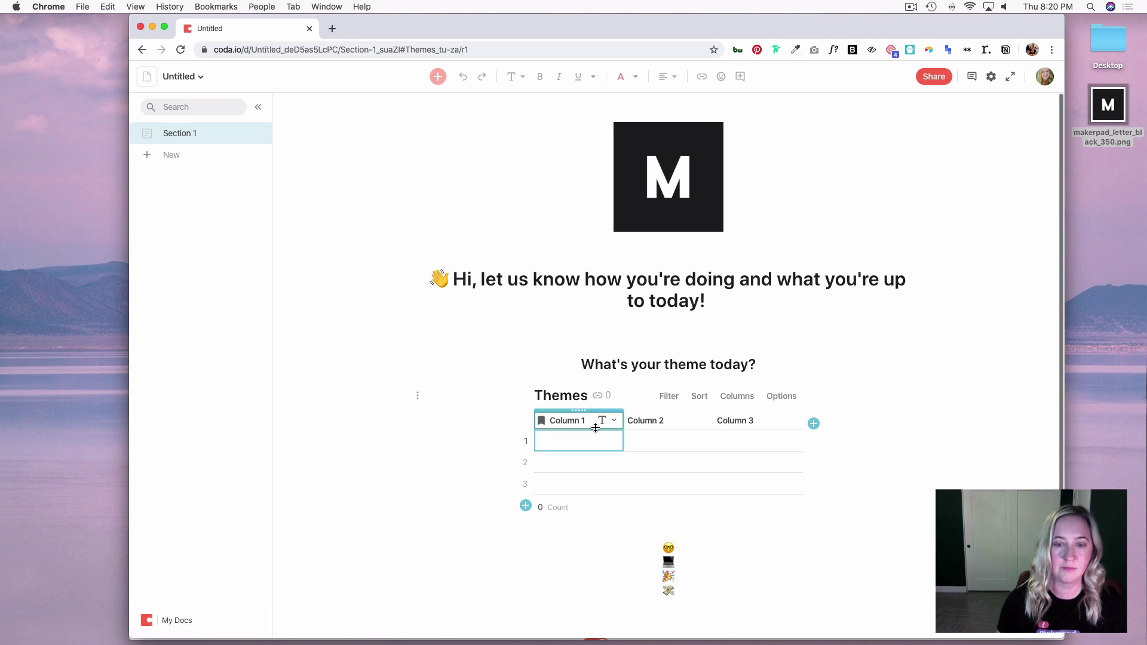
- Rename the first column of the Themes table to the nerd face emoji 🤓
click(673, 546)
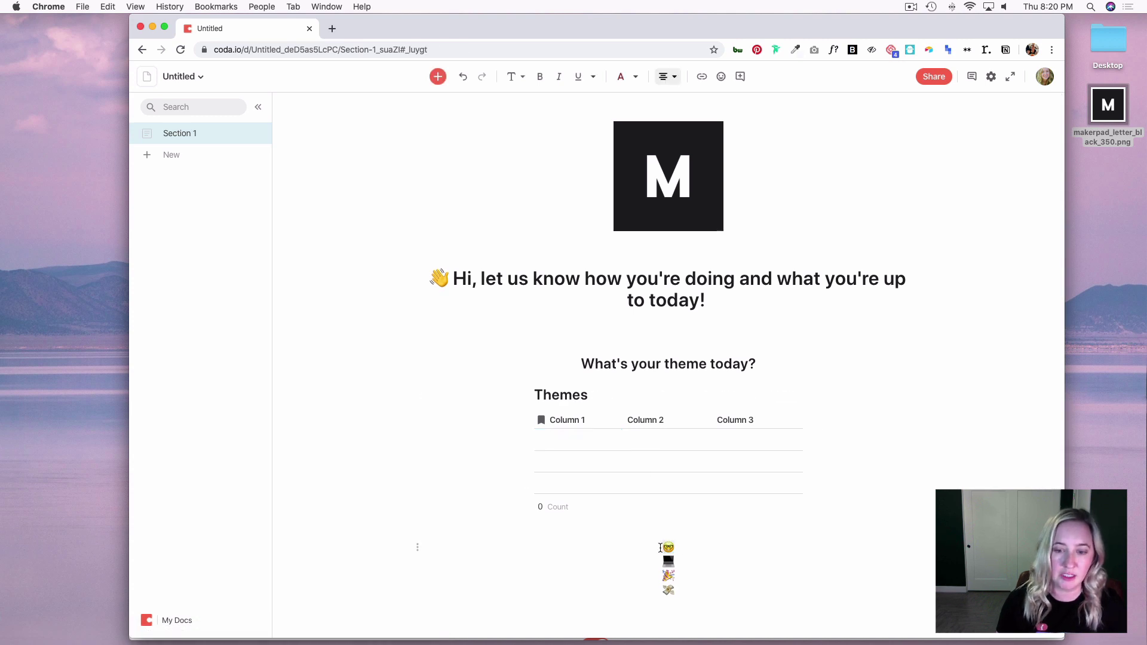
click(577, 420)
text(🤓)
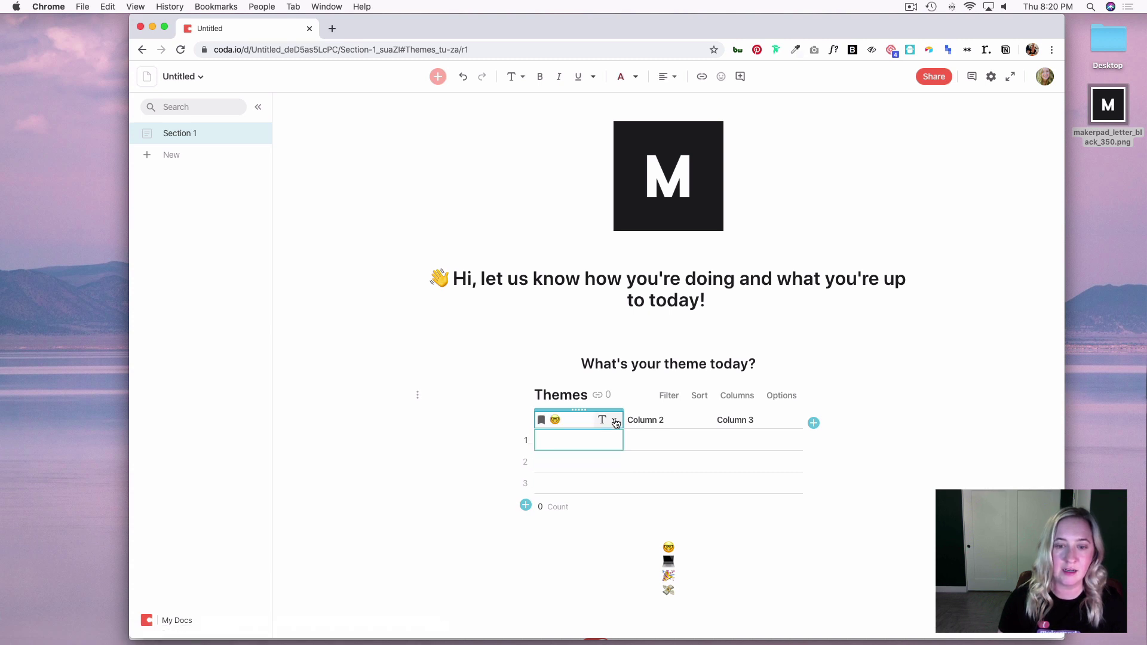
- Format the 🤓 column as a Button column and set its label to Education 🤓
click(607, 420)
click(631, 441)
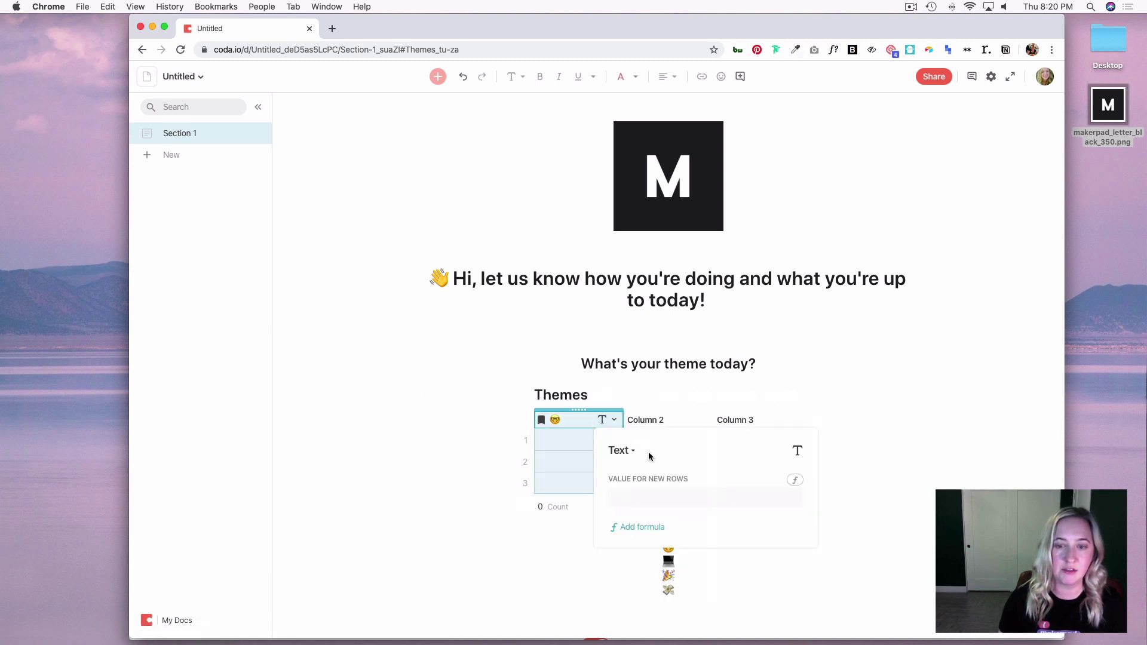
click(625, 452)
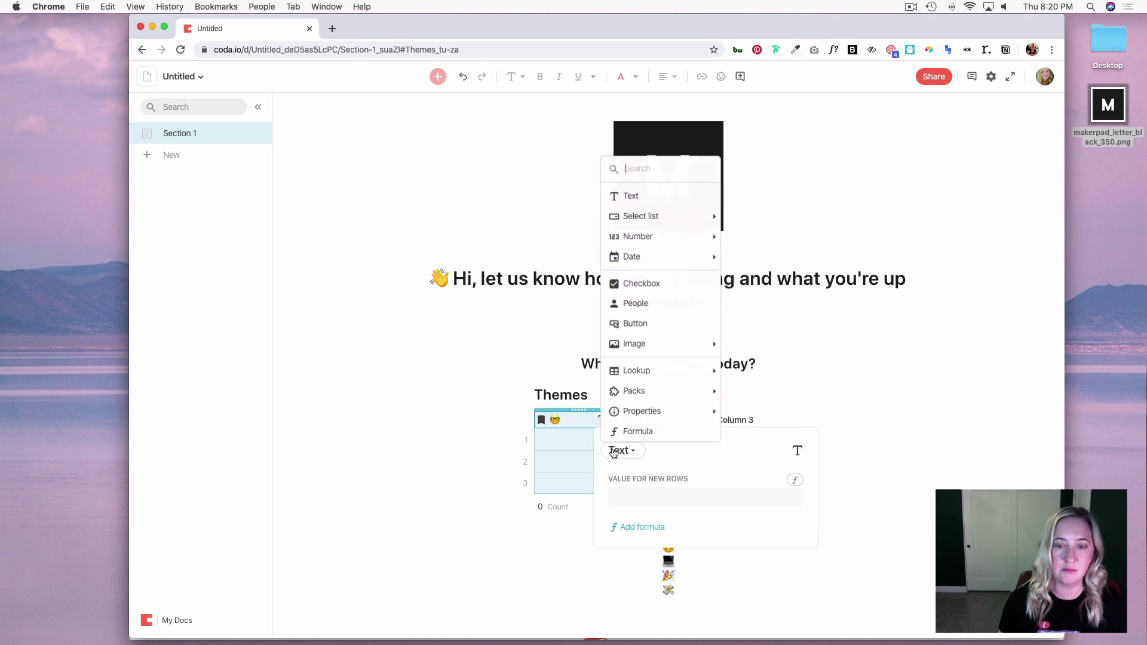
click(644, 324)
scroll(657, 496, down, 3)
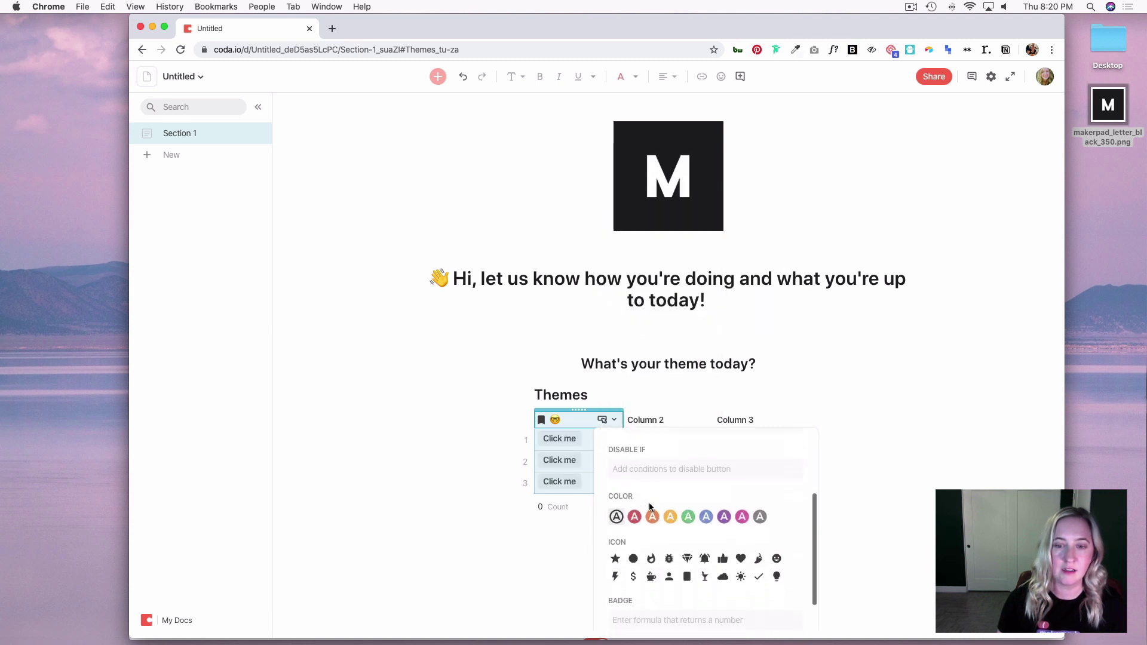
scroll(696, 472, up, 3)
scroll(882, 421, down, 1)
scroll(883, 419, down, 1)
click(638, 421)
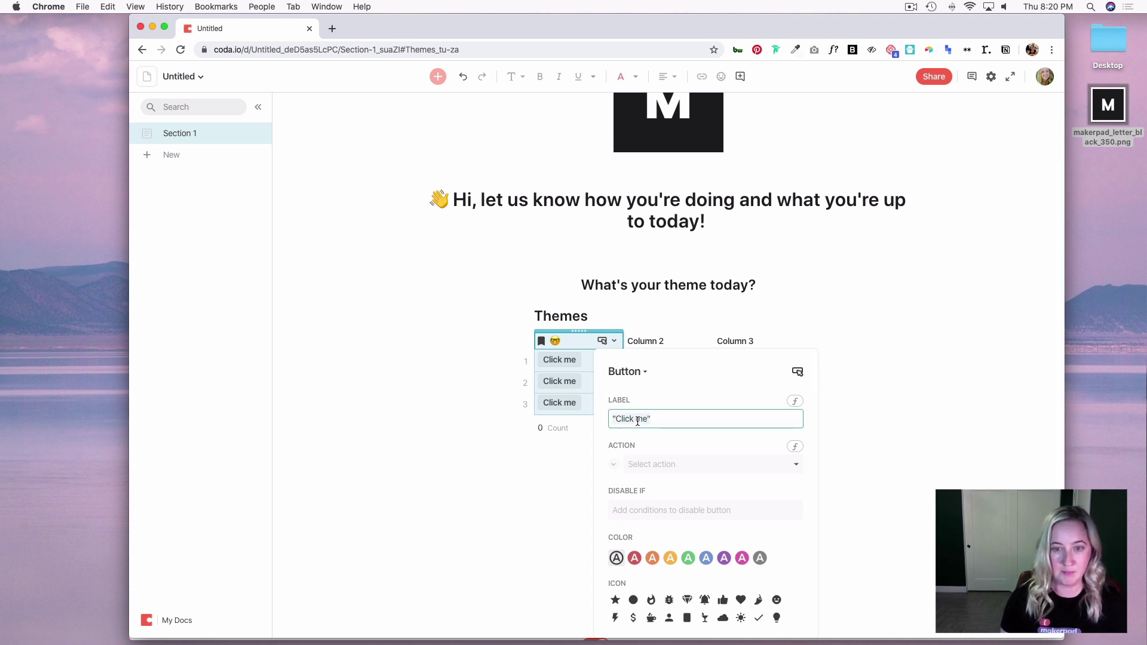
text(Education 🤓)
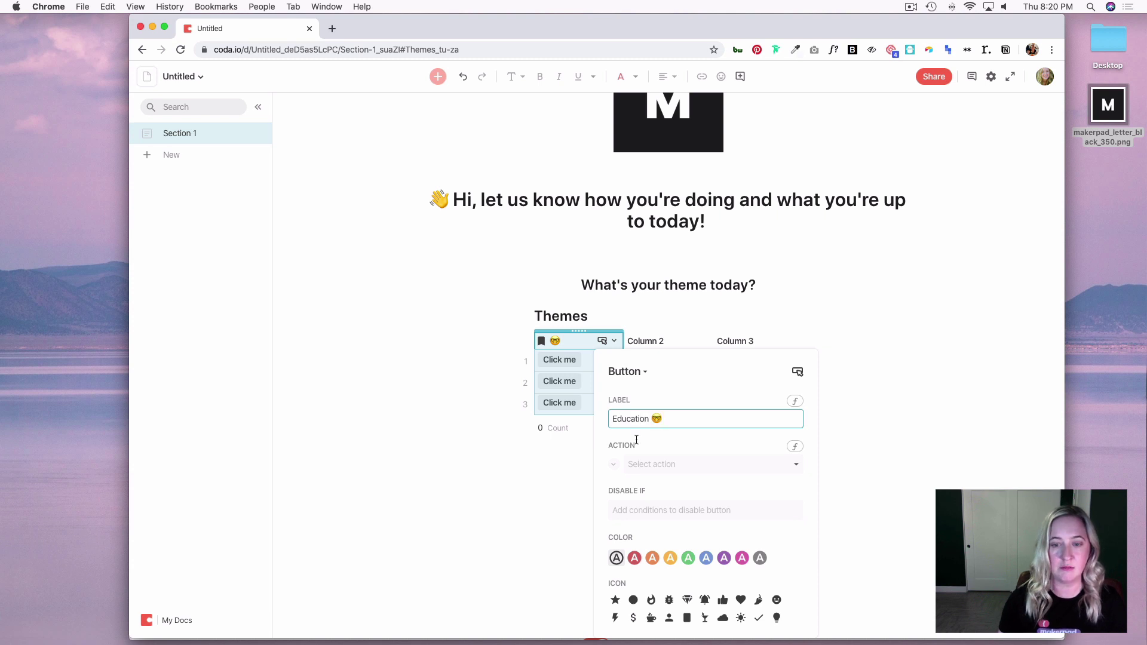
click(891, 470)
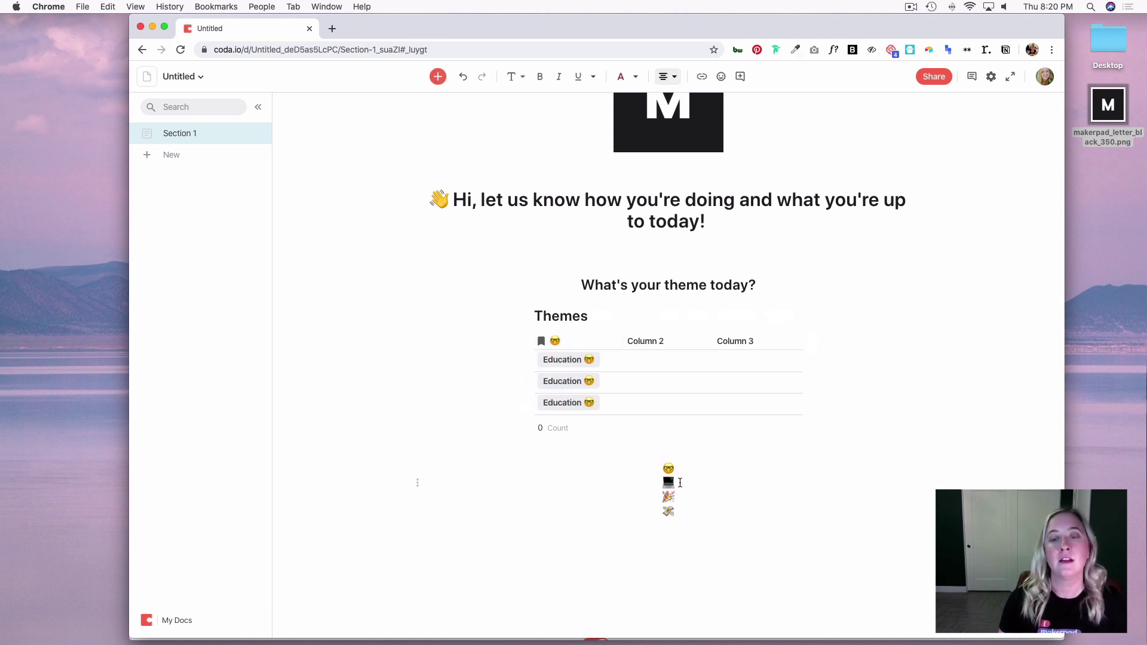
- Rename Column 2 of the Themes table to the computer emoji 💻
click(672, 345)
click(672, 343)
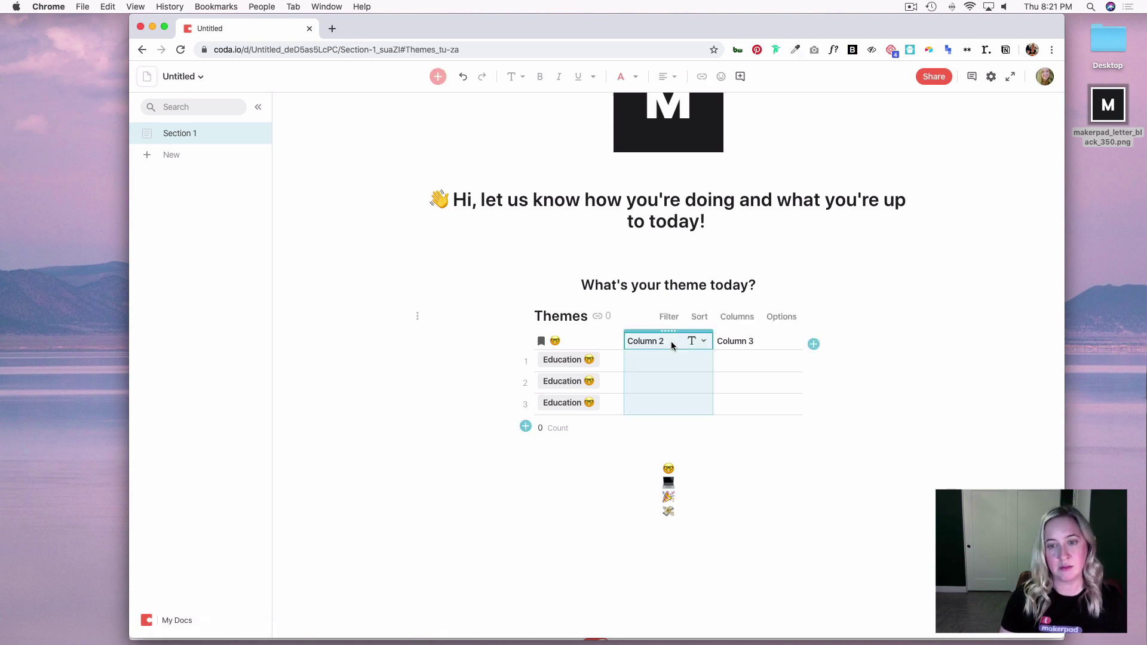
text(💻)
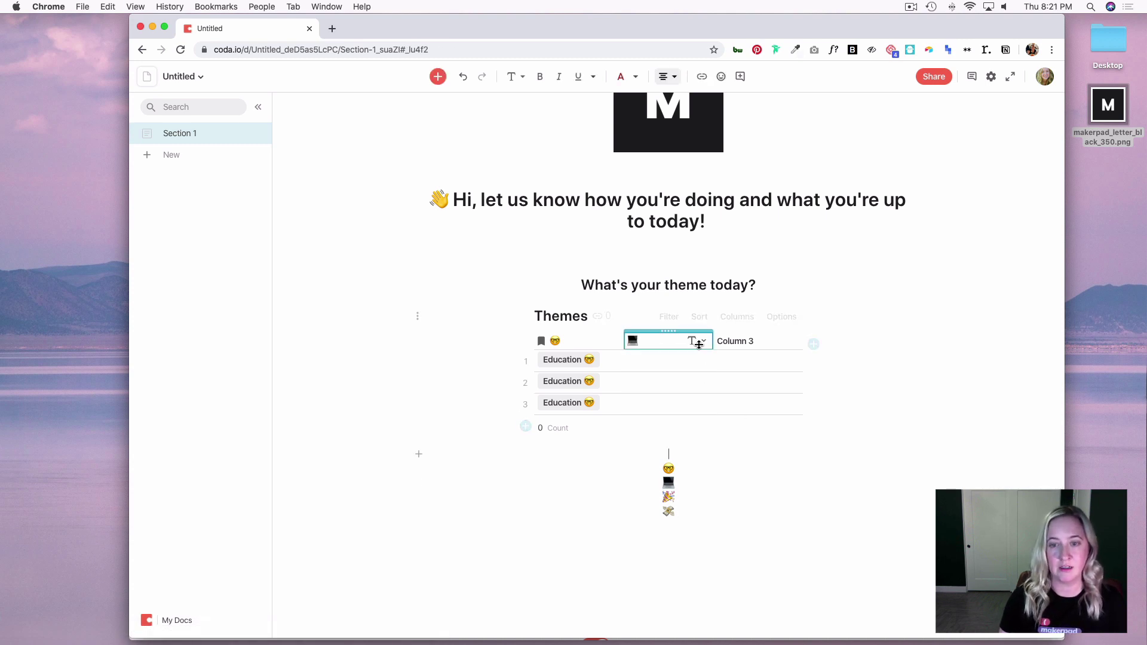
- Format the 💻 column as a Button column and set its label to Work 💻
click(700, 340)
click(713, 362)
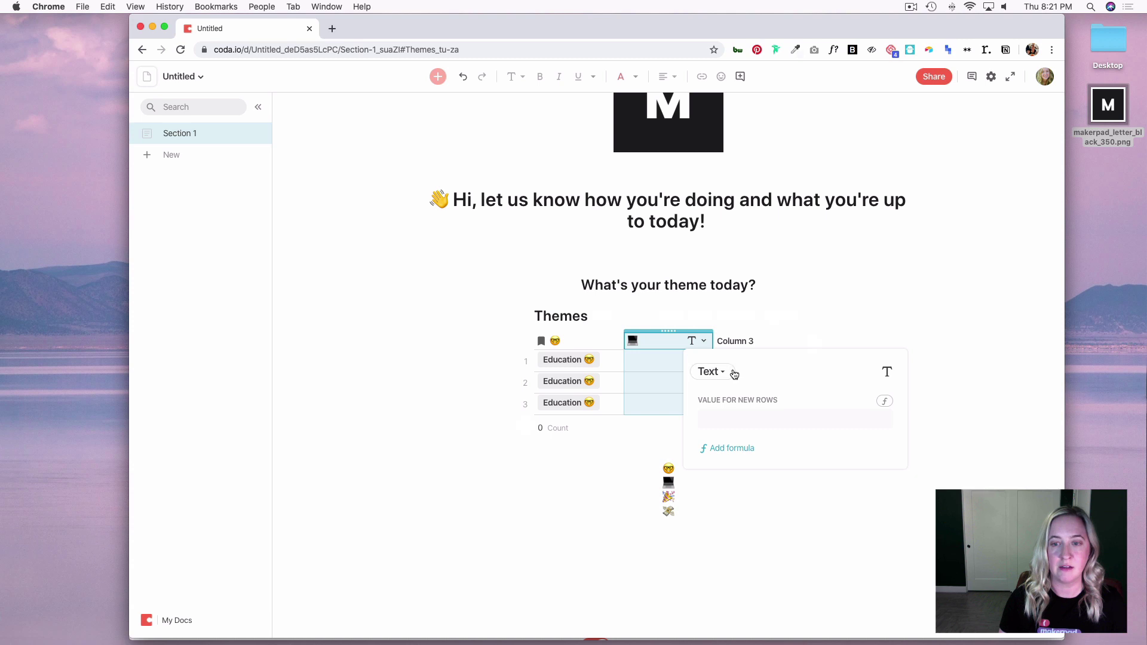
click(723, 371)
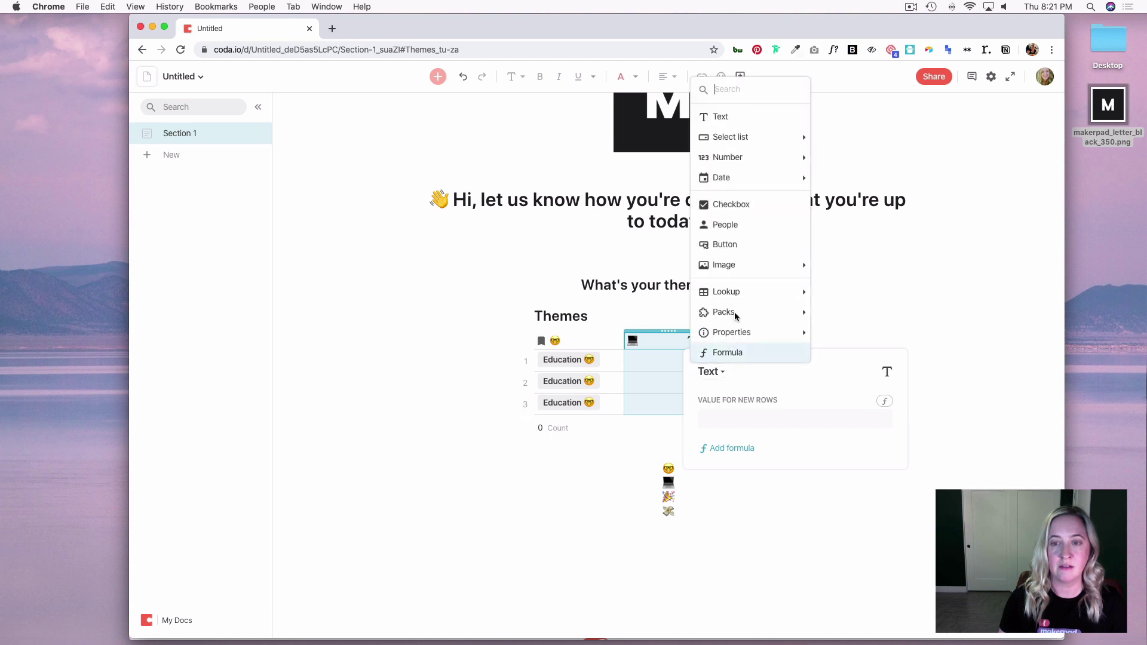
click(741, 245)
click(746, 420)
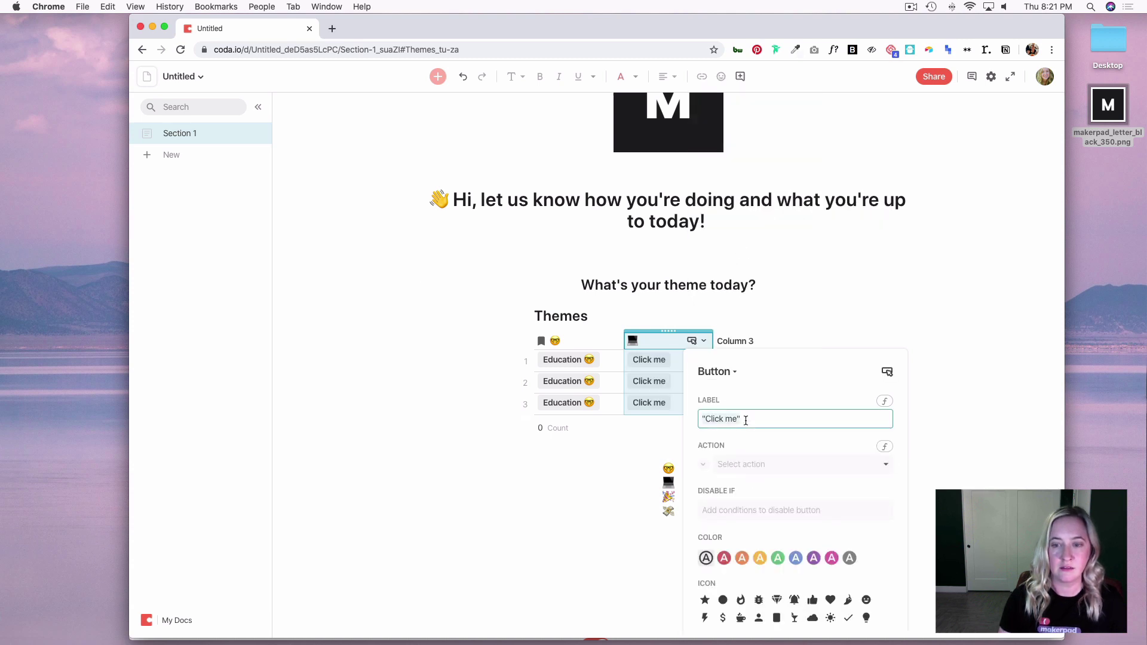
text(Work 💻)
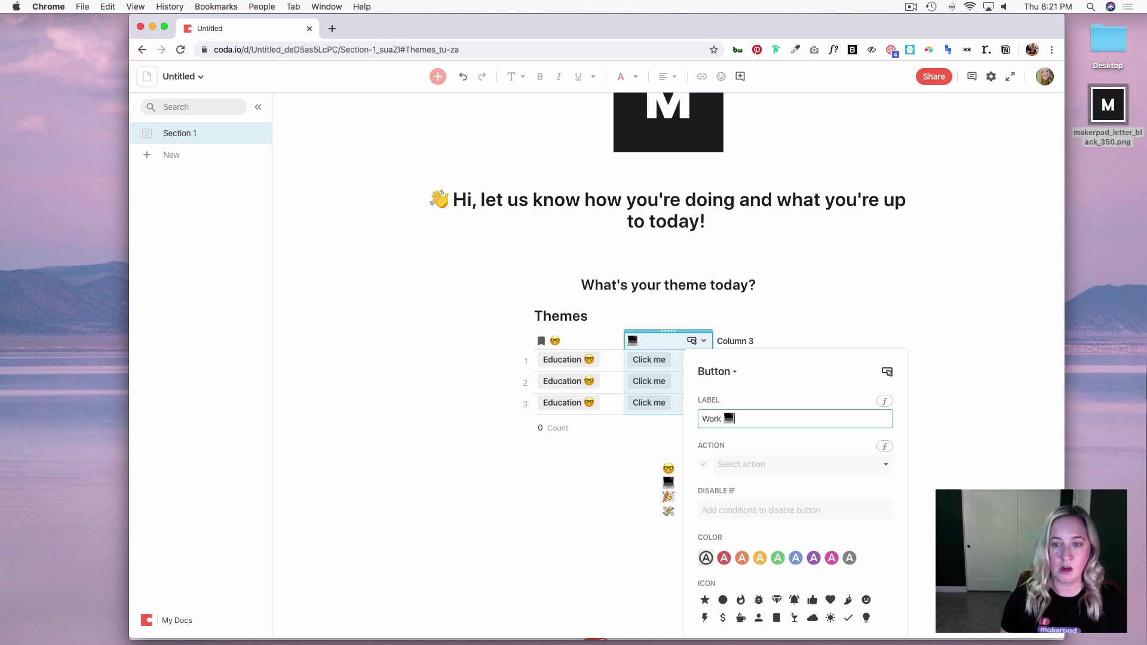
- Rename Column 3 of the Themes table to the tada emoji 🎉
click(649, 491)
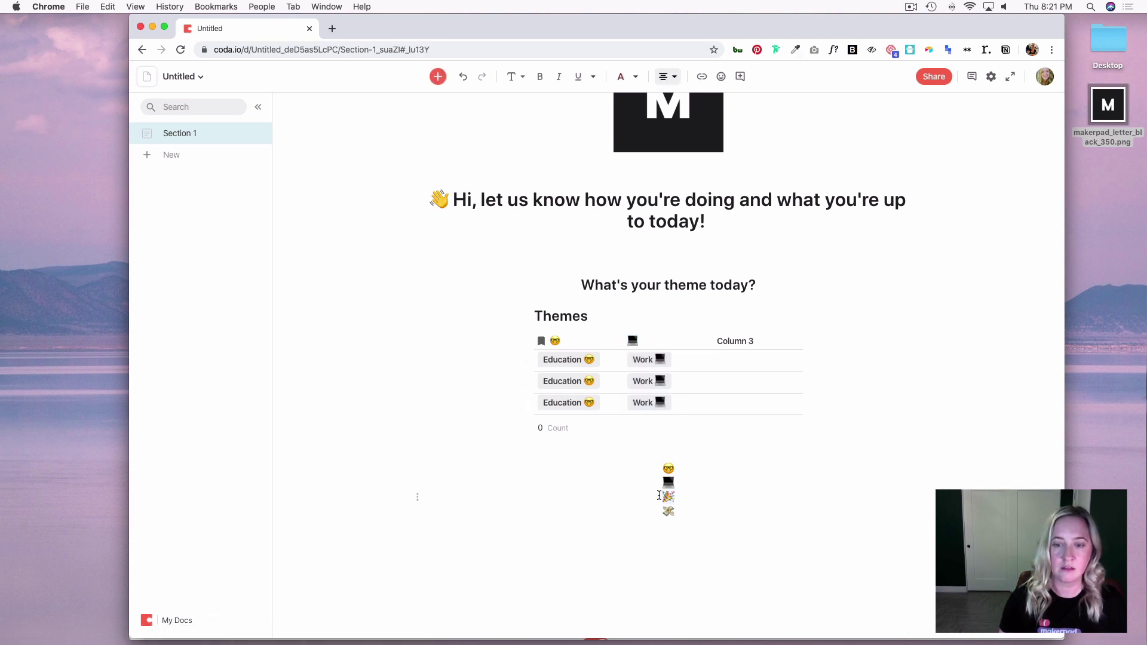
click(794, 342)
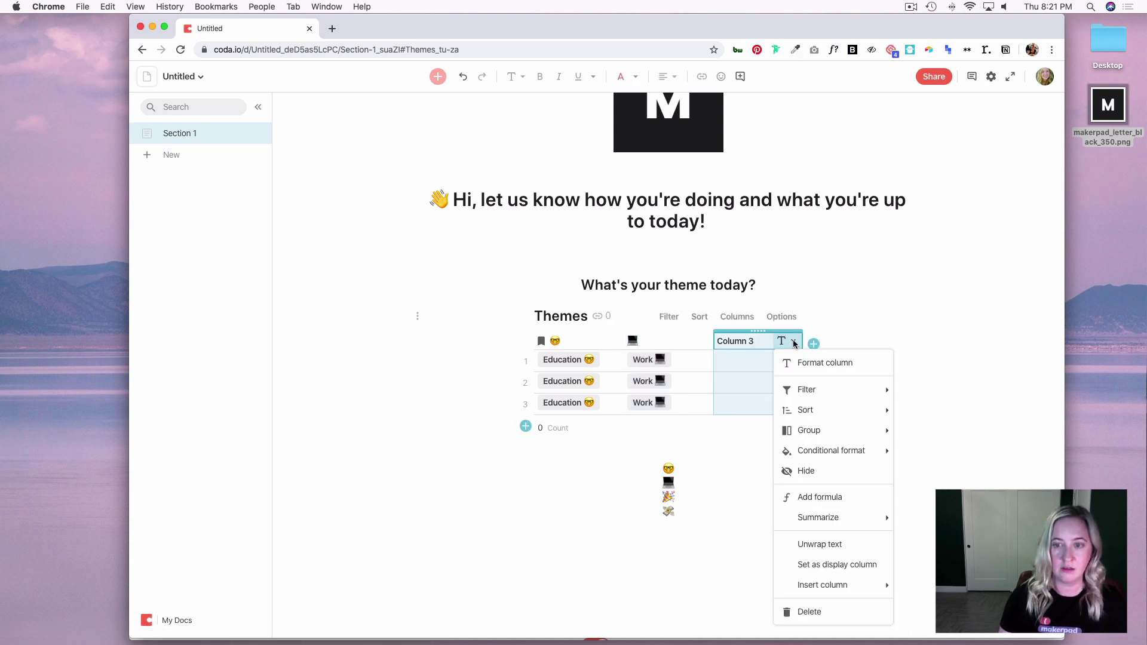
double_click(739, 345)
text(🎉)
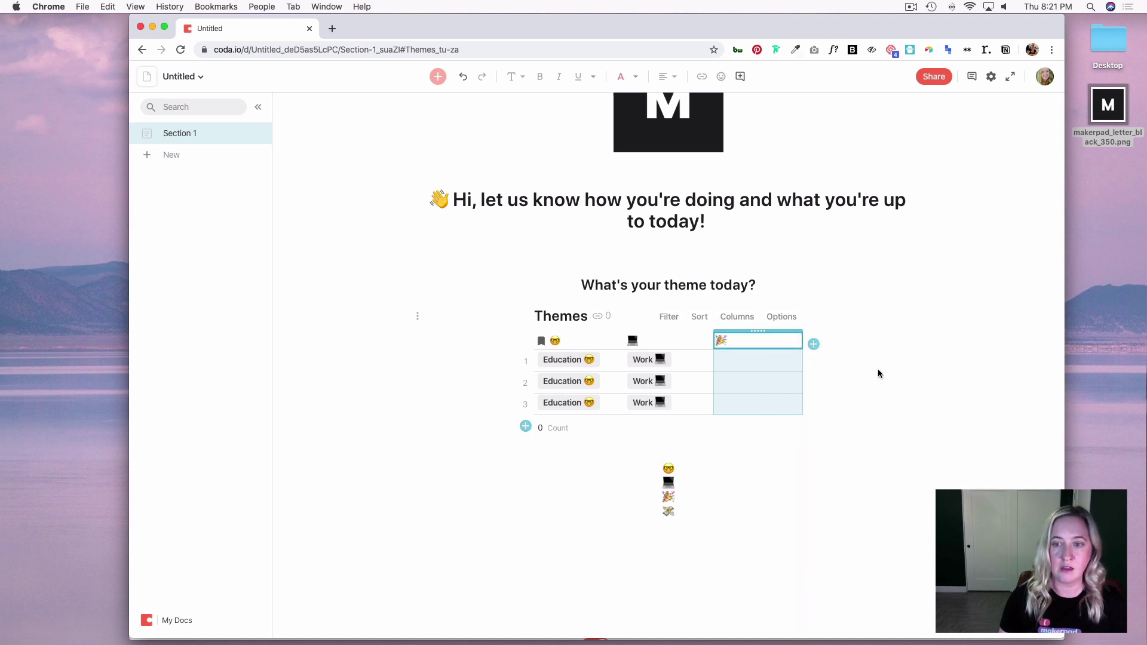
click(846, 349)
- Format the 🎉 column as a Button column and set its label to Fun 🎉
click(794, 342)
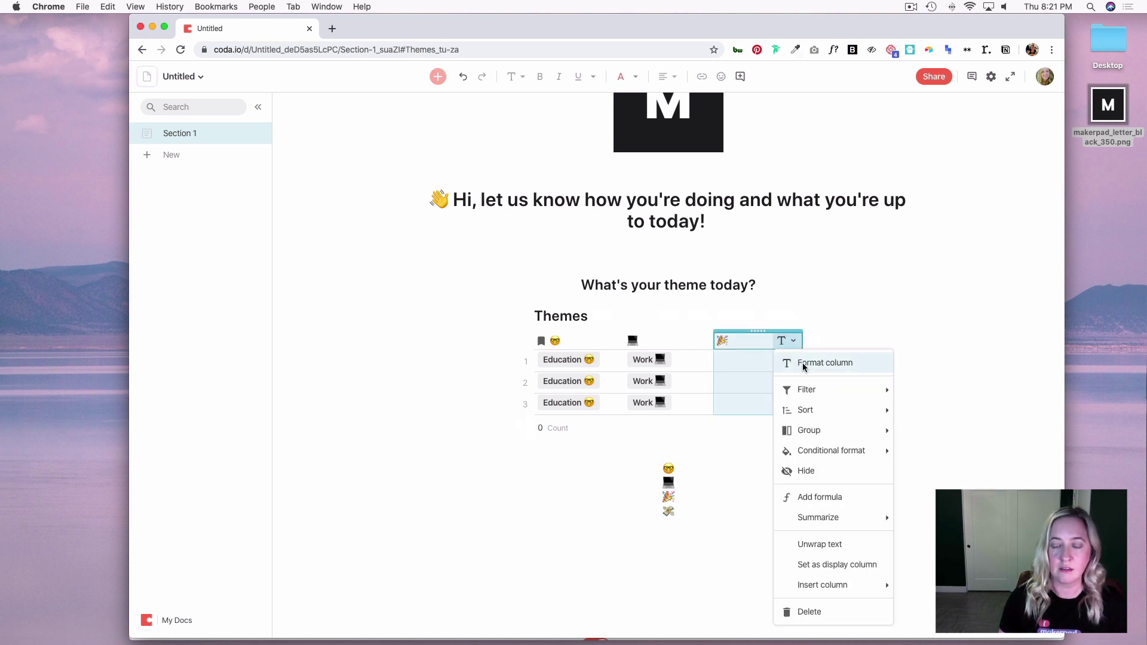
click(812, 364)
click(804, 372)
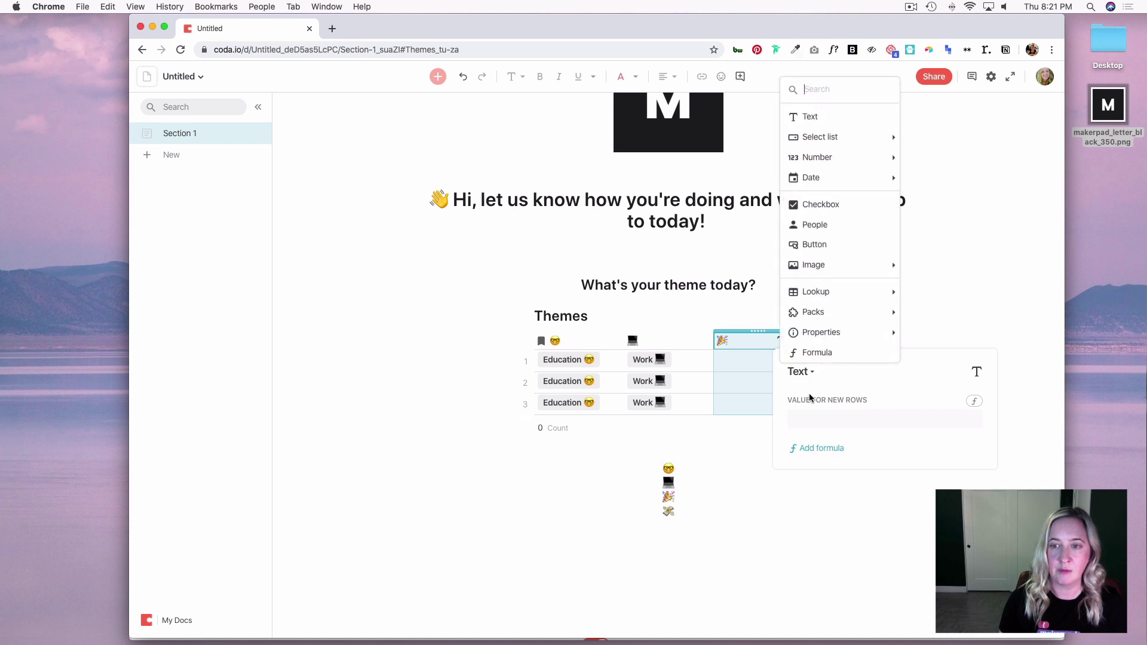
click(840, 245)
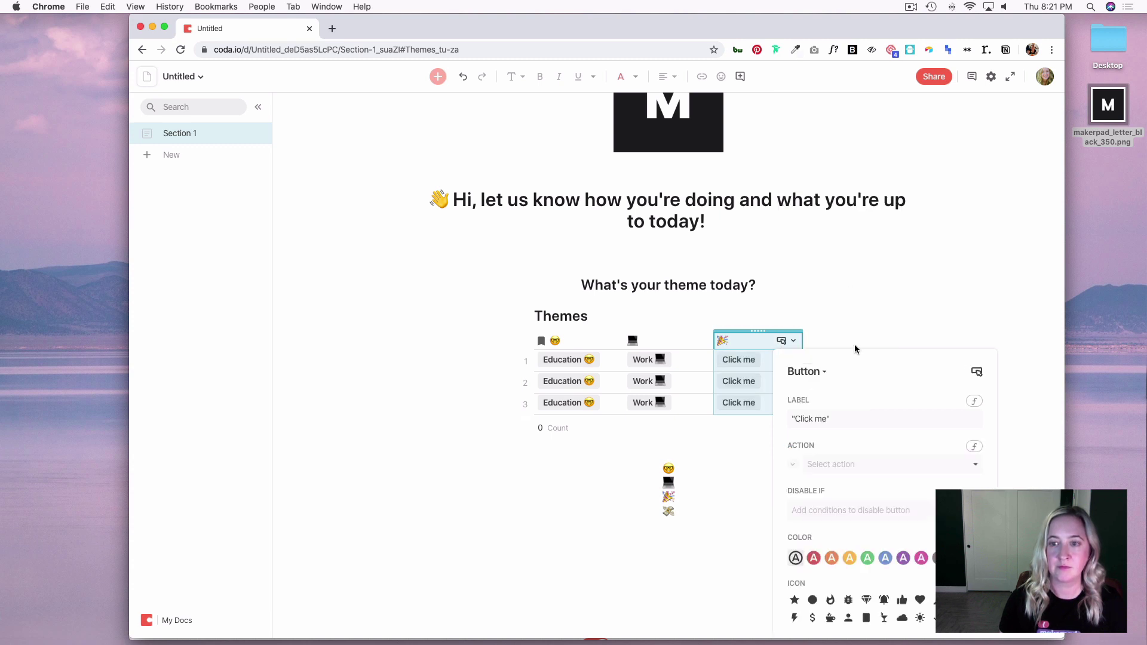
click(845, 414)
text(Fun)
text(🎉)
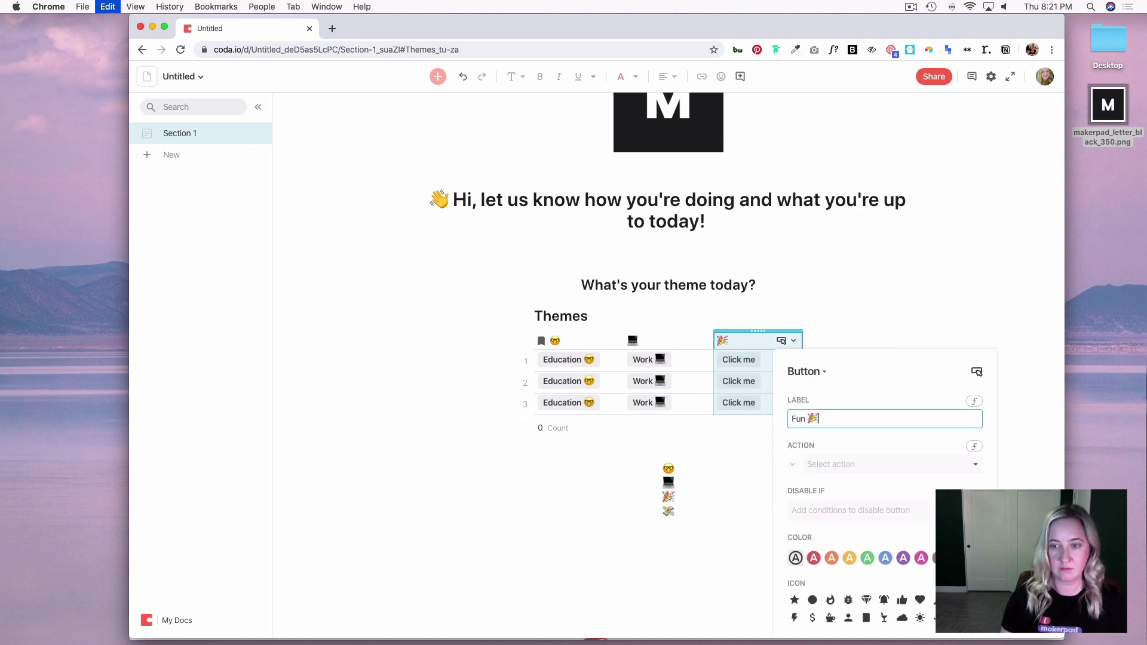
key(Return)
click(692, 492)
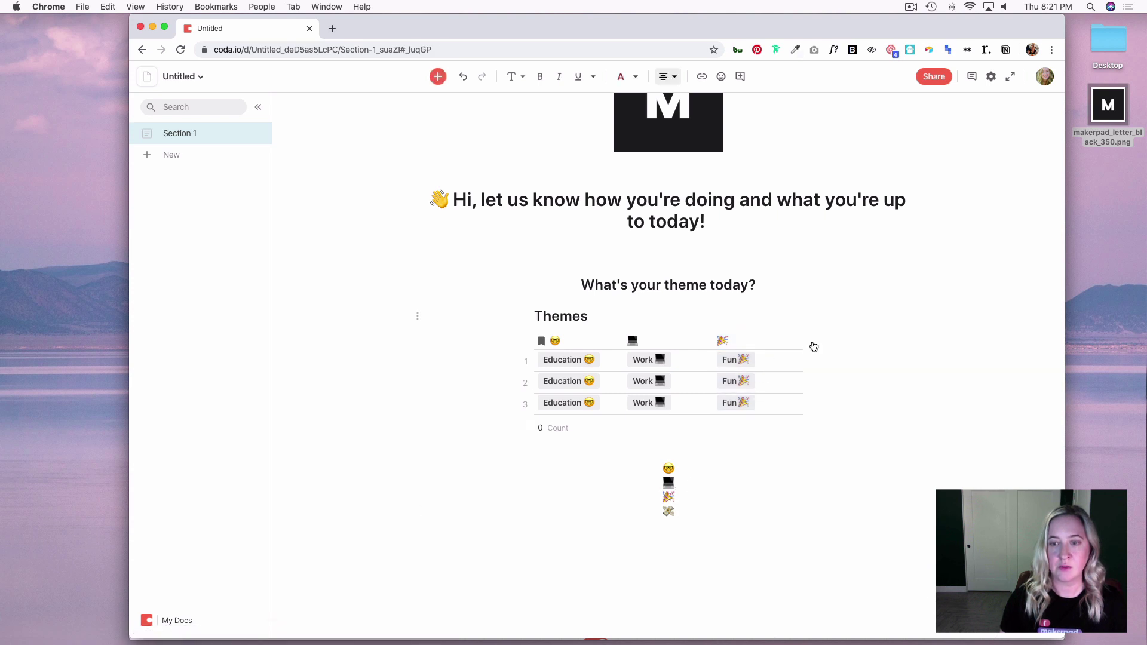
- Add a fourth column of type Button to the Themes table and set its label to Side-hustle
click(811, 343)
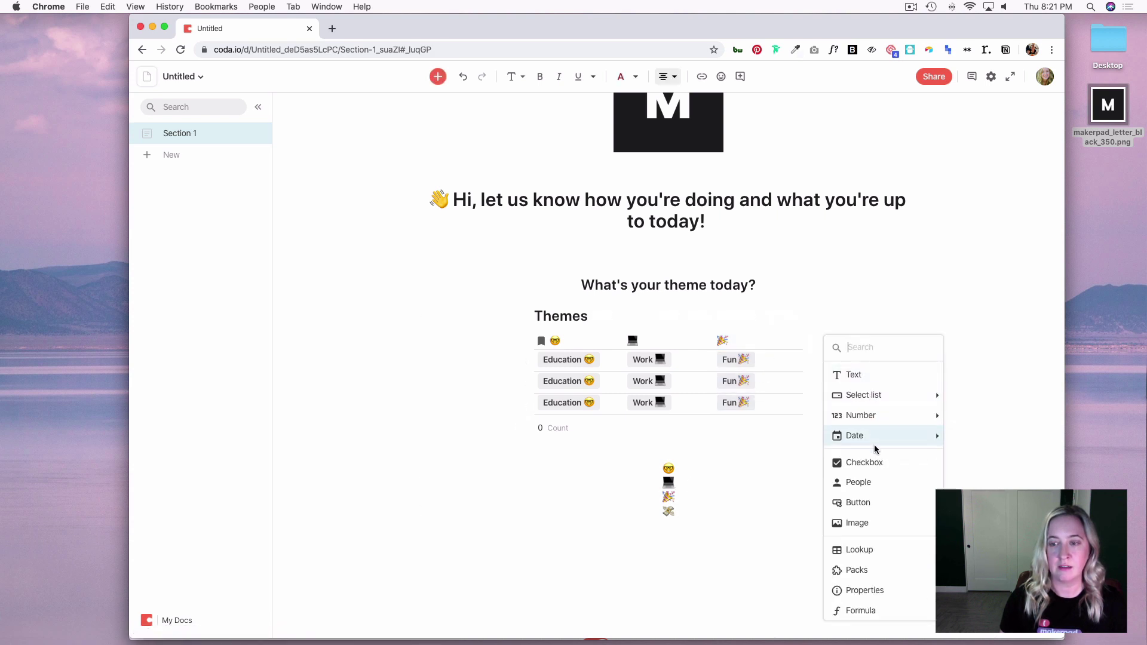
click(875, 506)
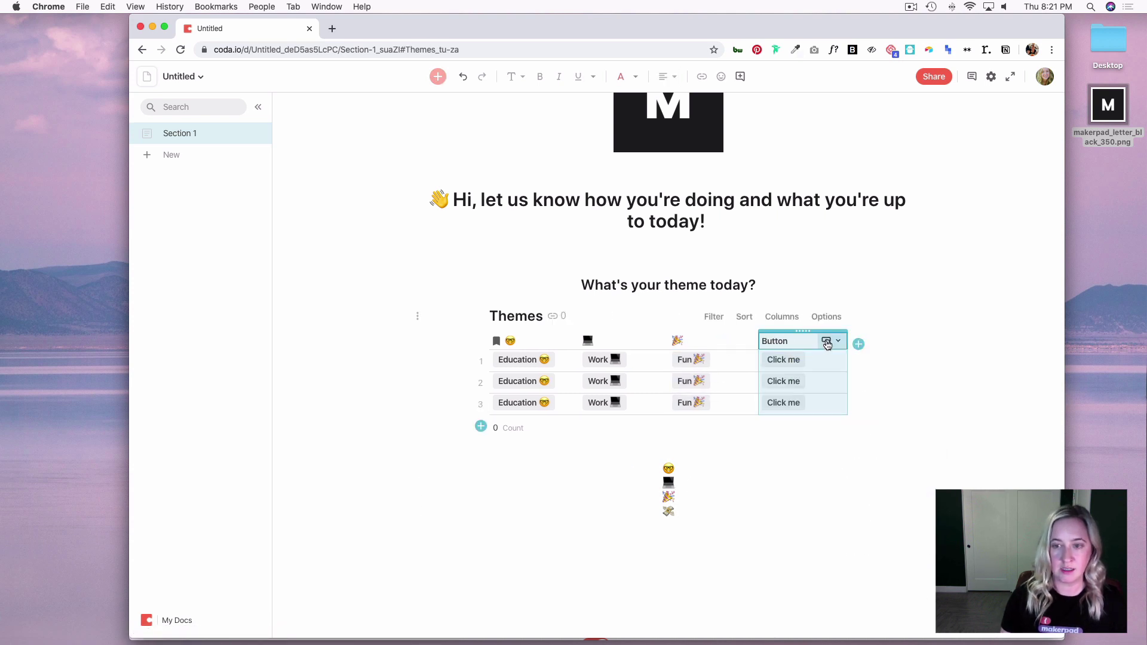
click(833, 341)
click(851, 365)
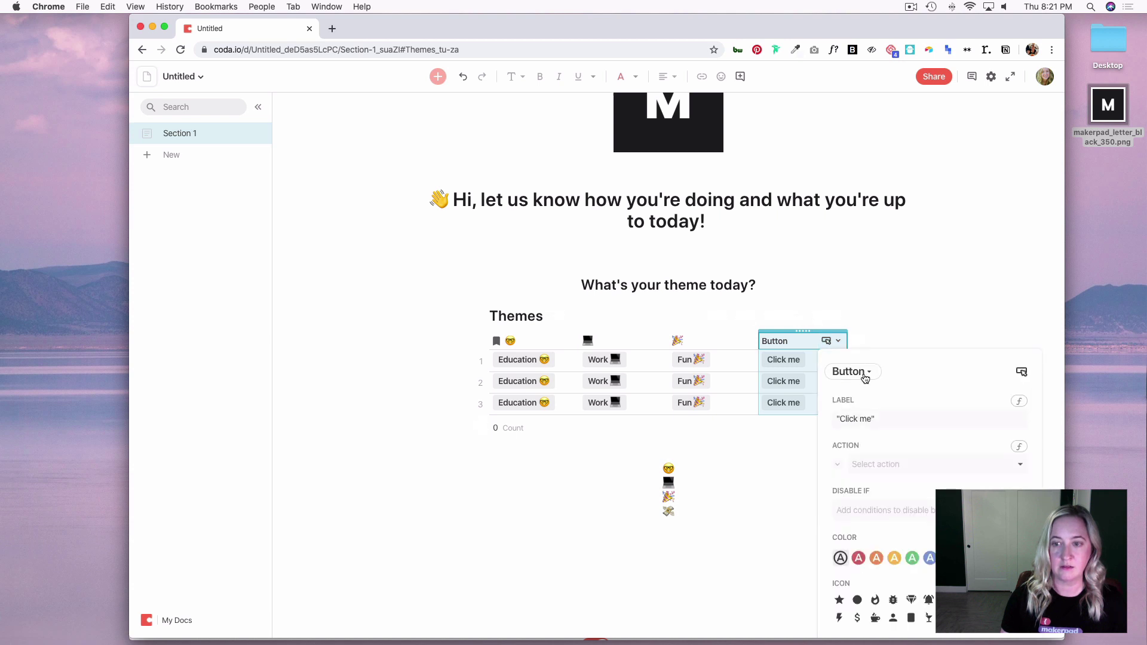
click(903, 420)
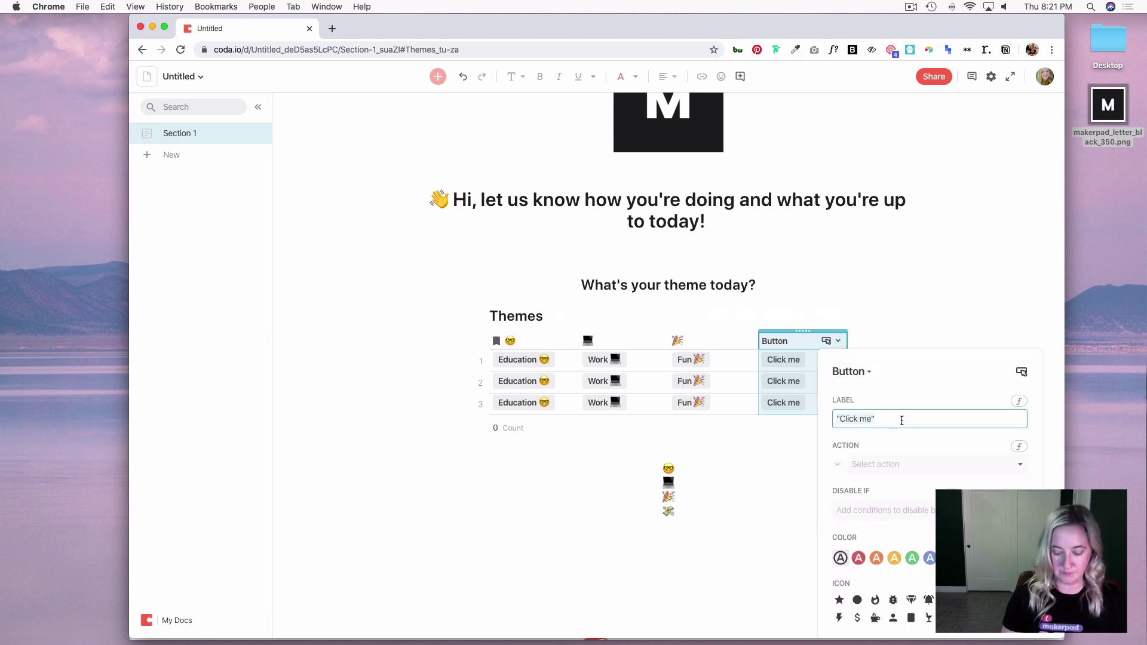
key(super+a)
text(Side)
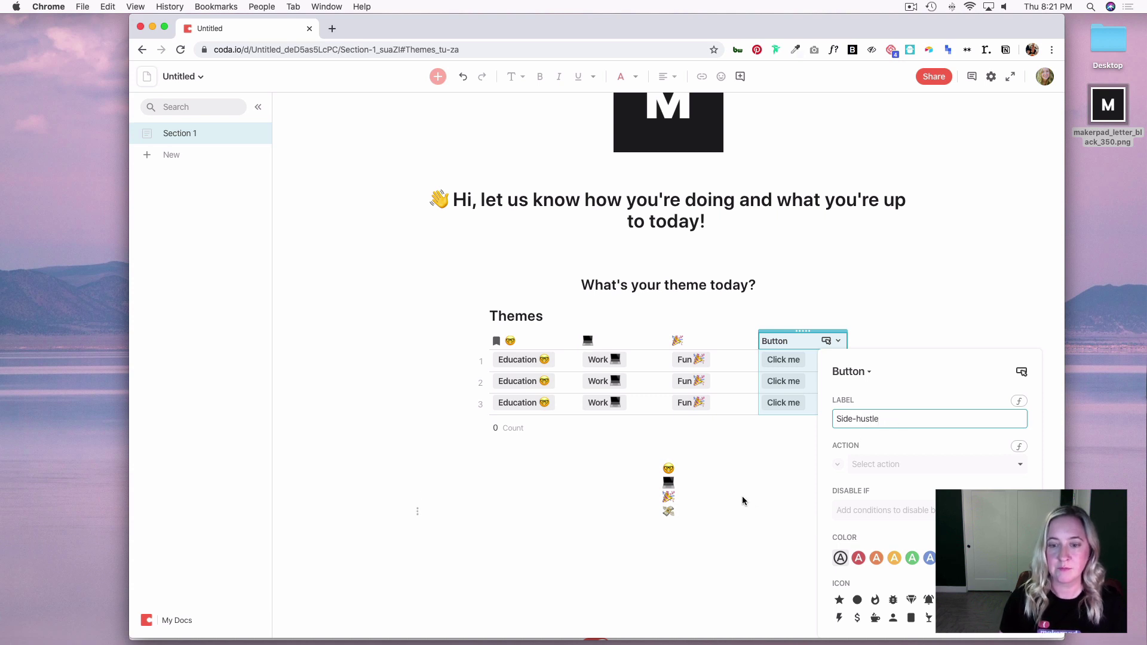
- Rename the fourth column of the Themes table to the money with wings emoji 💸
click(662, 509)
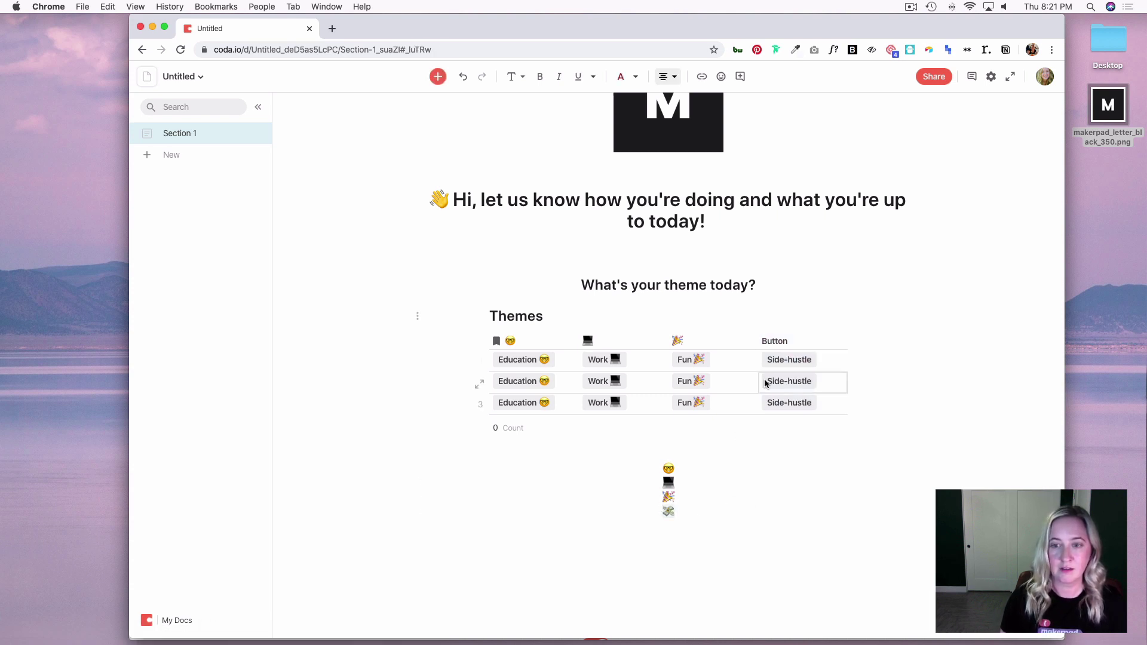
double_click(794, 341)
text(💸)
key(Return)
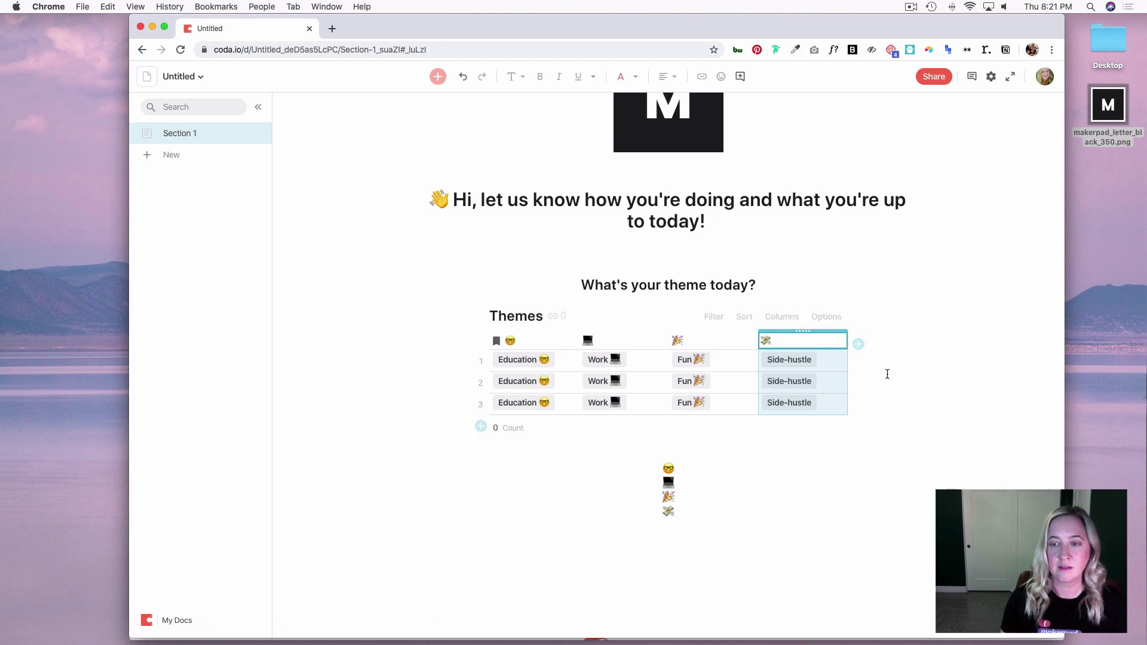
- Append the 💸 emoji to the Side-hustle label of the fourth column's buttons
click(838, 341)
click(858, 363)
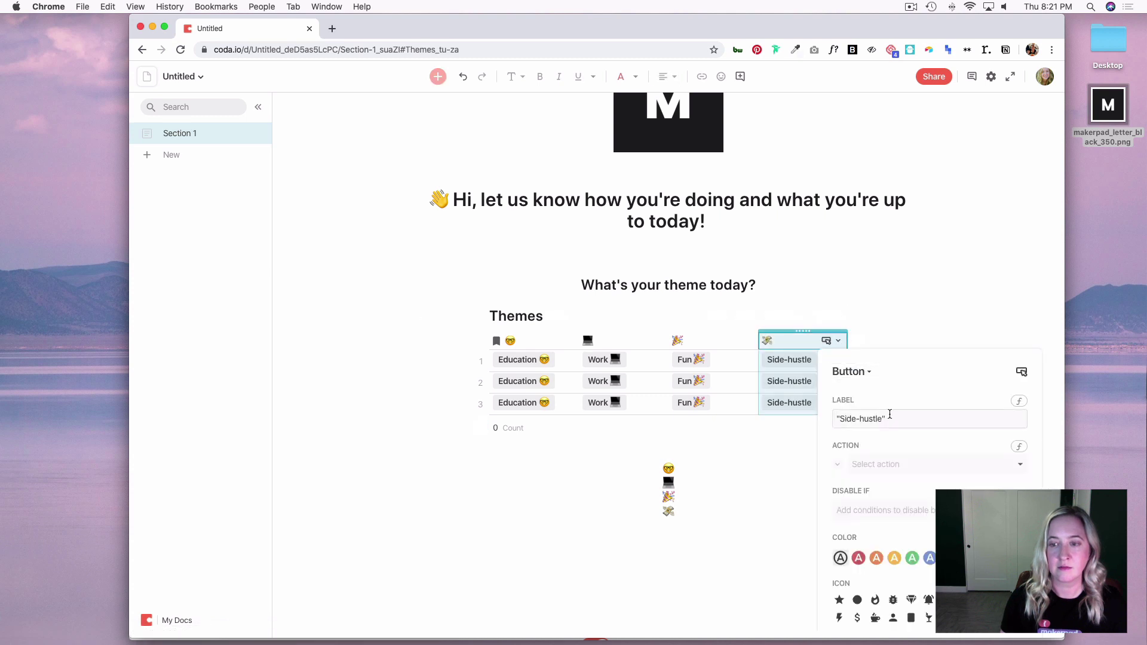
click(882, 420)
text(💸)
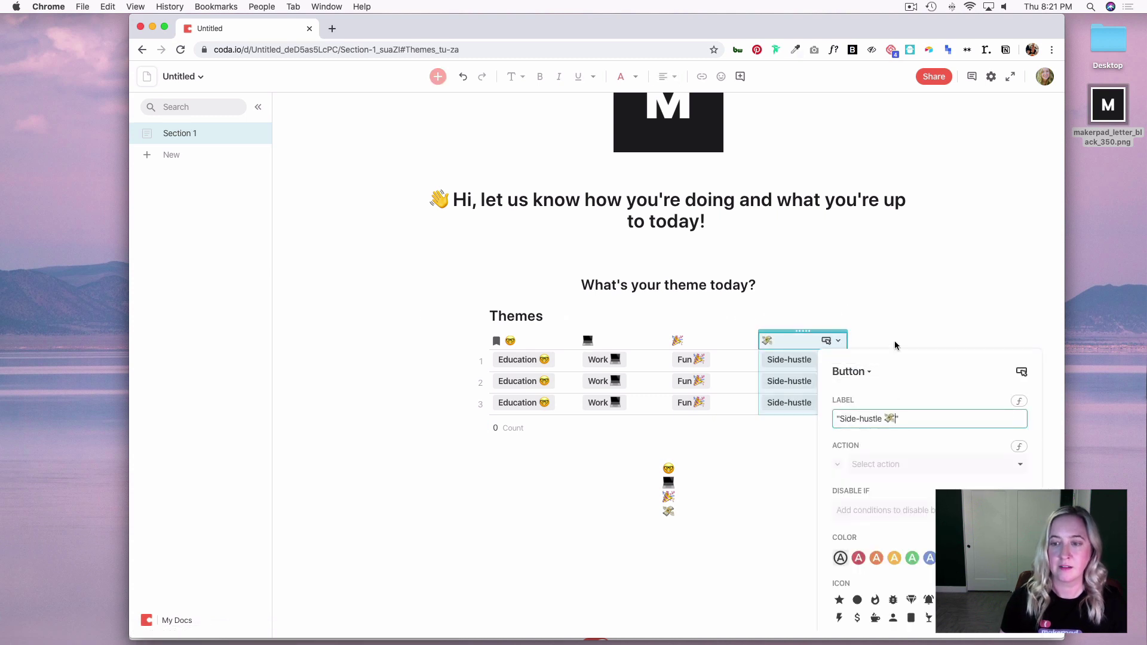
click(896, 345)
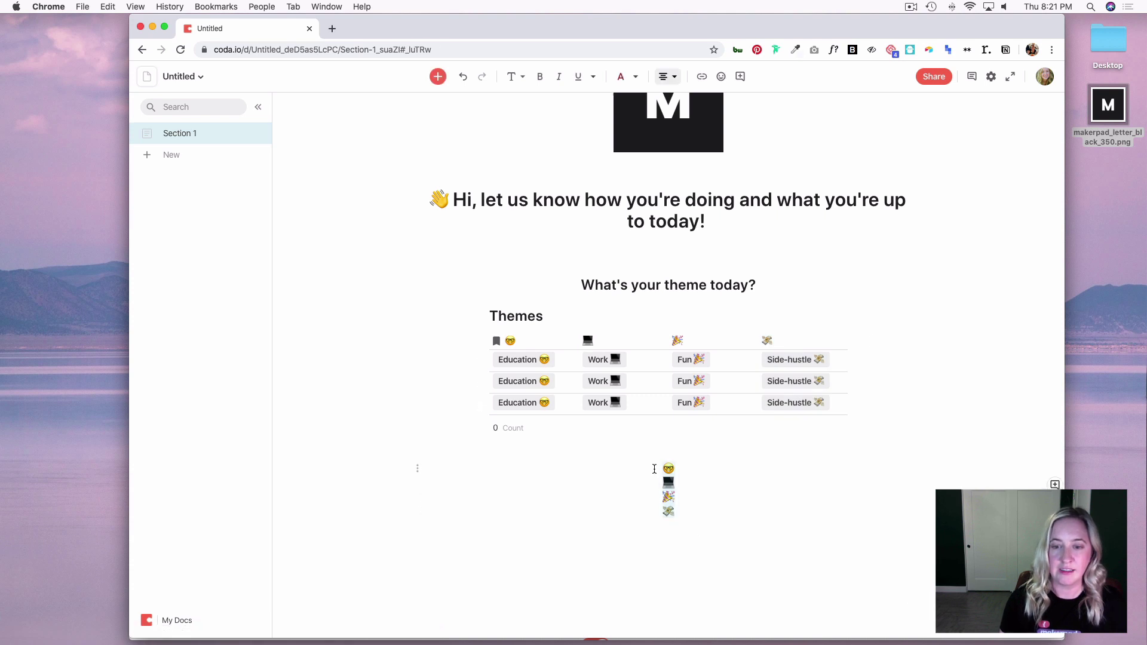
- Delete the emoji list below the Themes table and remove the table's second and third rows
key(BackSpace)
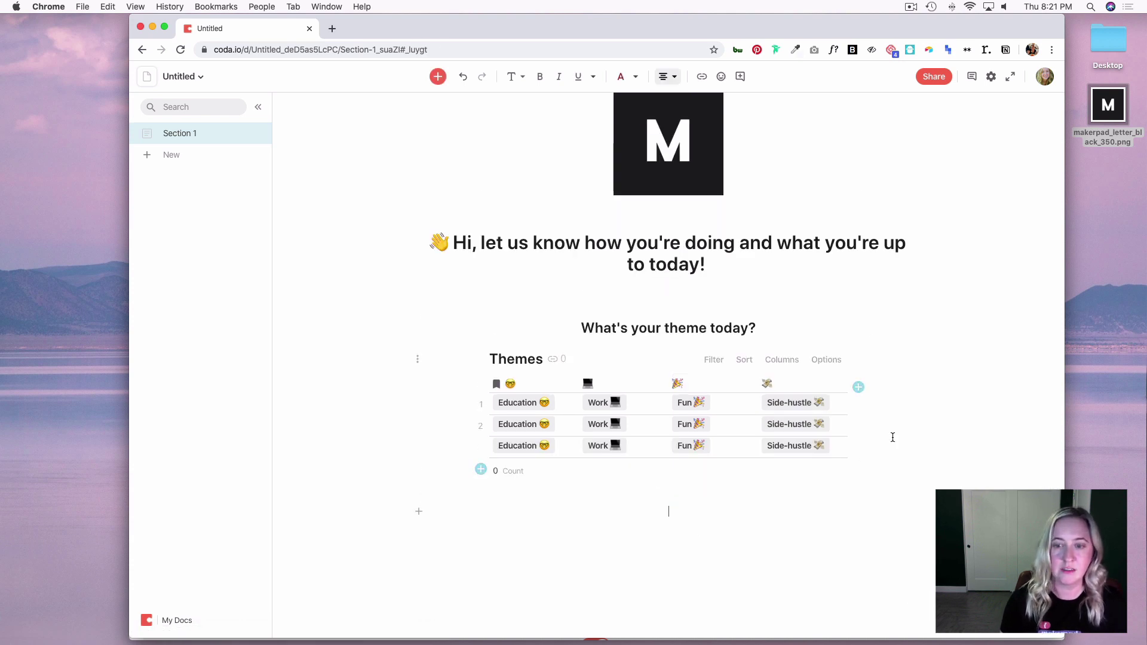
click(840, 447)
shift+click(510, 426)
right_click(510, 425)
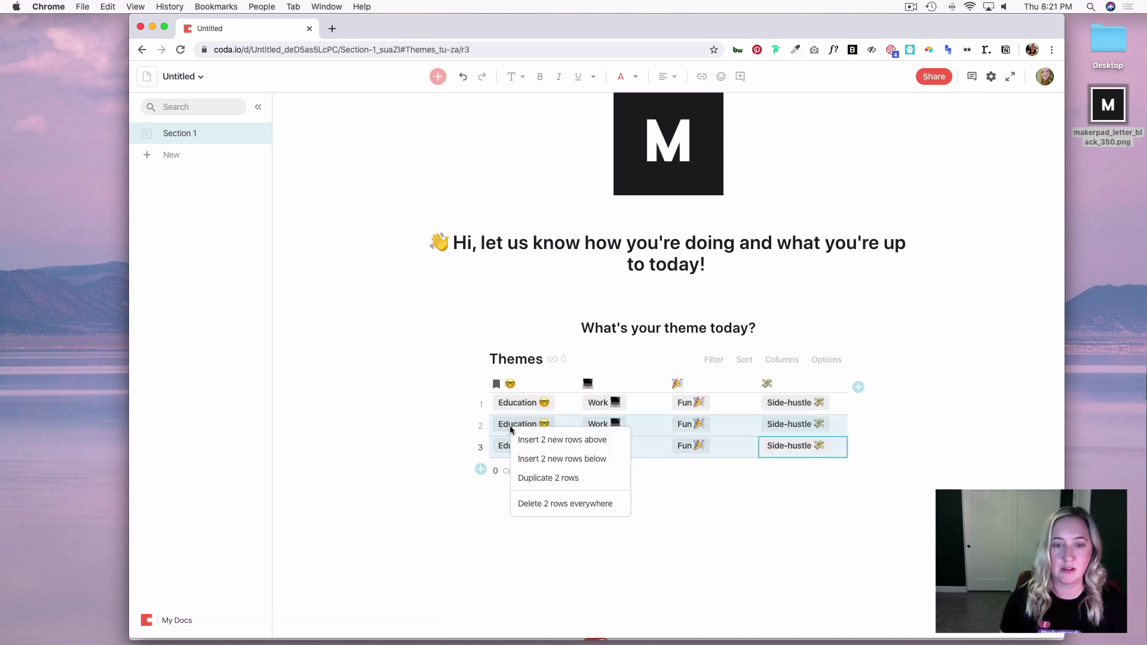
click(560, 507)
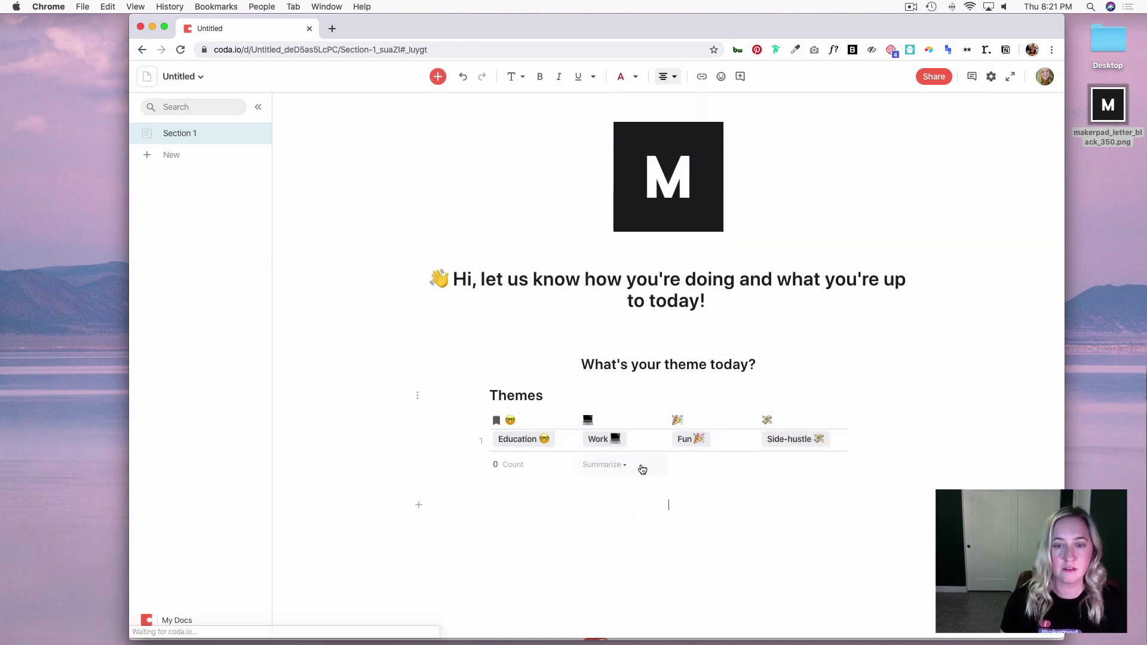
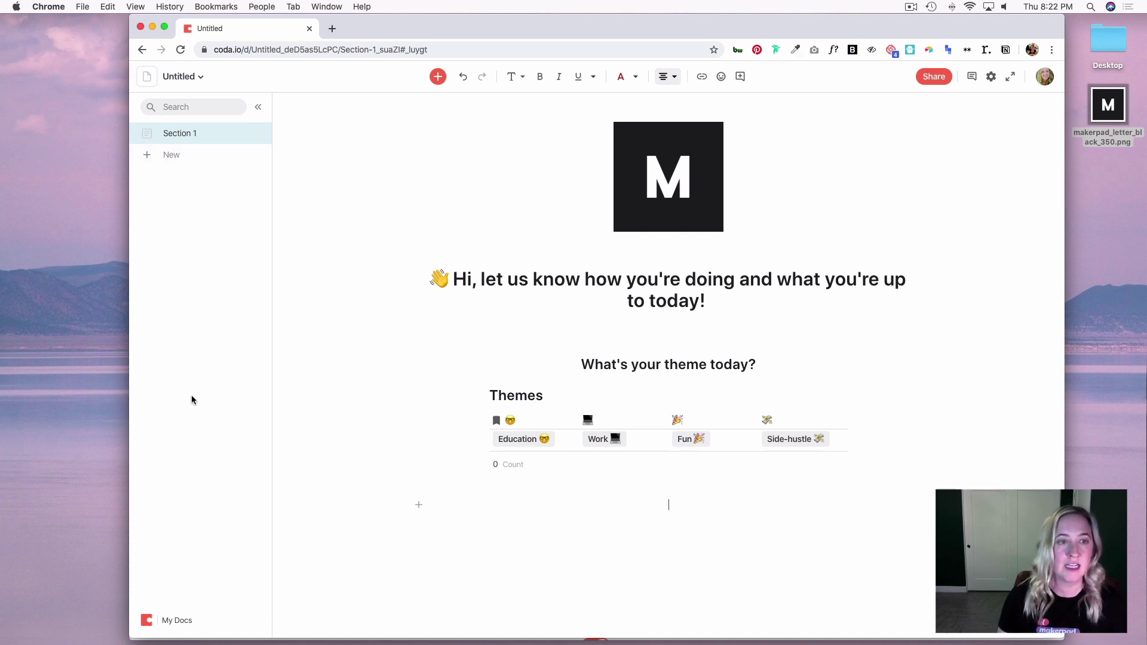
- Add a new folder named Data to the doc's section list
click(144, 157)
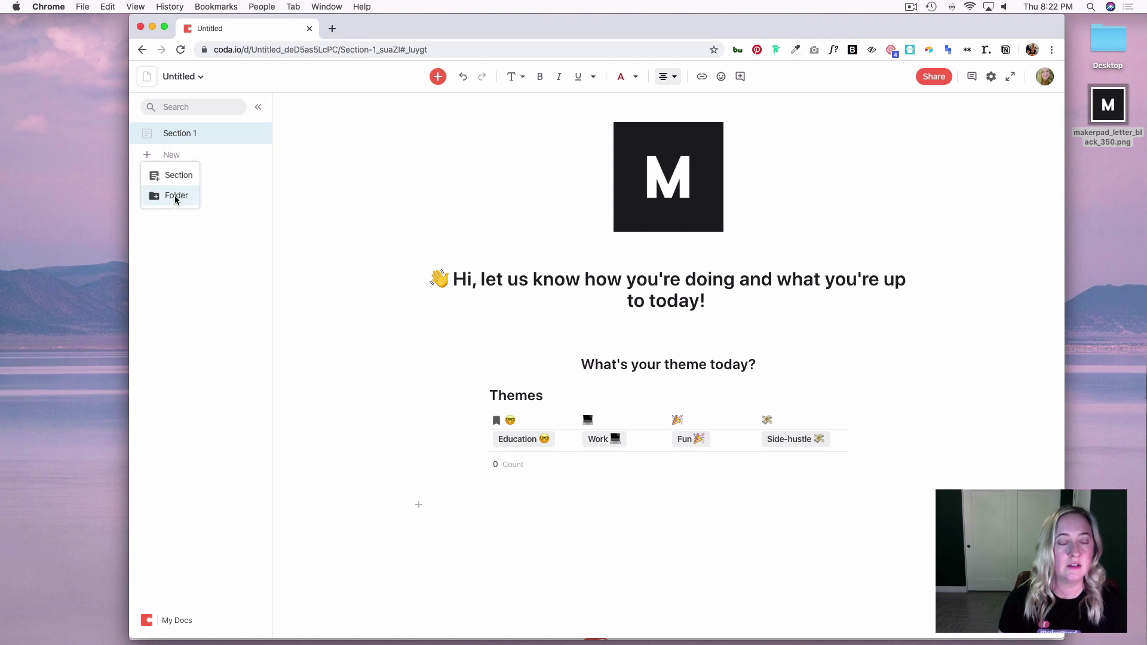
click(177, 197)
text(Data)
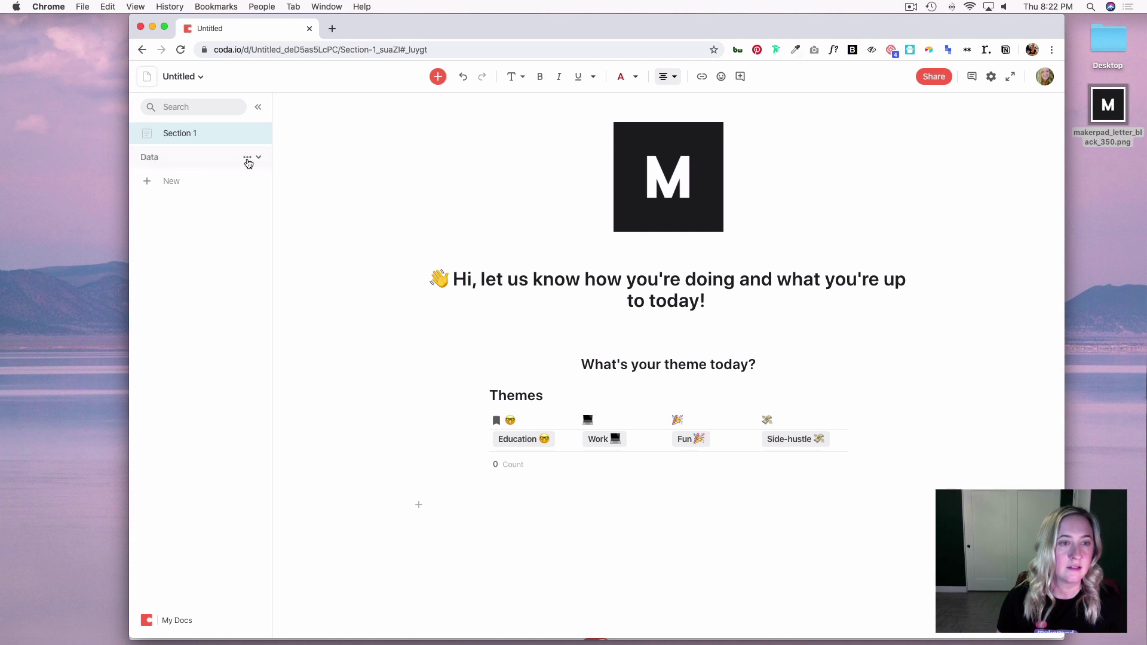
- Create a new section inside the Data folder and title it Data Analysis
click(248, 159)
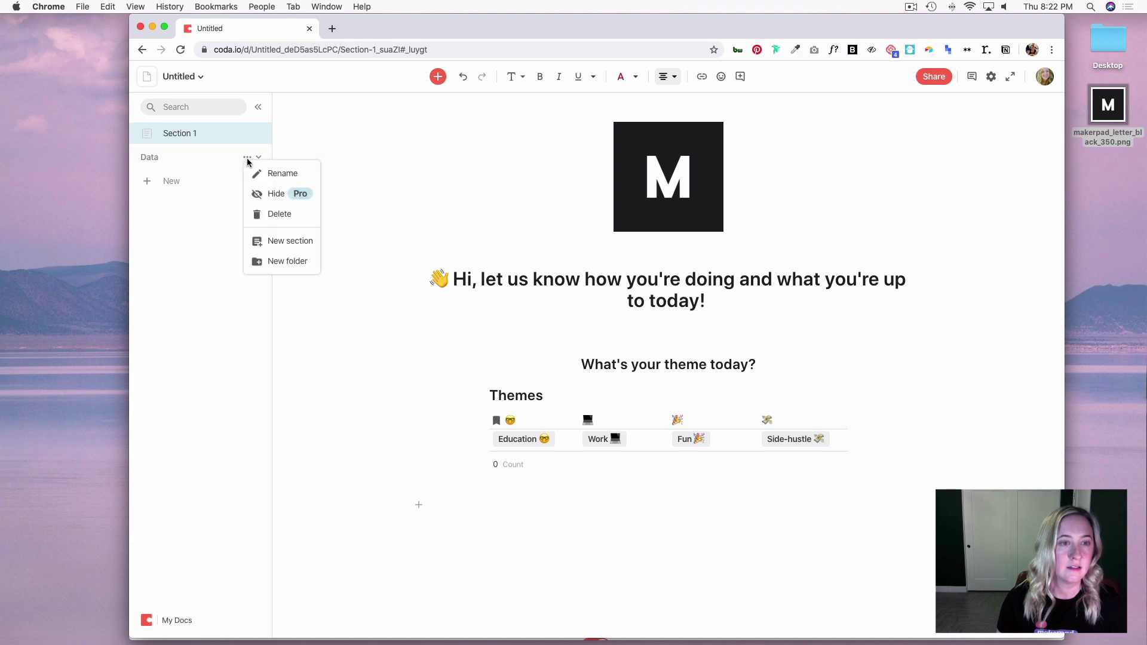
click(275, 241)
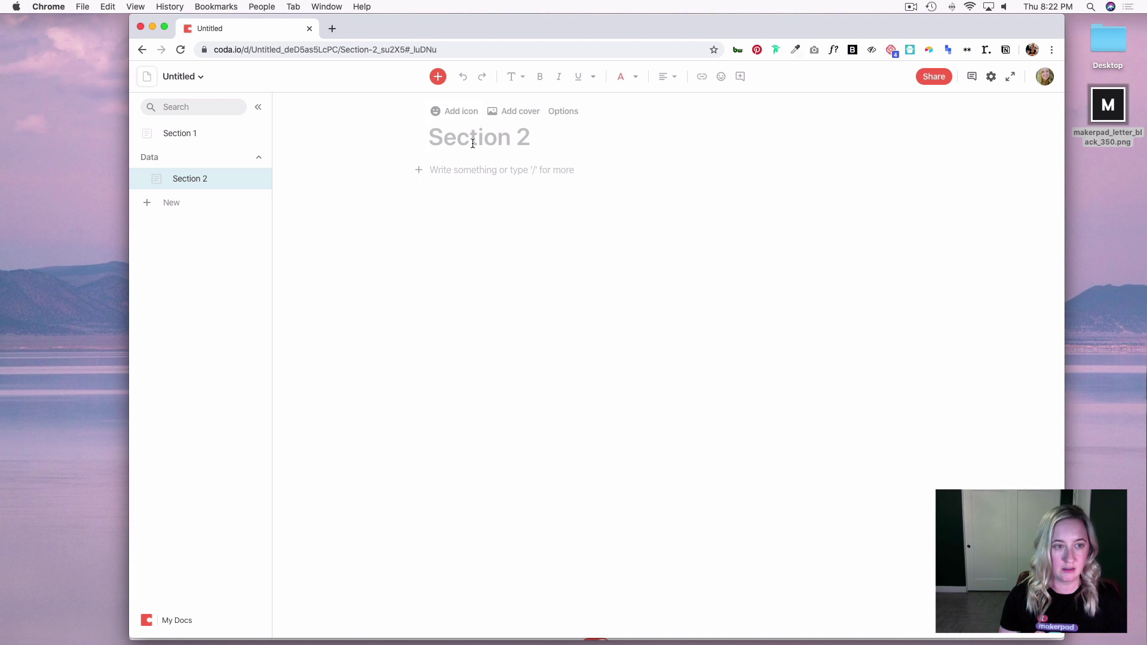
text(Data A)
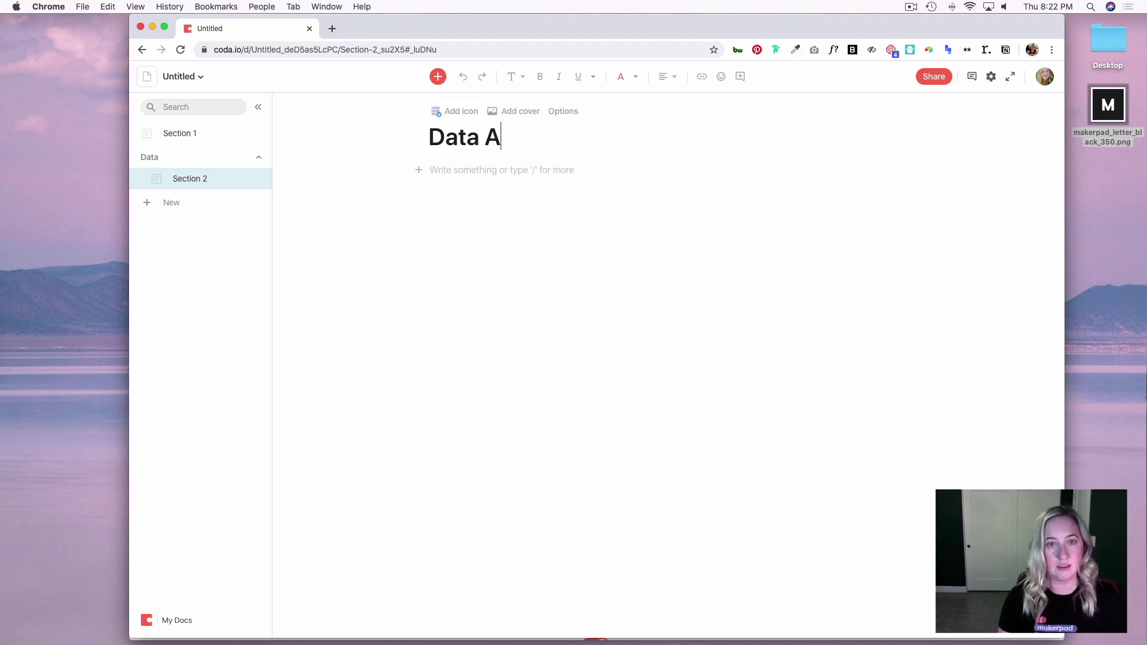
text(nalysis)
key(Return)
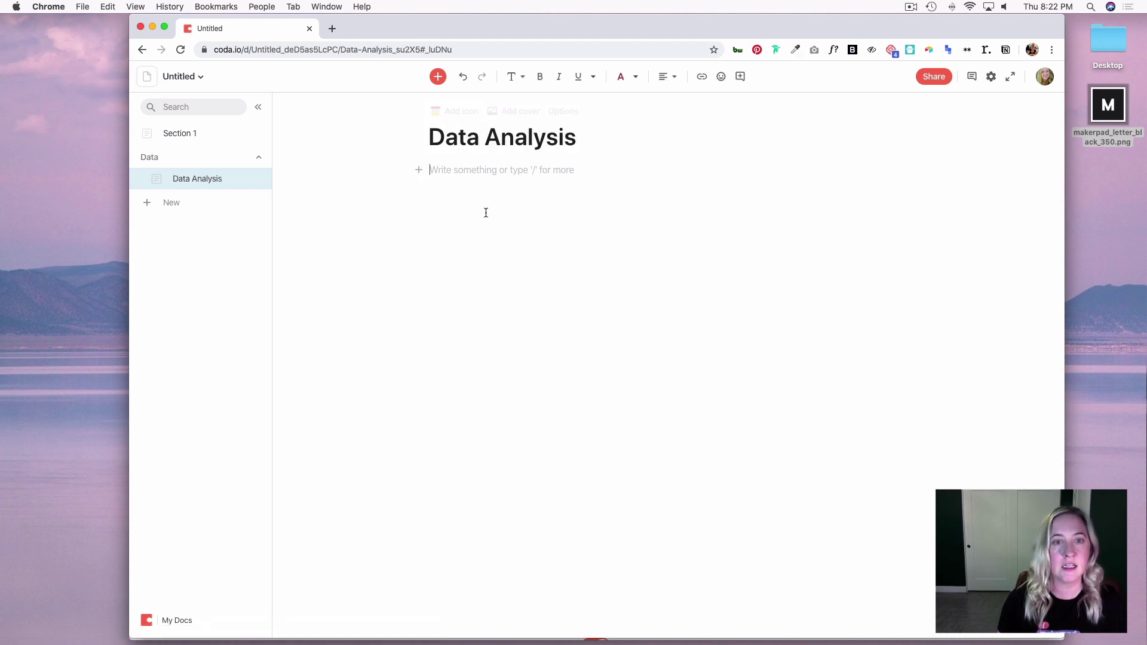
- Insert a new blank table in the Data Analysis section and name it Themes Analysis
click(437, 77)
click(475, 124)
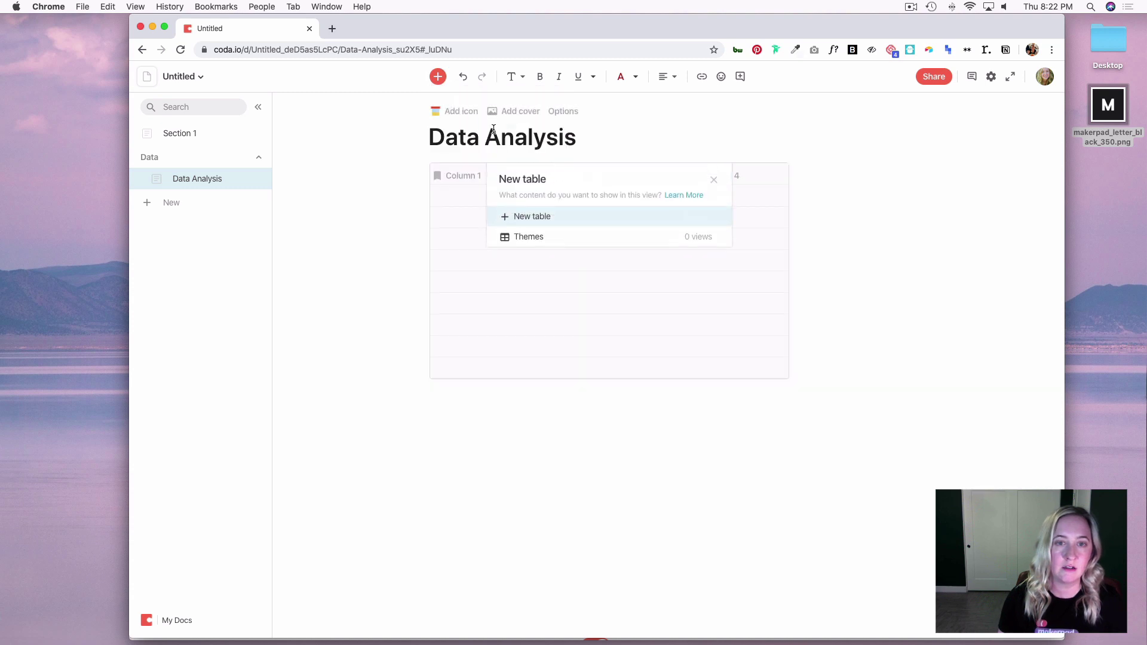
click(526, 215)
text(T)
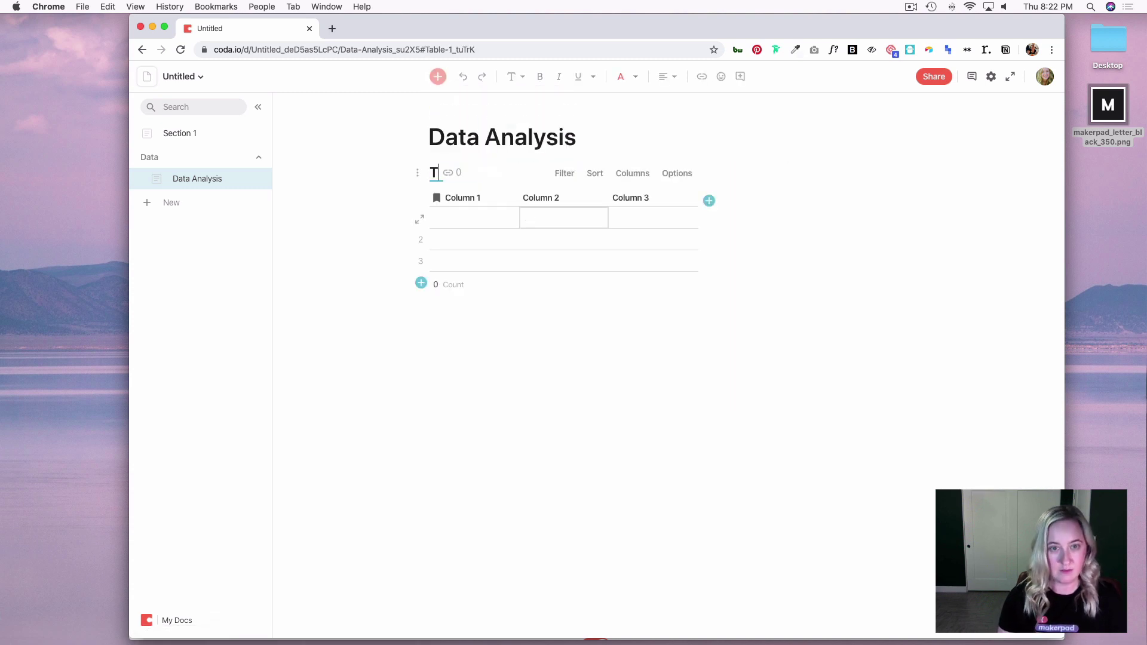
text(hemes Analysis)
click(476, 352)
- Rename the three columns of the Themes Analysis table to Date, User and Theme
click(461, 197)
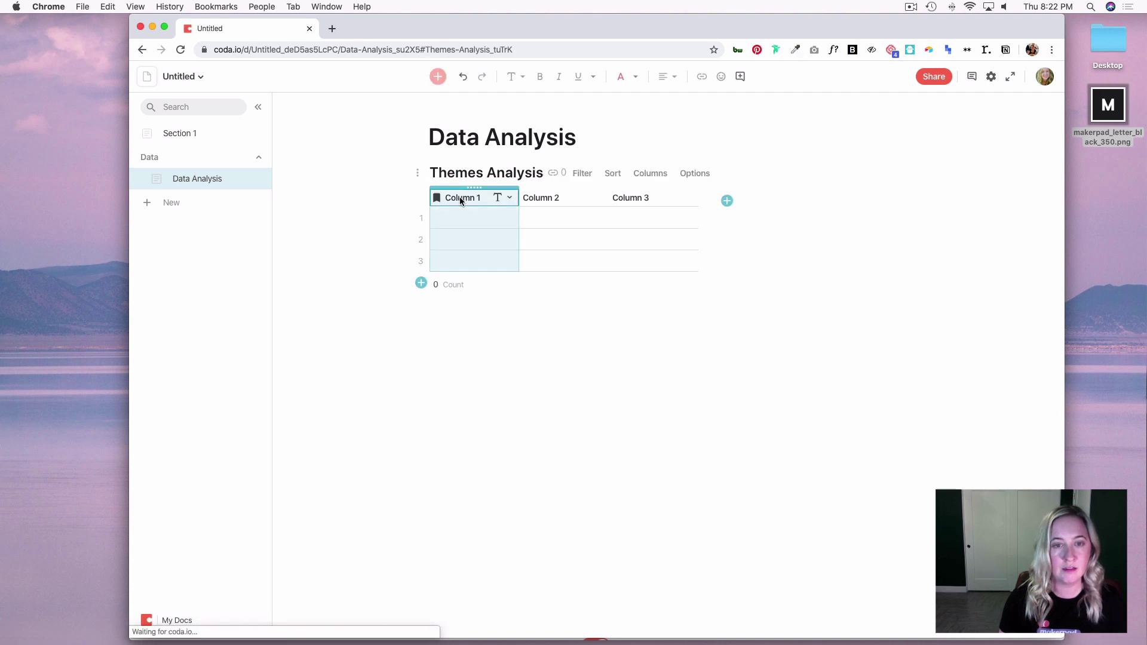
text(Date)
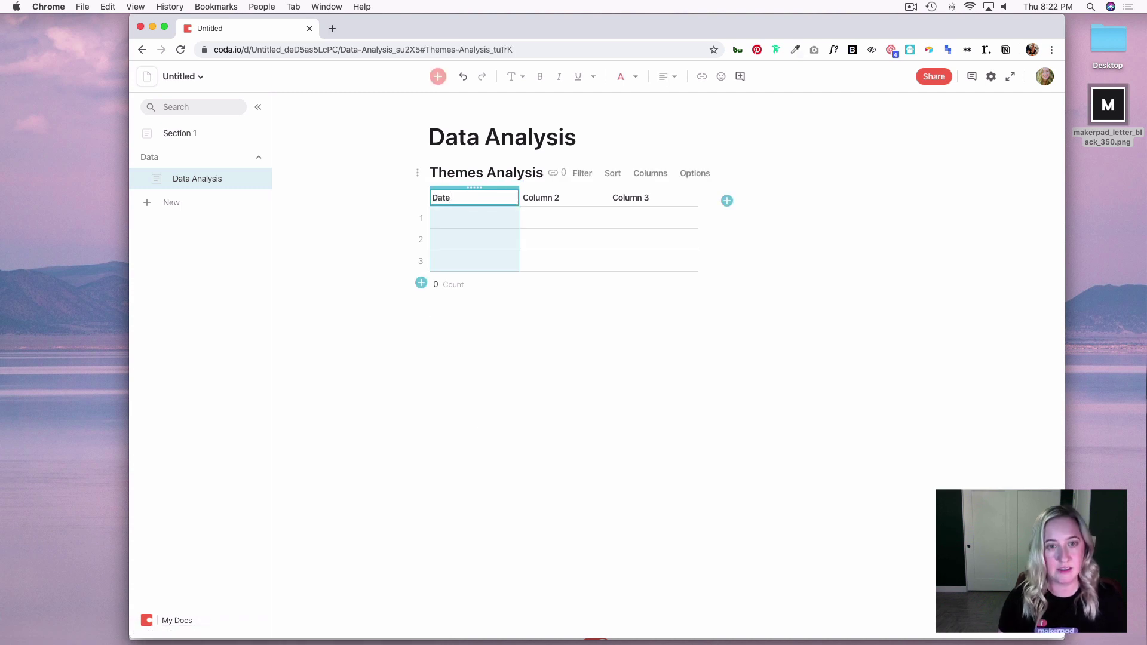
click(541, 198)
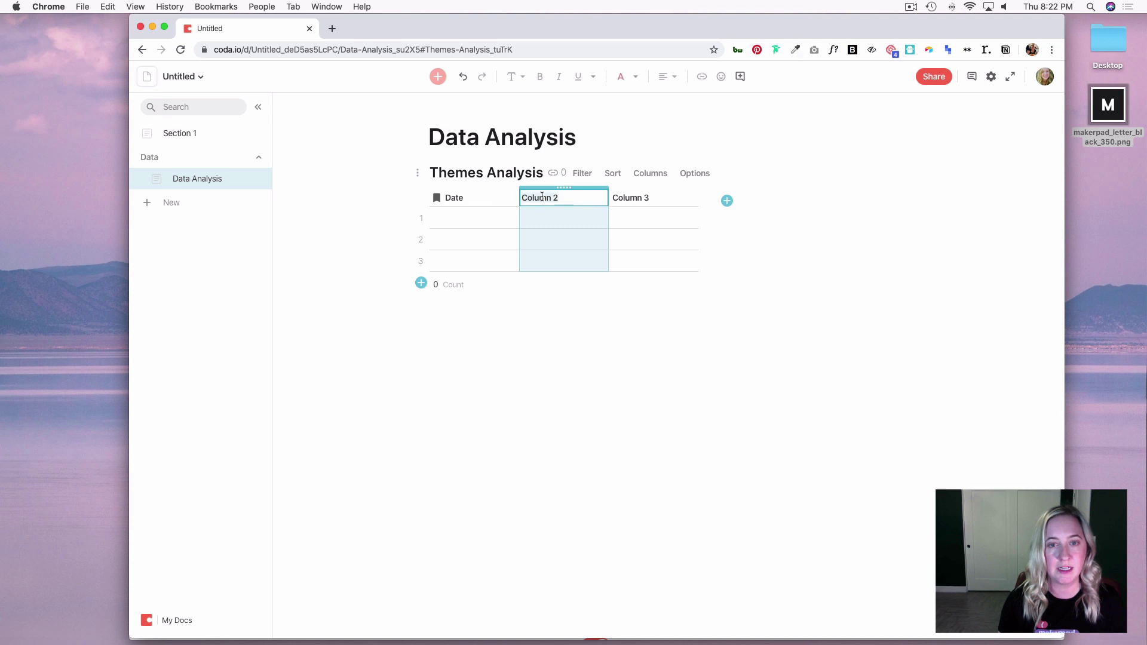
text(User)
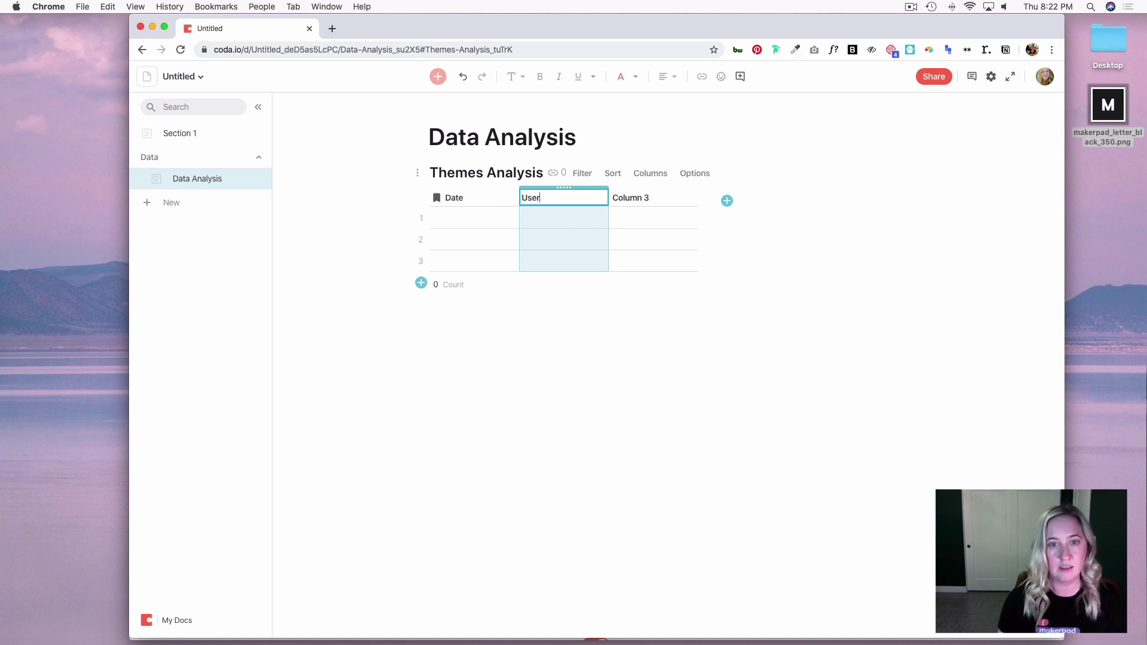
click(644, 198)
text(The)
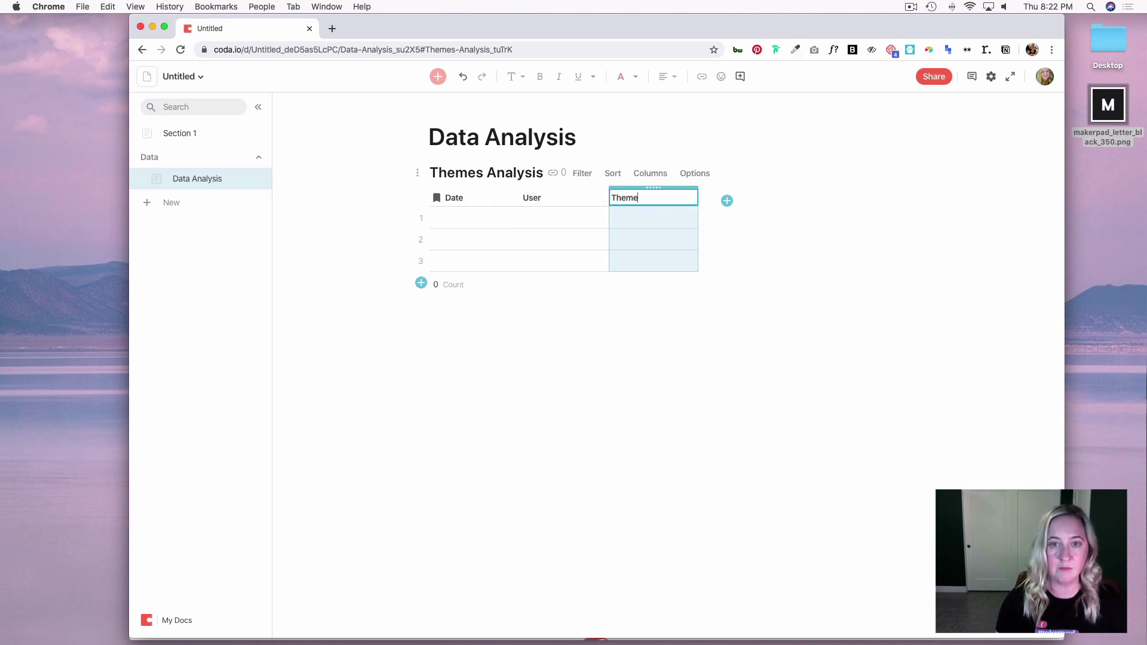
text(me)
click(558, 428)
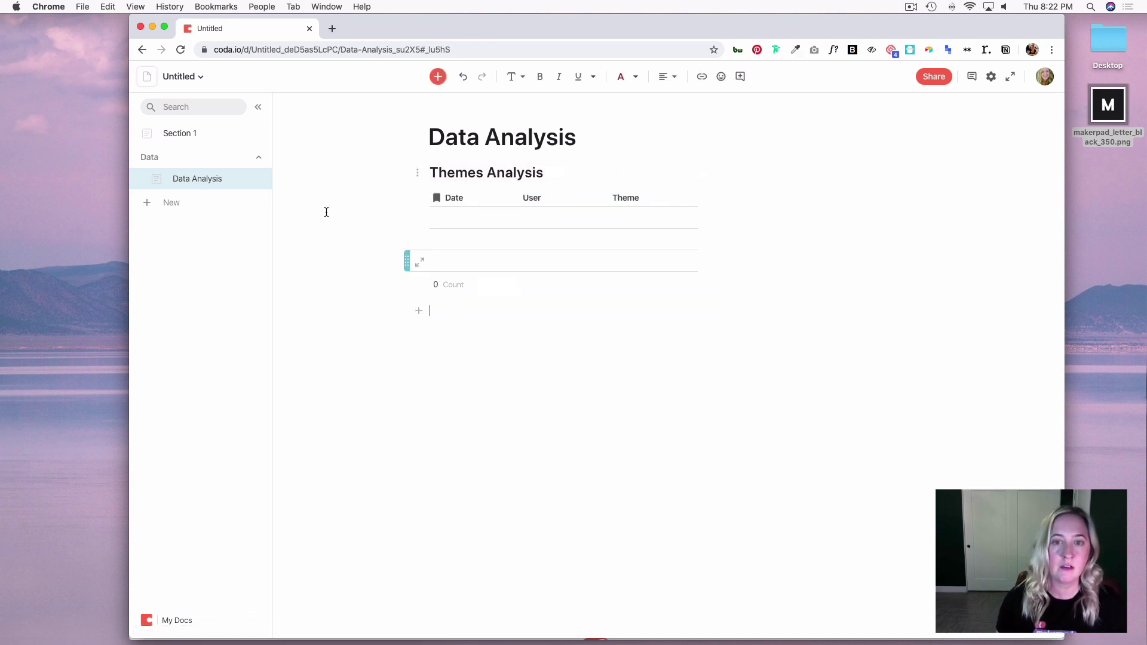
- In Section 1, set the Education button column's action to Add row with Themes Analysis as the target table
click(193, 132)
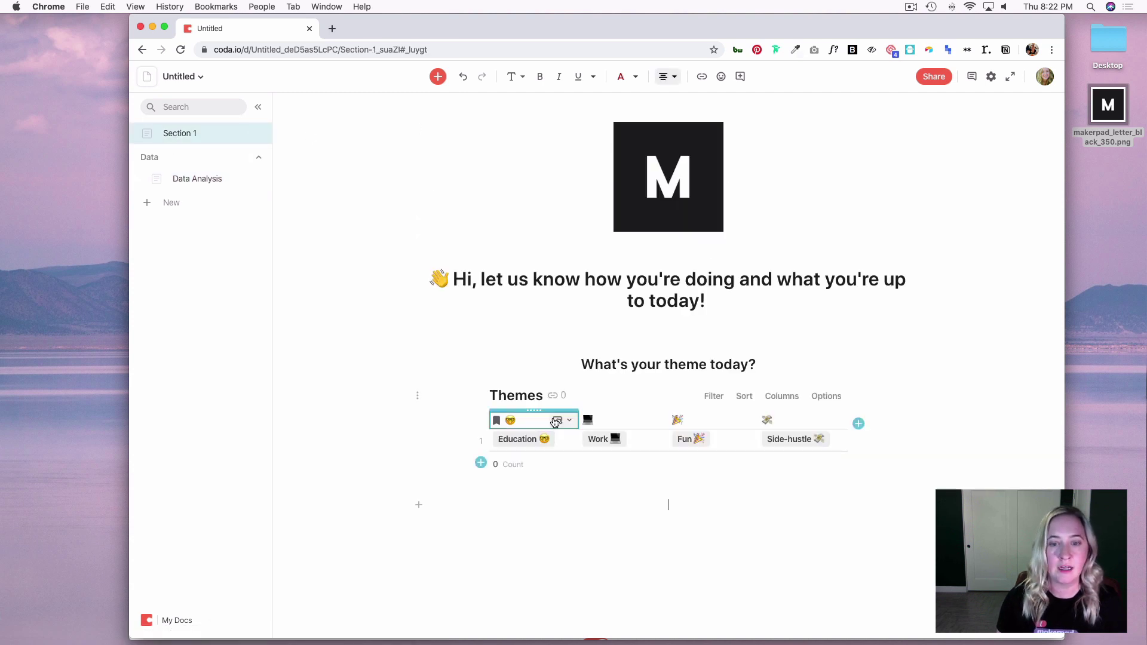
click(569, 420)
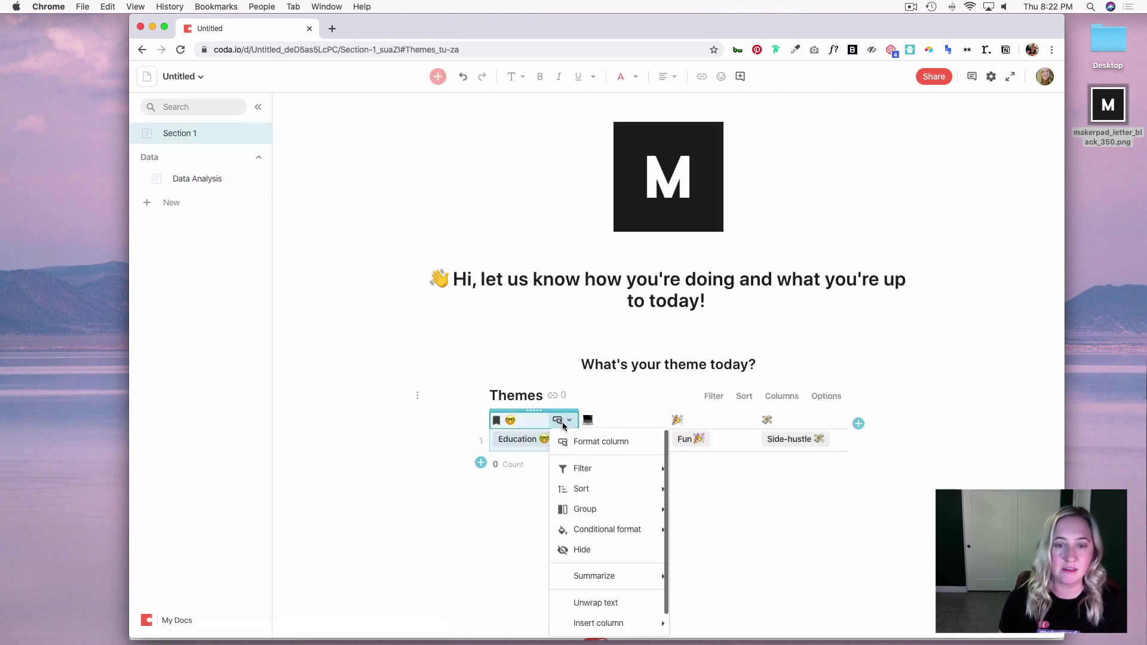
click(586, 443)
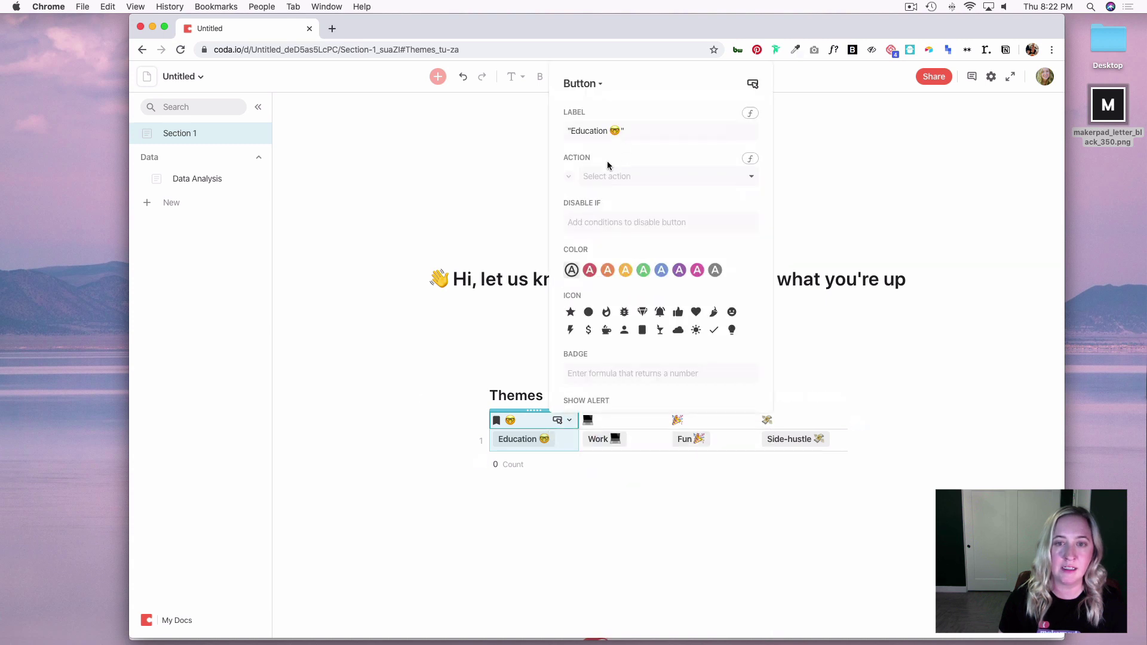
click(647, 181)
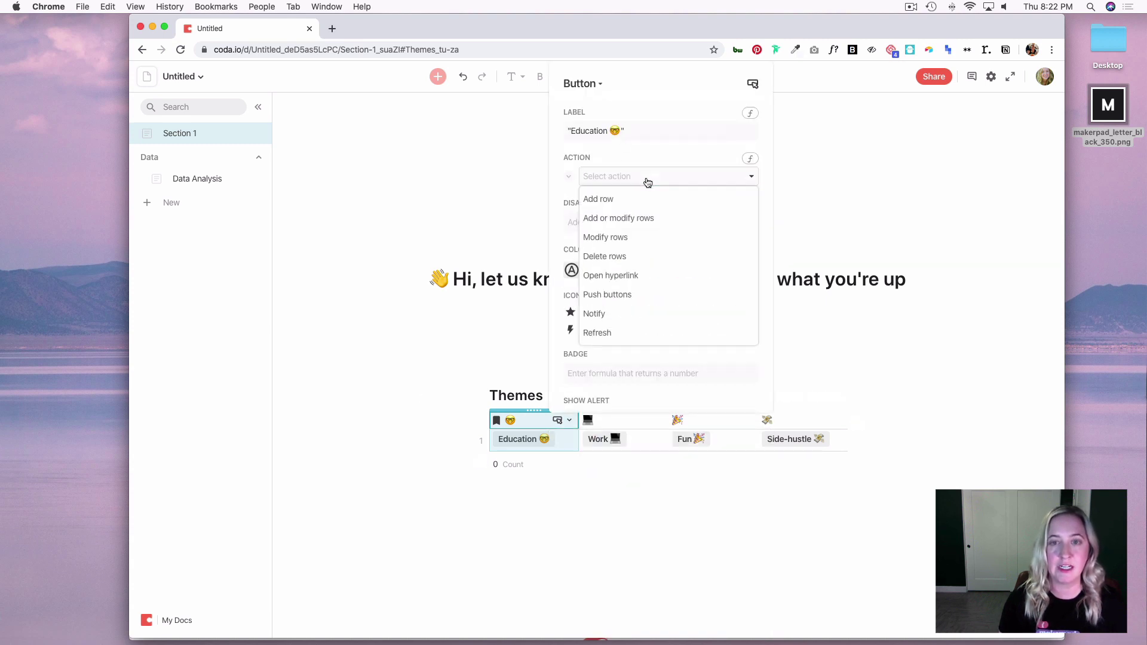
click(636, 200)
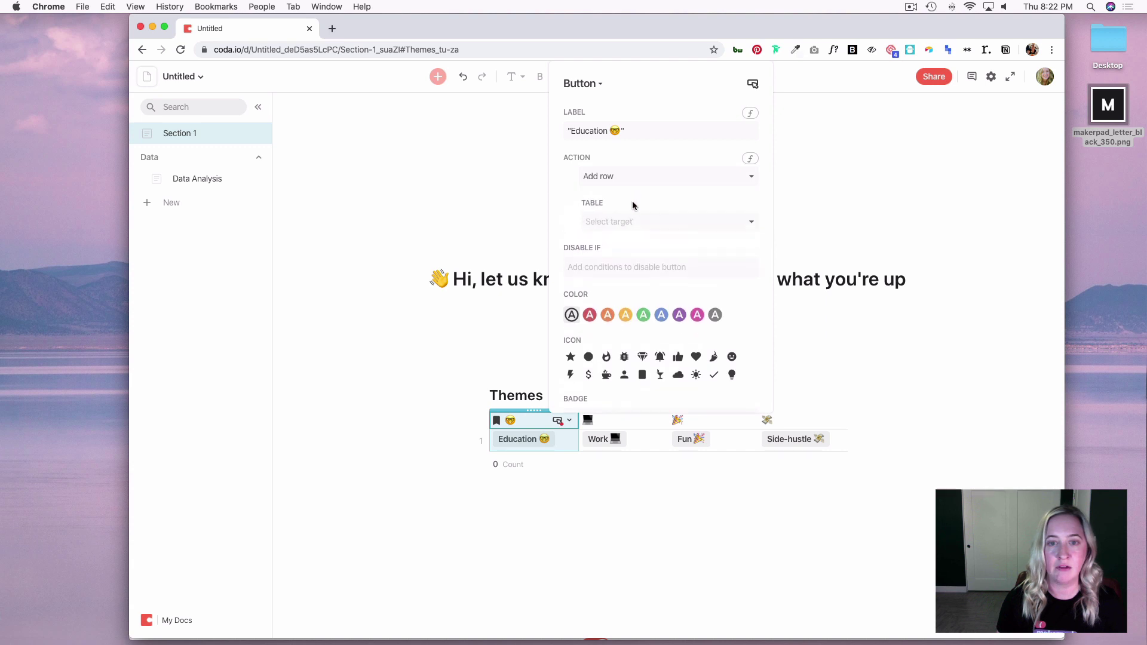
click(648, 226)
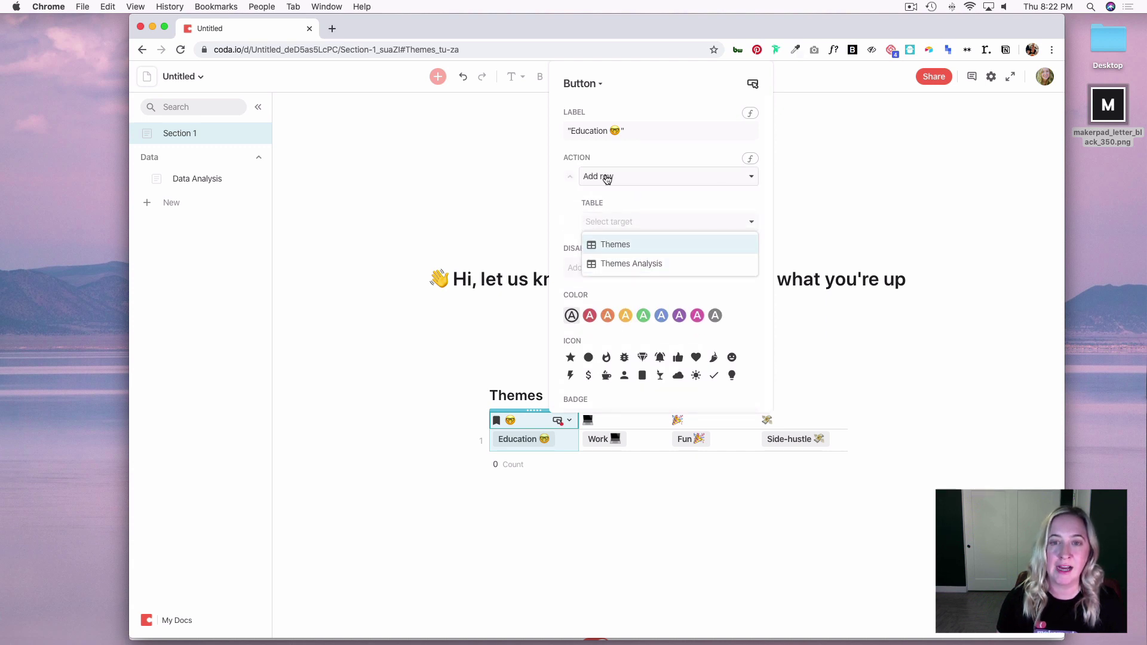
click(673, 267)
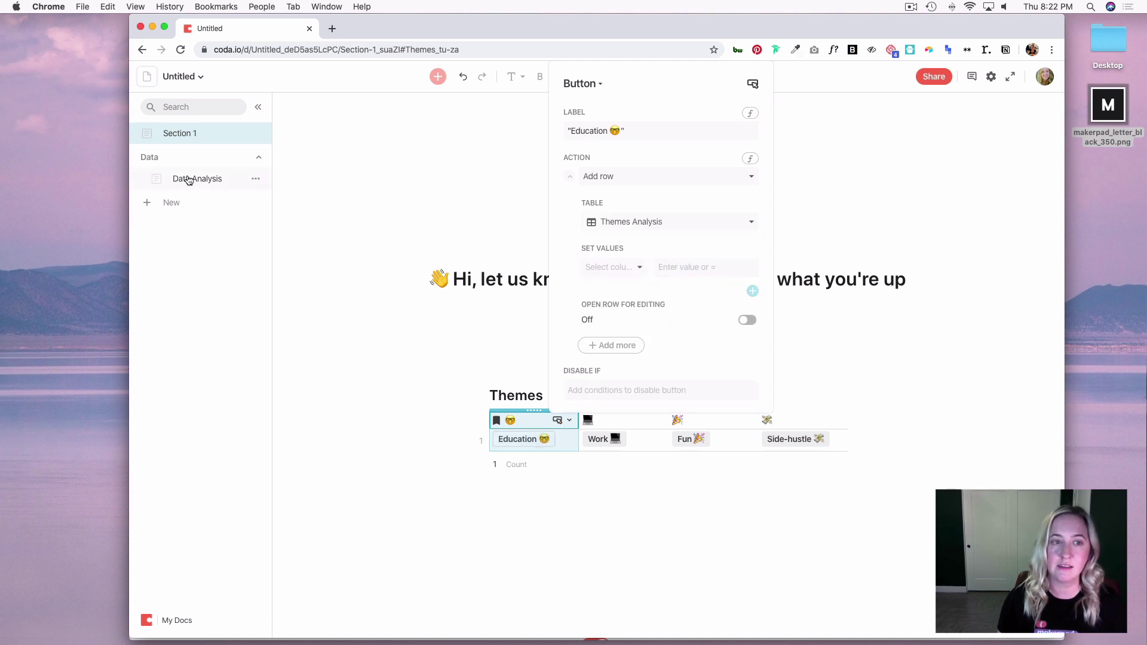
- Have the Education button's Add row action set the Date column to Today()
click(632, 269)
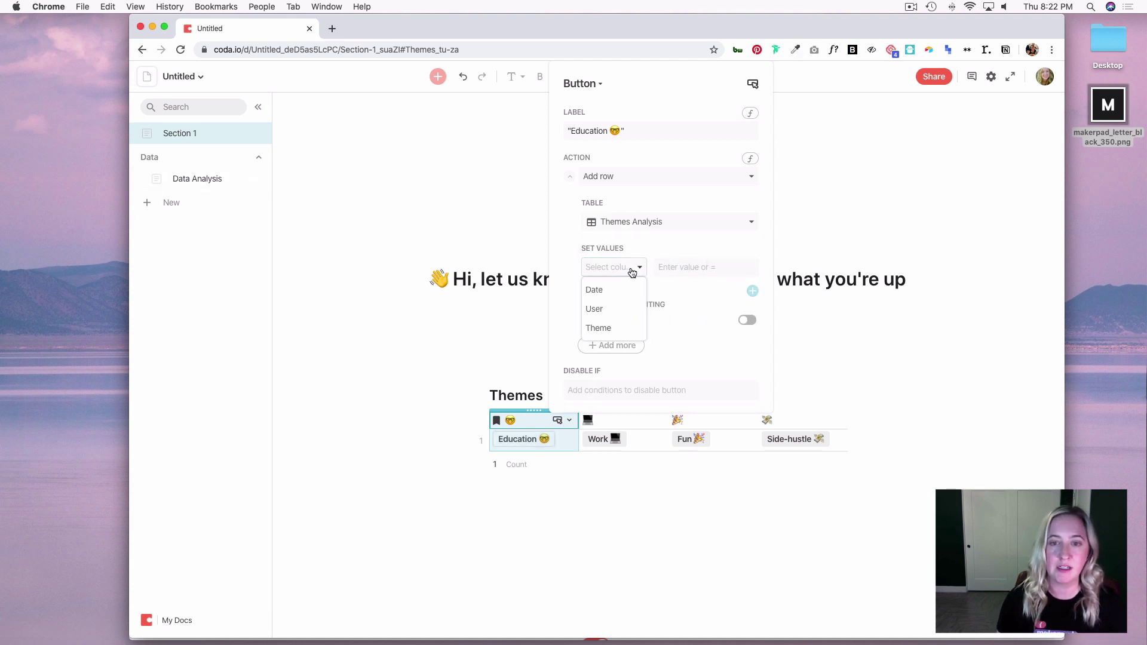
click(619, 291)
click(702, 266)
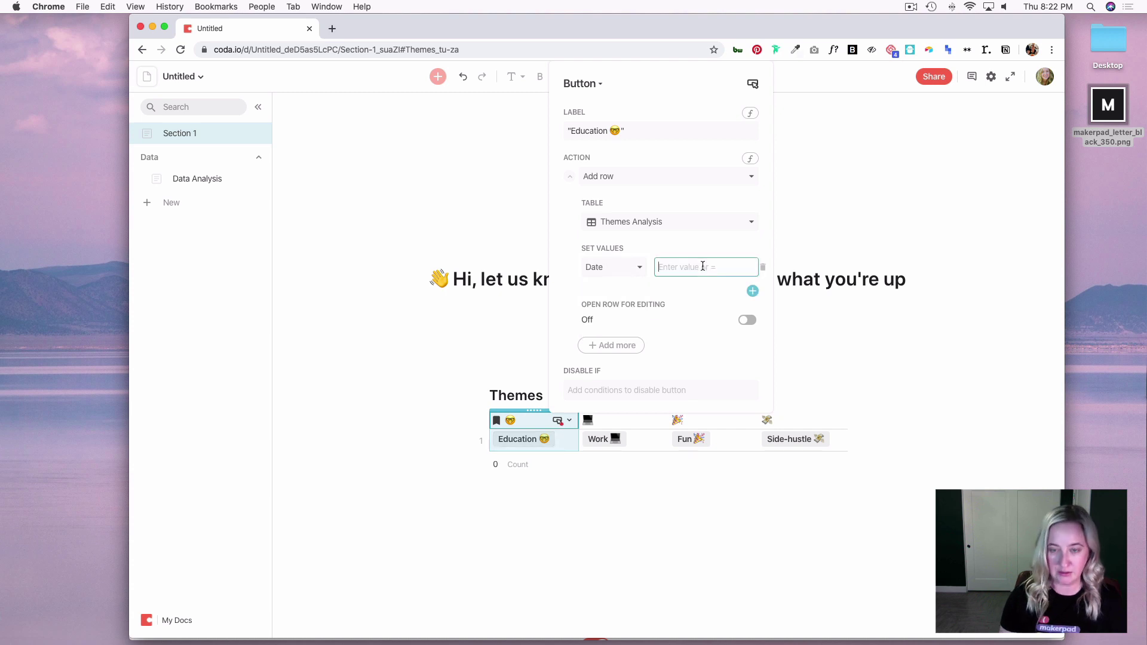
text(Today()\)
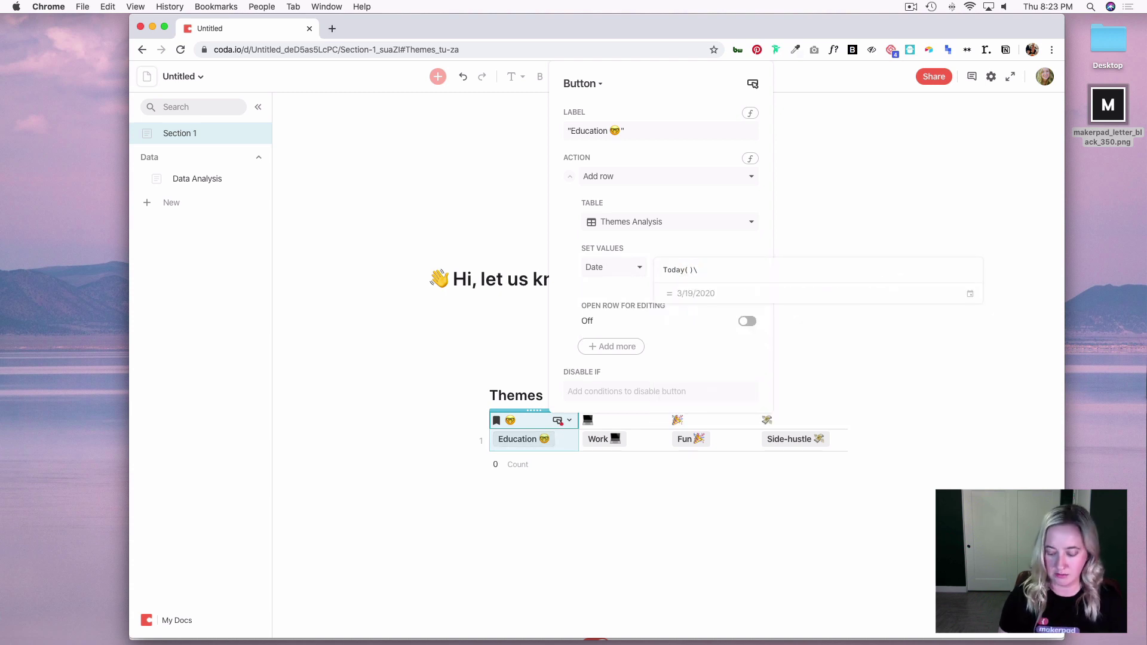
key(BackSpace)
key(Return)
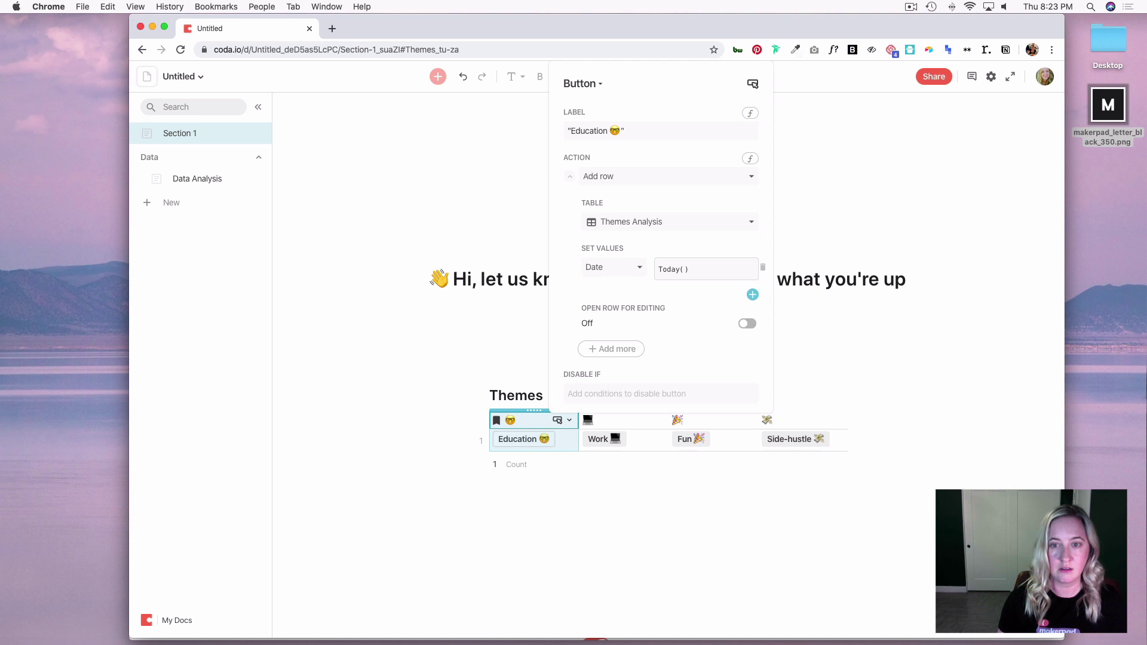
- Add a second value to the Education button's action that sets the User column to User()
click(752, 295)
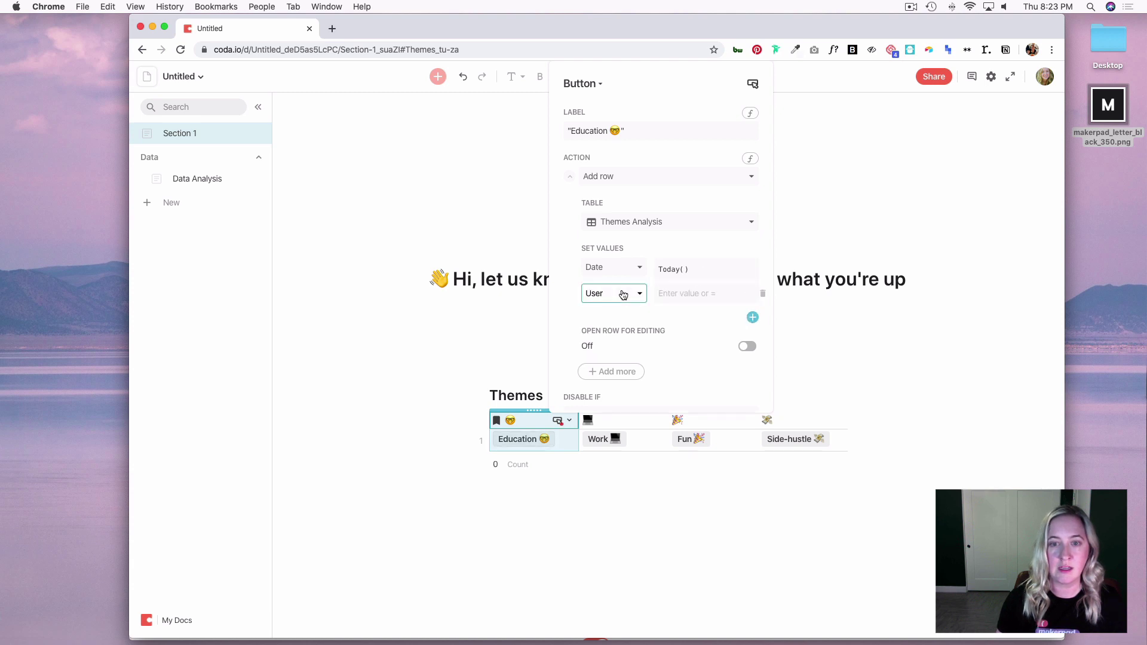
click(683, 292)
text(user())
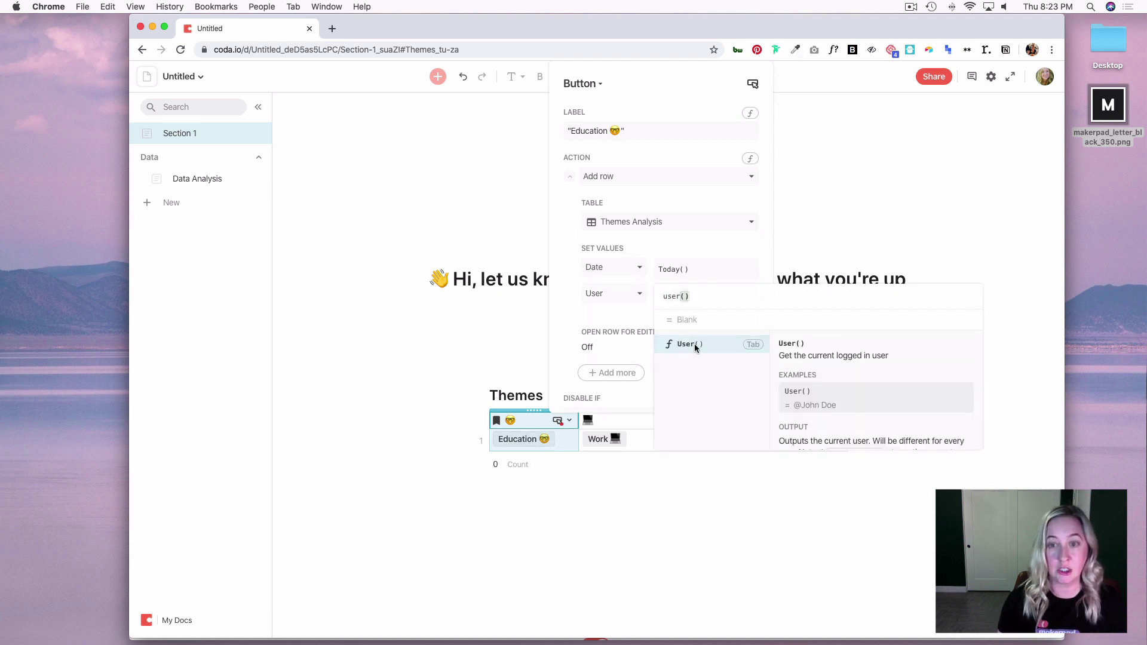
click(694, 345)
key(Return)
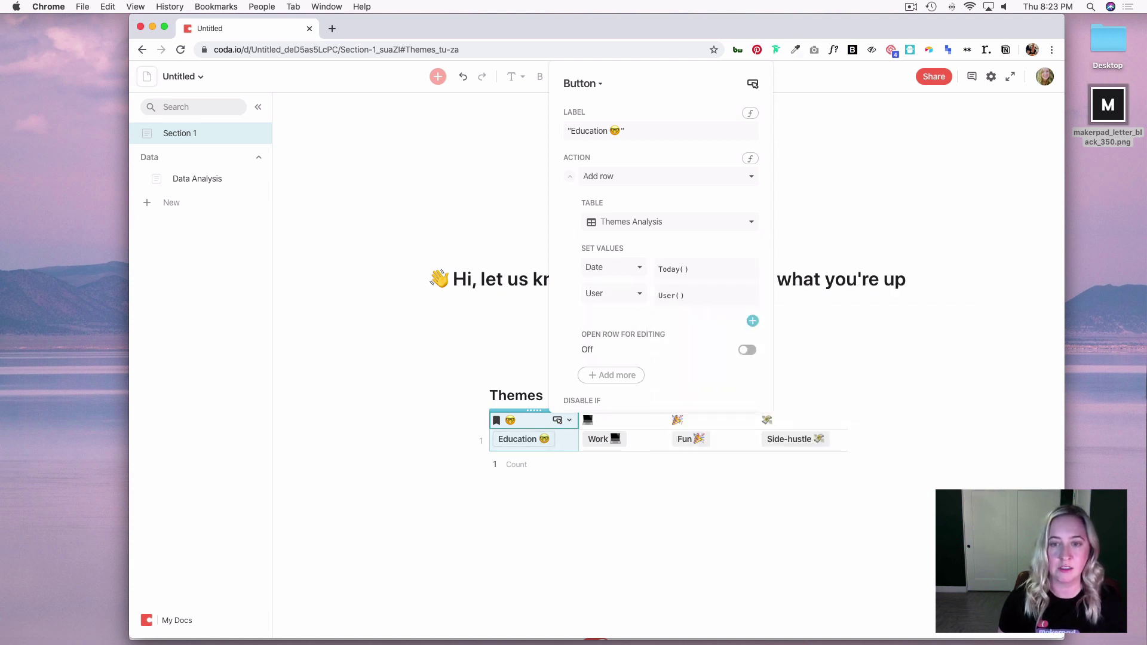
- Add a third value to the Education button's action that sets Theme to "Education 🤓", copied from the button label
click(753, 322)
click(682, 323)
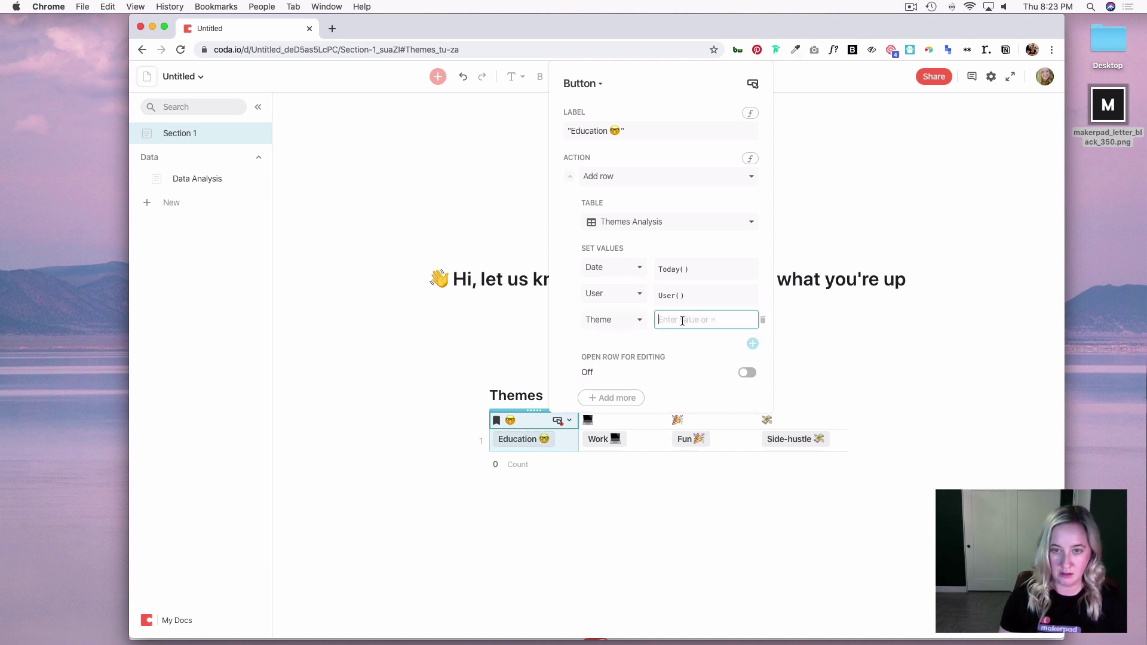
click(637, 130)
key(super+c)
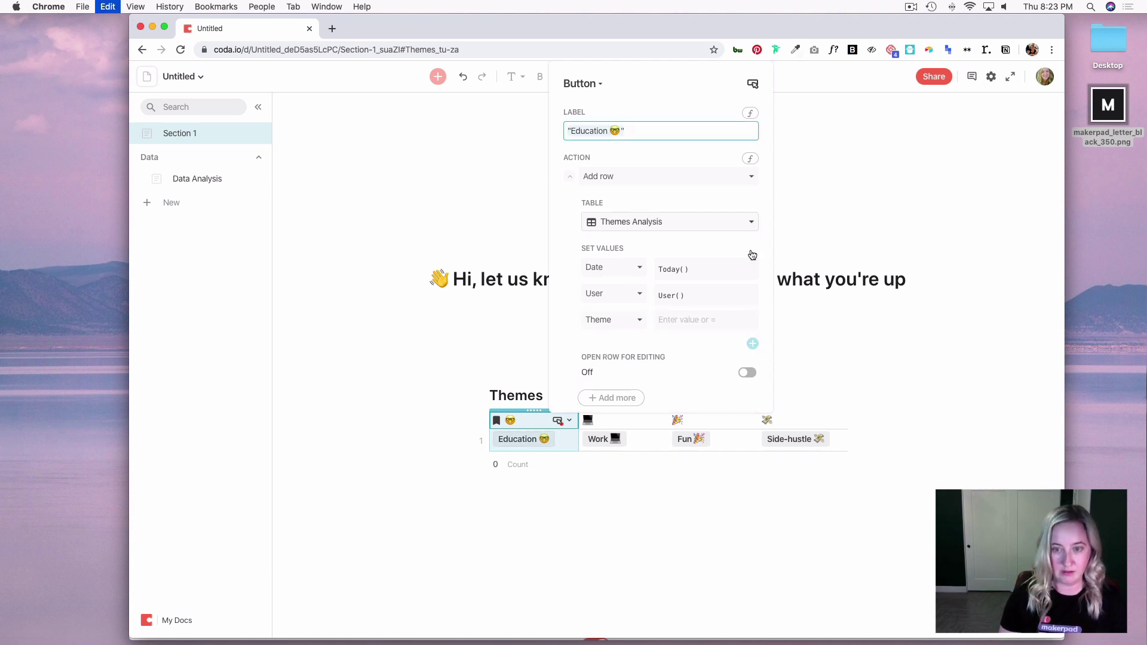
click(694, 316)
key(super+v)
click(653, 345)
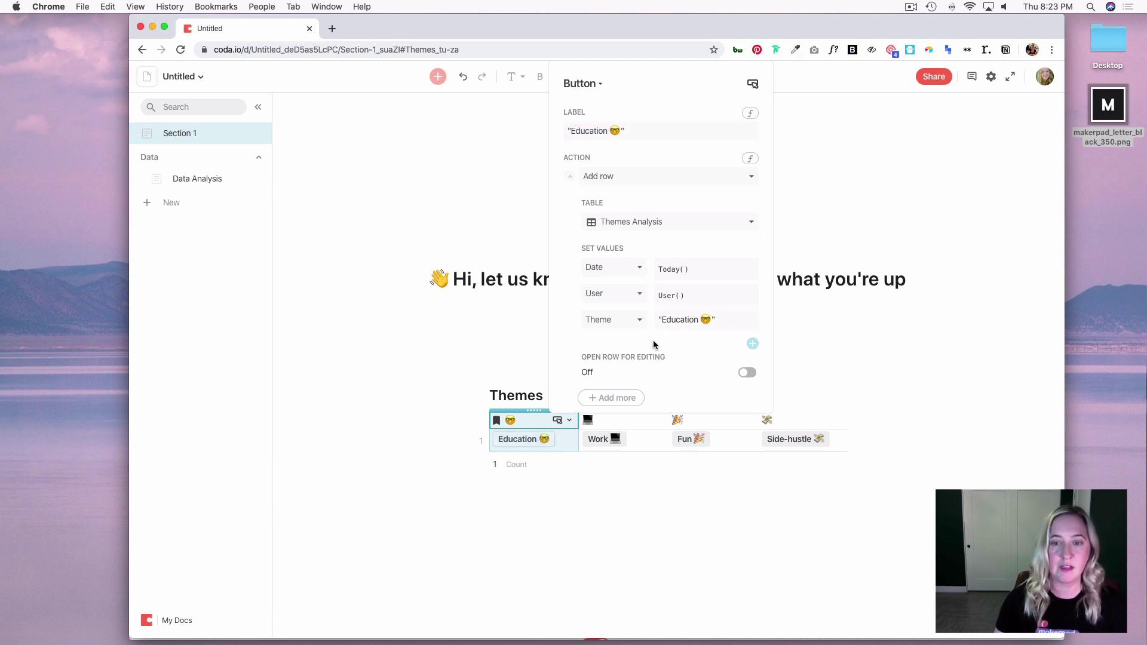
click(685, 567)
- Copy the Work button's label text and set its column's action to Add row with Themes Analysis as the target table
click(660, 420)
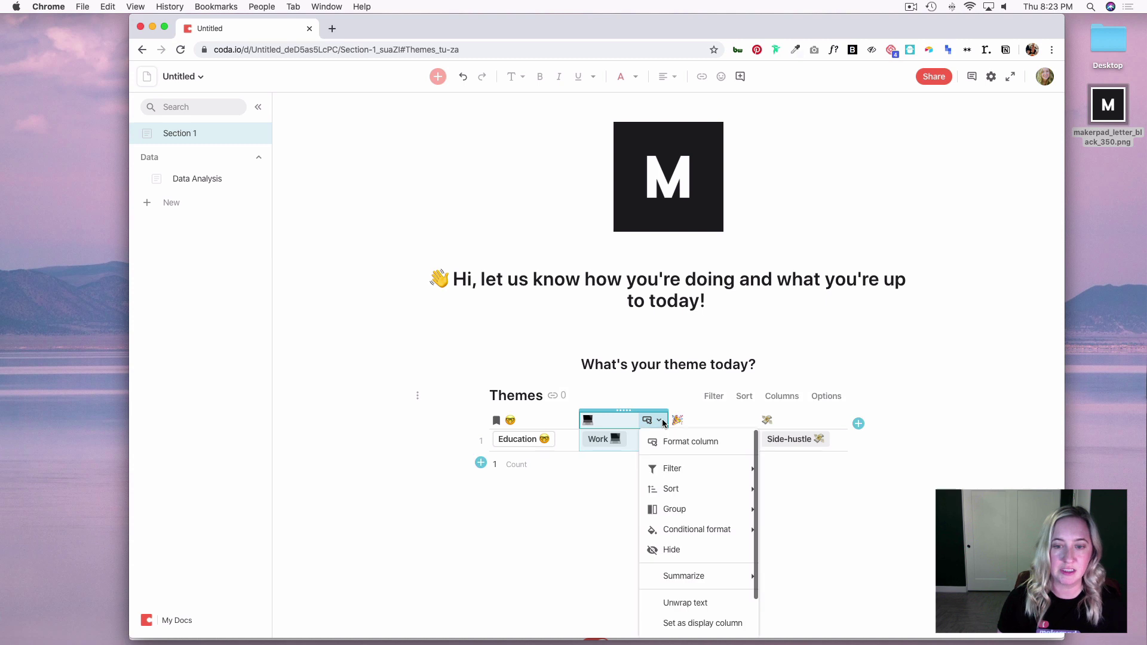
click(693, 441)
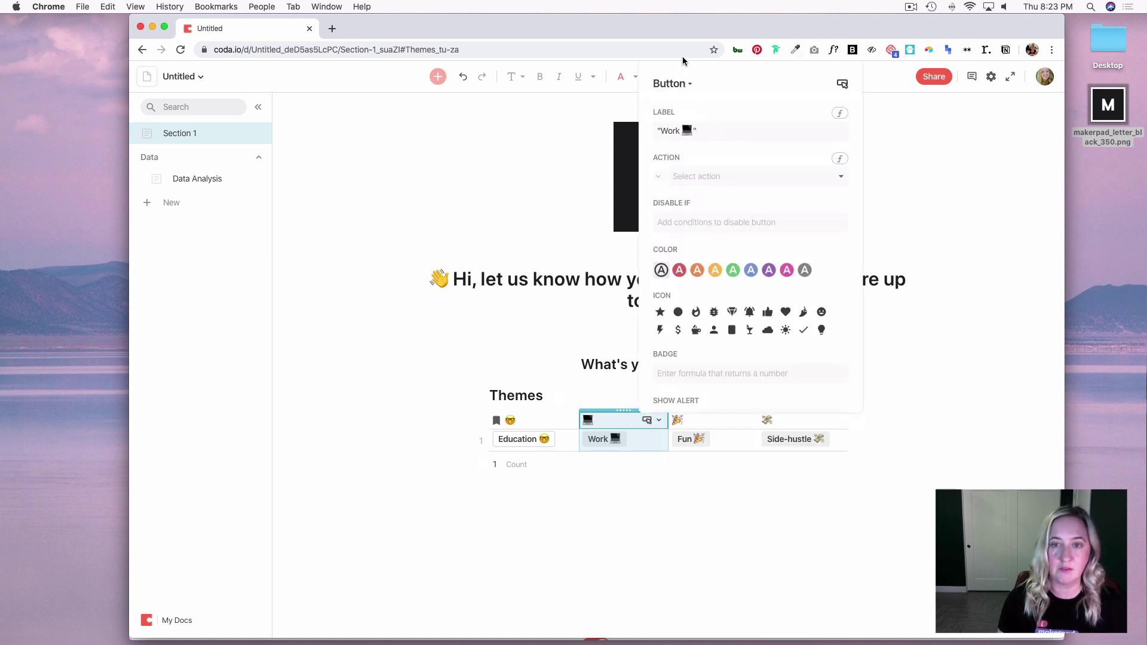
click(701, 131)
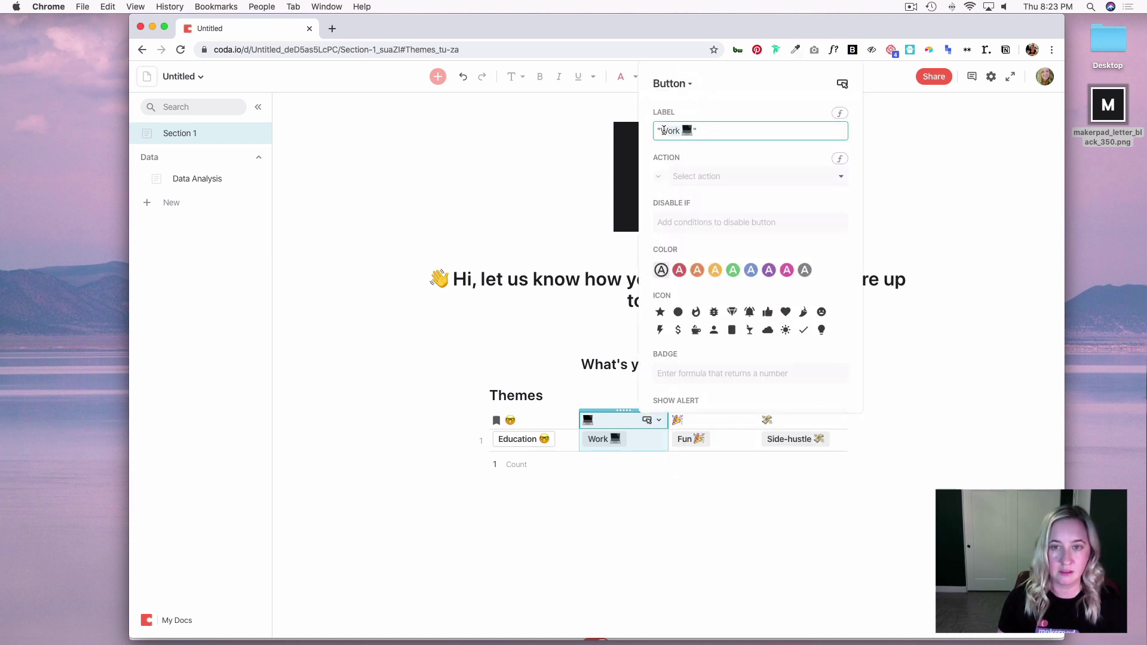
click(724, 178)
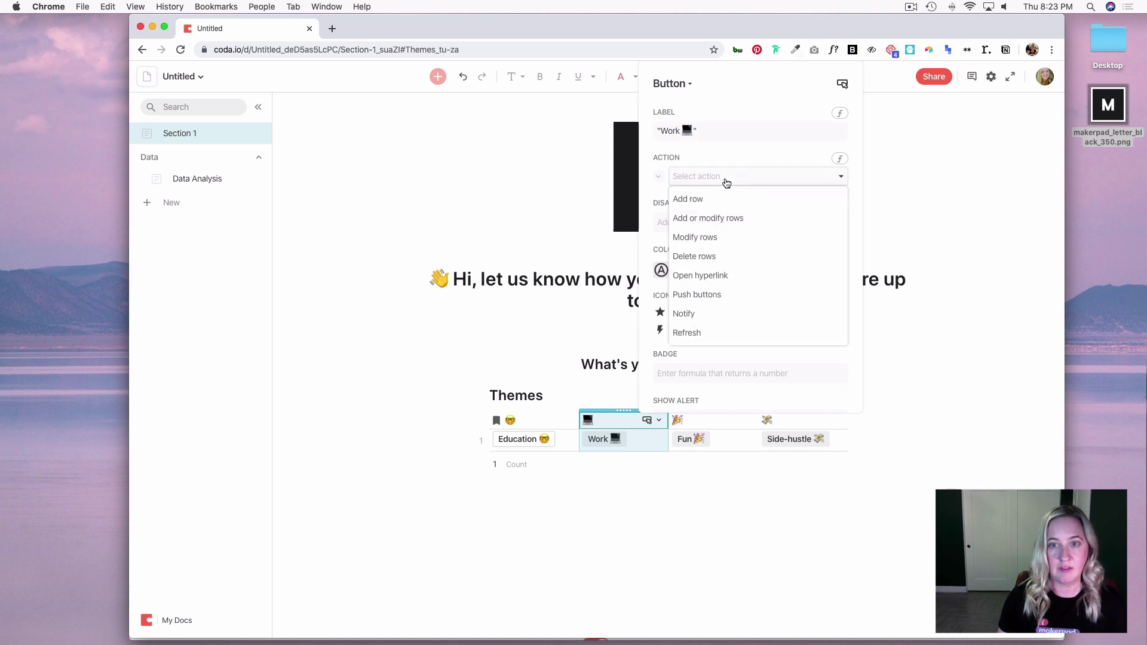
click(722, 206)
click(726, 226)
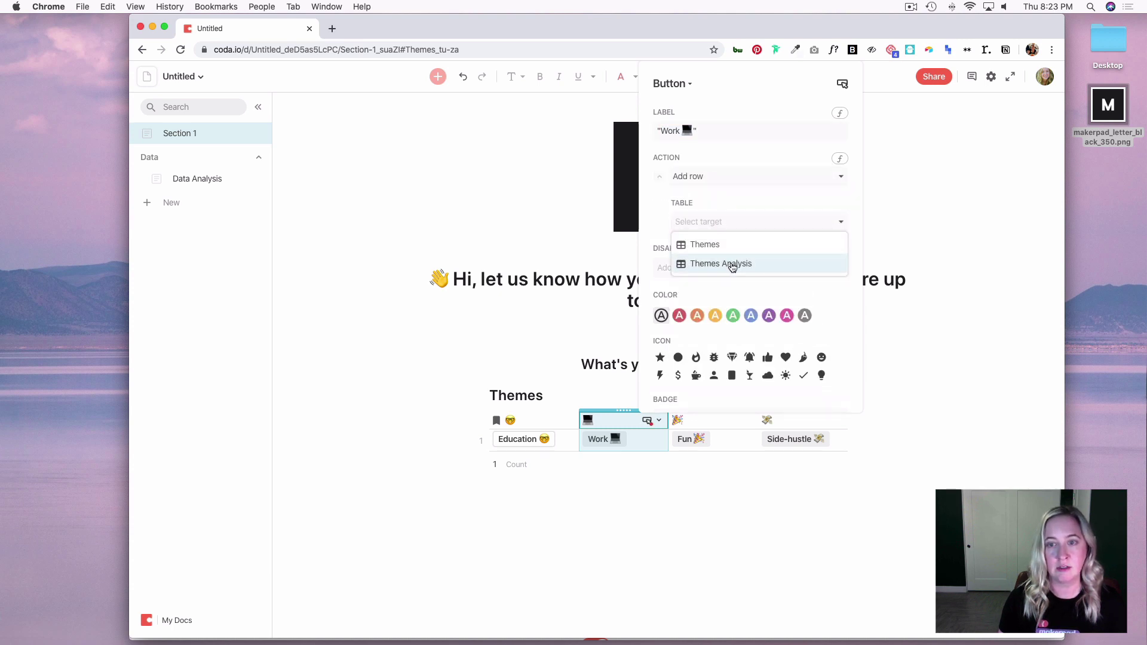
click(734, 263)
- Have the Work button's Add row action set the Date column to Today()
click(725, 268)
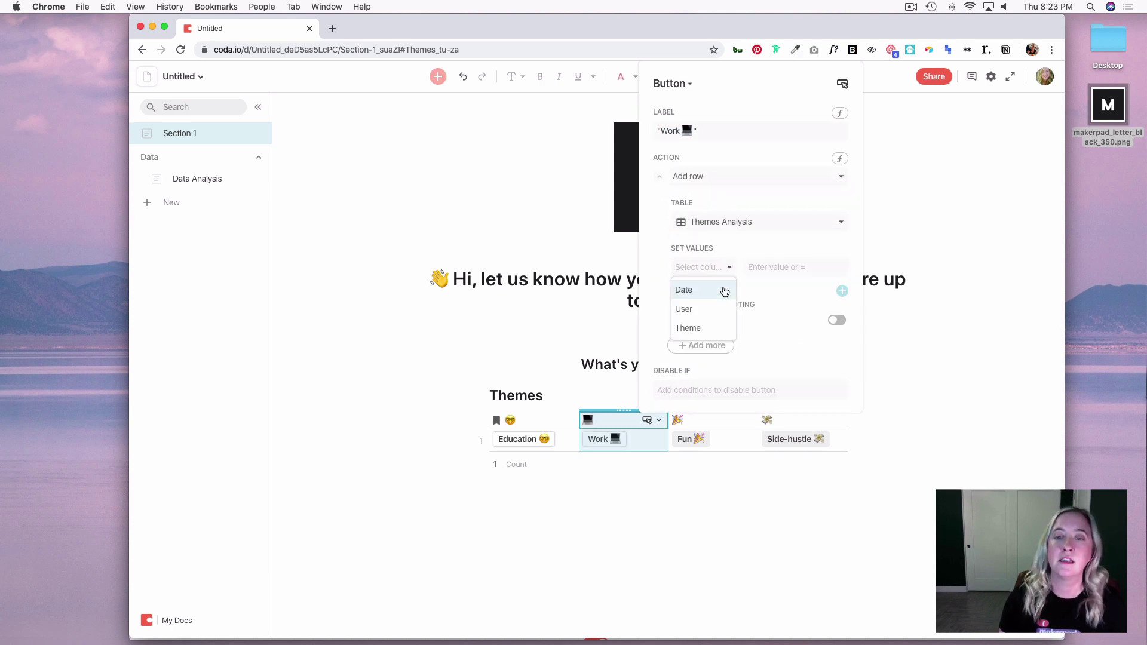
click(711, 293)
click(791, 264)
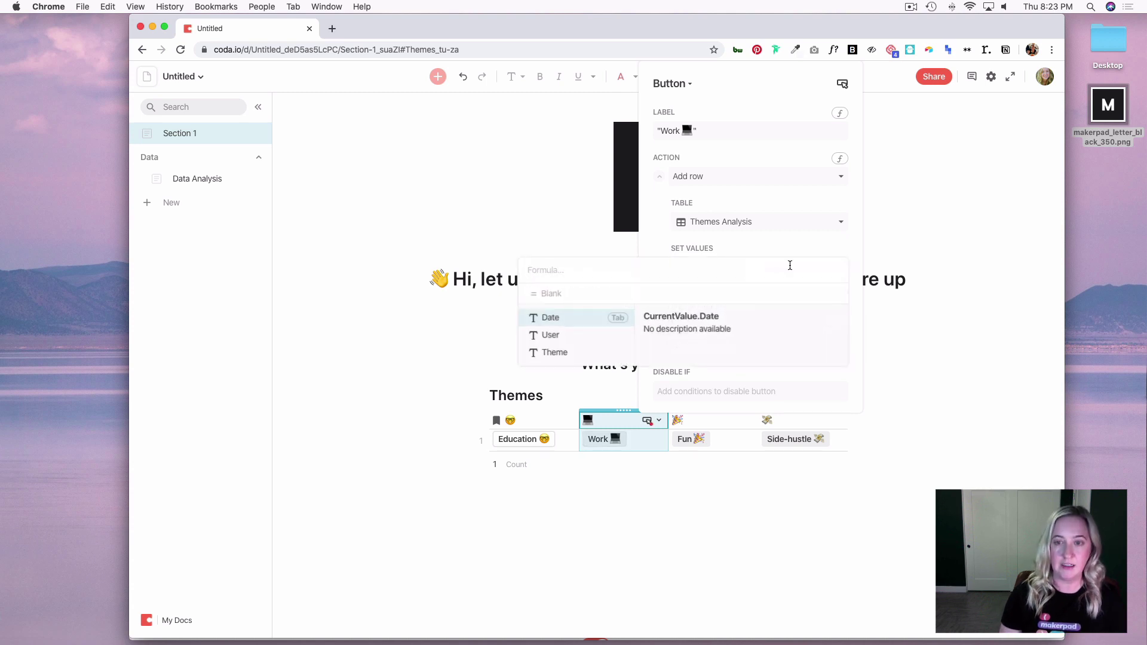
text(today())
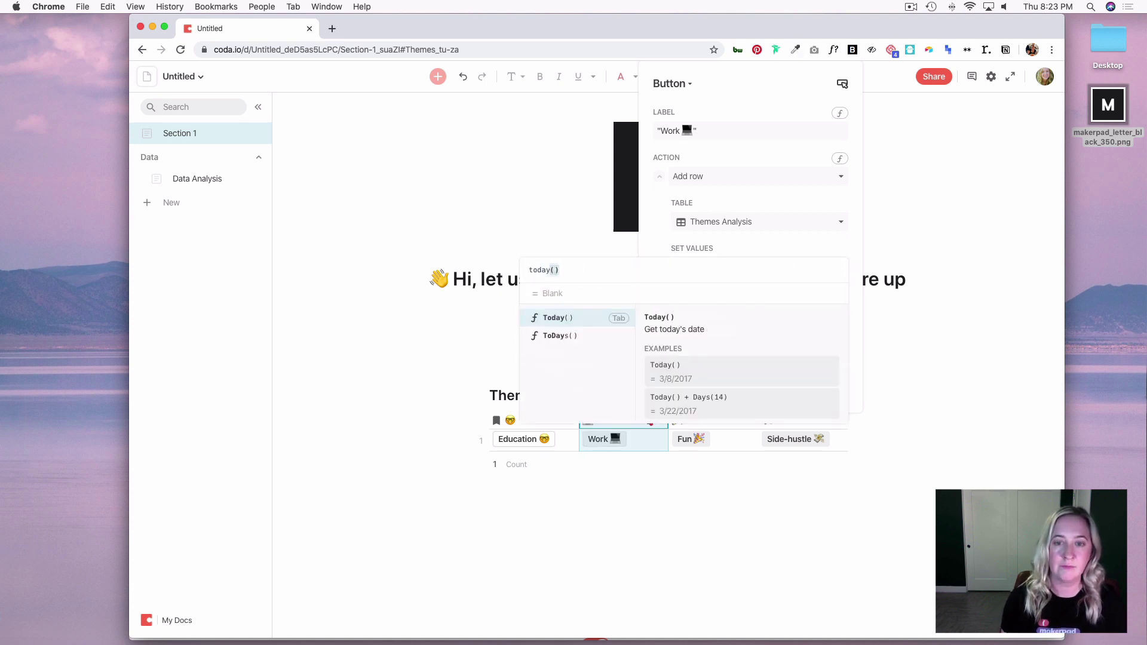
click(867, 289)
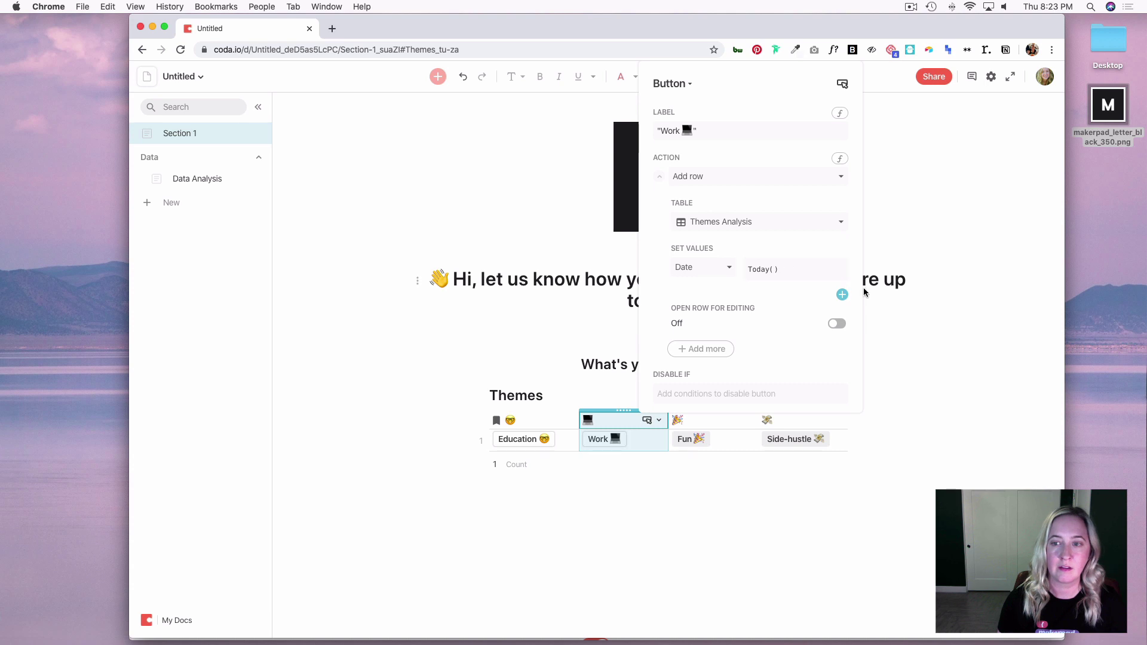
- Add a second value to the Work button's action that sets the User column to User()
click(843, 297)
click(763, 295)
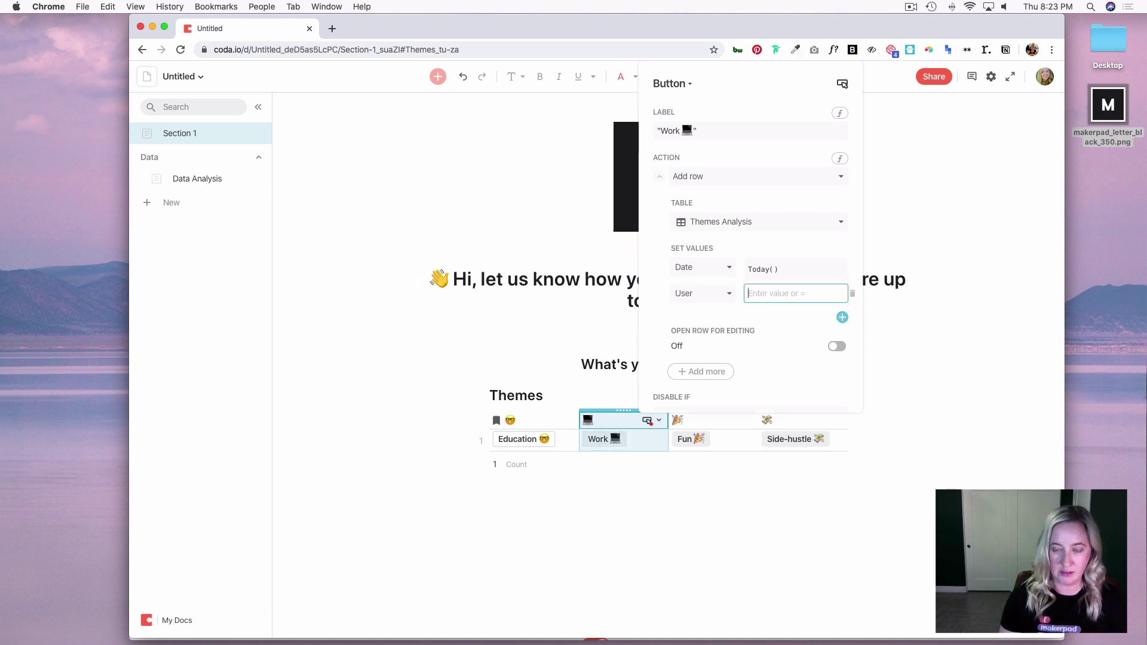
text(user())
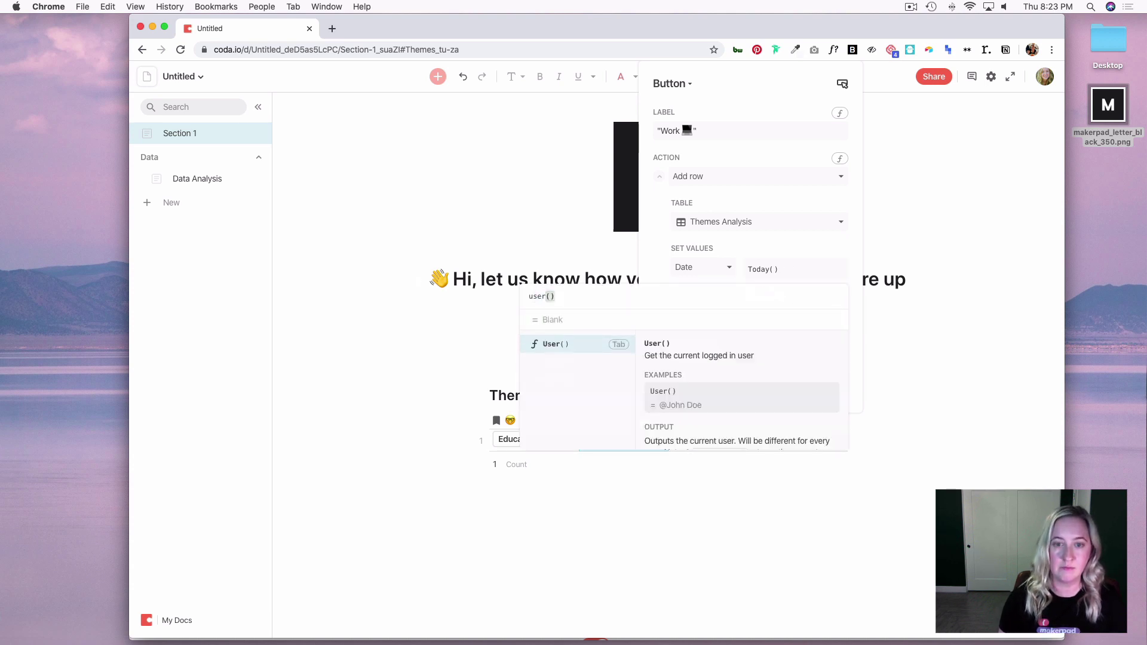
key(Tab)
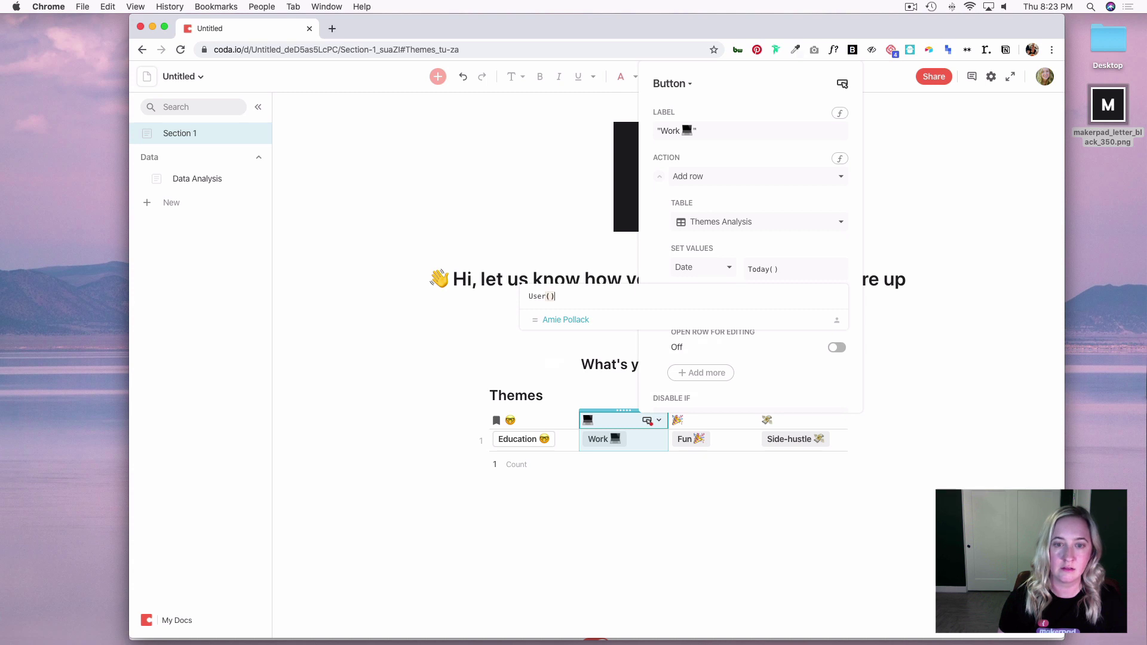
key(Return)
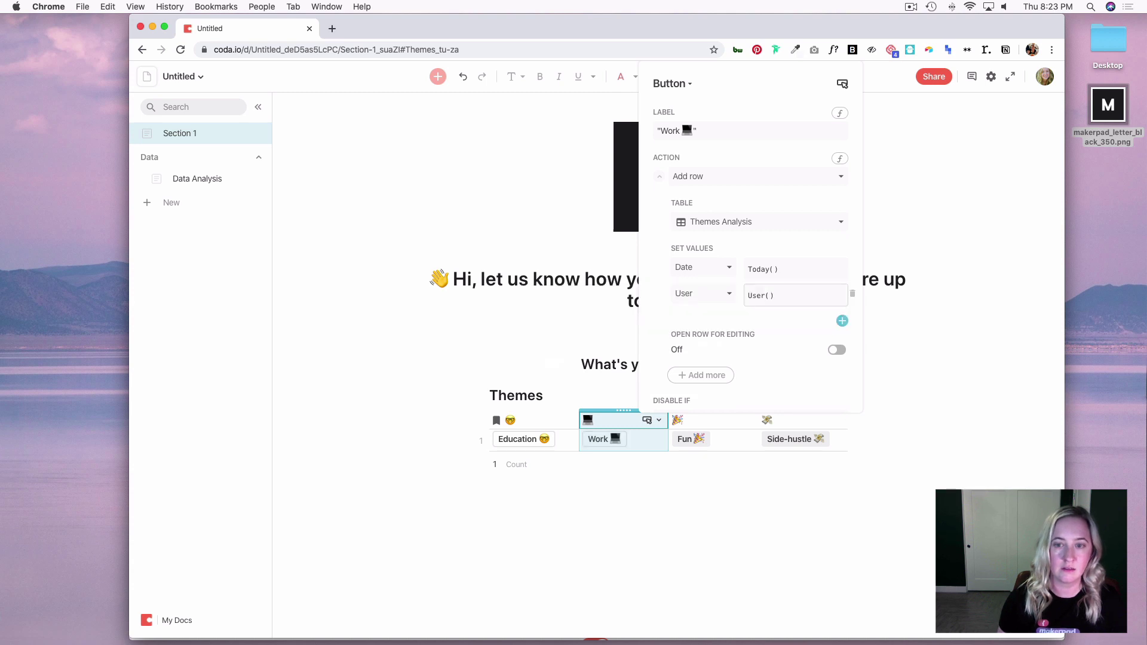
- Add a third value to the Work button's action that sets Theme to the copied label "Work 💻"
click(843, 324)
click(775, 319)
text("Work 💻")
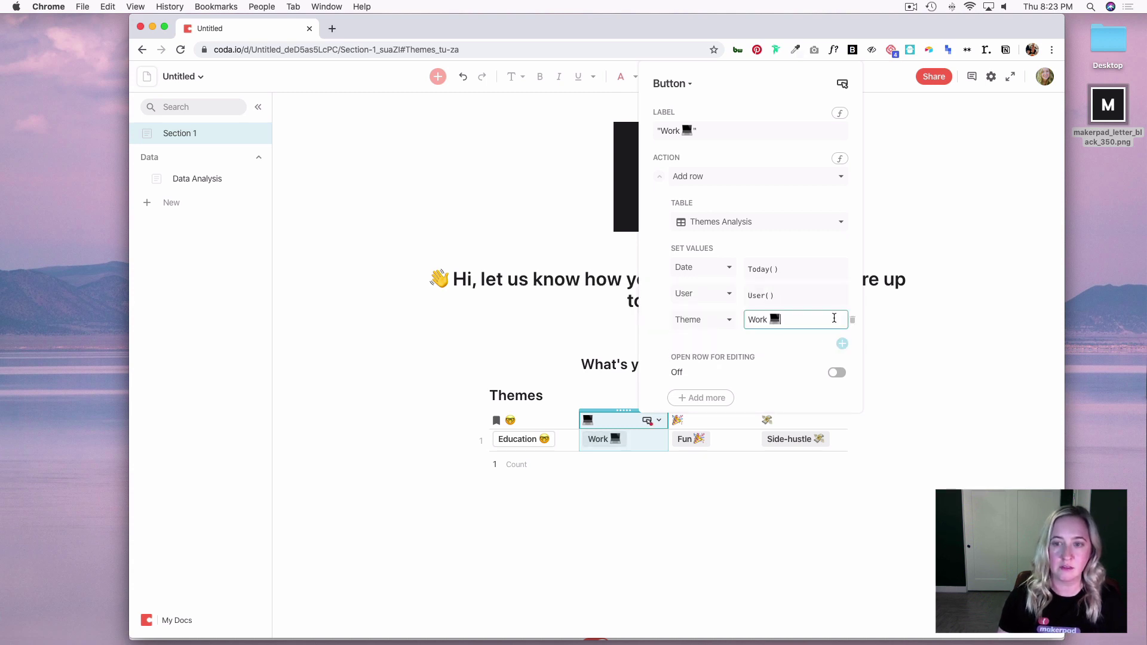
click(912, 317)
- Copy the Fun button's label text and set its column's action to Add row with Themes Analysis as the target table
click(747, 422)
click(748, 423)
click(756, 441)
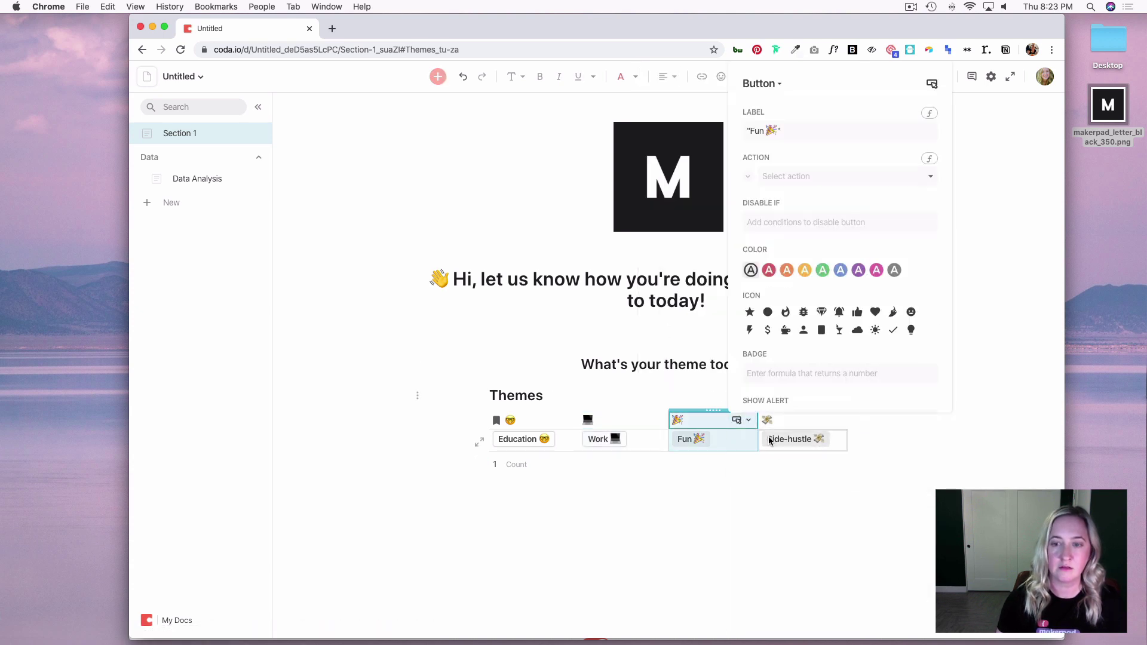
click(774, 130)
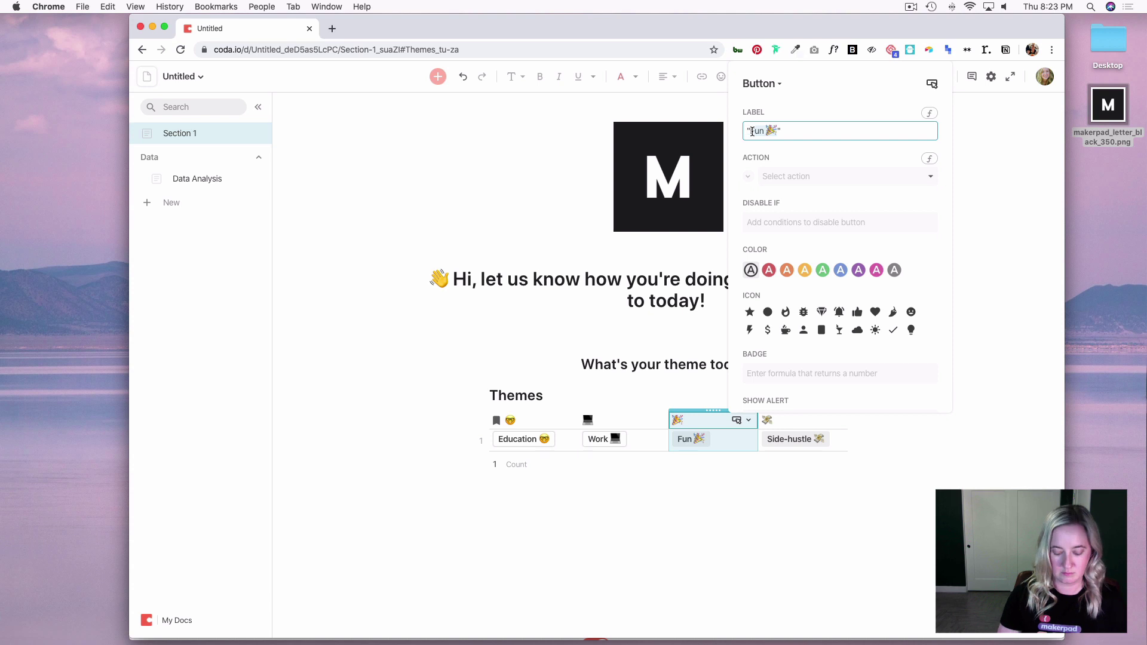
click(787, 176)
click(791, 198)
click(800, 225)
click(801, 261)
- Have the Fun button's Add row action set the Date column to Today()
click(799, 268)
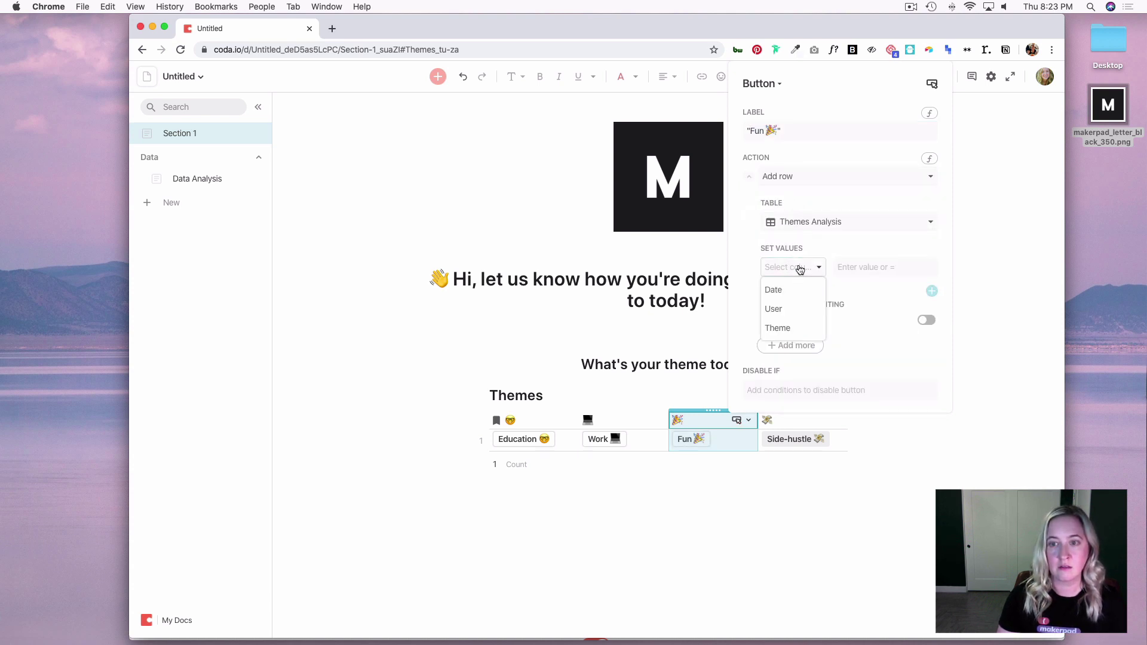
click(806, 290)
click(862, 267)
text(=today()
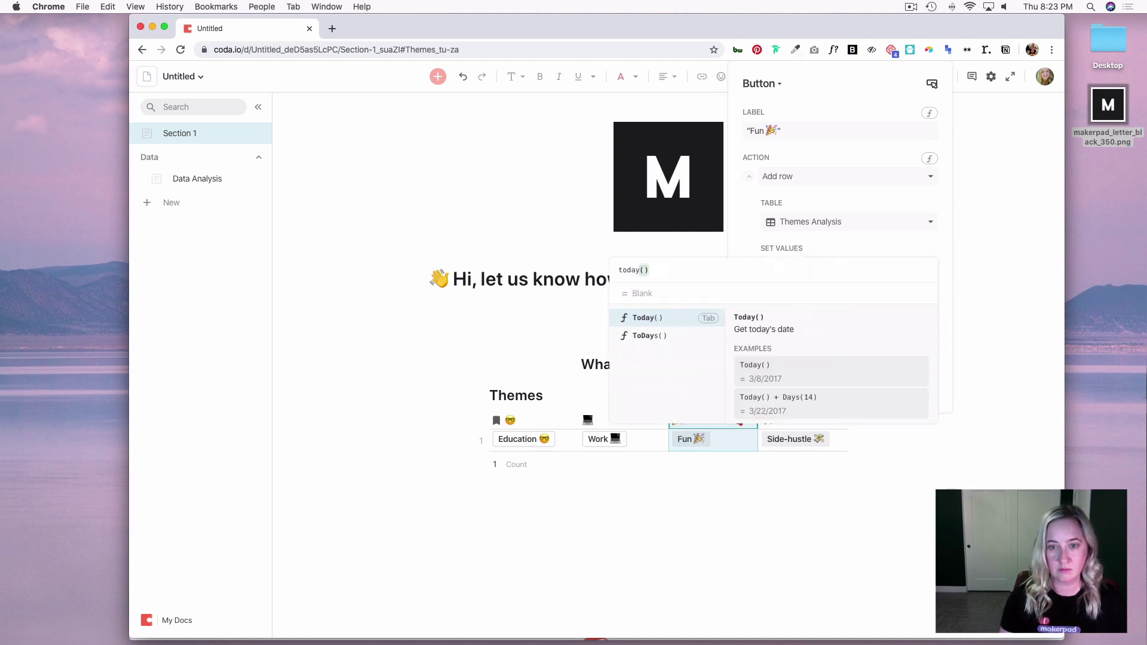
key(Return)
key(Return)
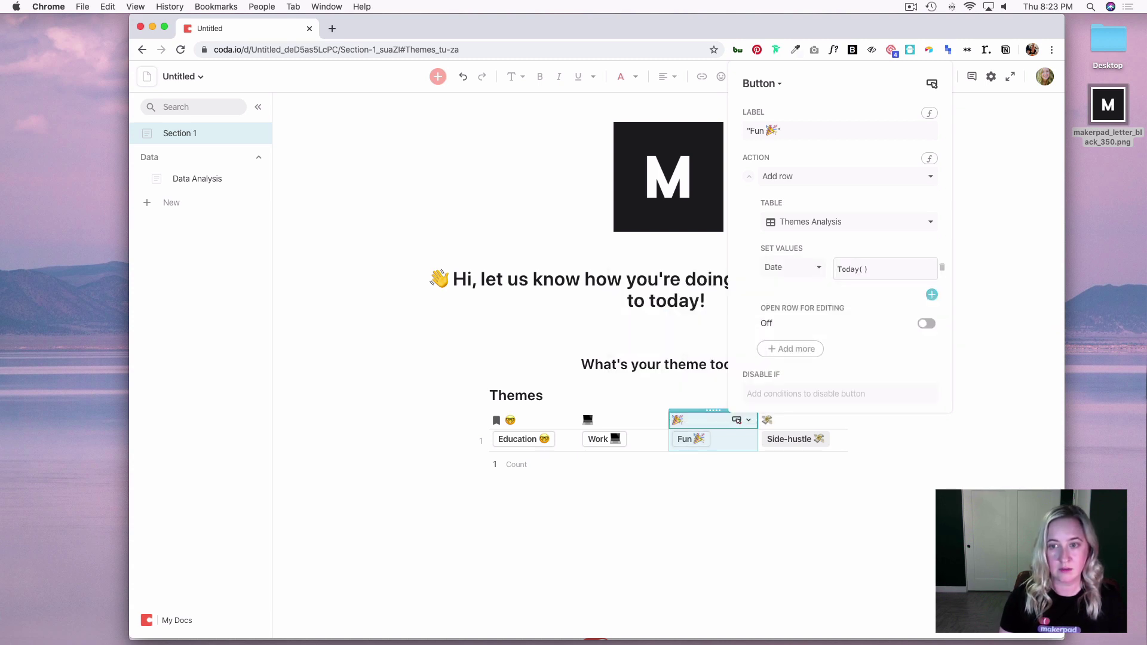
- Add a second value to the Fun button's action that sets the User column to User()
click(911, 296)
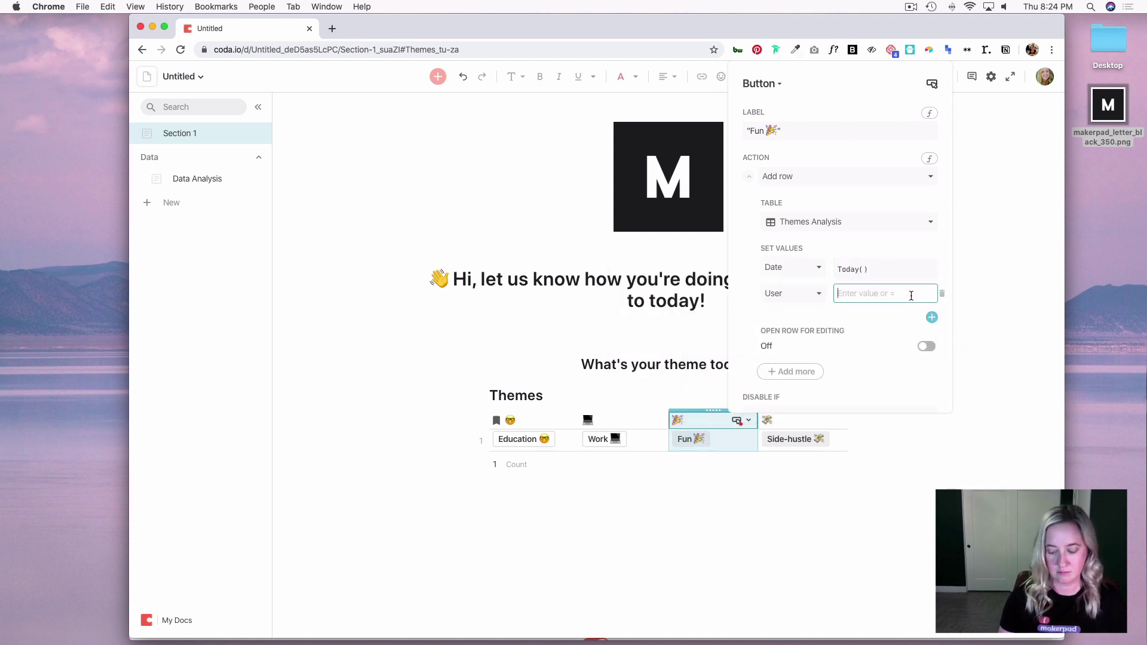
text(=user)
key(Return)
key(Return)
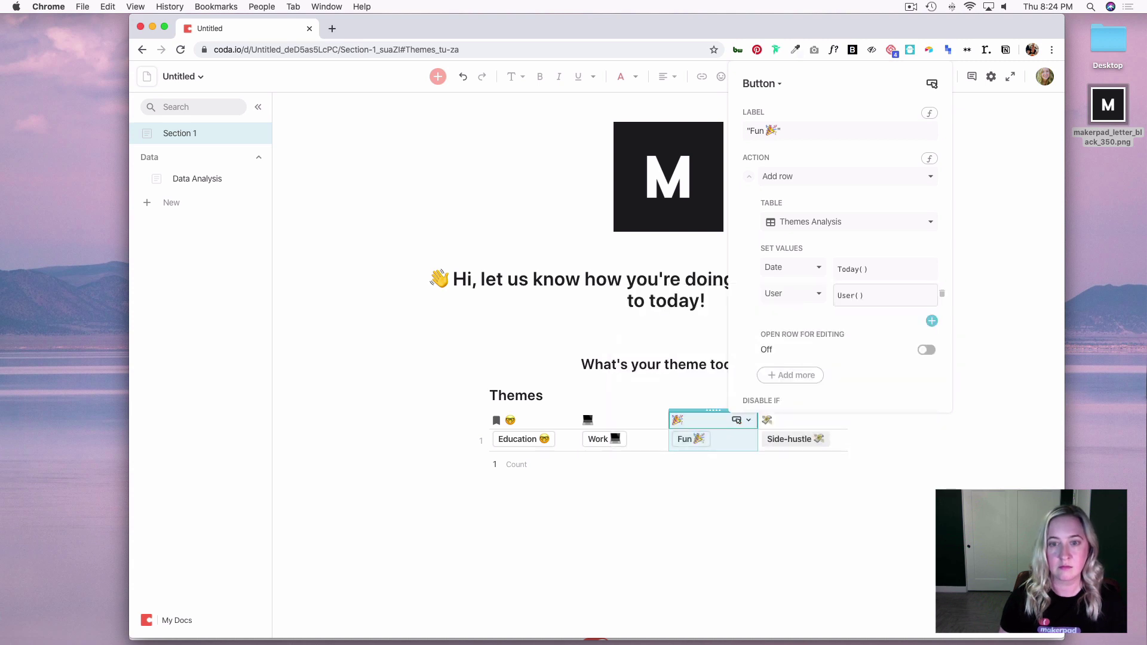
- Add a third value to the Fun button's action that sets Theme to the copied label "Fun 🎉"
click(933, 322)
click(869, 320)
text(Fun 🎉)
click(810, 500)
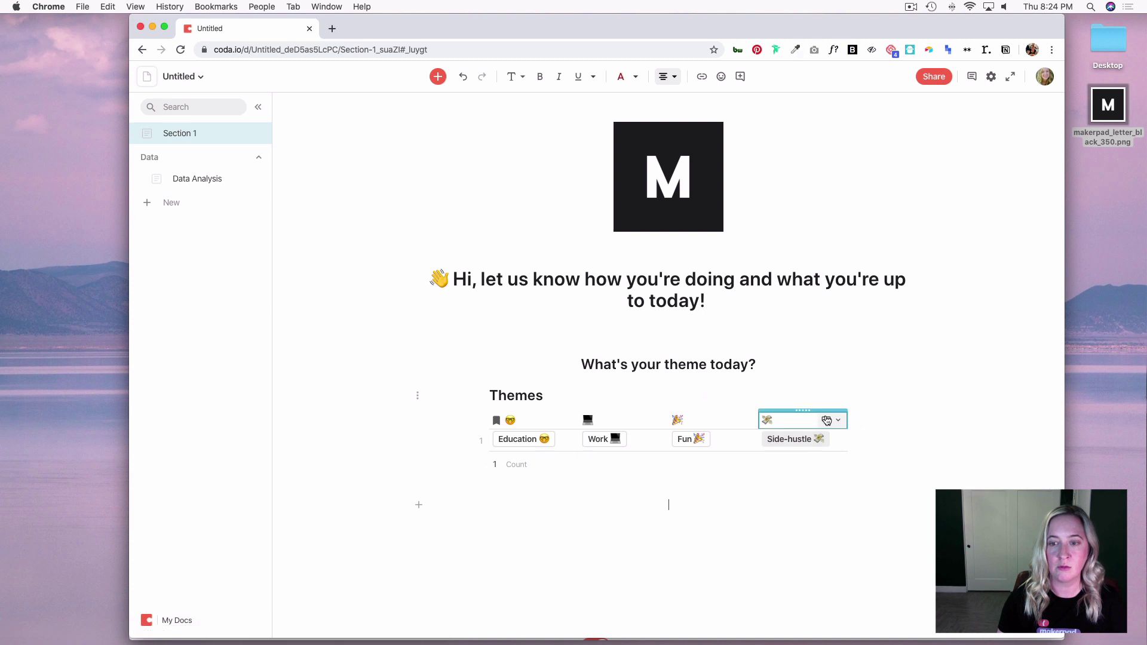
- Set the Side-hustle button column's action to Add row with Themes Analysis as the target table
click(838, 421)
click(851, 442)
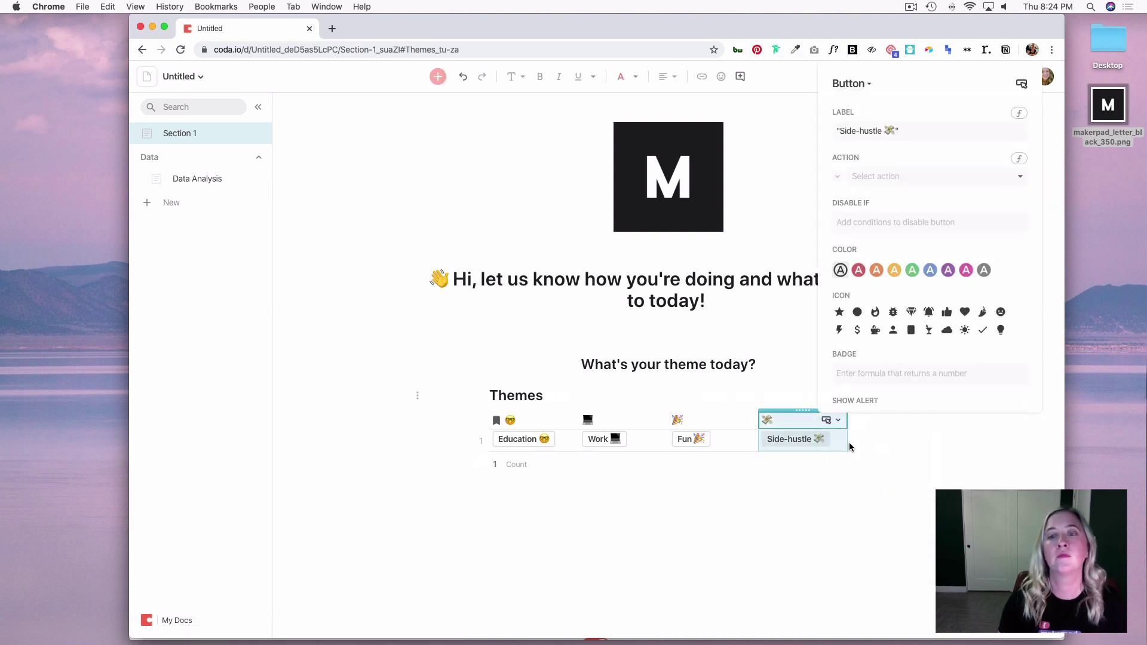
click(904, 176)
click(901, 200)
click(909, 226)
click(911, 263)
- Have the Side-hustle button's Add row action set the Date column to Today()
click(884, 267)
click(885, 296)
click(942, 267)
text(=tod)
key(Return)
key(Return)
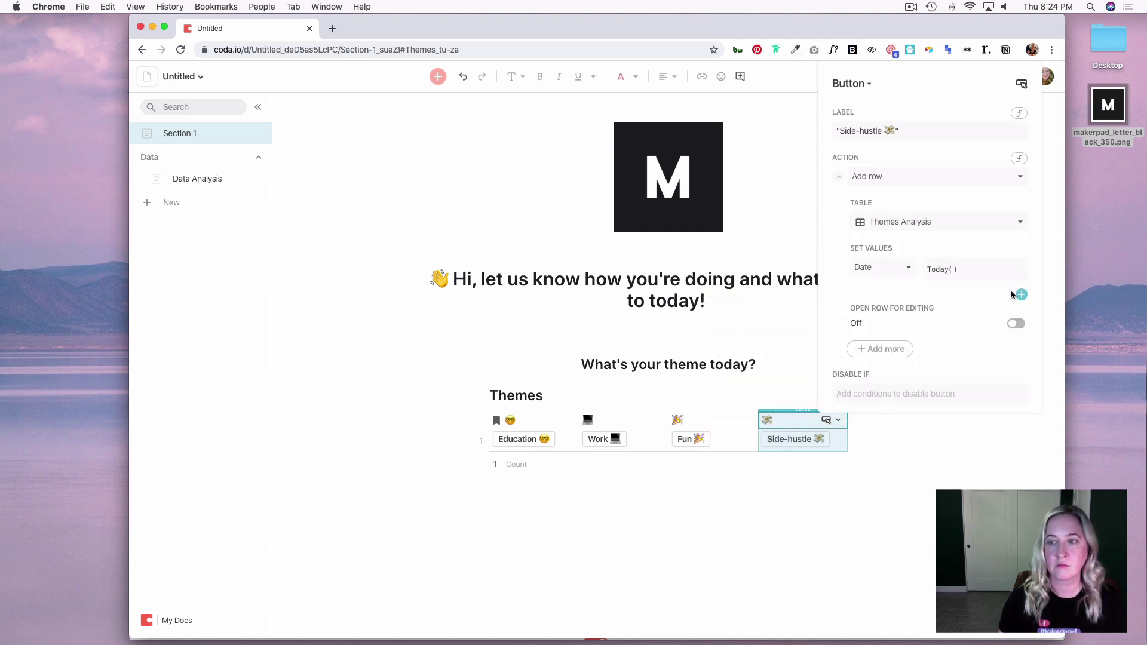
- Add a second value to the Side-hustle button's action that sets the User column to User()
click(1021, 294)
click(963, 294)
text(=user)
key(Return)
key(Return)
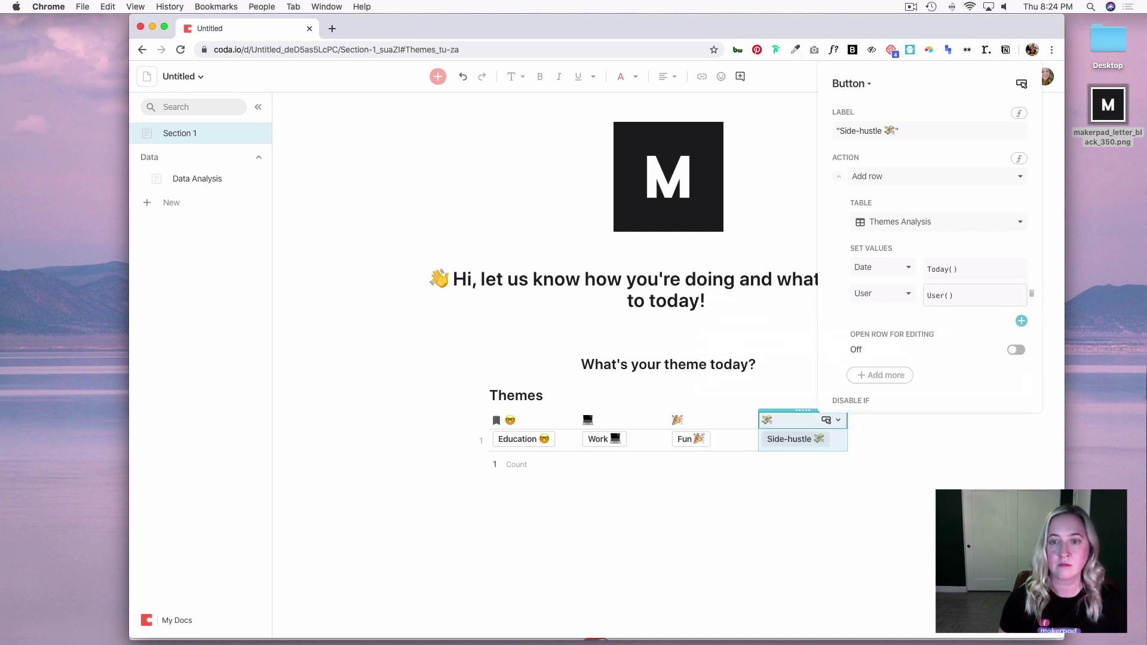
- Add a third value to the Side-hustle button's action that sets Theme to "Side-hustle 💸", copied from the button label
click(1021, 321)
click(1002, 321)
text(Fun 🎉)
click(842, 131)
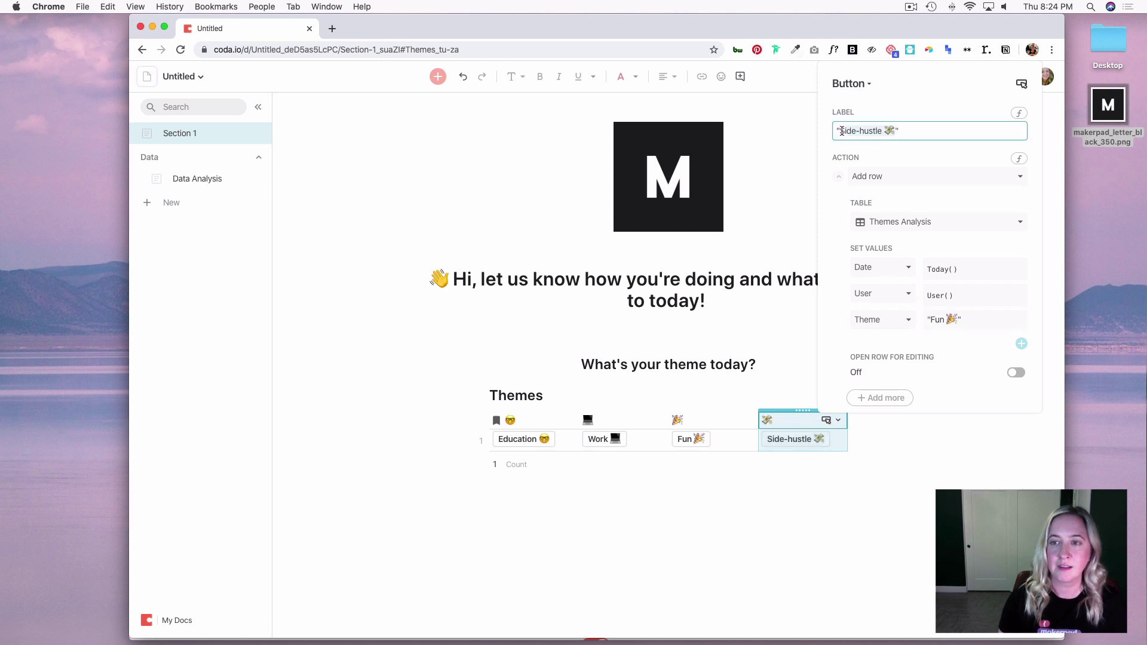
key(super+c)
click(971, 317)
key(super+v)
key(Return)
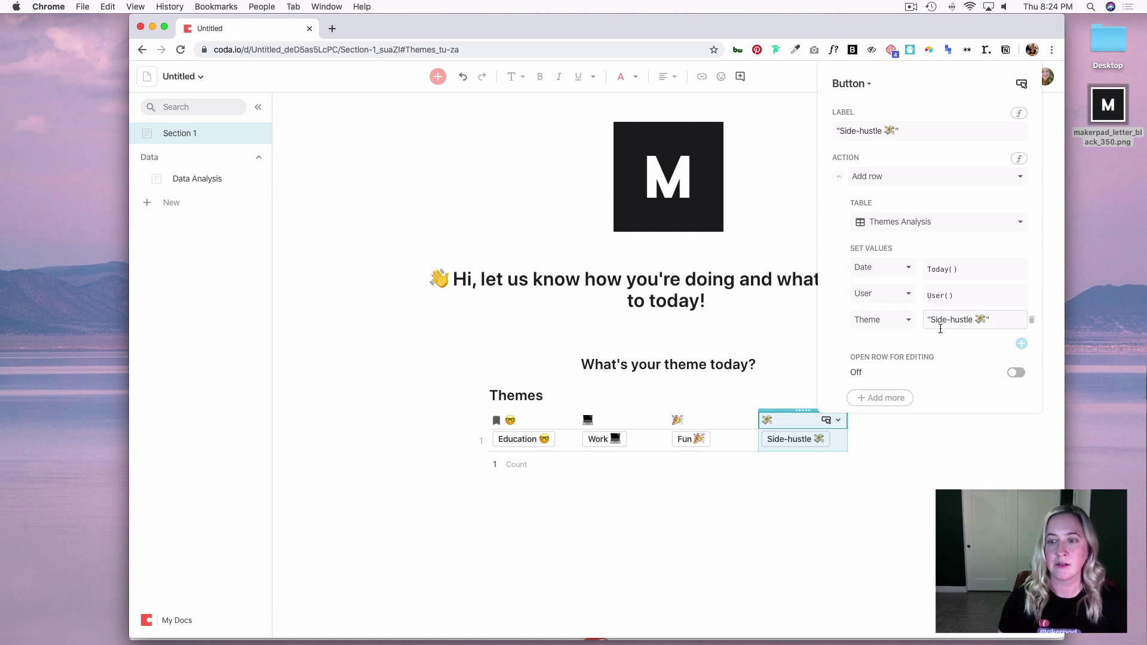
click(741, 454)
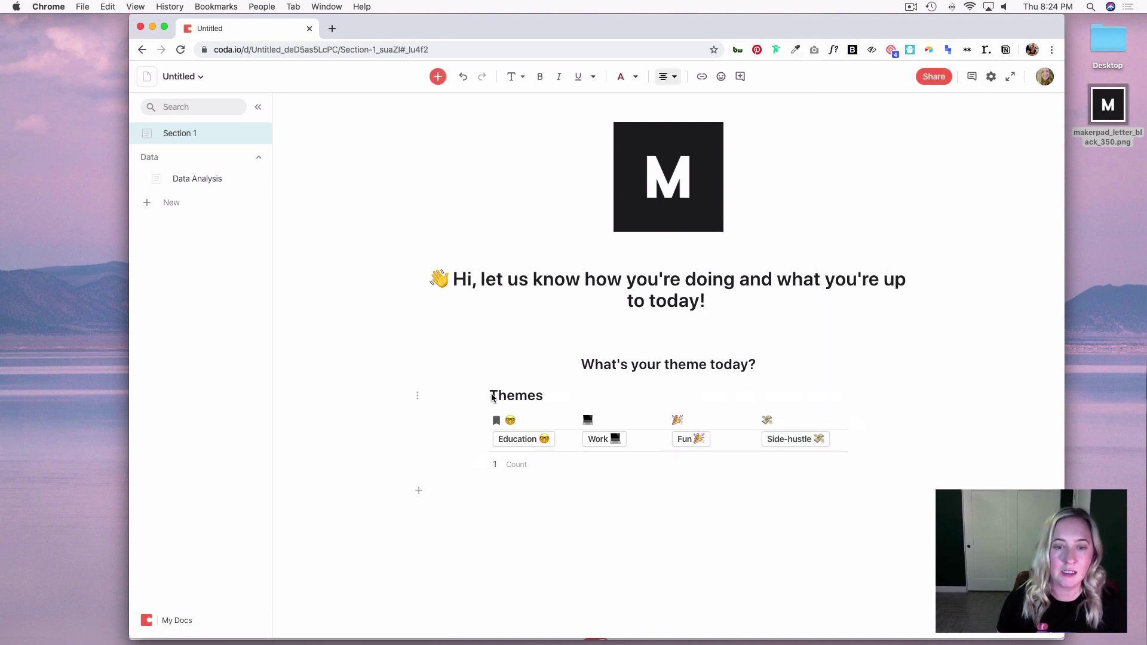
- Hide the Themes table's title and remove the Count summary beneath it
click(419, 396)
click(364, 439)
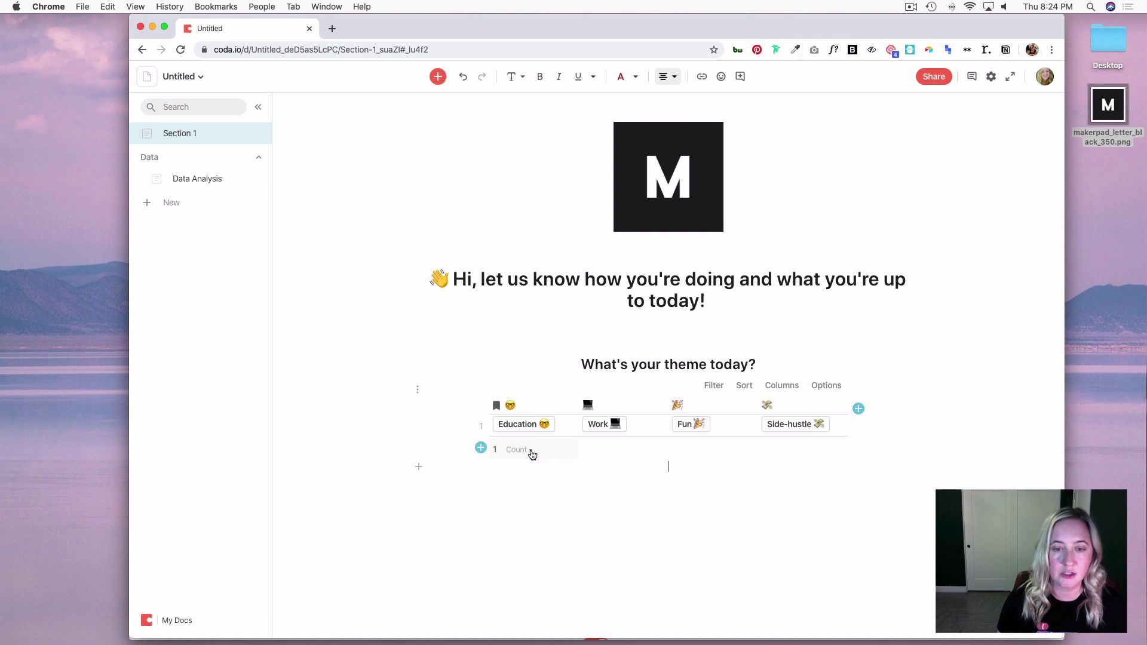
click(532, 453)
- Narrow the Work and Fun columns of the theme button table slightly so the buttons sit closer together
click(524, 407)
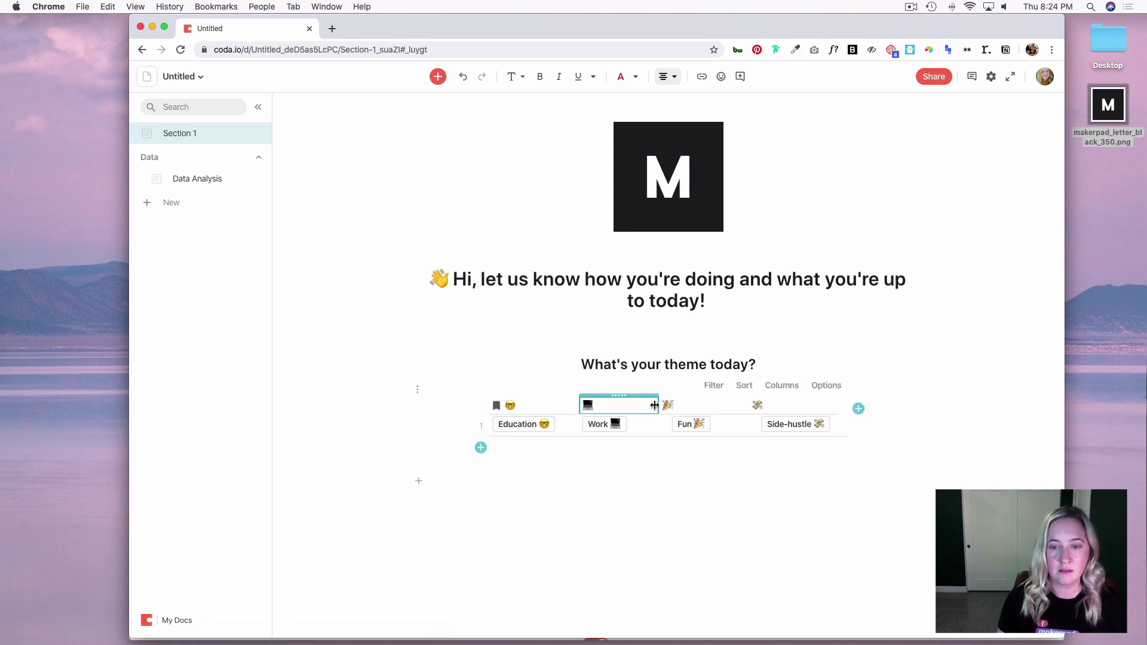
click(742, 405)
click(747, 409)
- Below the theme buttons, write the question "Have you showered today 👀 ?!?" with the eyes emoji
click(771, 483)
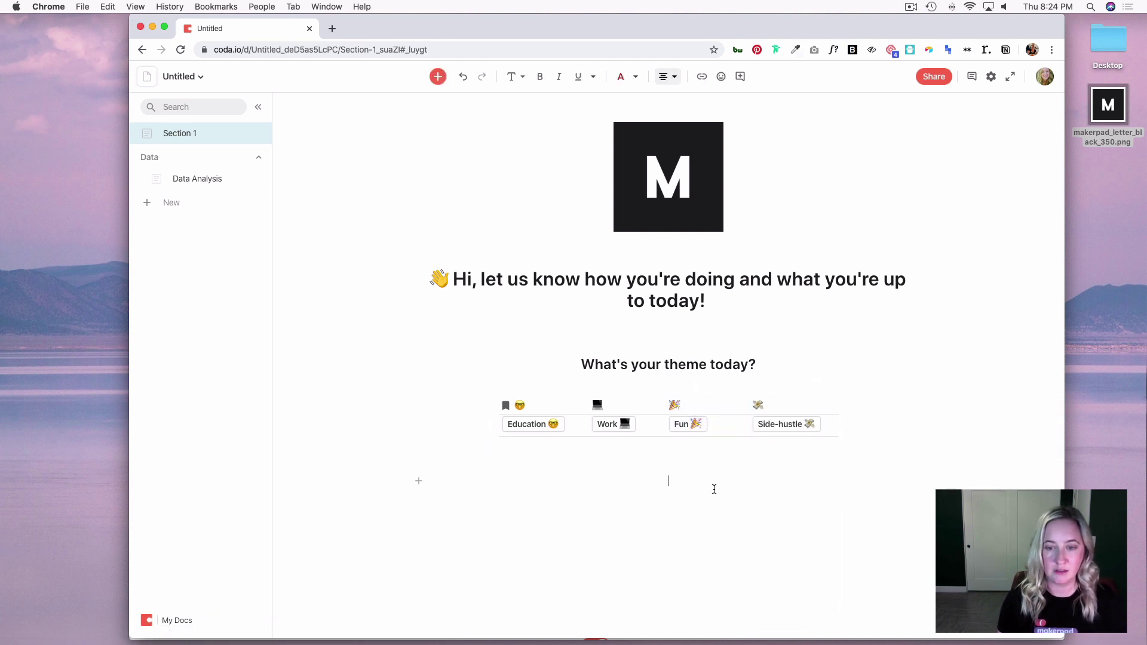
text(Have tyoou showered today?)
key(BackSpace)
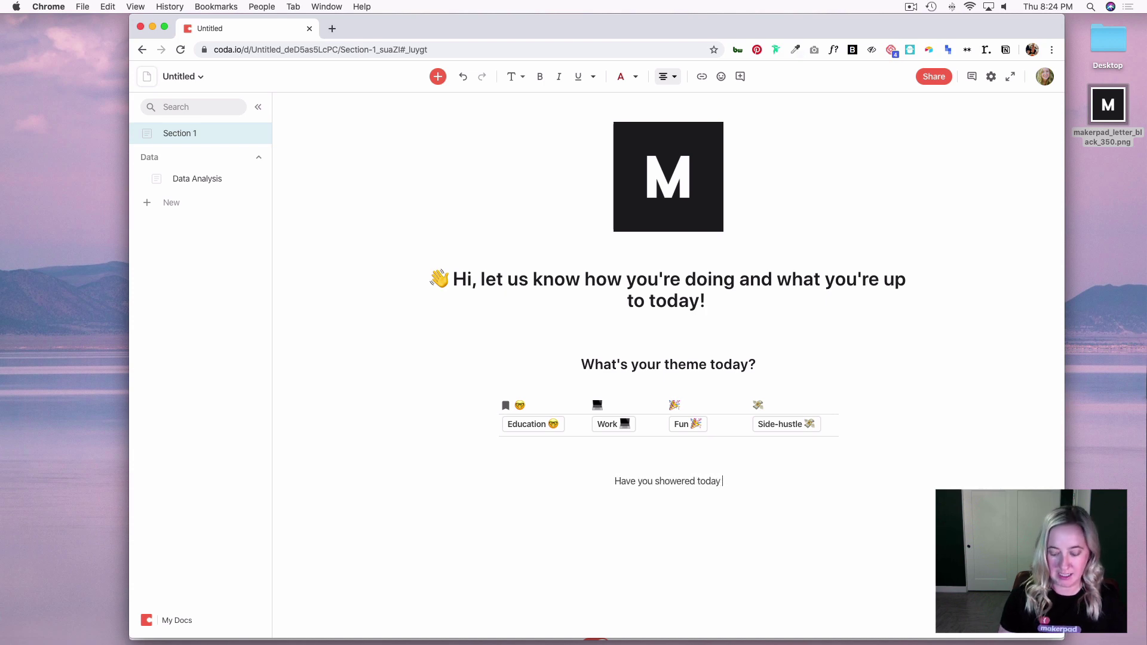
text(/emo)
key(BackSpace)
key(BackSpace)
key(BackSpace)
key(BackSpace)
text(:)
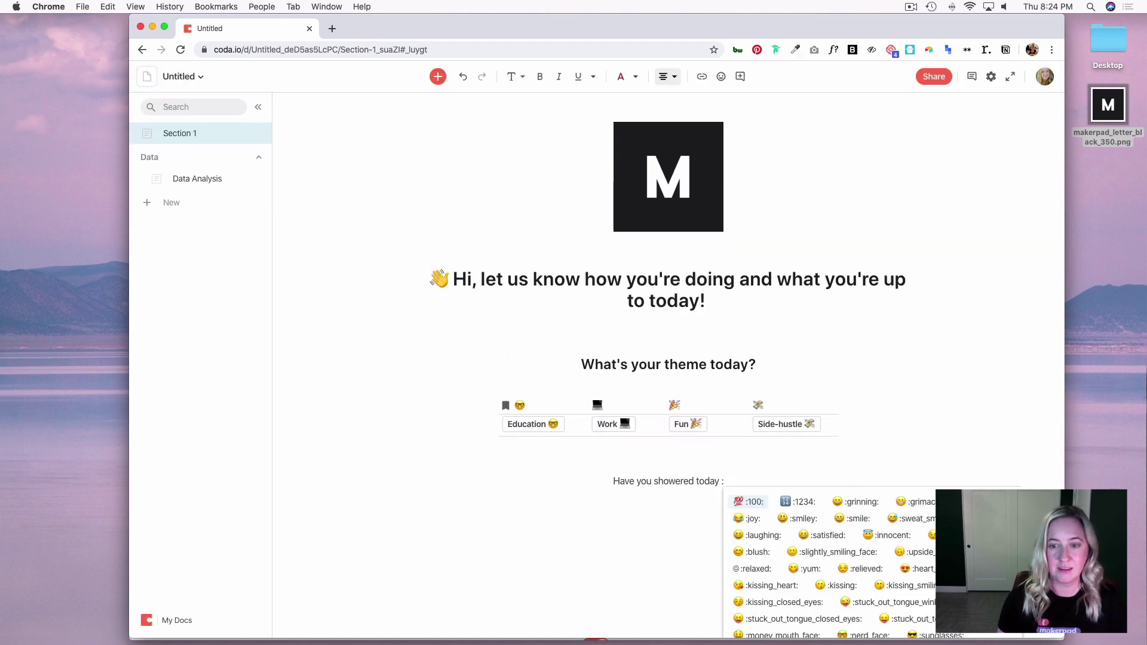
text(eyes)
key(Return)
text(?!?)
- Format the shower question as a Medium heading and start a new line beneath it
drag(740, 482, 601, 480)
click(515, 76)
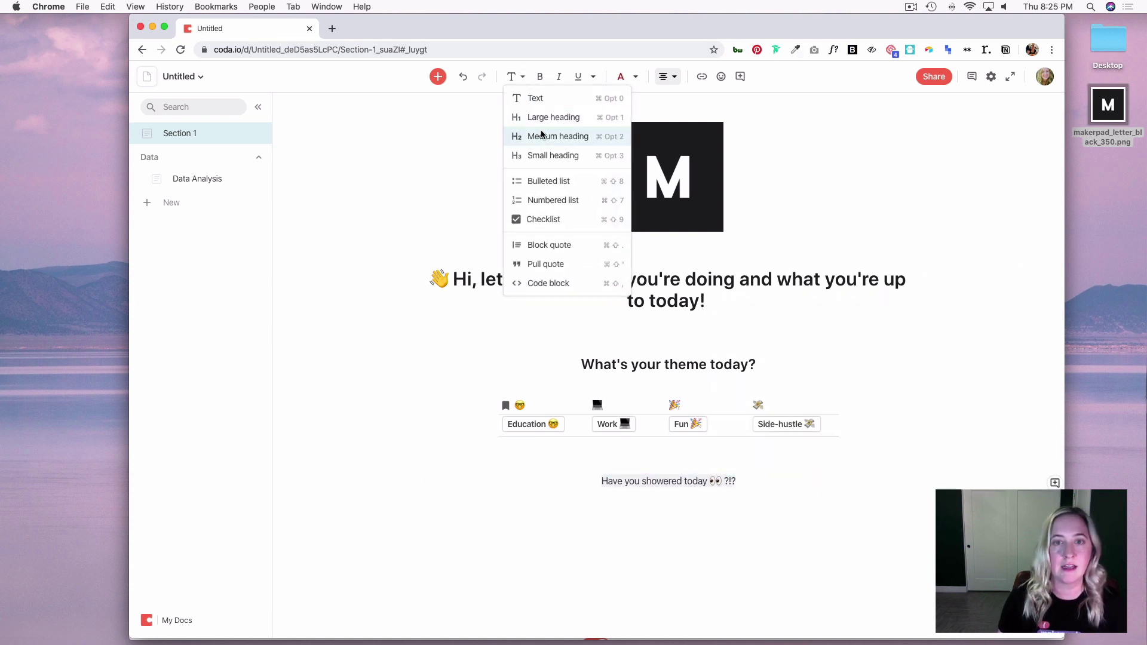
click(540, 134)
click(804, 478)
key(Return)
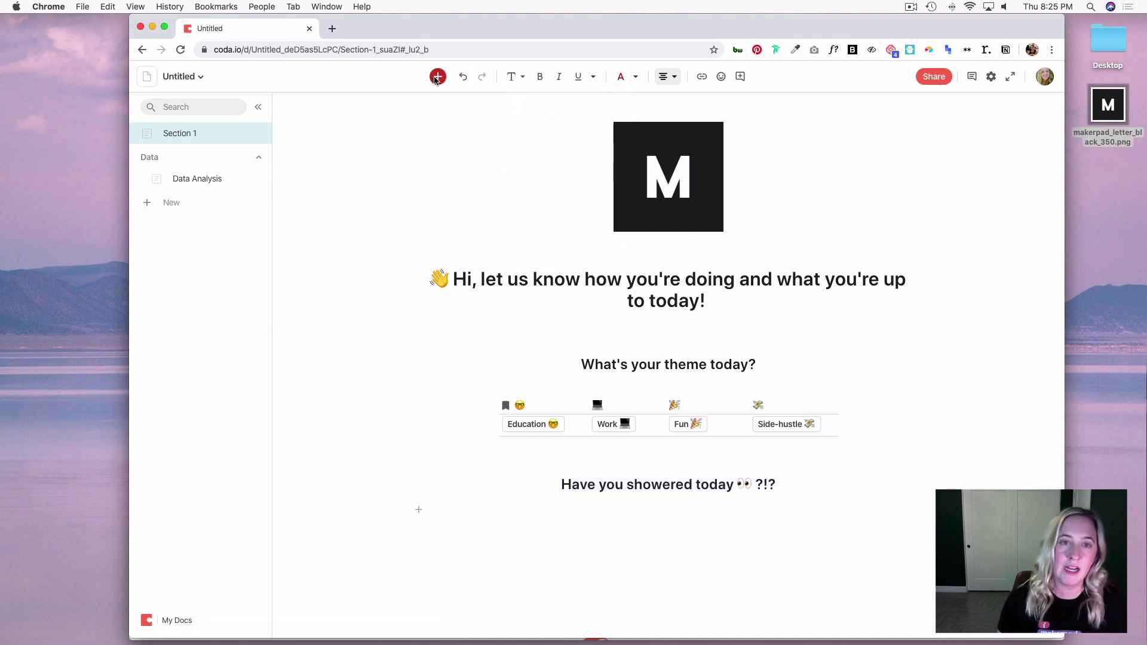
- Insert a button beneath the shower question and name it "Yes!"
click(437, 77)
click(493, 356)
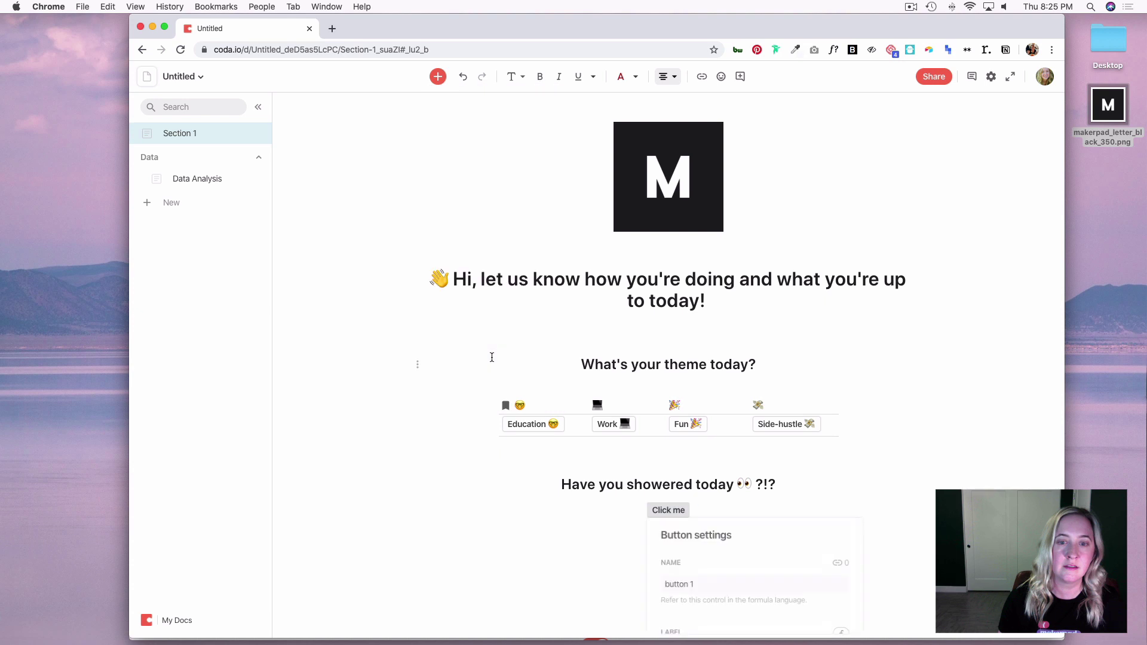
scroll(777, 568, down, 5)
scroll(747, 586, up, 5)
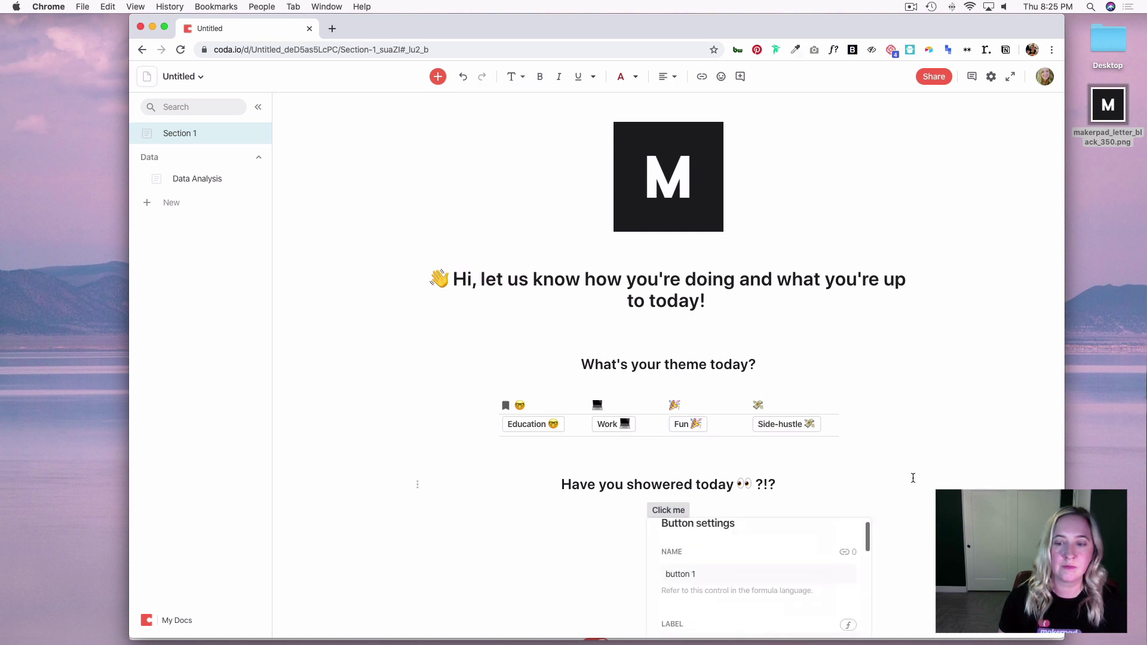
click(735, 587)
text(Yes!)
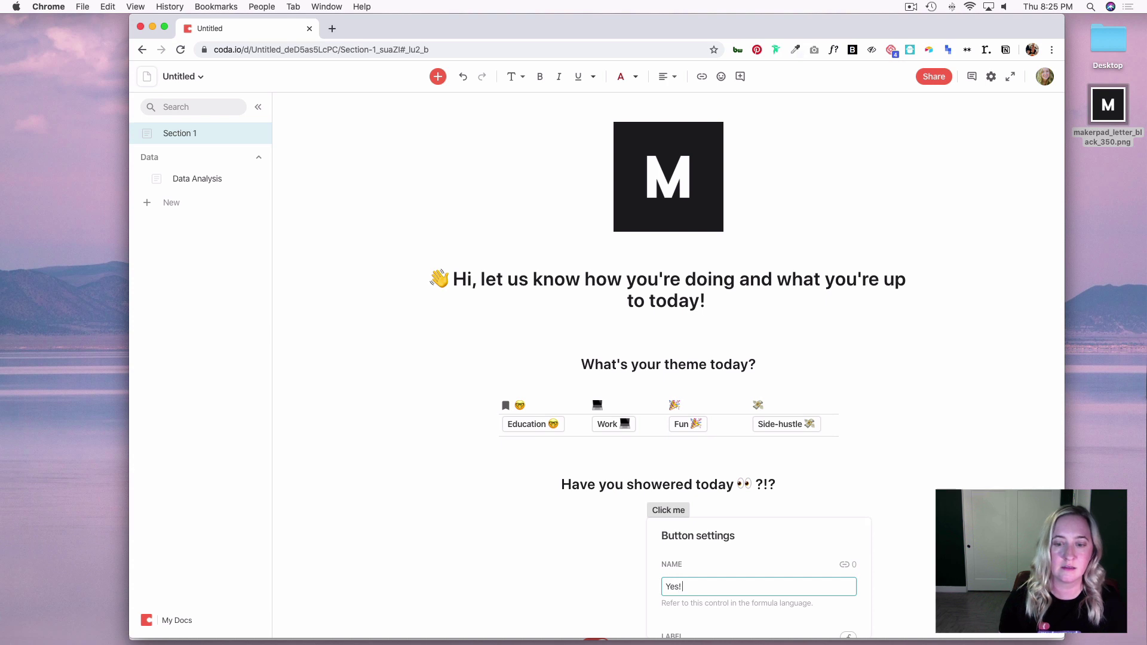
click(664, 527)
click(674, 506)
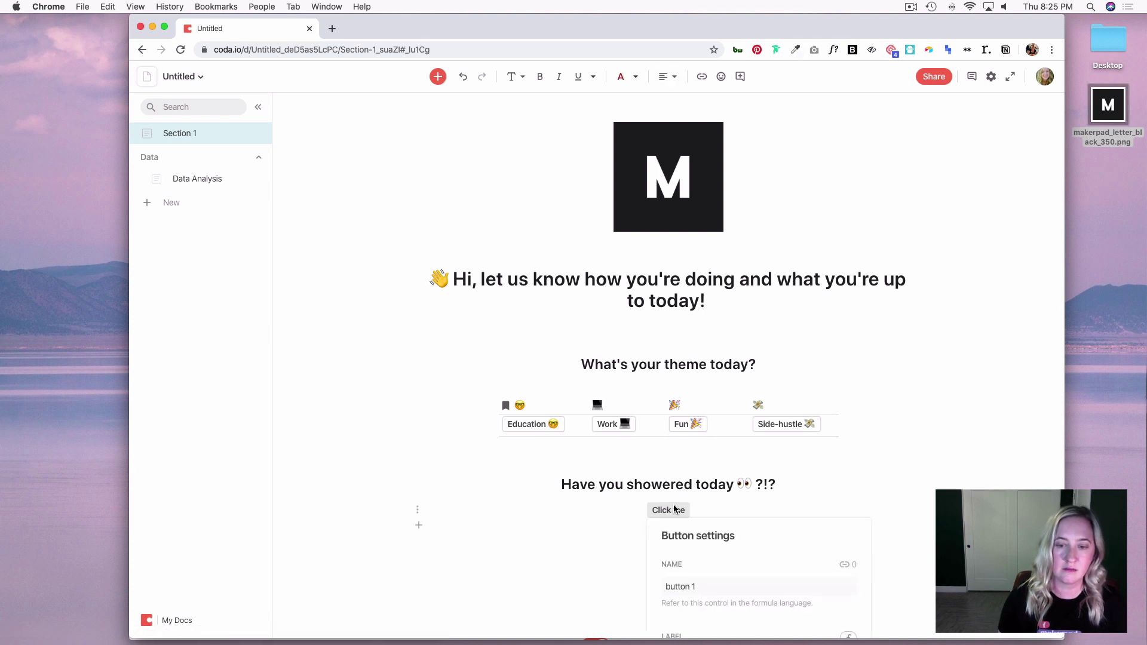
click(720, 344)
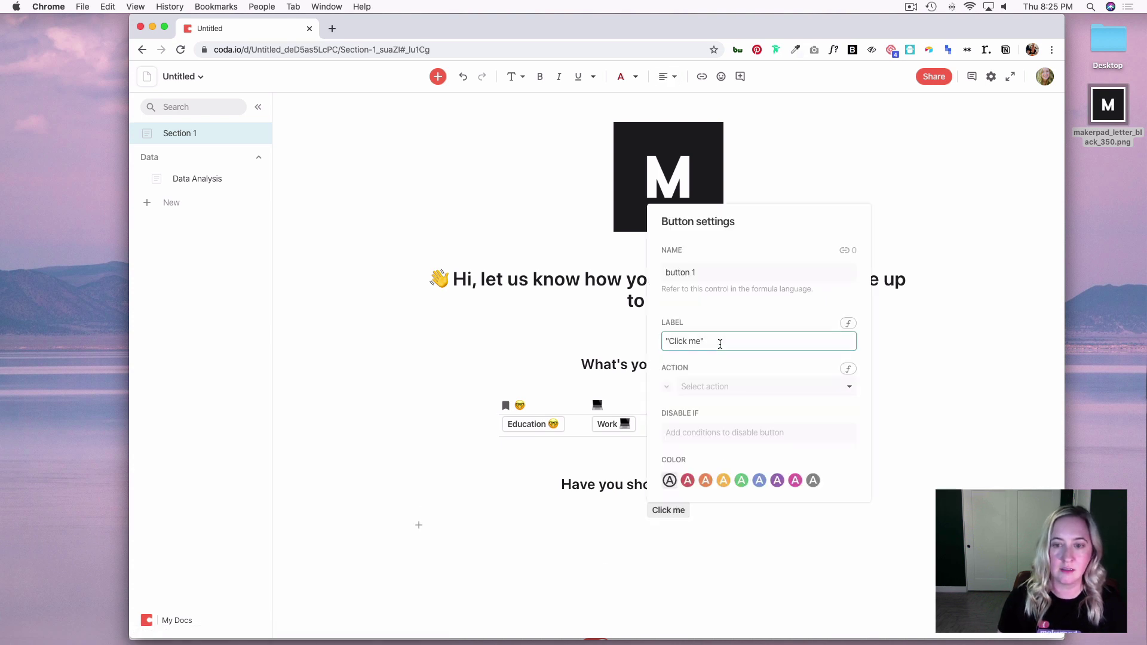
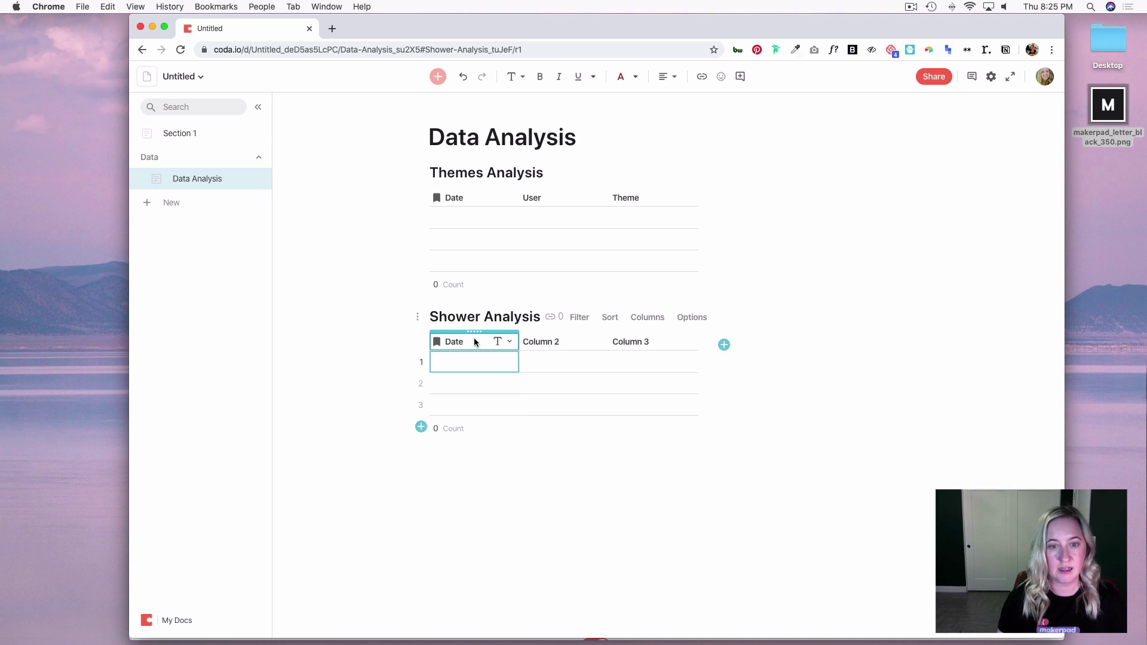
- Rename the second and third columns of the Shower Analysis table to "User" and "Yes / No"
click(564, 337)
click(547, 340)
text(User)
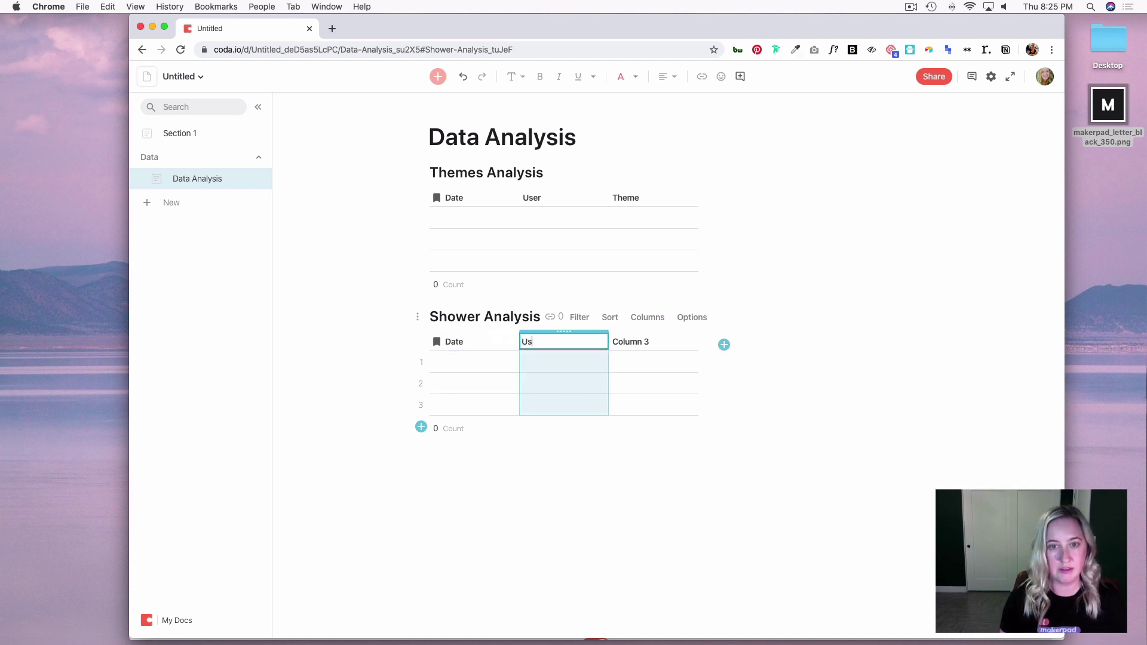
click(639, 343)
click(639, 344)
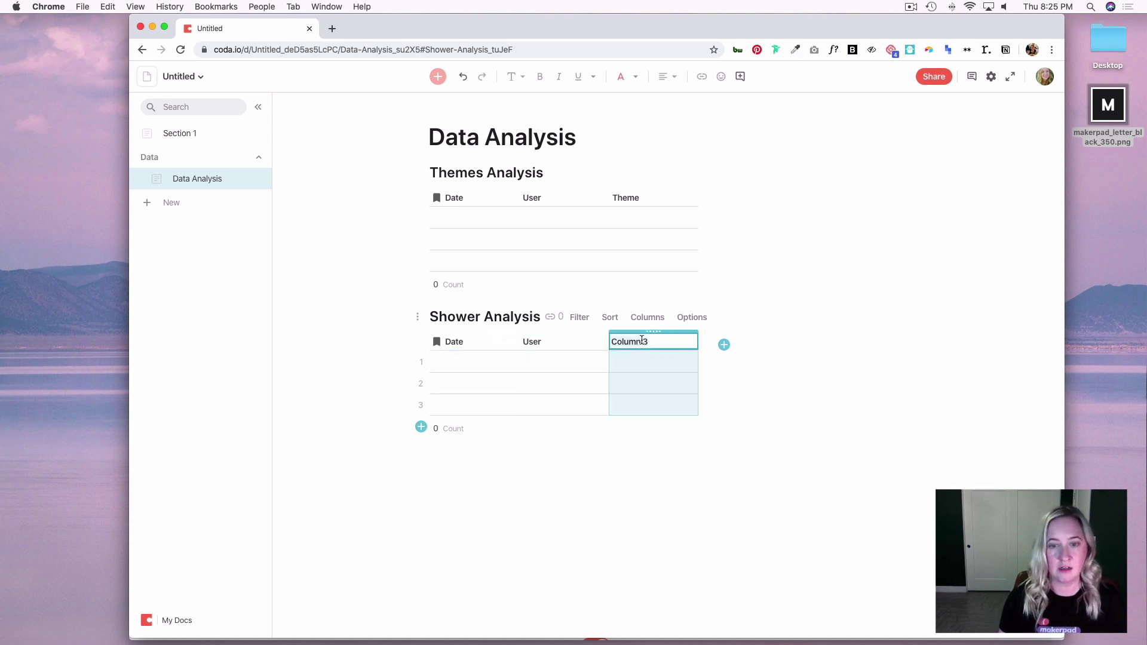
text(Yes / No)
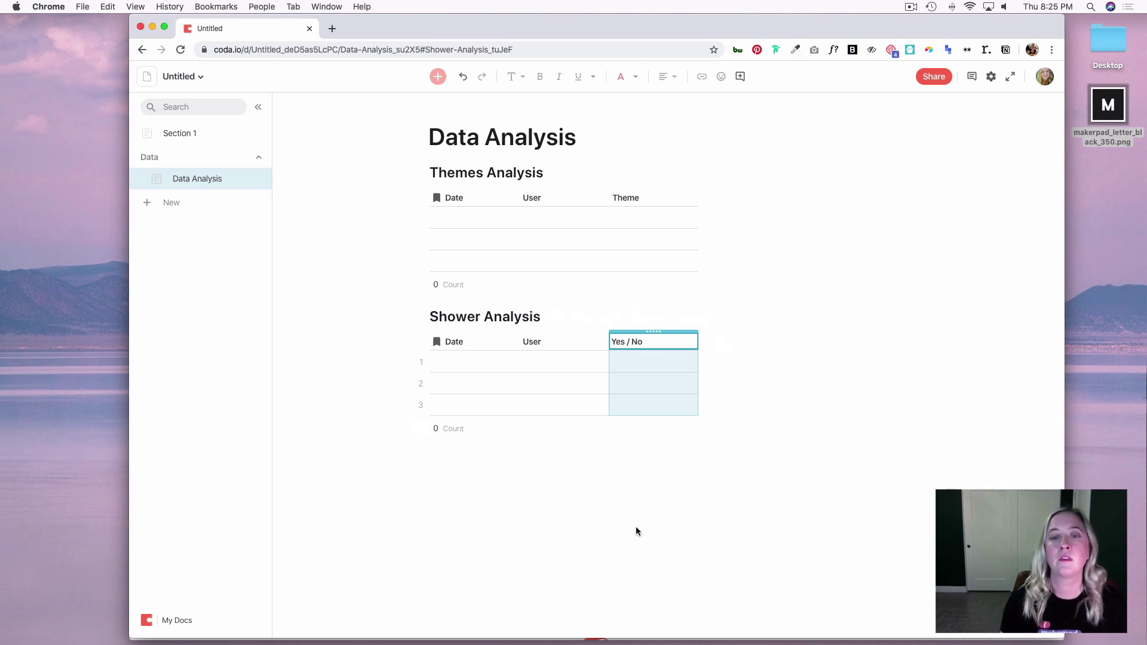
click(634, 550)
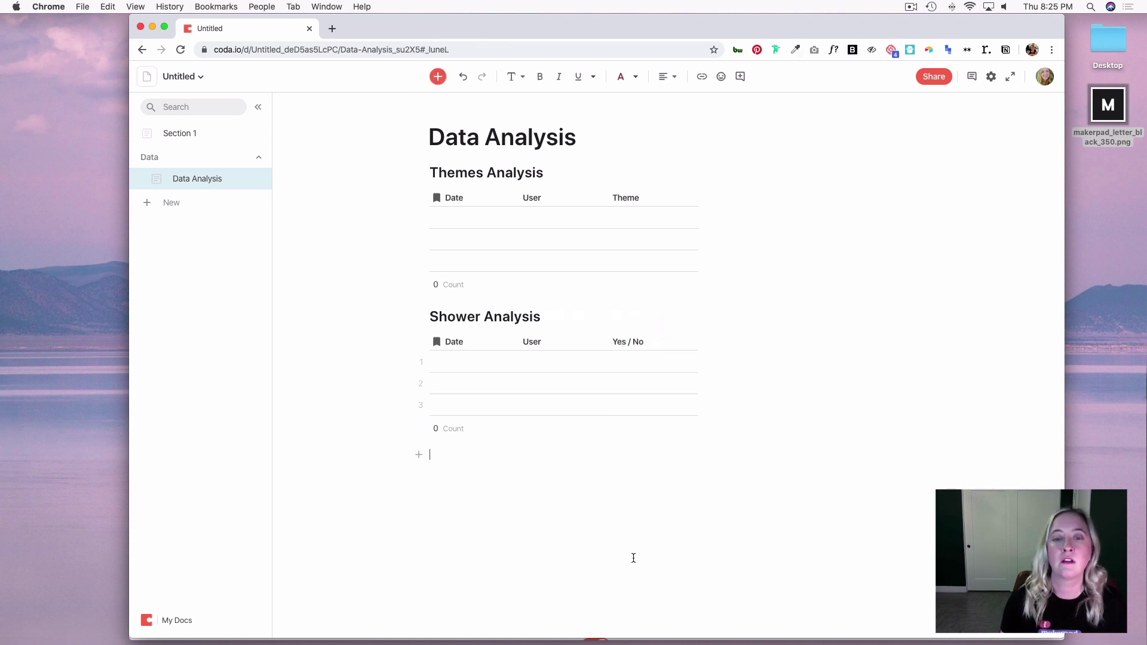
- Back in Section 1, set the Yes! button's action to add a row to the Shower Analysis table
click(202, 139)
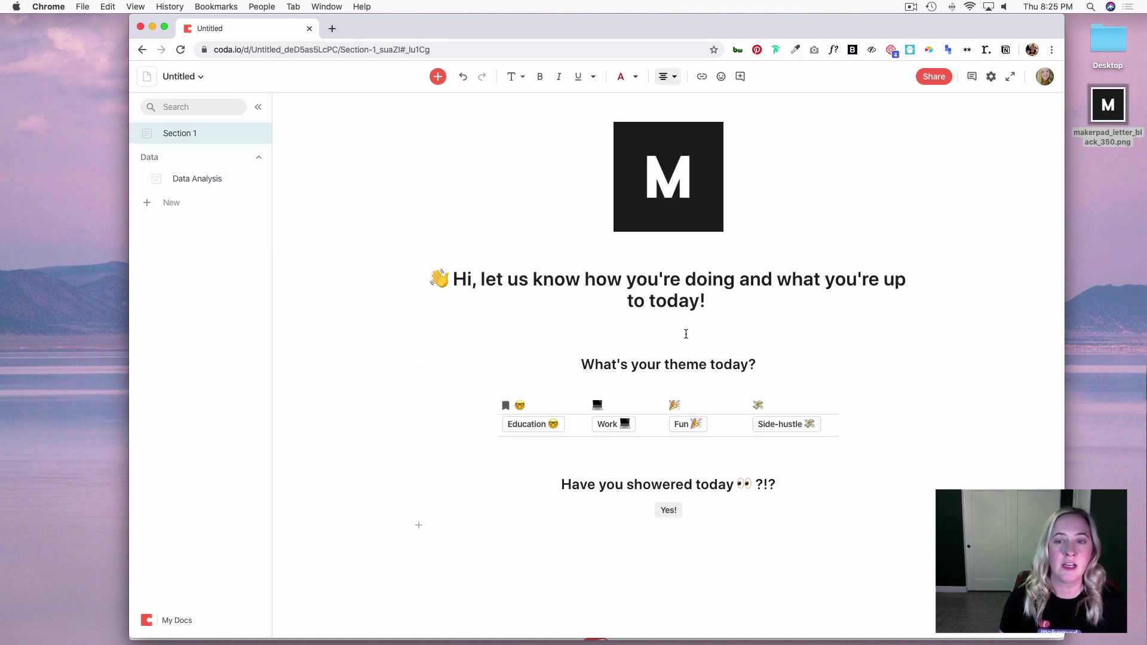
click(669, 513)
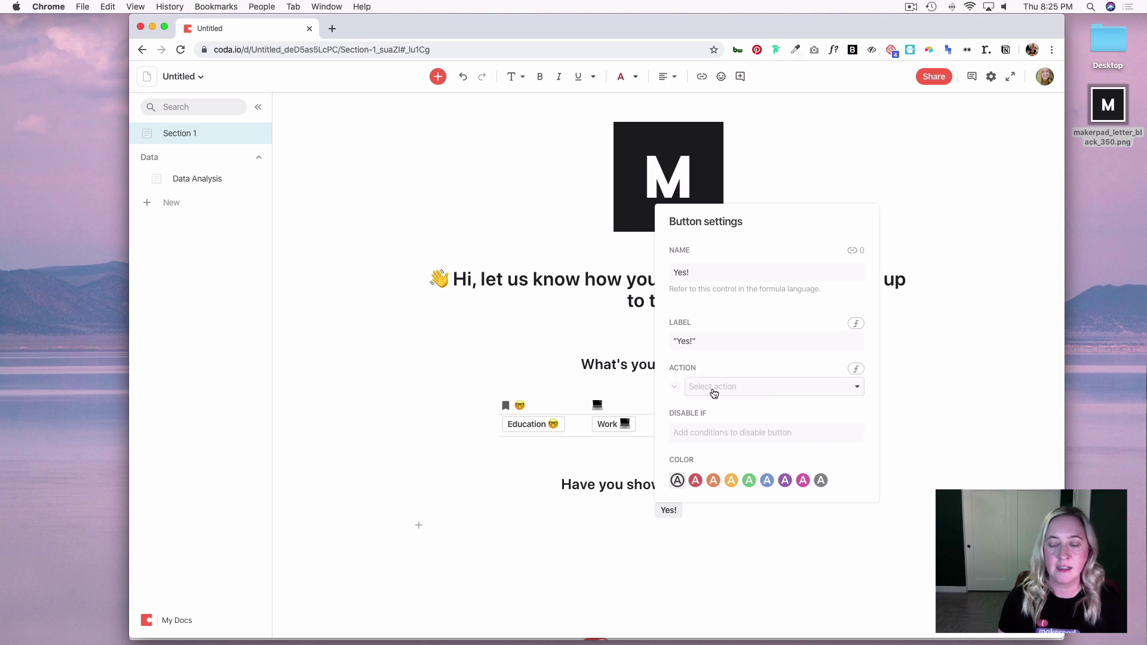
click(752, 388)
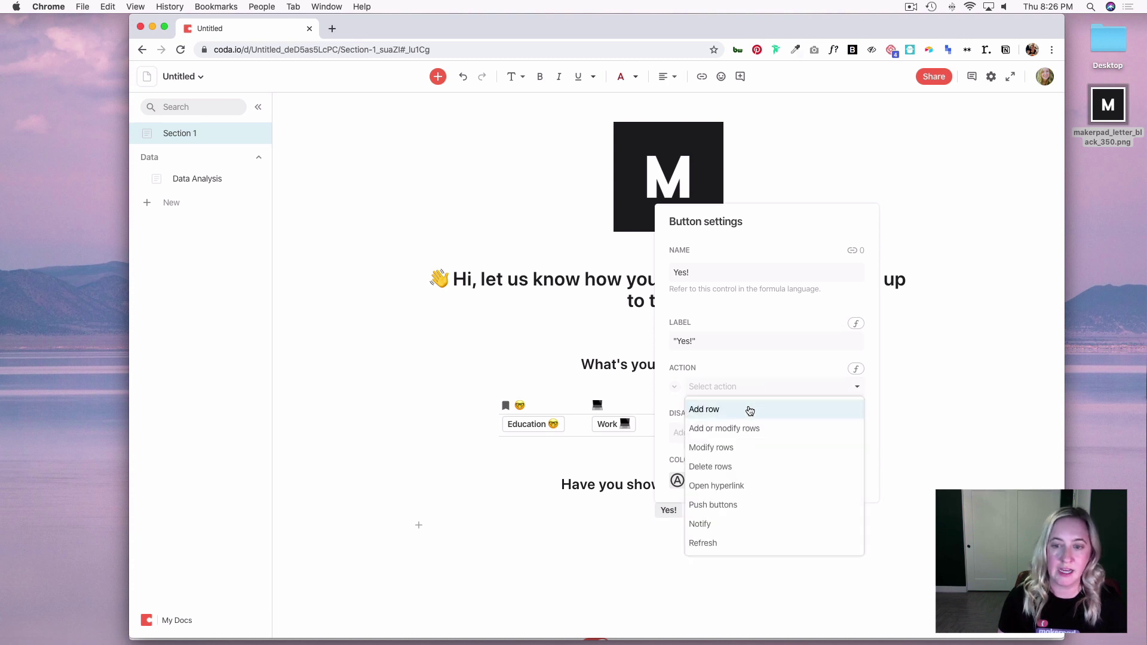
click(750, 411)
scroll(741, 389, down, 3)
click(738, 357)
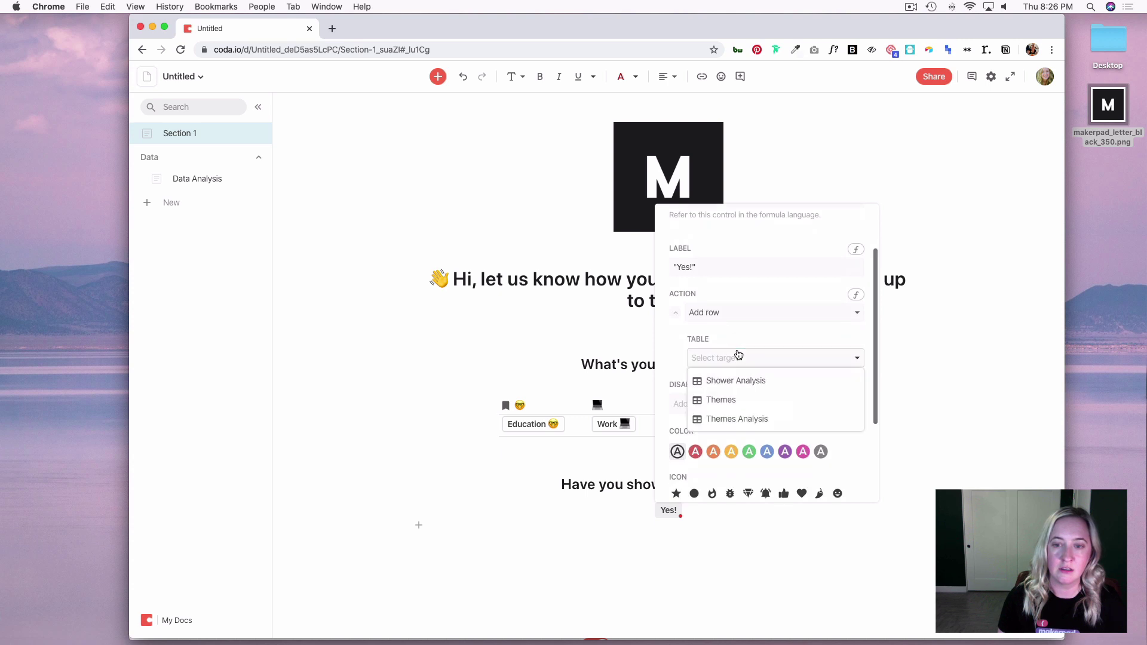
click(752, 384)
scroll(735, 364, down, 2)
- Have the Yes! button fill the new row's Date column with the formula Today()
click(720, 349)
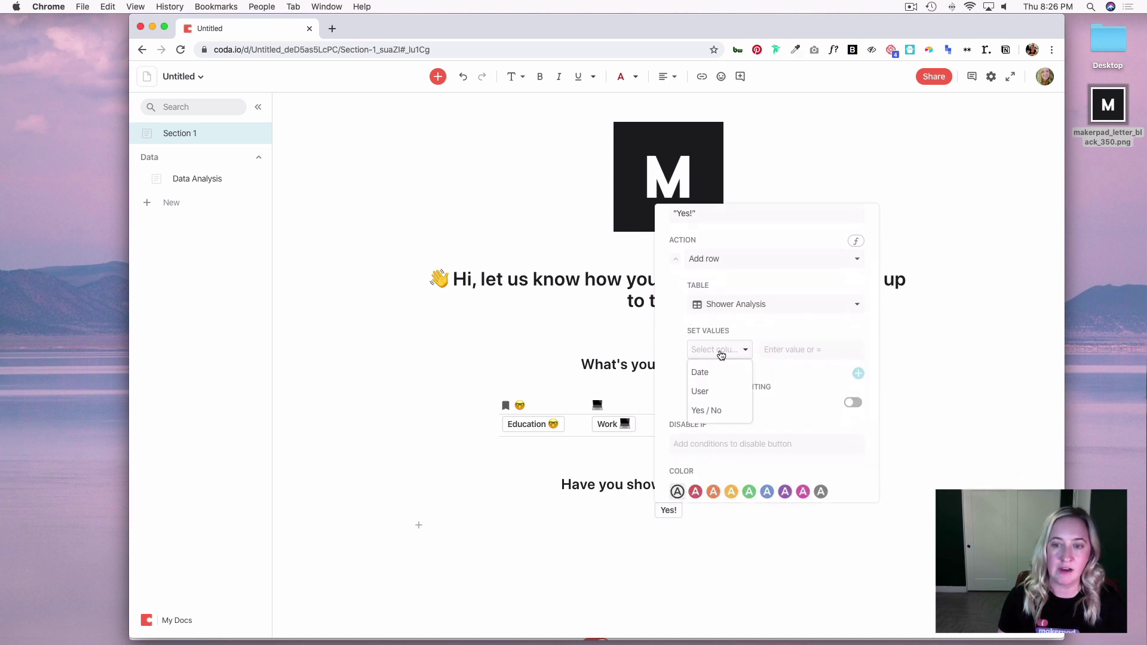
click(723, 373)
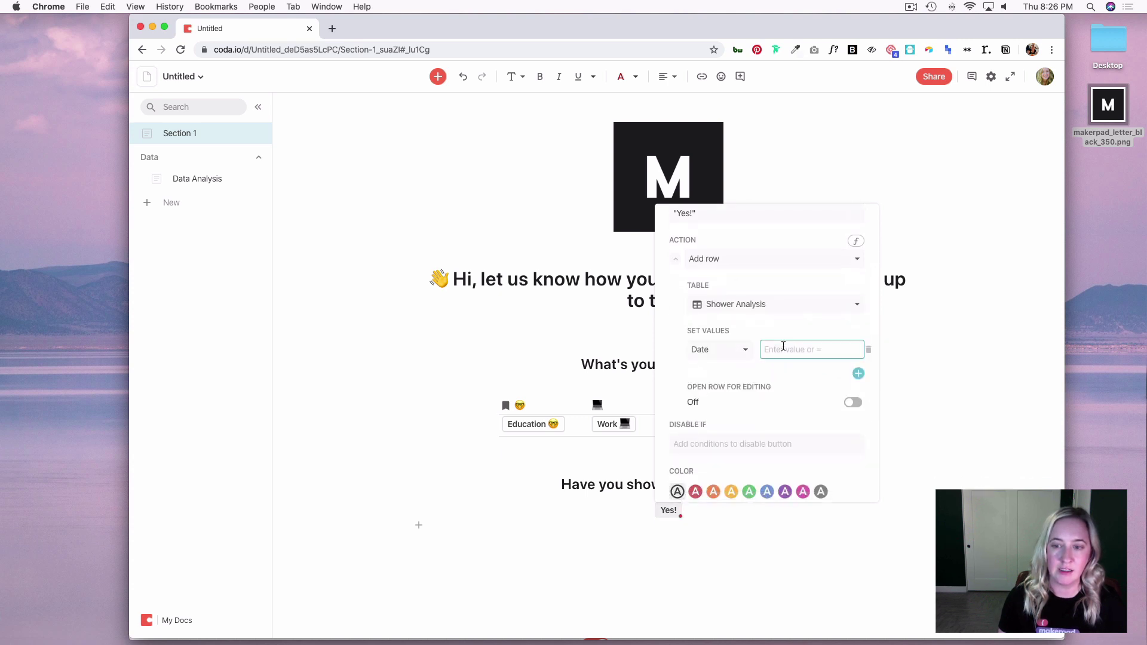
text(=today())
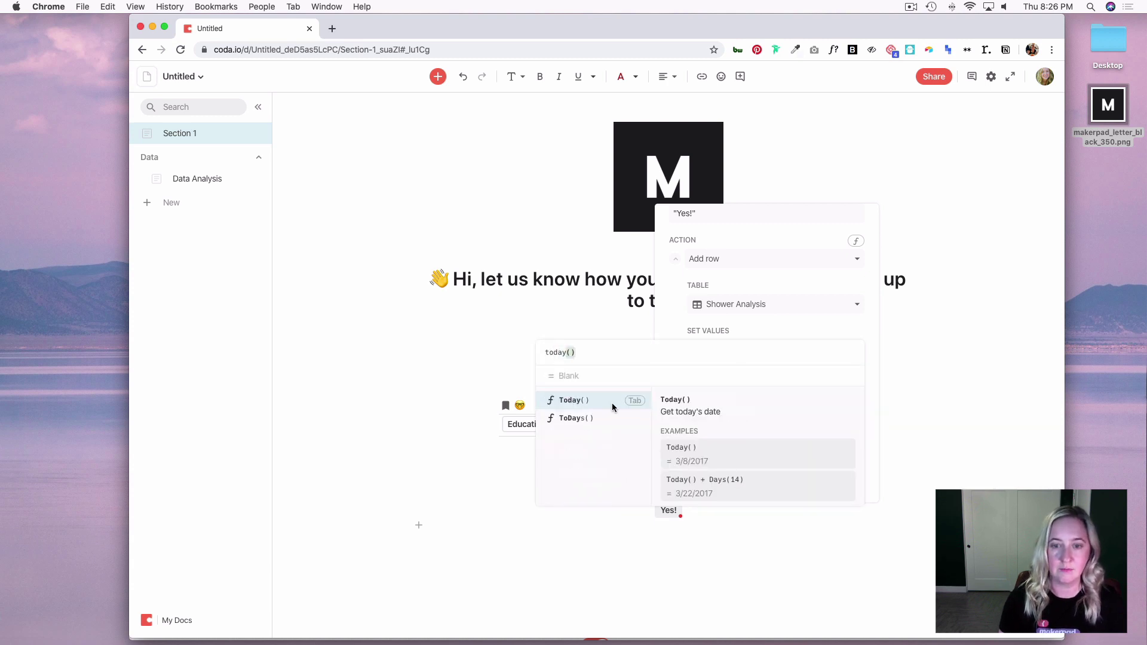
key(Return)
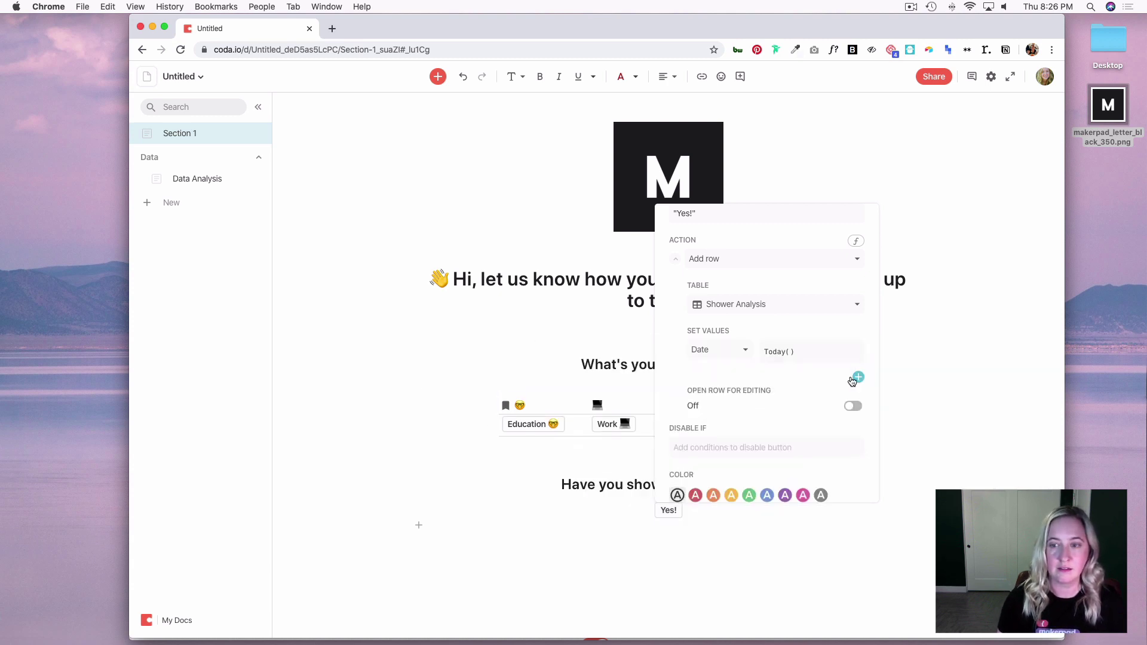
- Add two more values to the Yes! button's action: User as User() and Yes / No as "Yes"
click(858, 378)
text(=user())
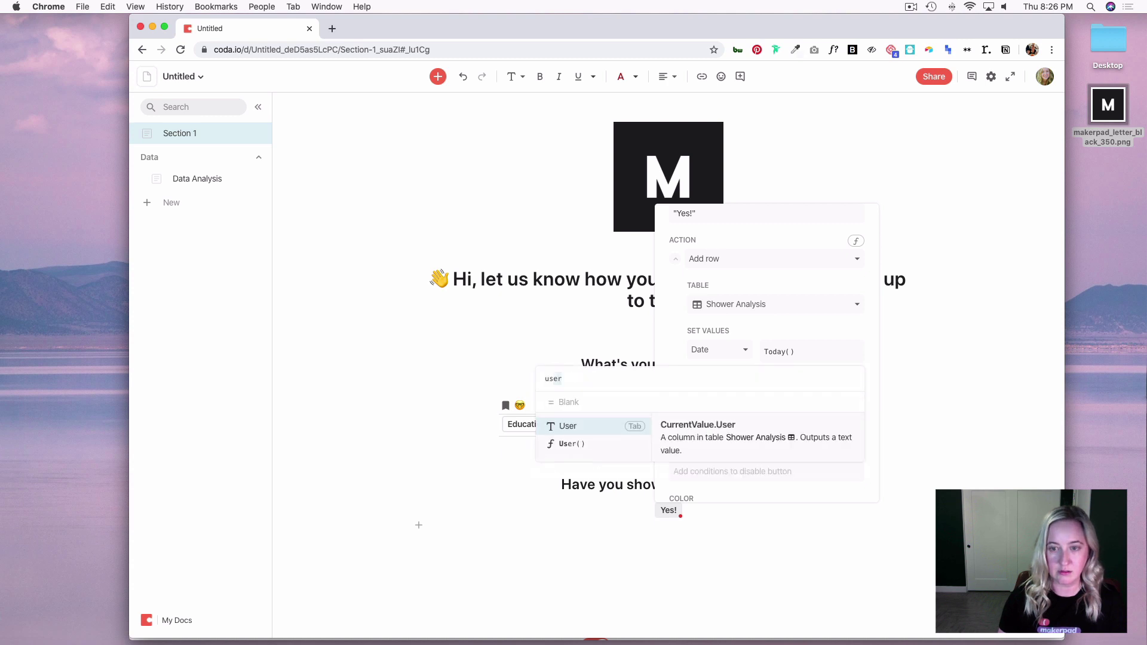
key(Return)
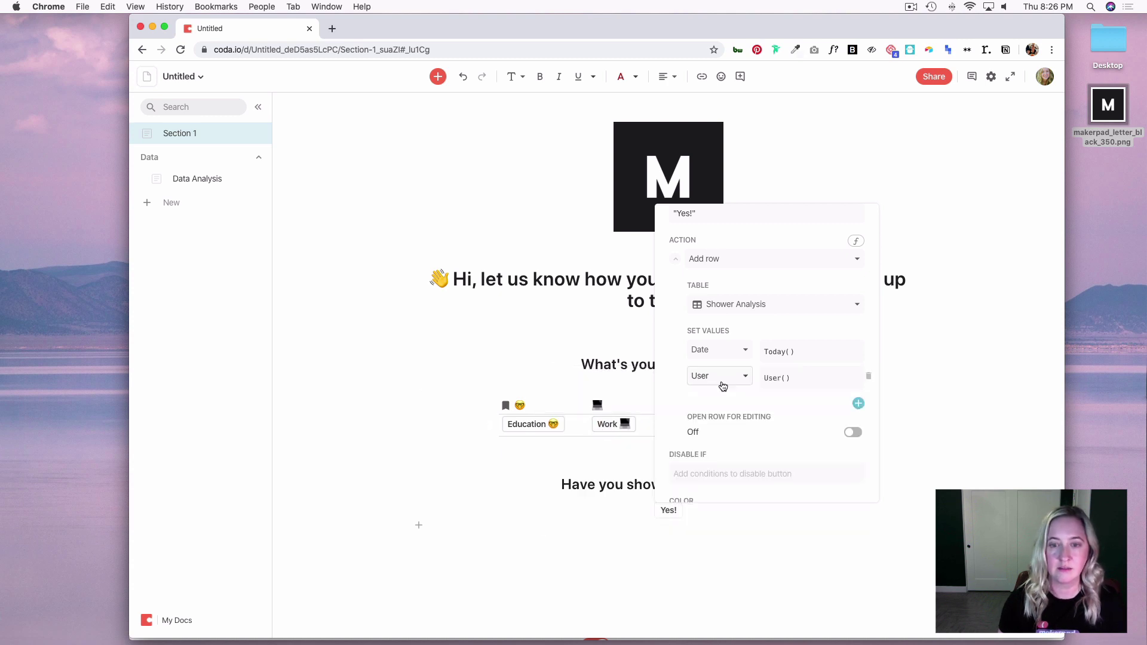
click(858, 404)
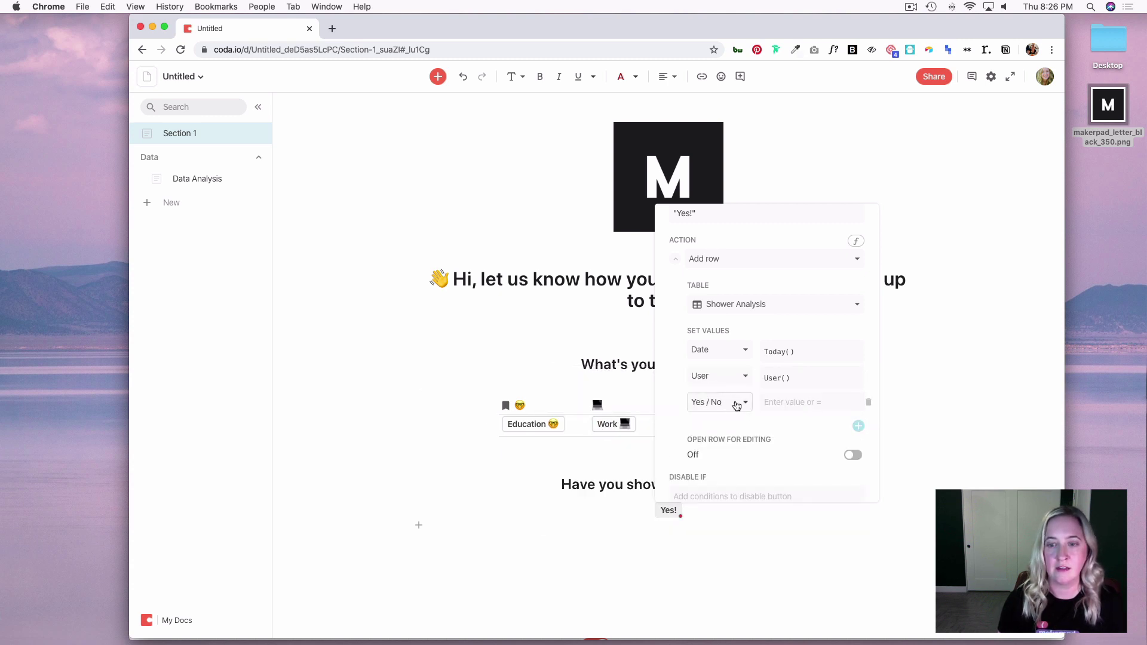
text(Yes)
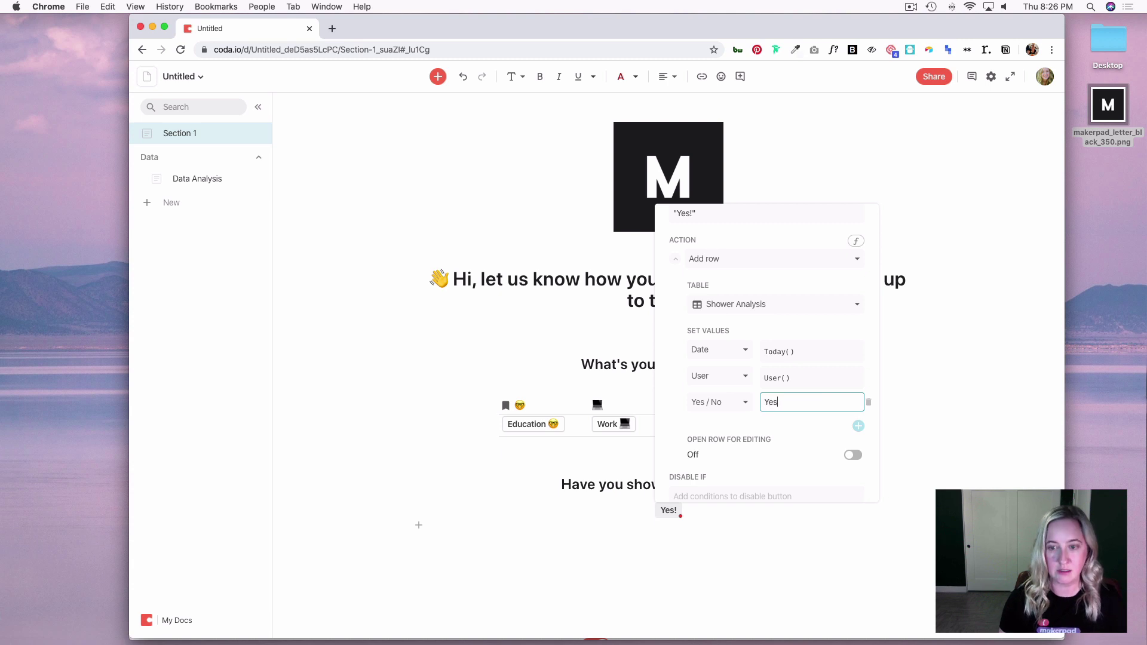
key(Return)
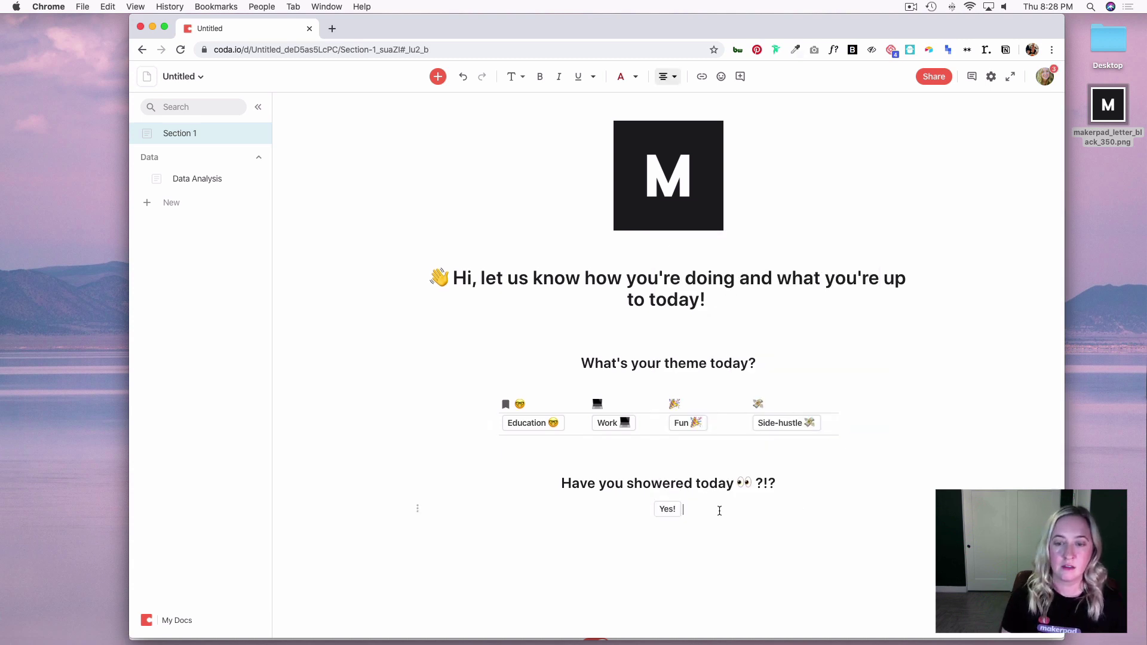
- Insert a second button beside the Yes! button, name it "Nope!" and reopen its settings
scroll(720, 511, down, 1)
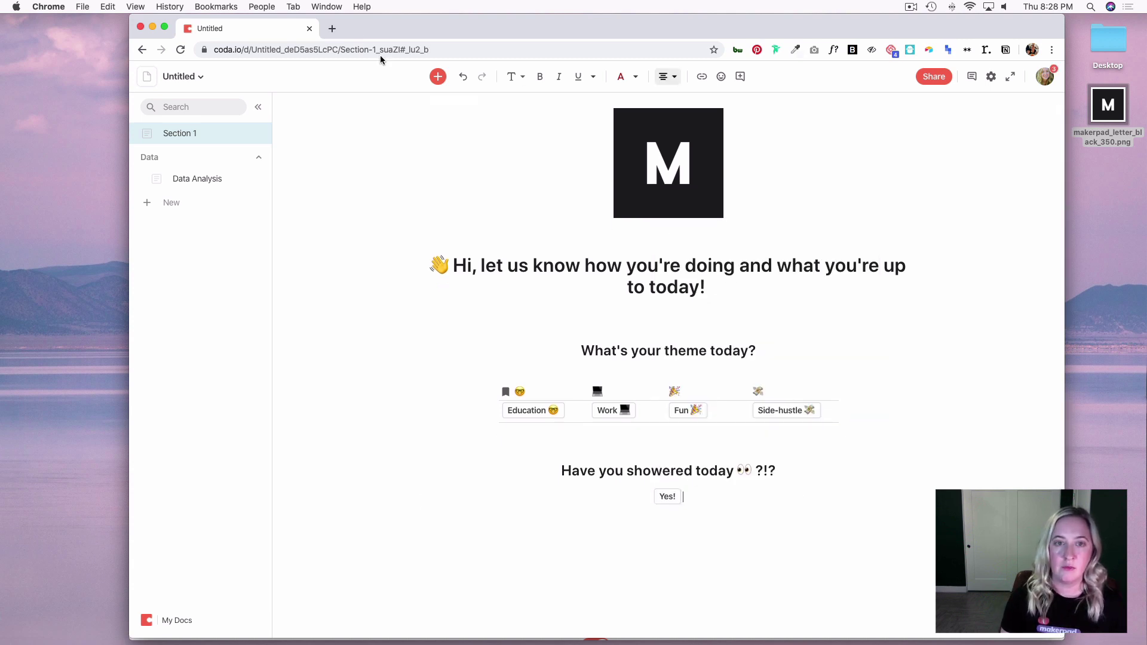
click(438, 77)
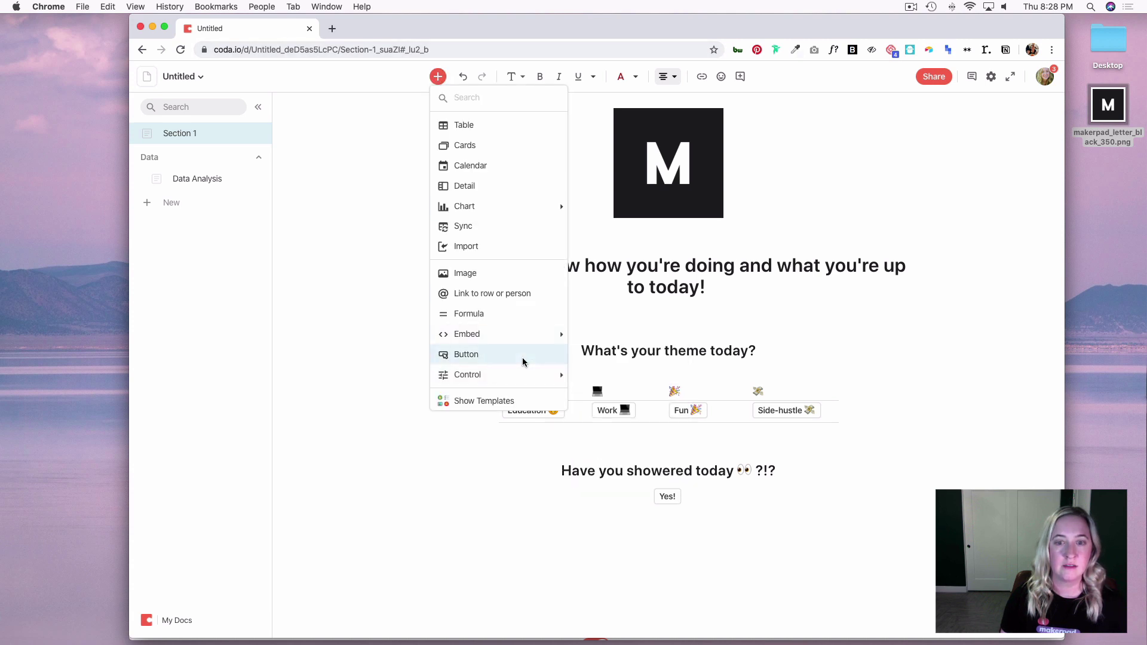
click(546, 355)
scroll(754, 532, down, 3)
scroll(754, 532, up, 2)
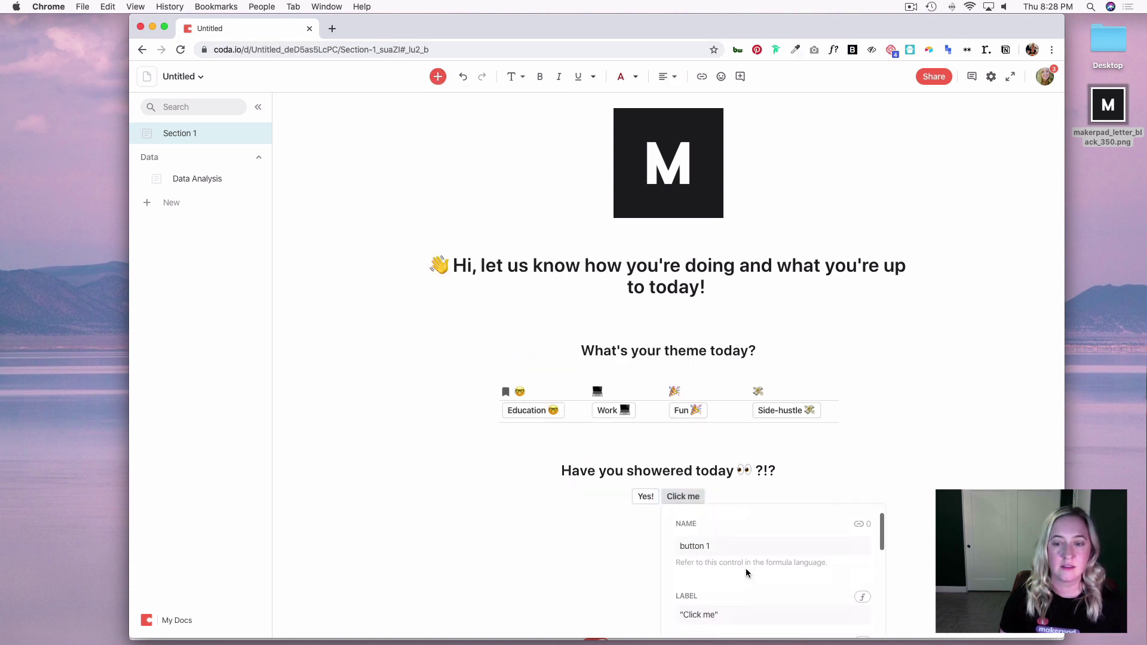
click(748, 541)
key(super+a)
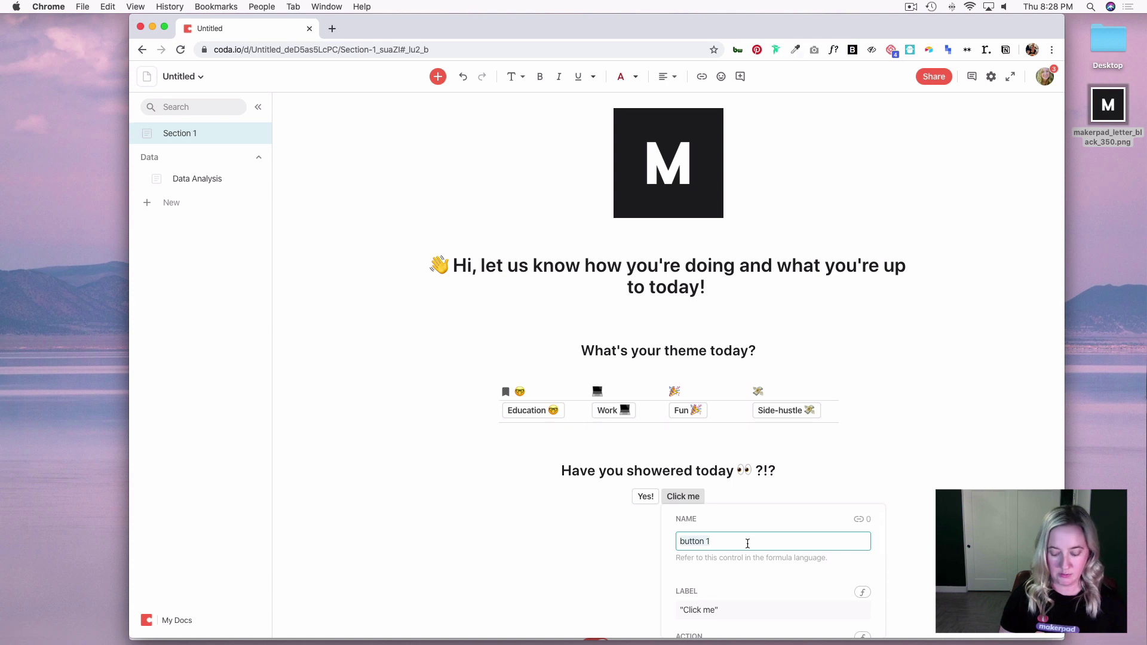
text(Nope!)
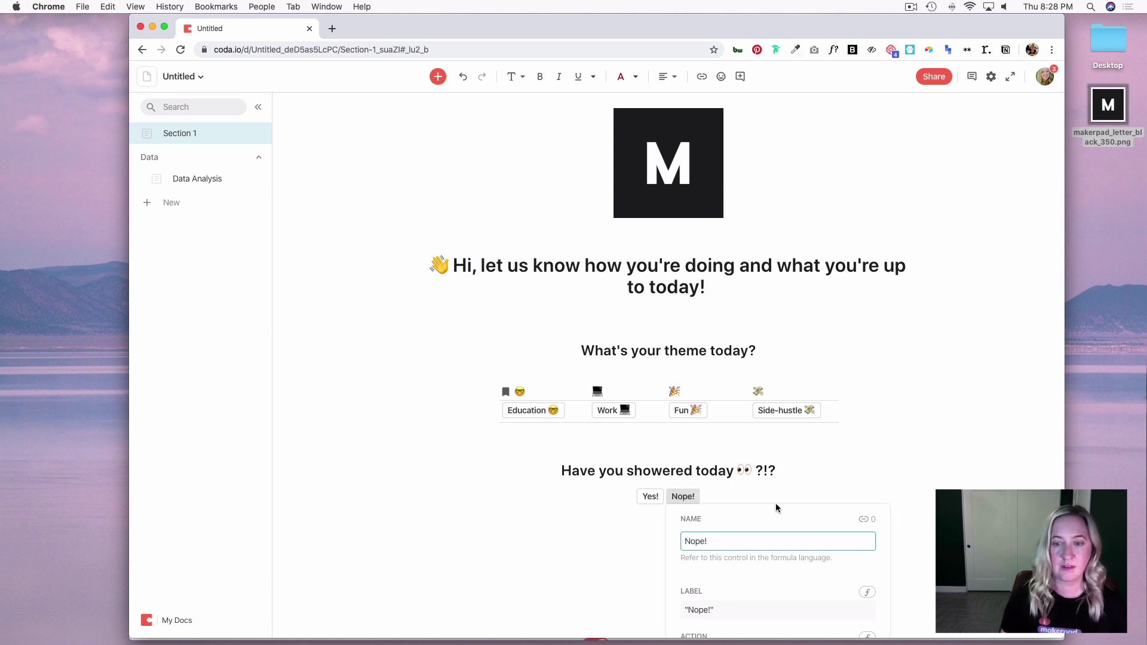
click(795, 491)
click(684, 497)
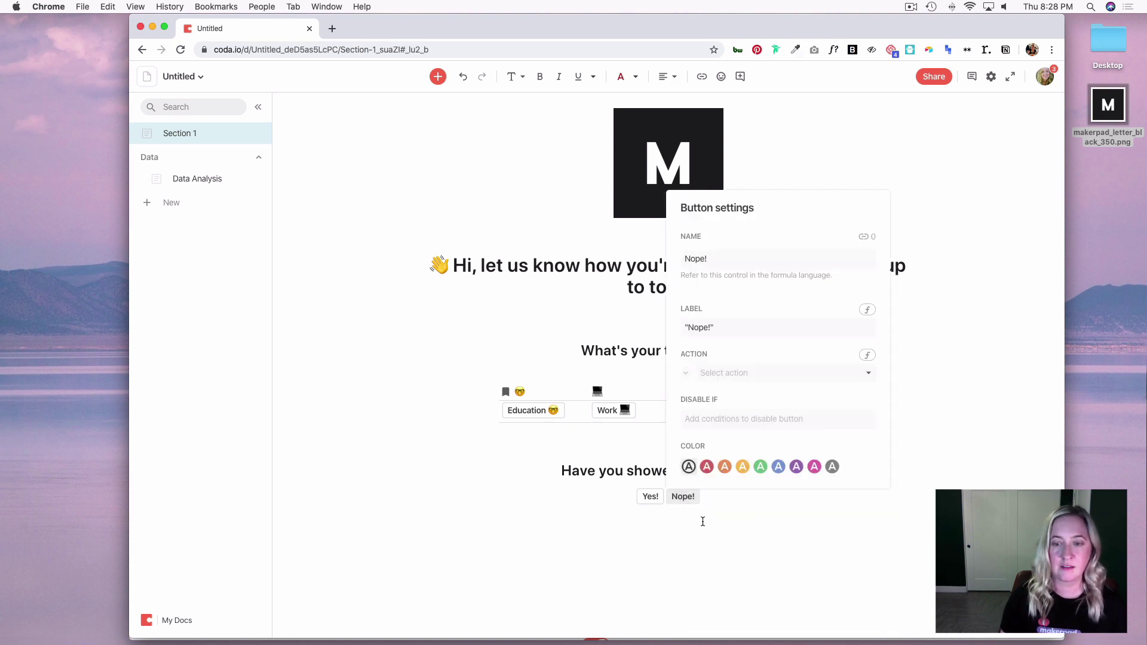
scroll(727, 317, down, 1)
click(735, 357)
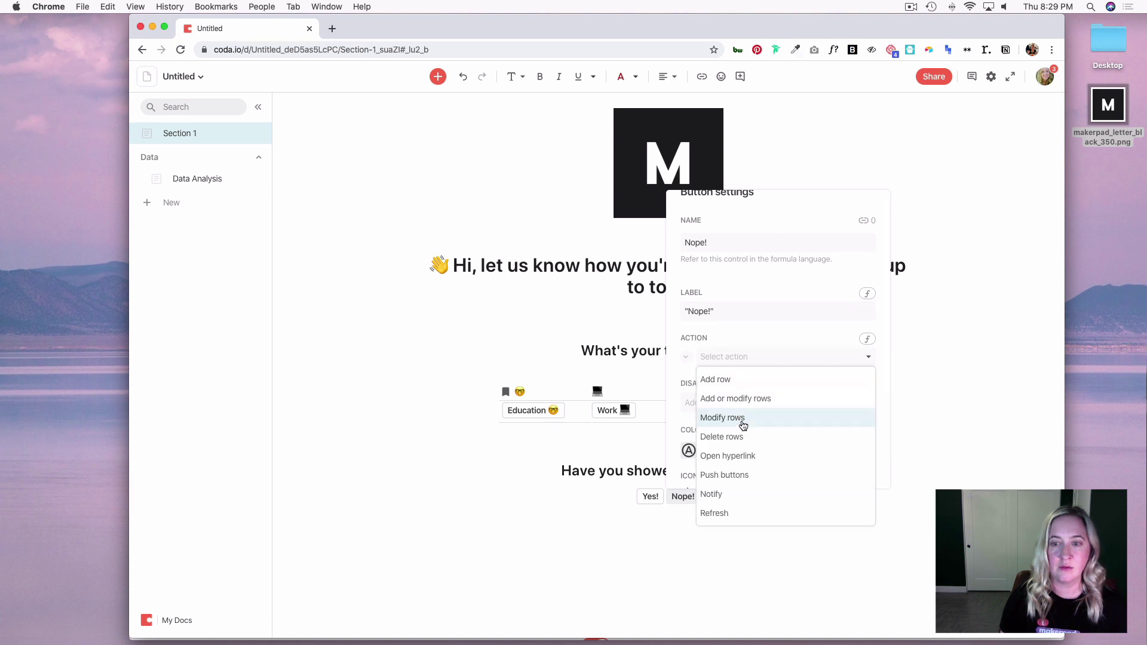
click(747, 494)
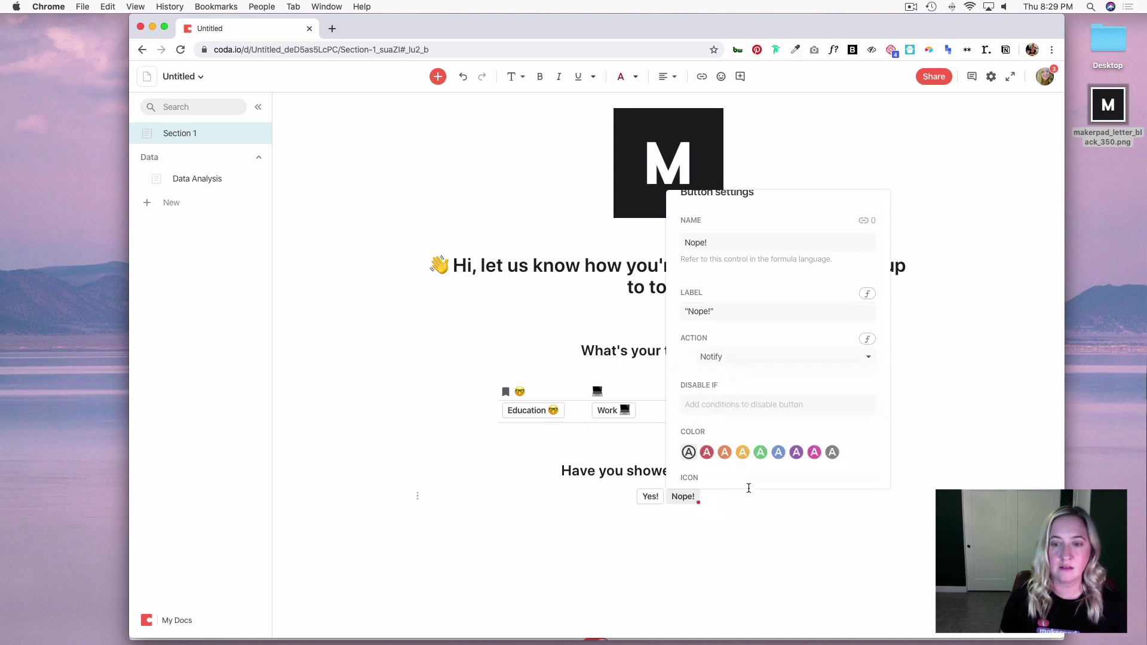
click(744, 405)
click(735, 425)
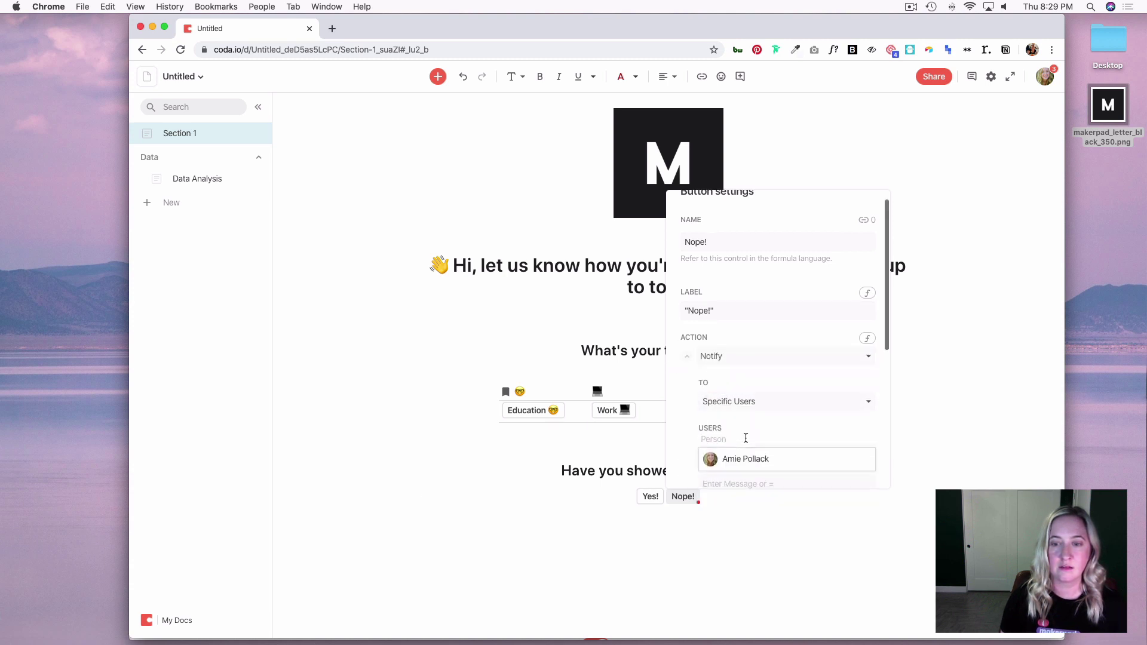
- Set the Nope! button's action to add a row to the Shower Analysis table
click(741, 357)
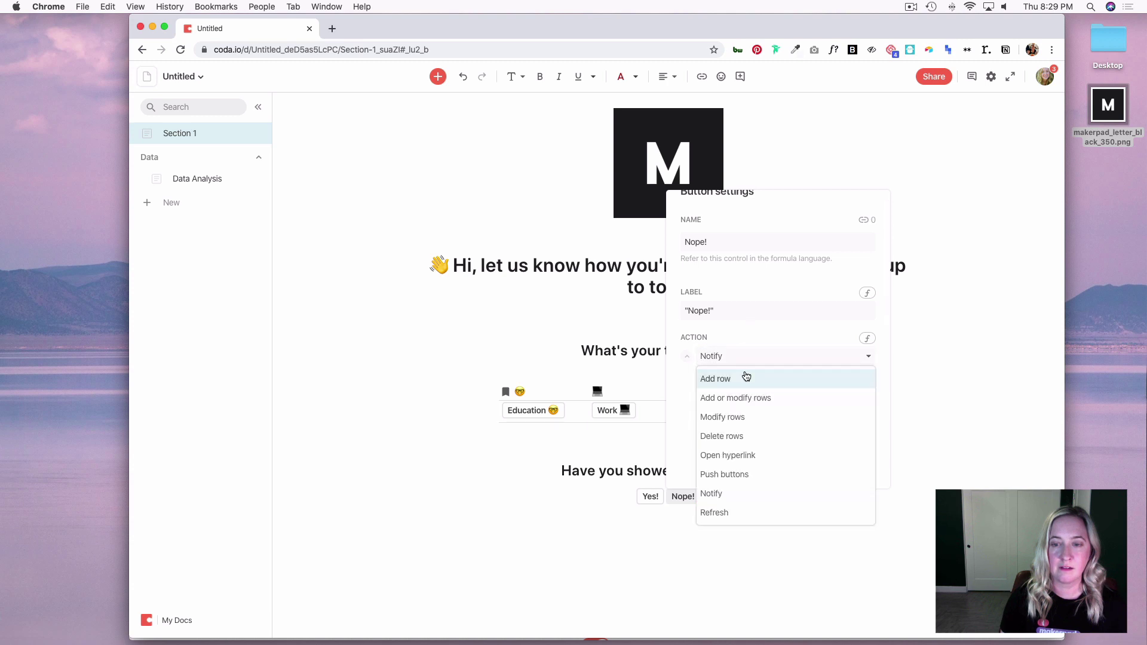
click(815, 357)
click(815, 358)
click(787, 378)
click(779, 401)
click(771, 423)
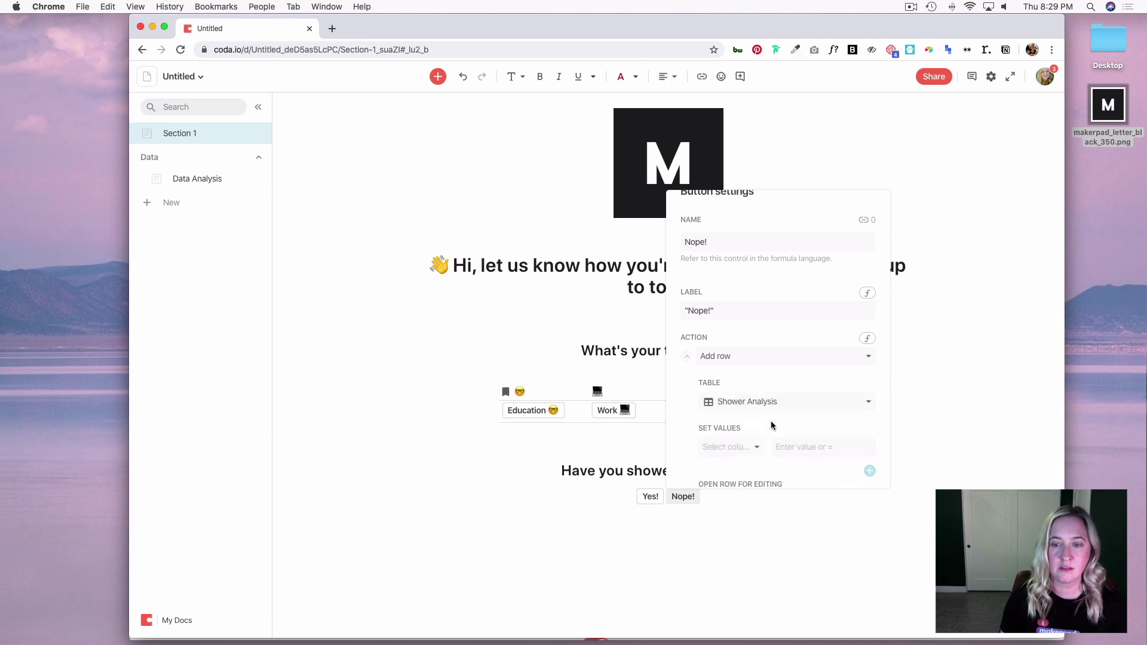
- Have the Nope! button fill the new row's Date column with the formula Today()
click(739, 450)
click(735, 471)
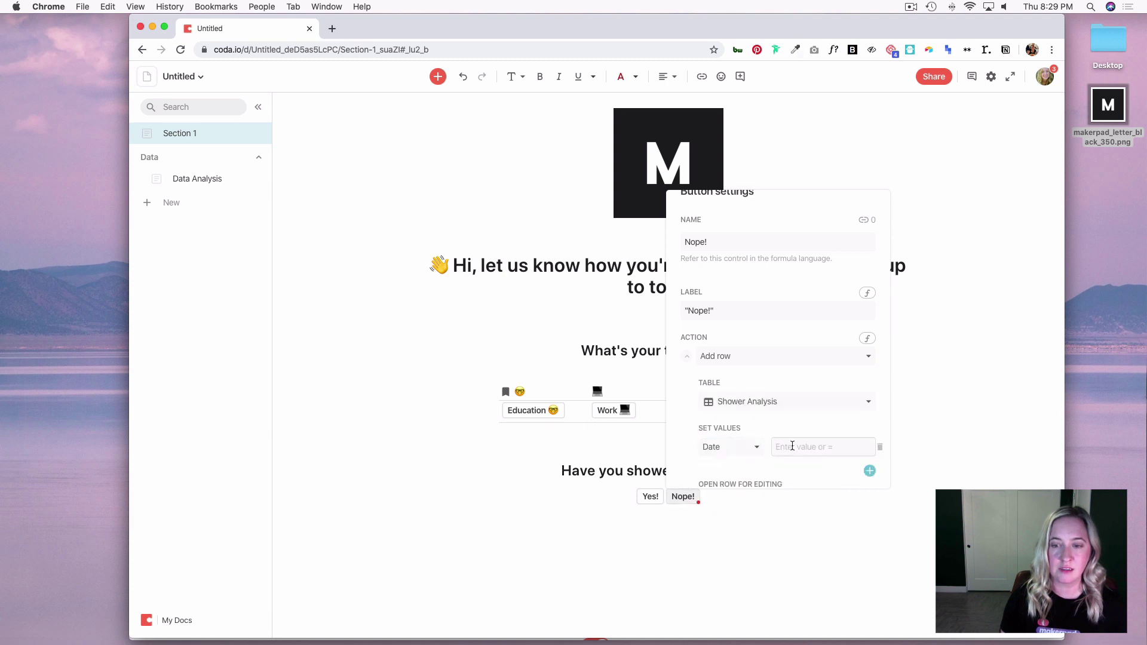
click(792, 447)
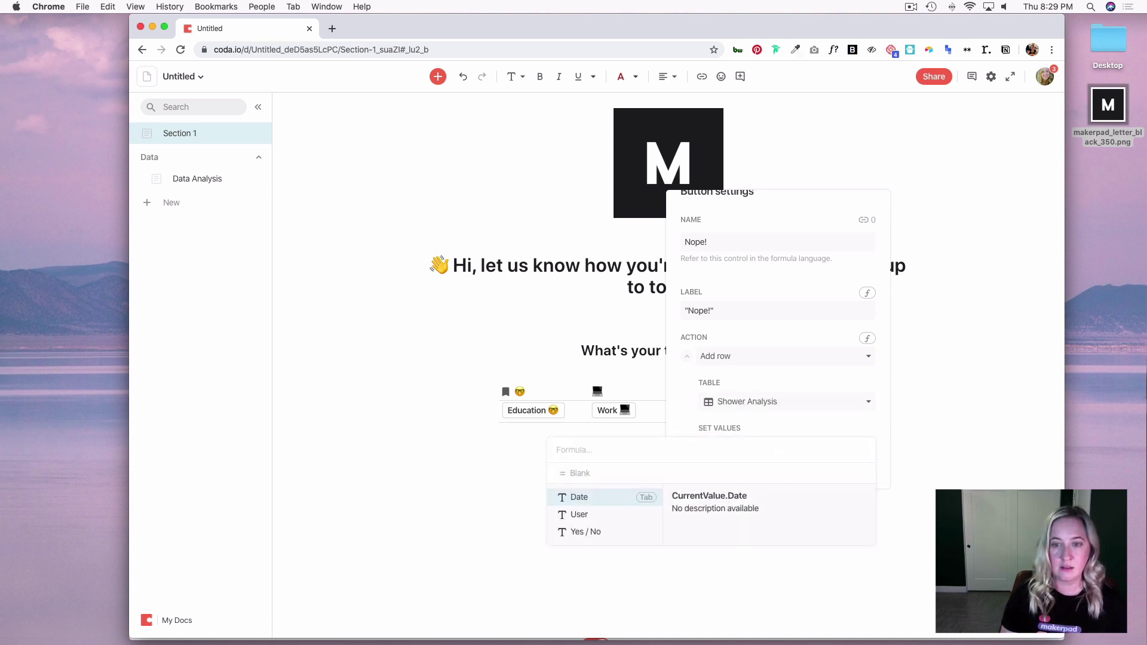
text(today)
key(Tab)
click(693, 496)
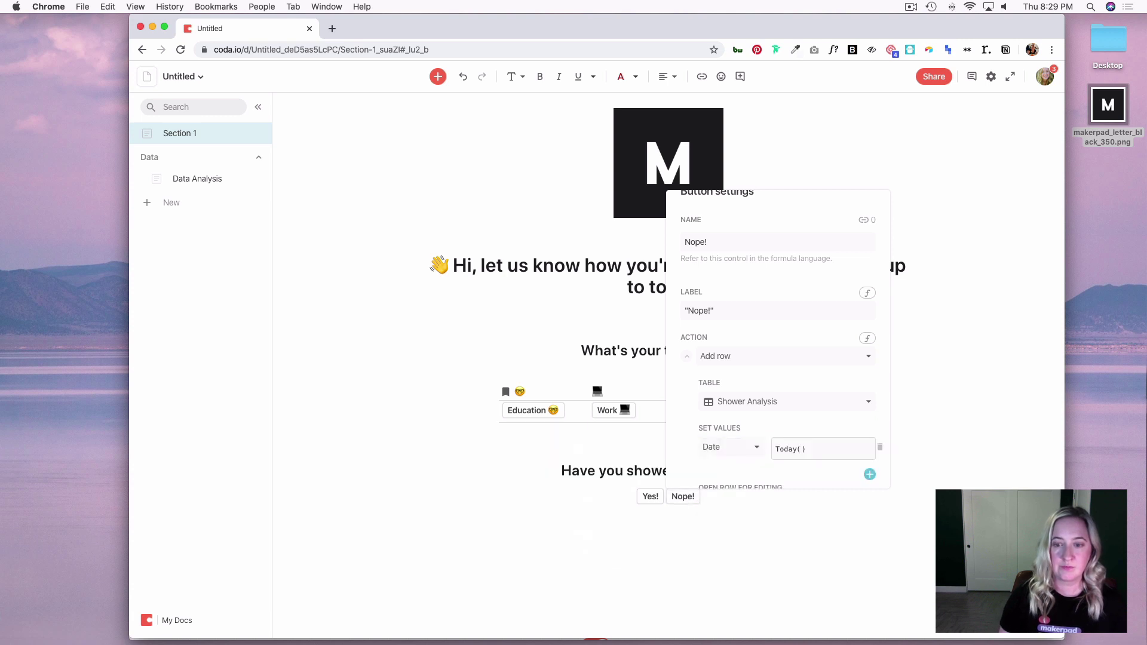
- Add a second value to the Nope! button's action that sets the User column to User()
click(870, 475)
scroll(789, 470, down, 4)
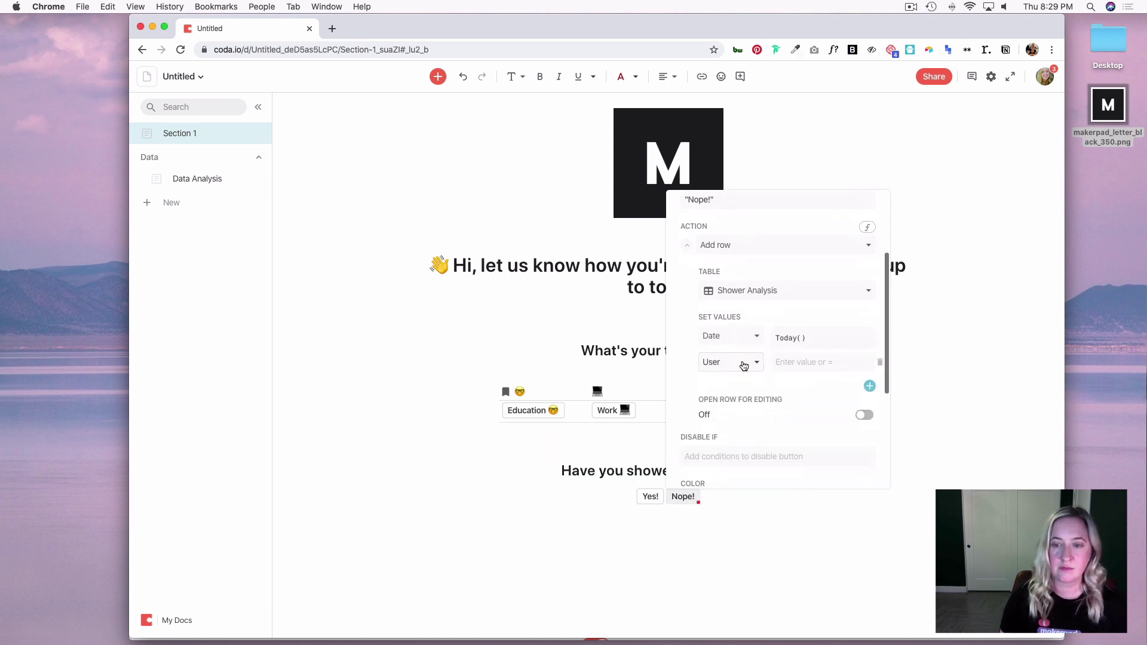
click(743, 363)
click(741, 382)
click(834, 362)
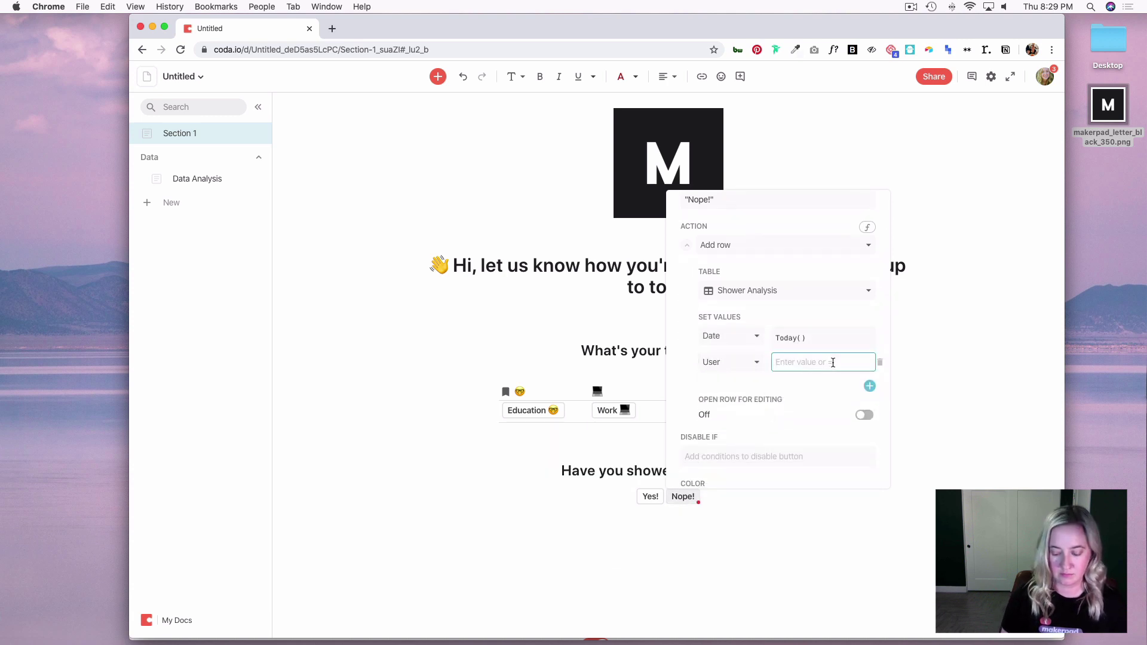
text(log)
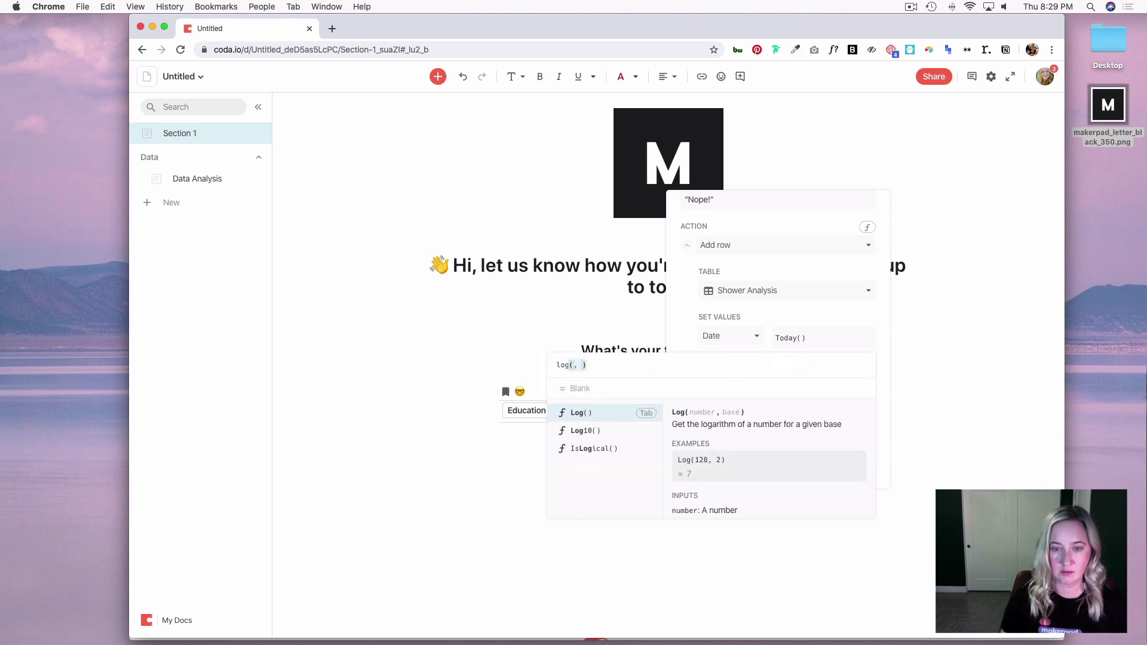
key(BackSpace)
key(BackSpace)
key(BackSpace)
key(BackSpace)
text(user()
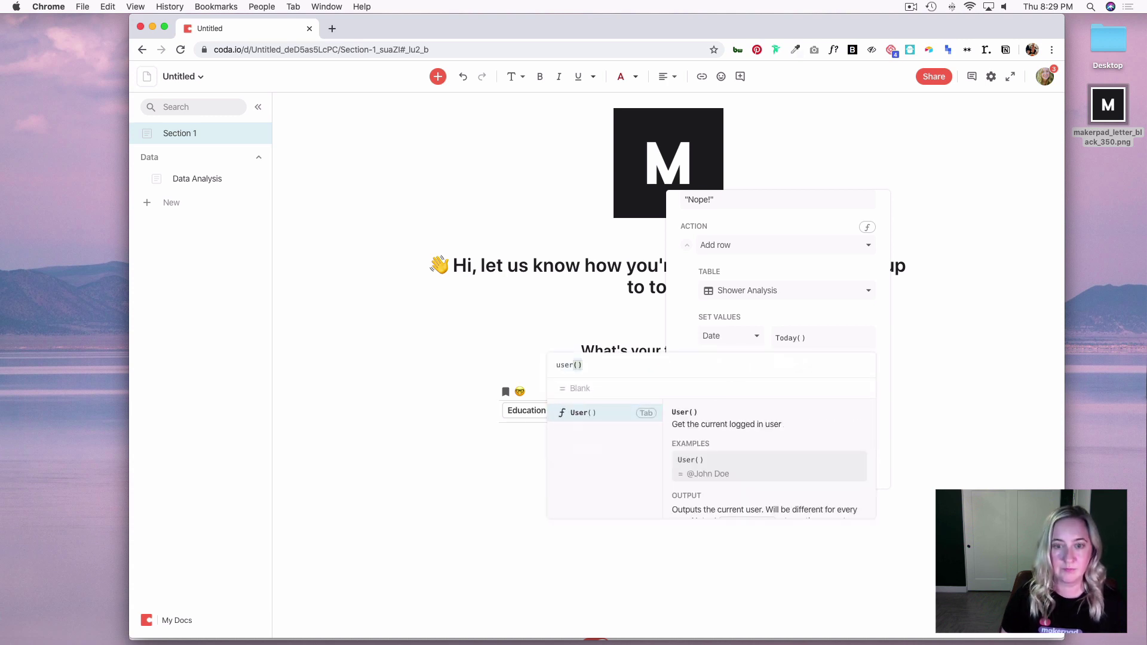
key(Return)
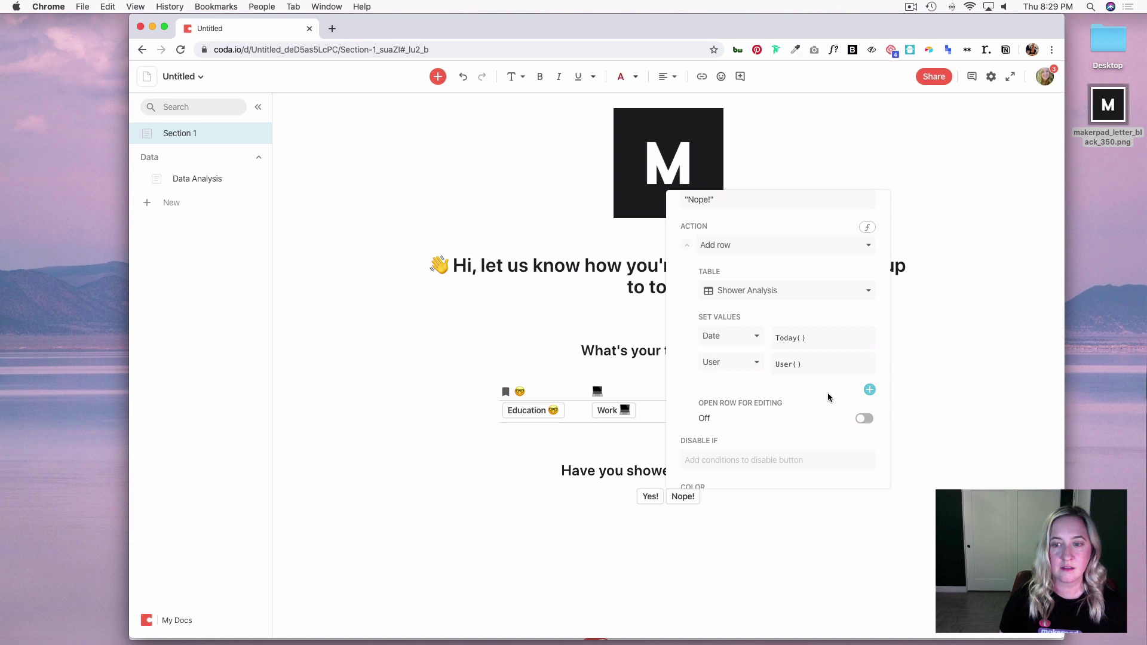
- Add a third value setting Yes / No to "Nope!" and close the button settings
click(870, 389)
click(798, 390)
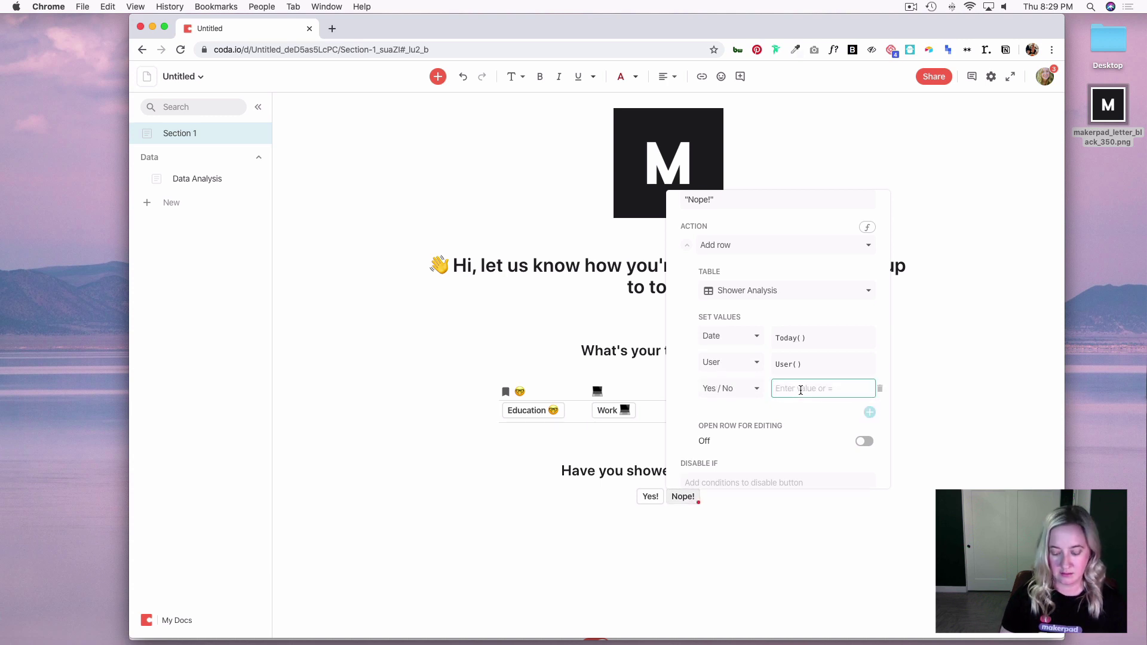
text(Nope!)
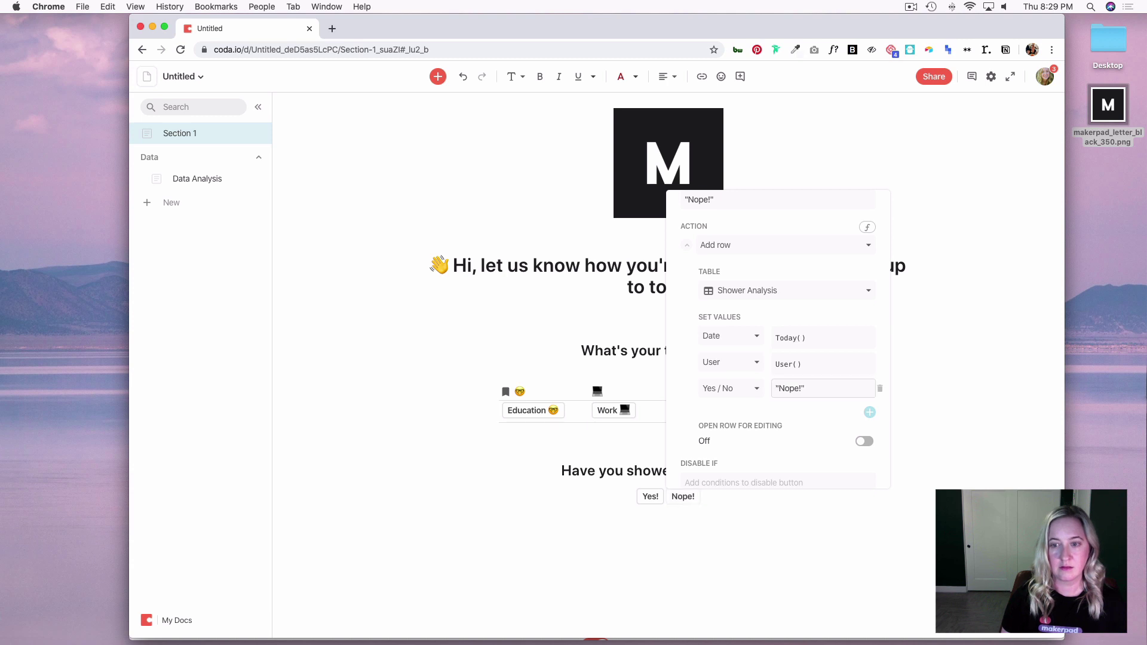
click(902, 425)
click(753, 557)
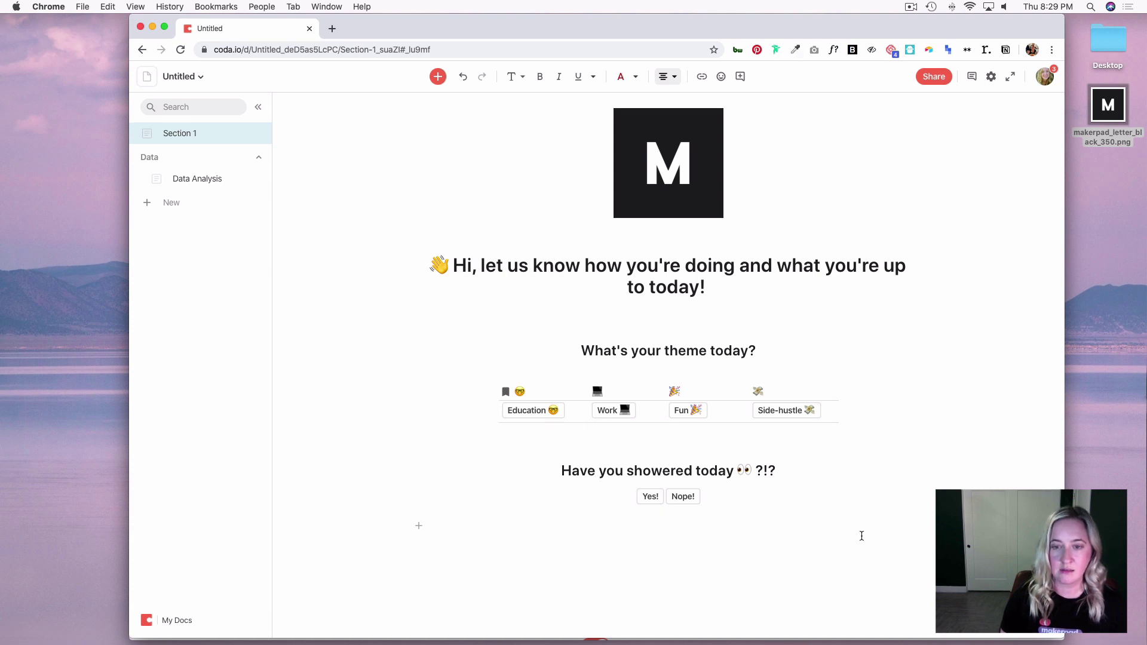
- On the Data Analysis page, insert a new table below Shower Analysis and name it Exercise Analysis
click(179, 179)
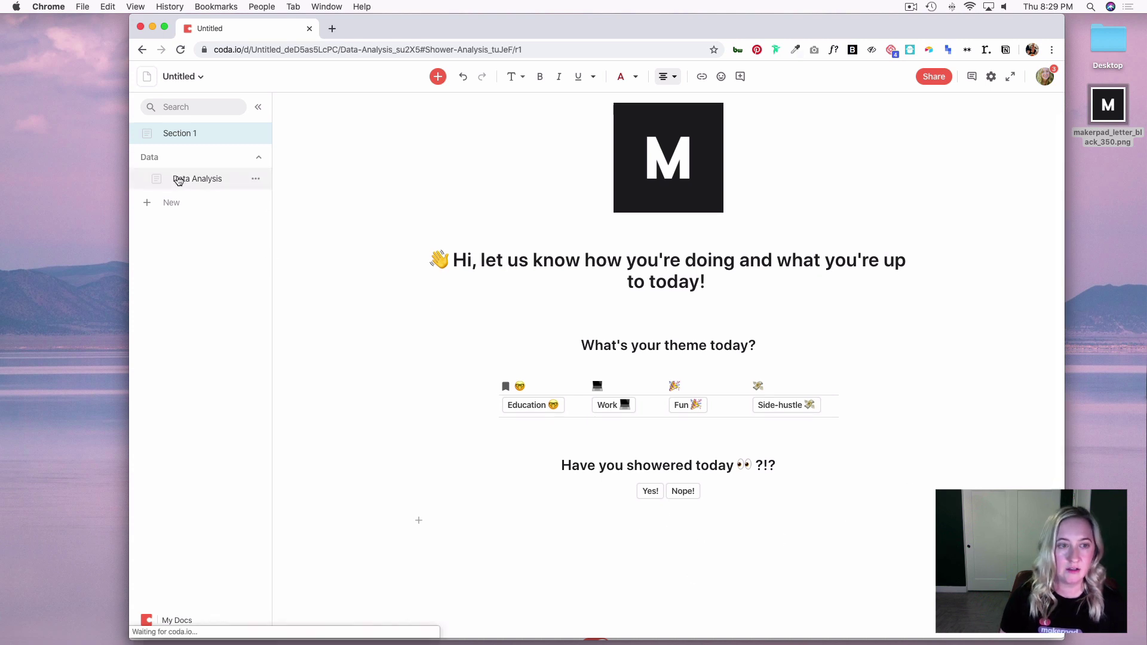
click(521, 499)
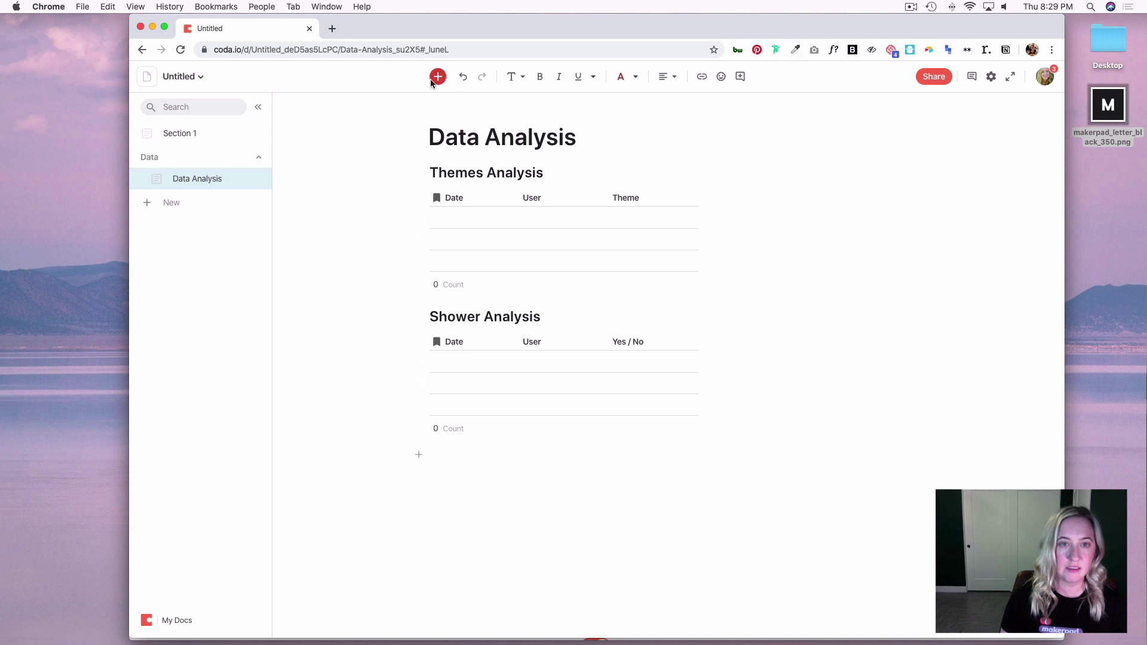
click(438, 76)
click(464, 124)
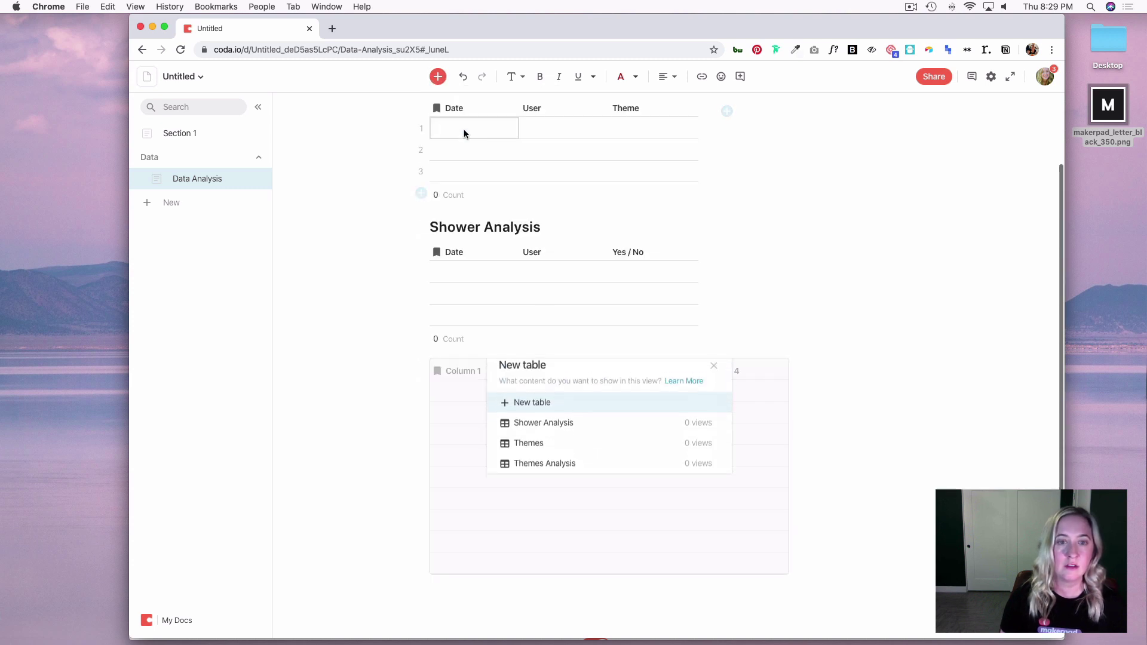
click(541, 412)
text(E)
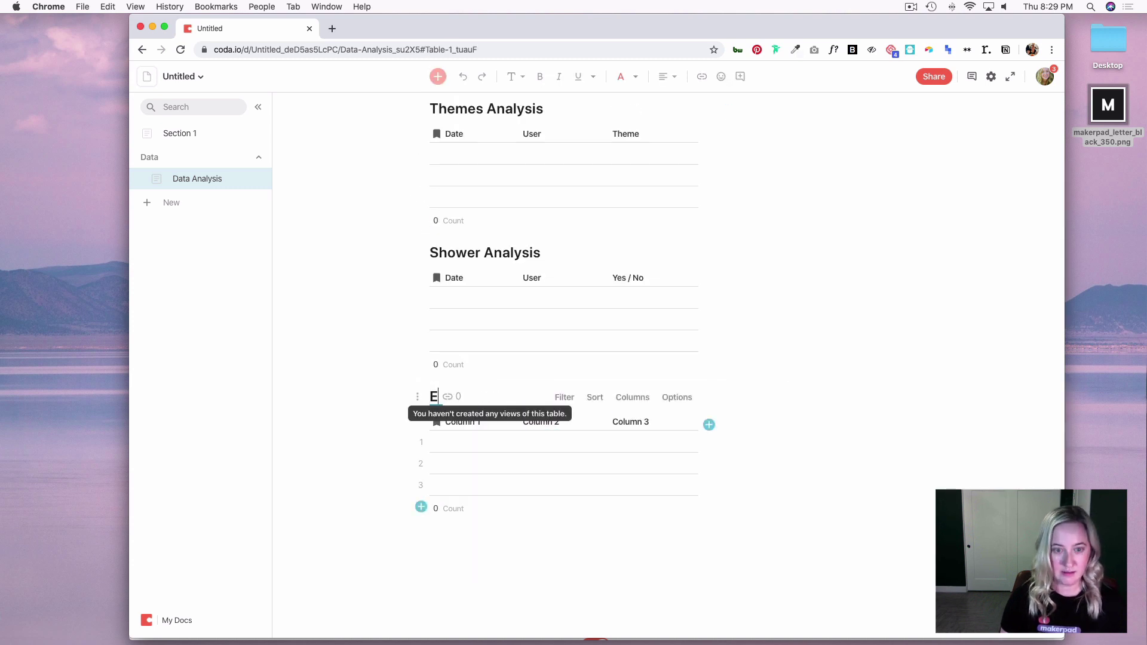
text(xercise An)
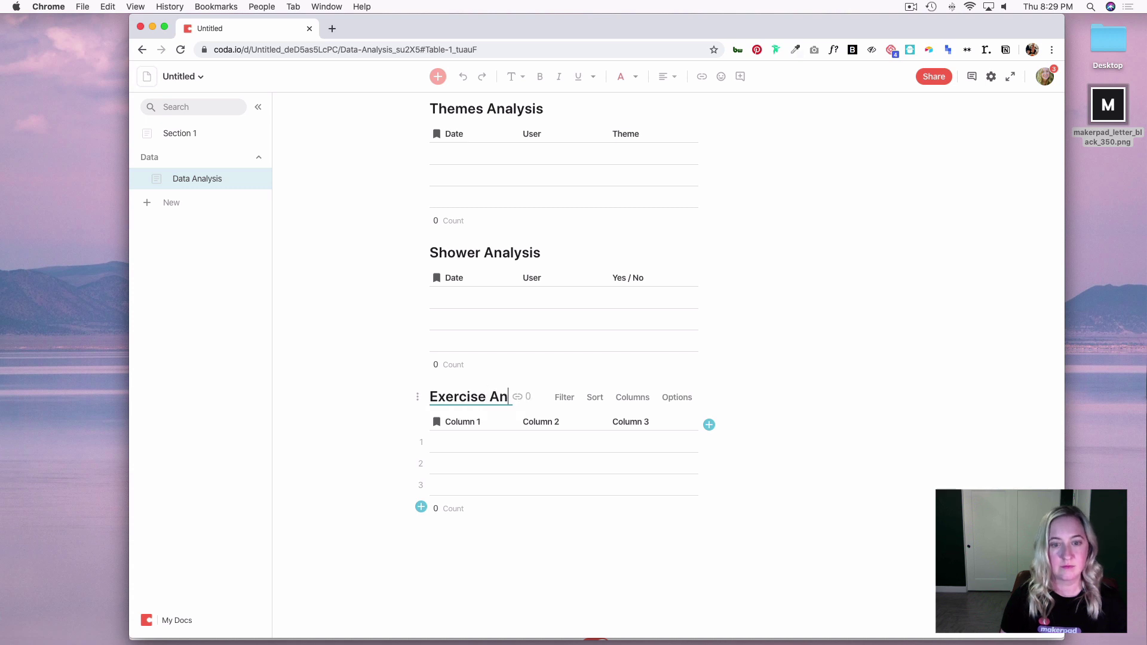
text(alysis)
- Rename the Exercise Analysis table's three columns to Date, User and Yes / No
click(454, 422)
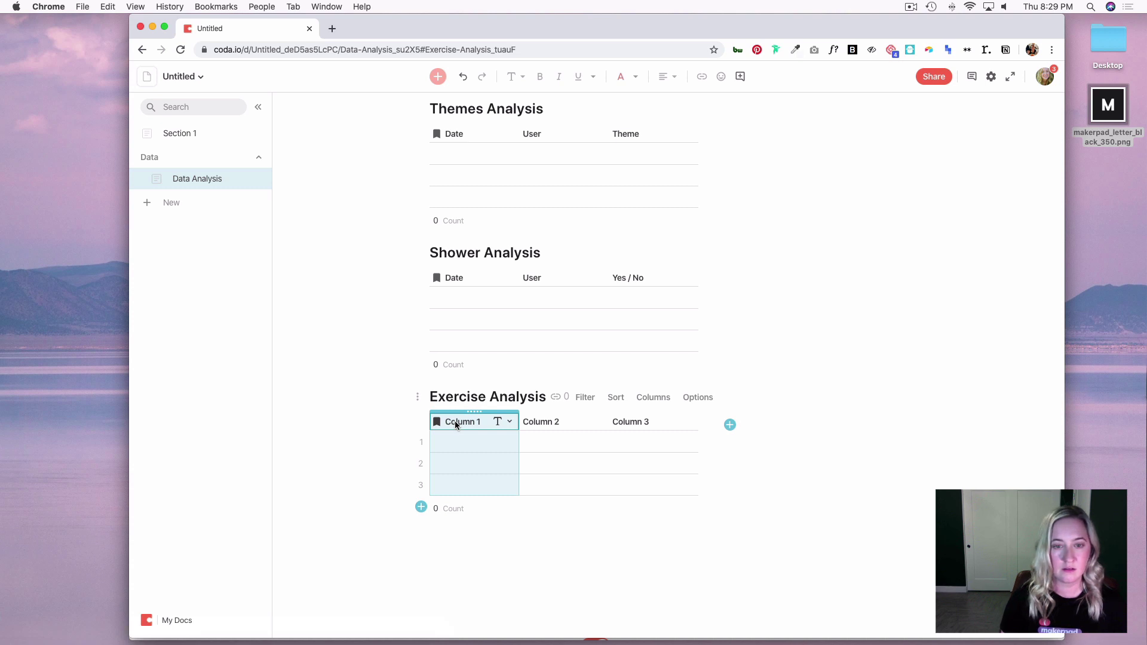
click(454, 422)
text(Date)
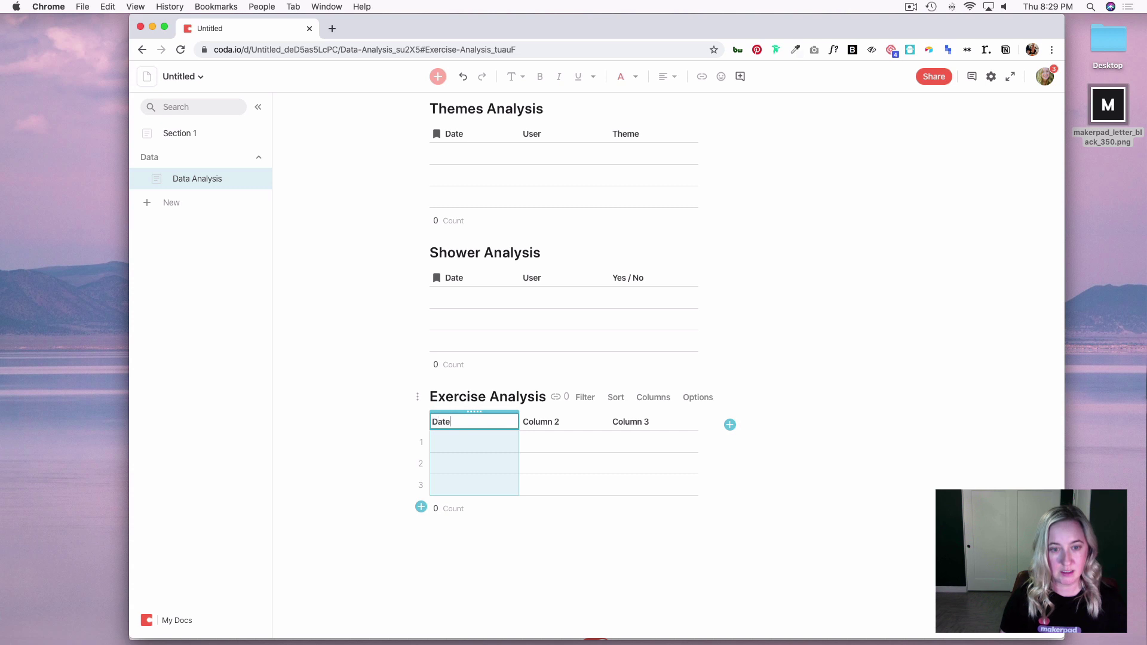
click(541, 422)
click(543, 422)
text(User)
click(653, 421)
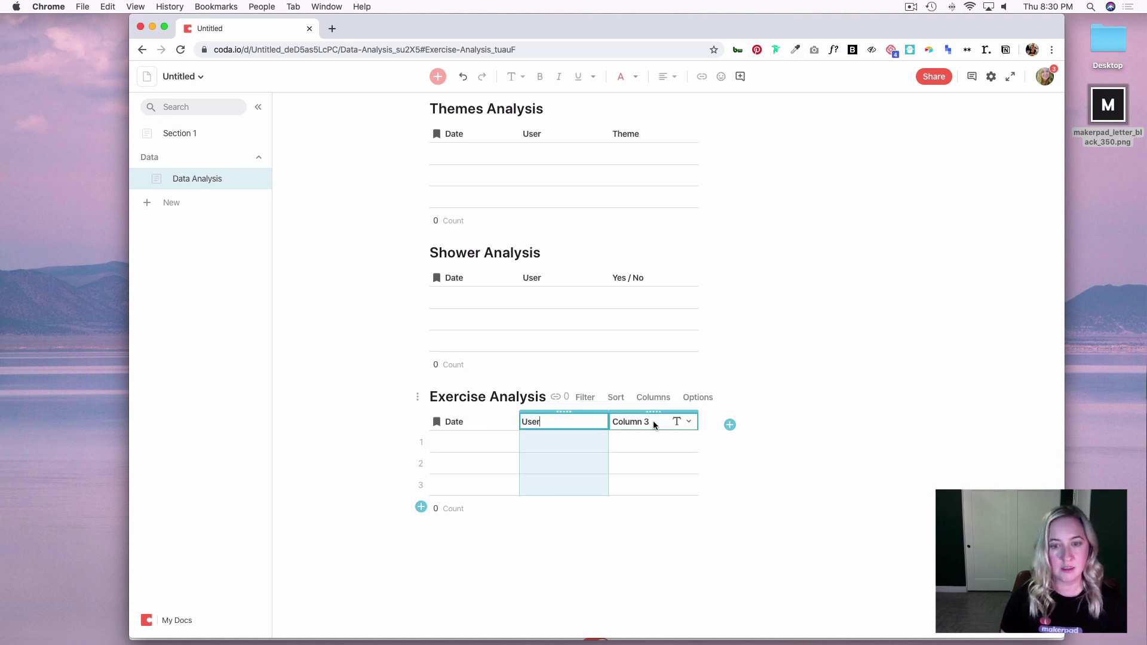
click(647, 422)
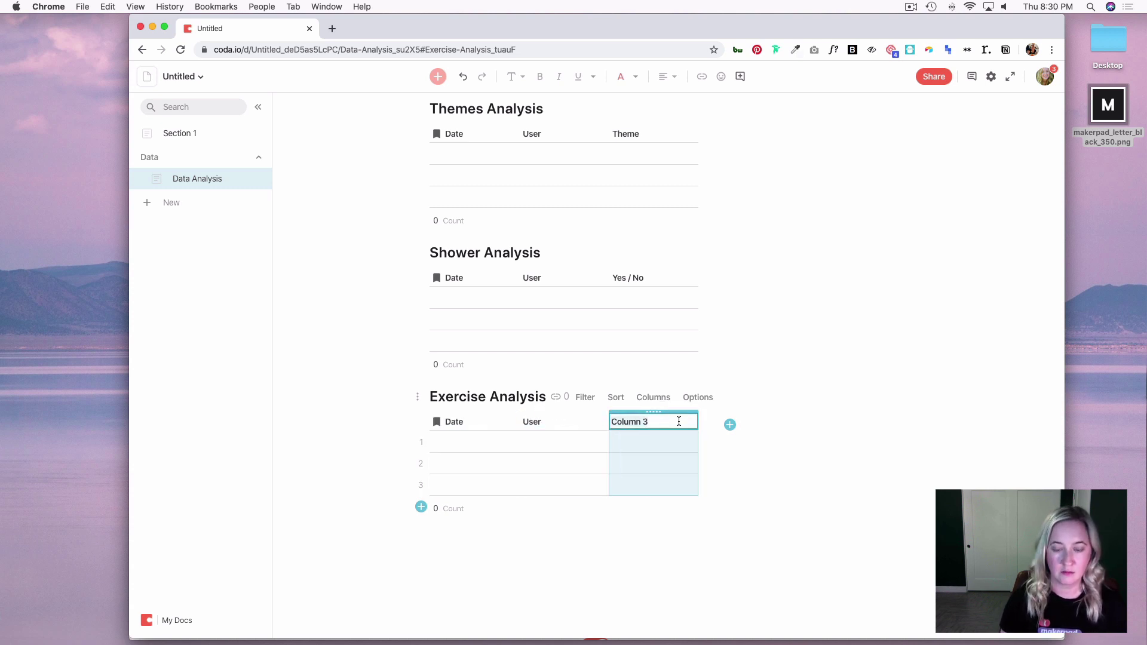
text(Yes / No)
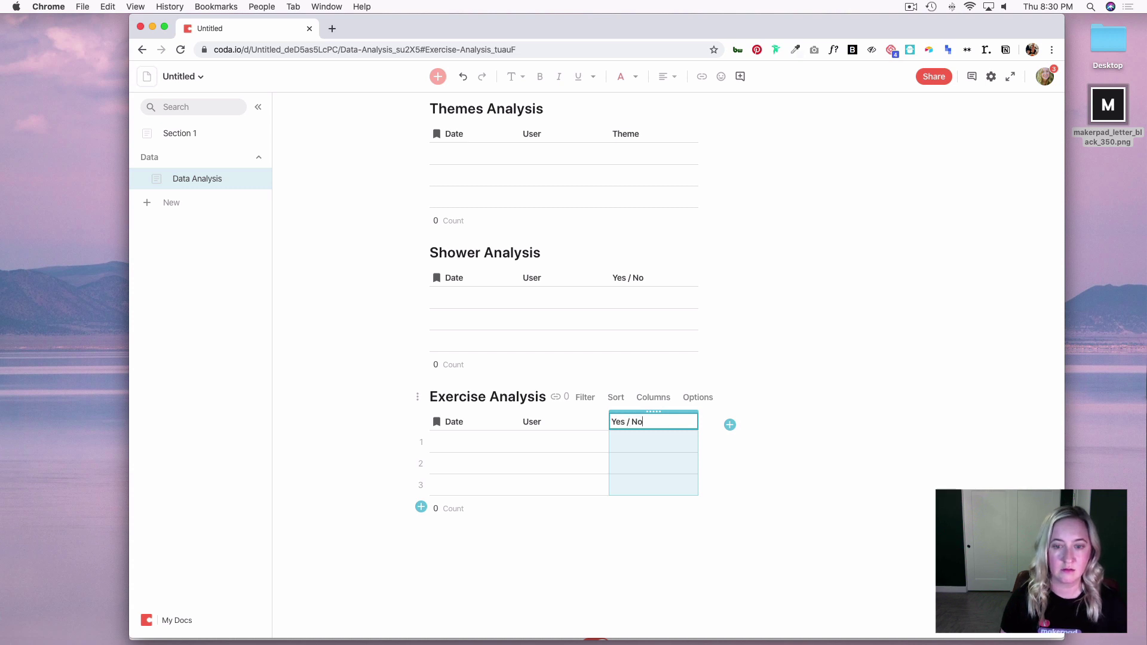
key(Return)
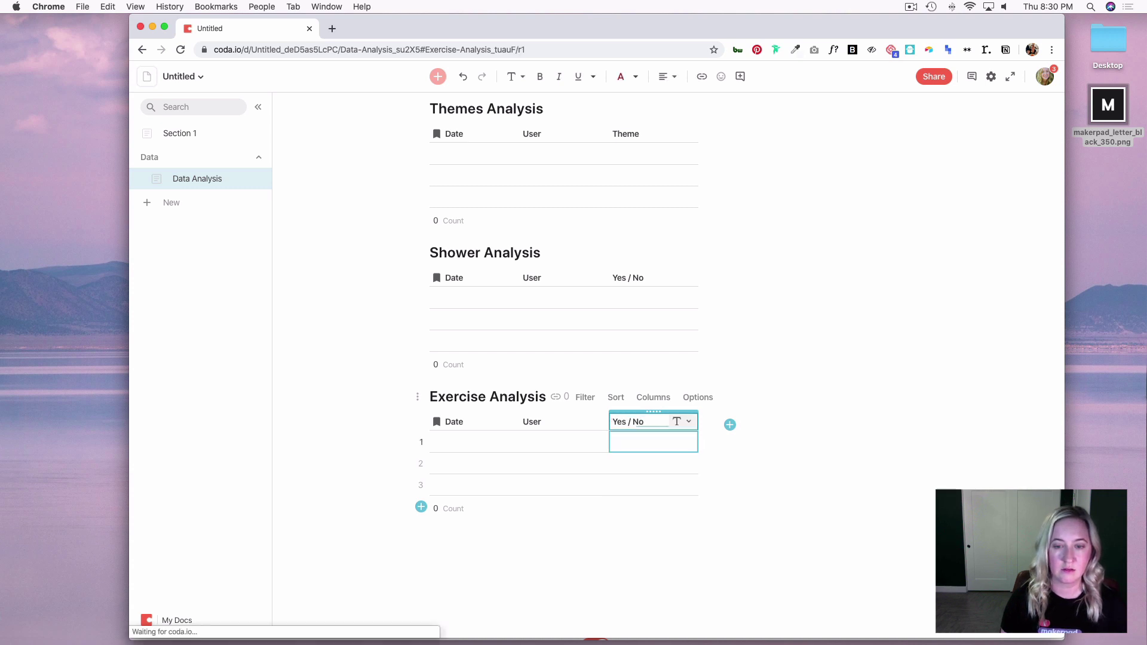
click(694, 441)
- Return to Section 1 and insert a new table named Exercise below the Yes! and Nope! buttons
click(183, 134)
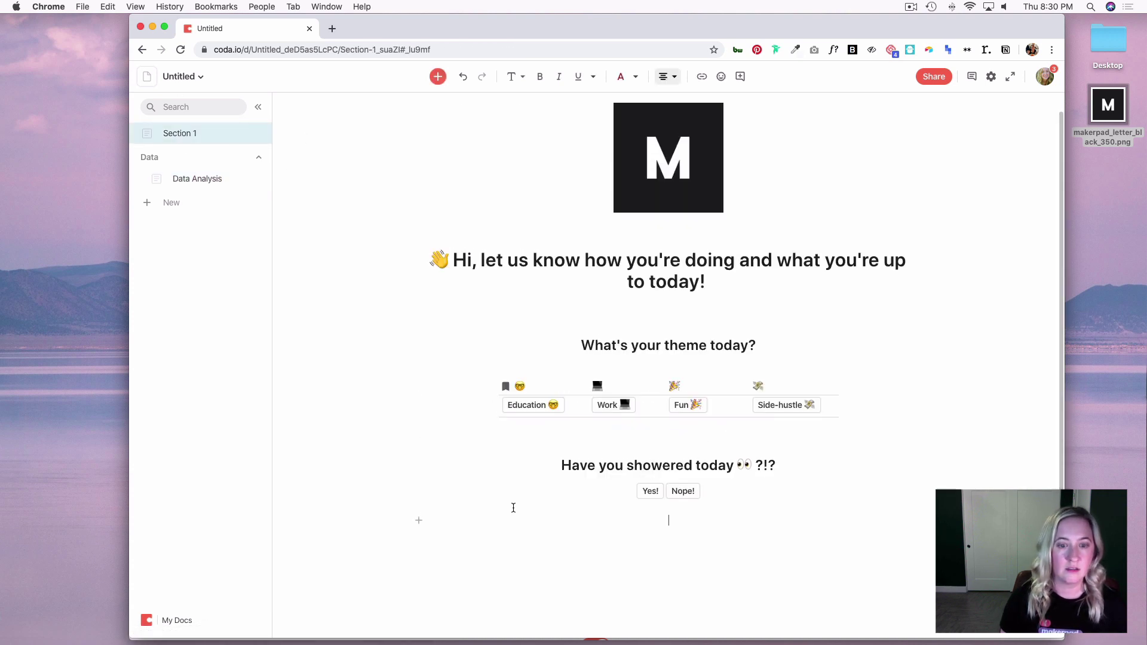
click(420, 513)
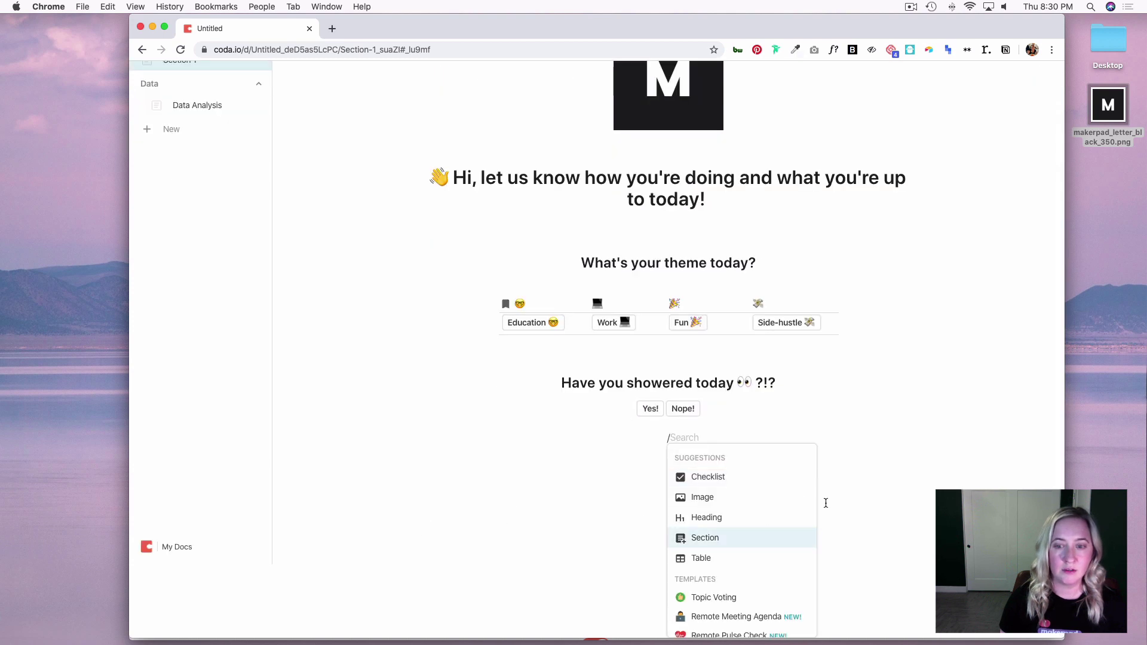
click(755, 551)
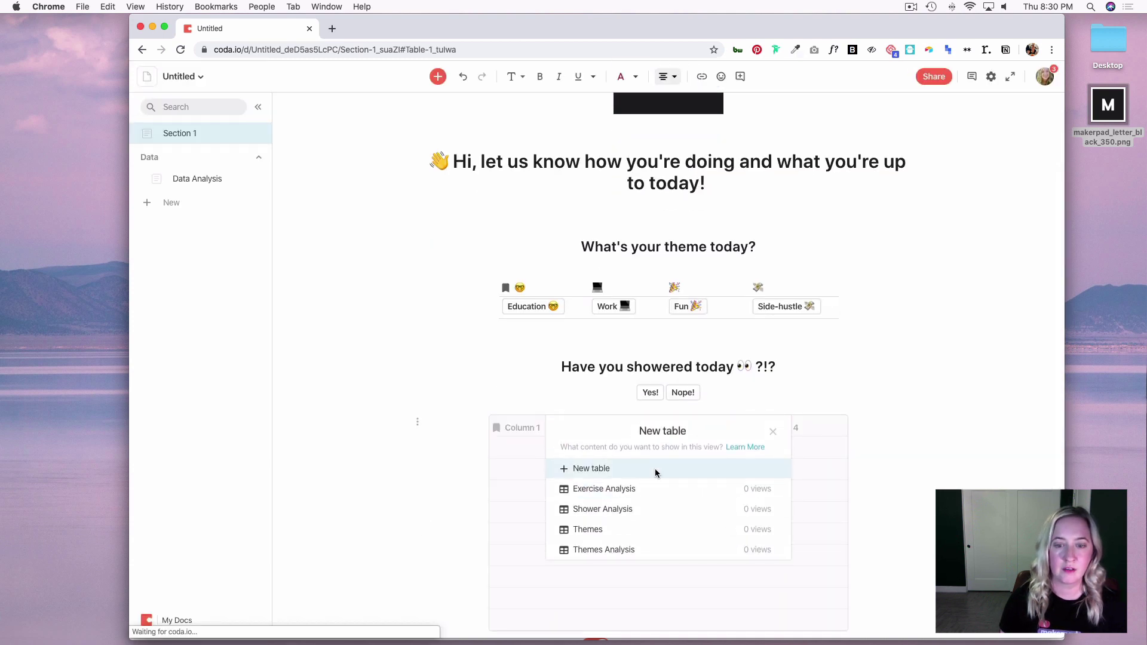
click(655, 468)
text(Ex)
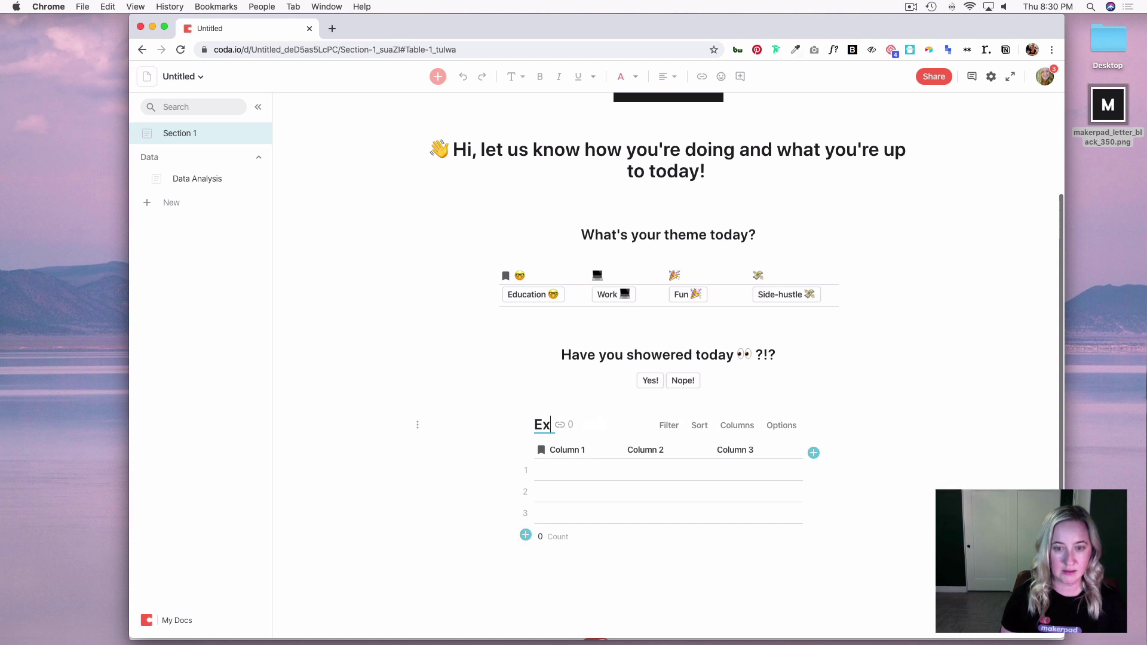
text(cer)
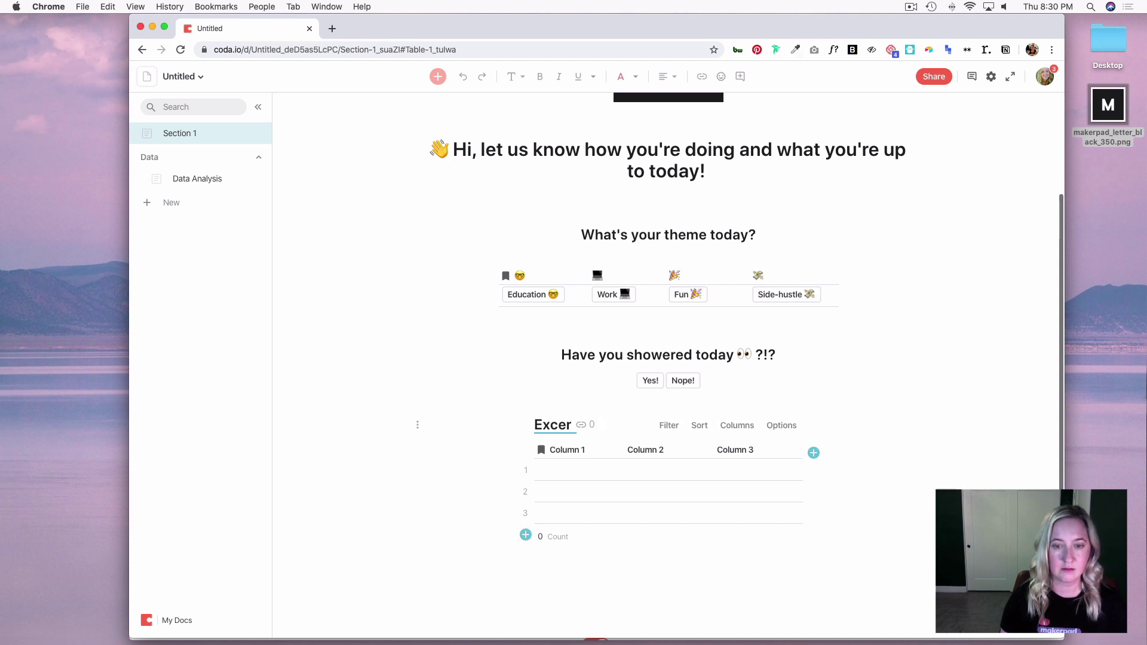
key(BackSpace)
key(BackSpace)
key(BackSpace)
text(ercise)
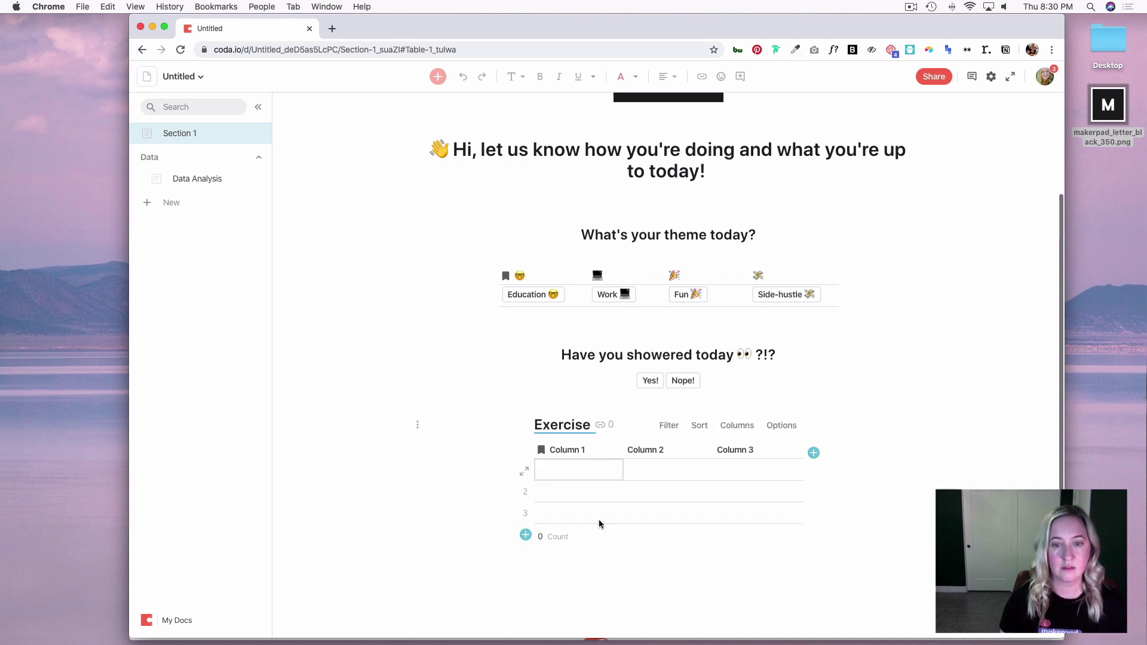
click(702, 606)
- Clear the Exercise table's first column heading and enter Yes and No in that column's first two rows
click(570, 450)
text(Ye)
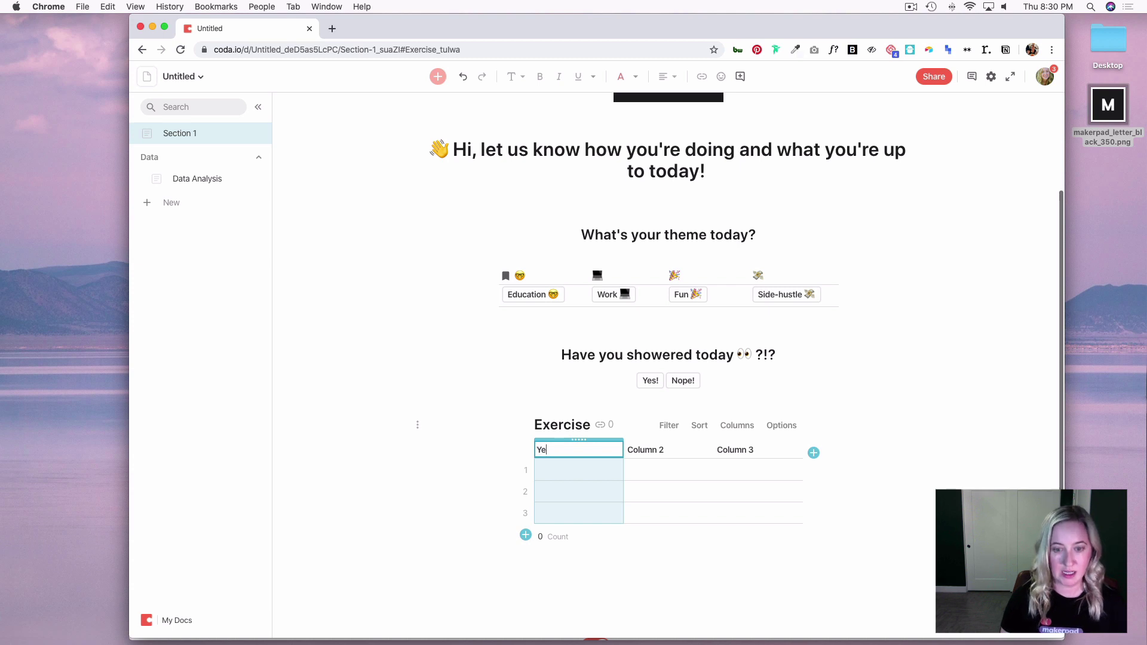
text(s)
key(BackSpace)
key(BackSpace)
key(BackSpace)
click(577, 473)
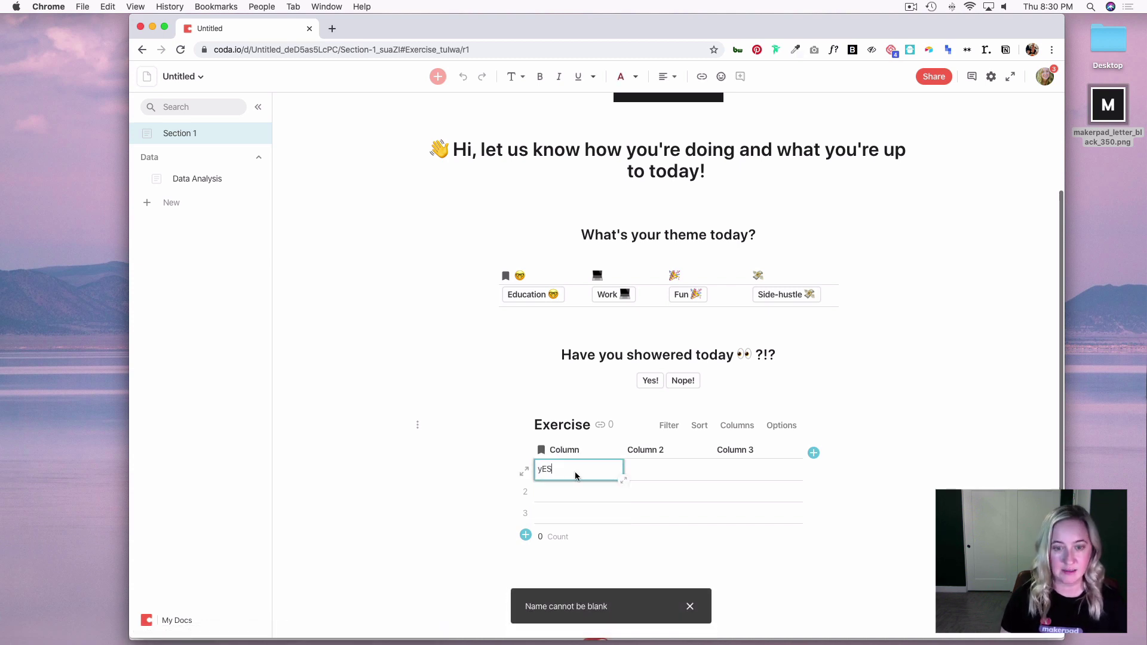
text(Yes)
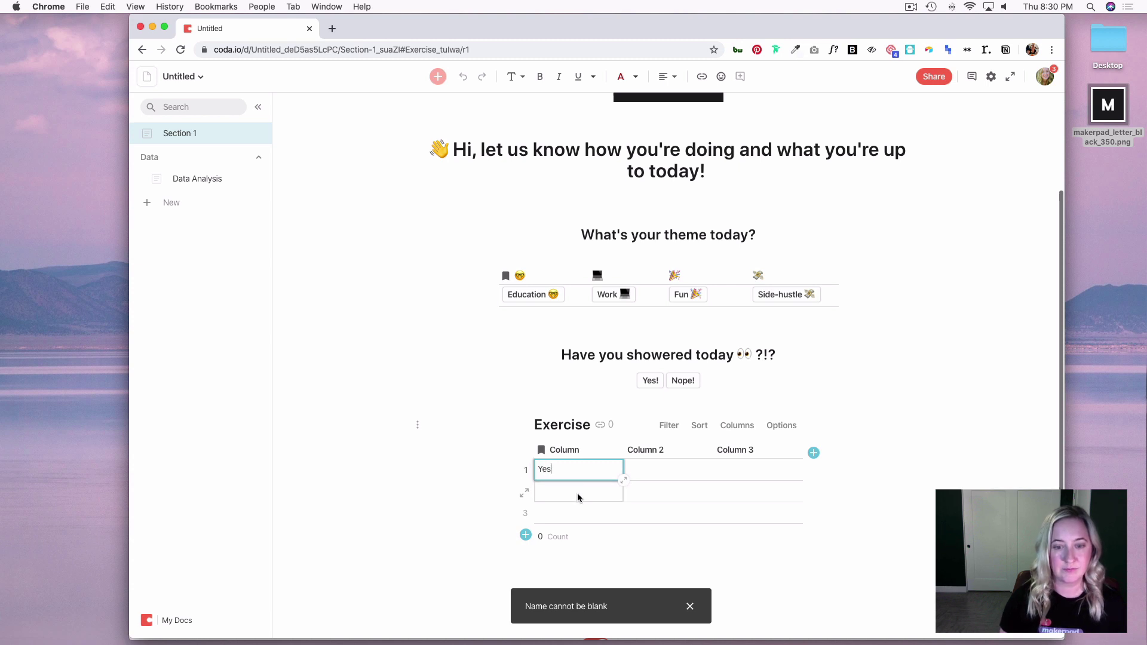
click(578, 493)
text(No)
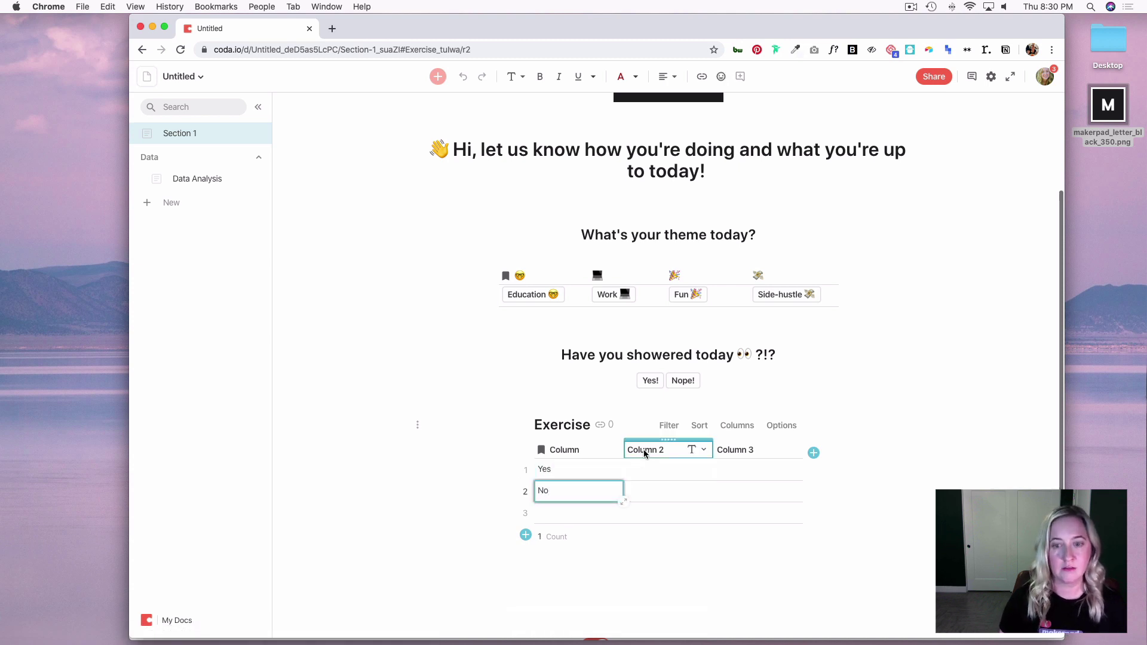
- Format Column 2 of the Exercise table as Checkbox and apply the default value False to the blank rows
click(705, 453)
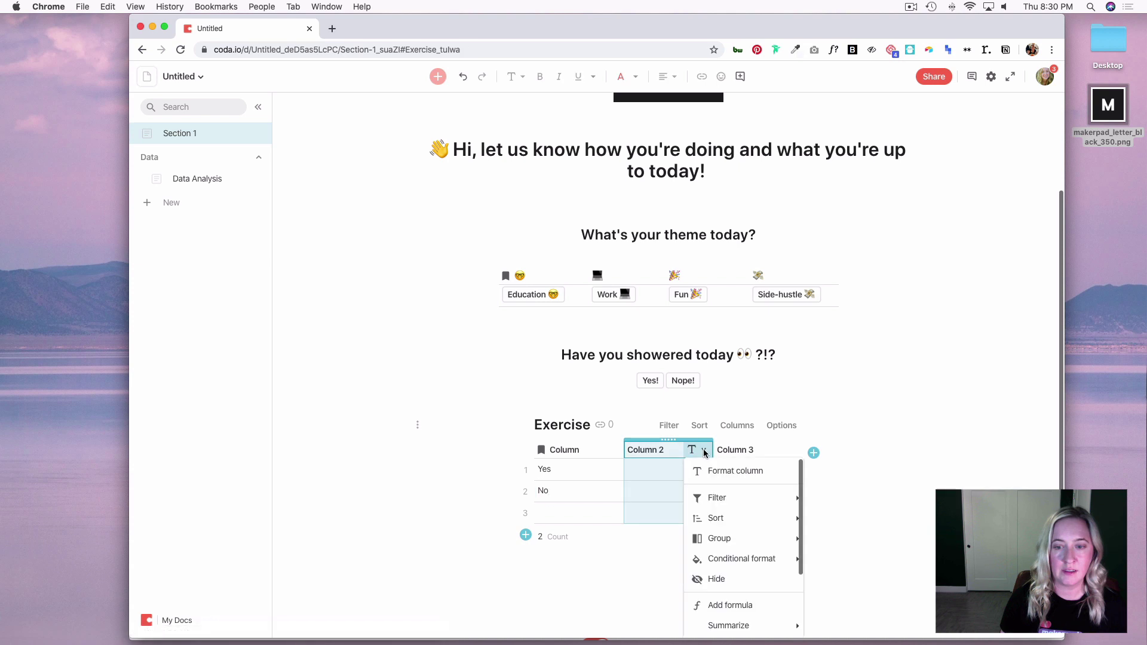
click(725, 471)
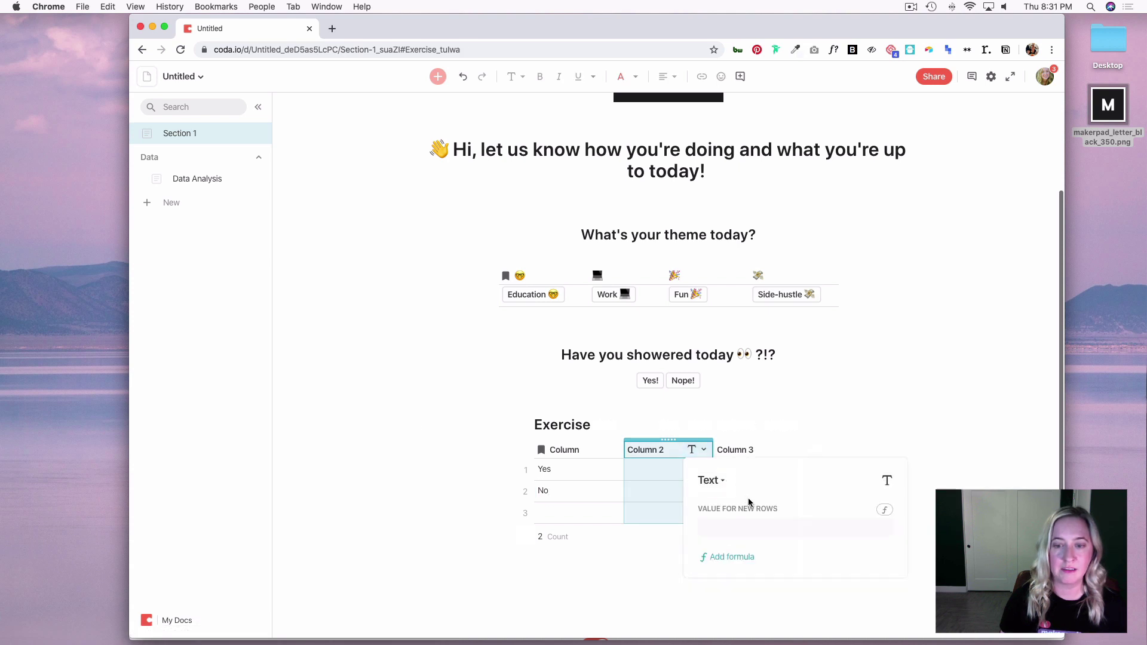
click(720, 481)
click(743, 319)
click(738, 553)
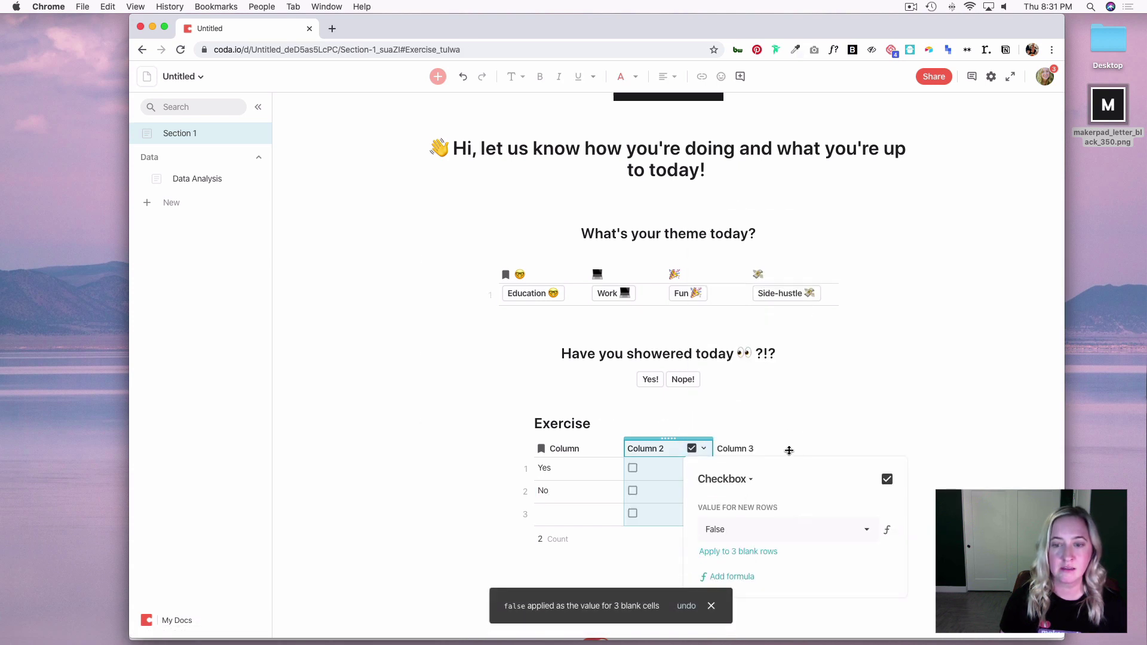
- Delete Column 3 and the blank third row from the Exercise table
click(793, 448)
scroll(845, 598, down, 2)
mouse_move(845, 604)
scroll(845, 605, down, 2)
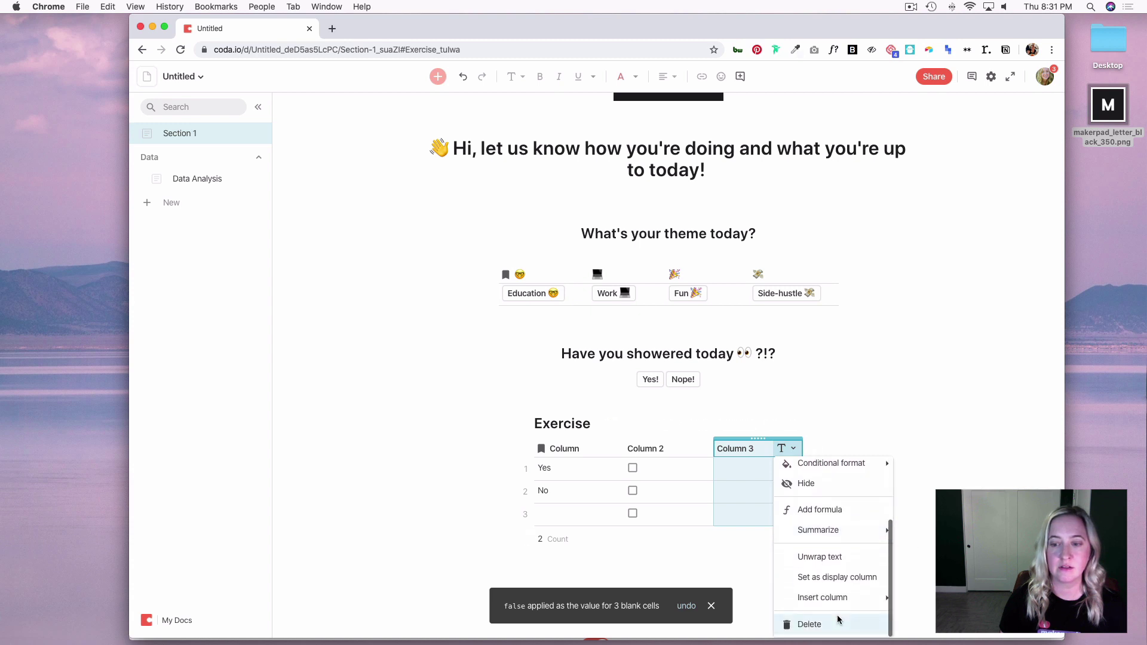
click(837, 617)
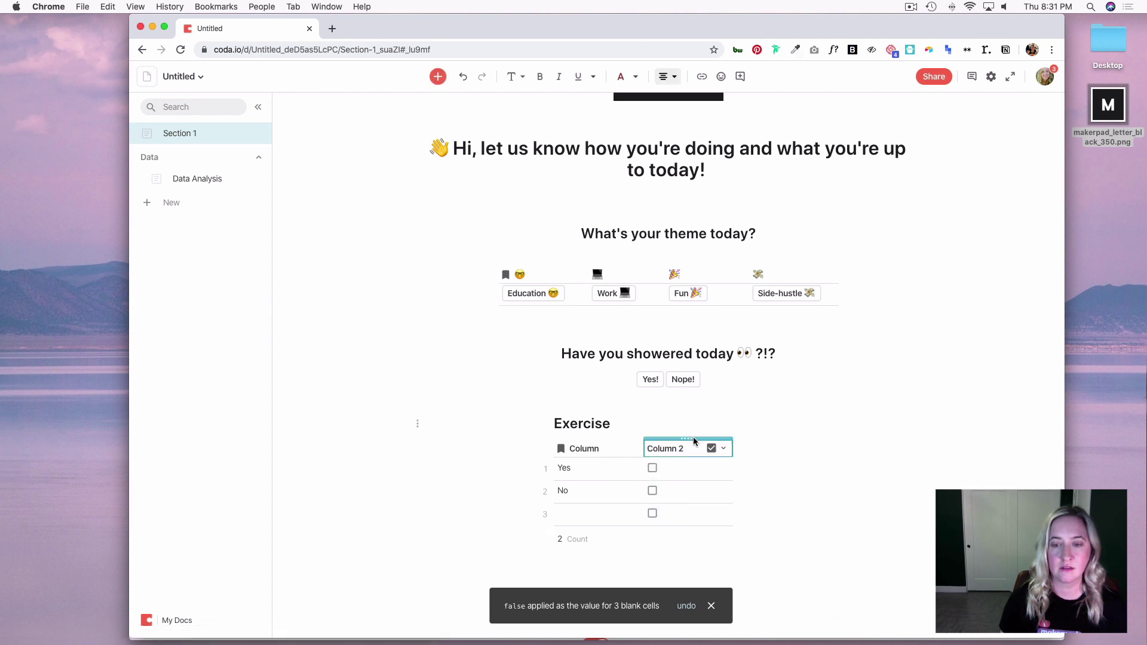
click(661, 518)
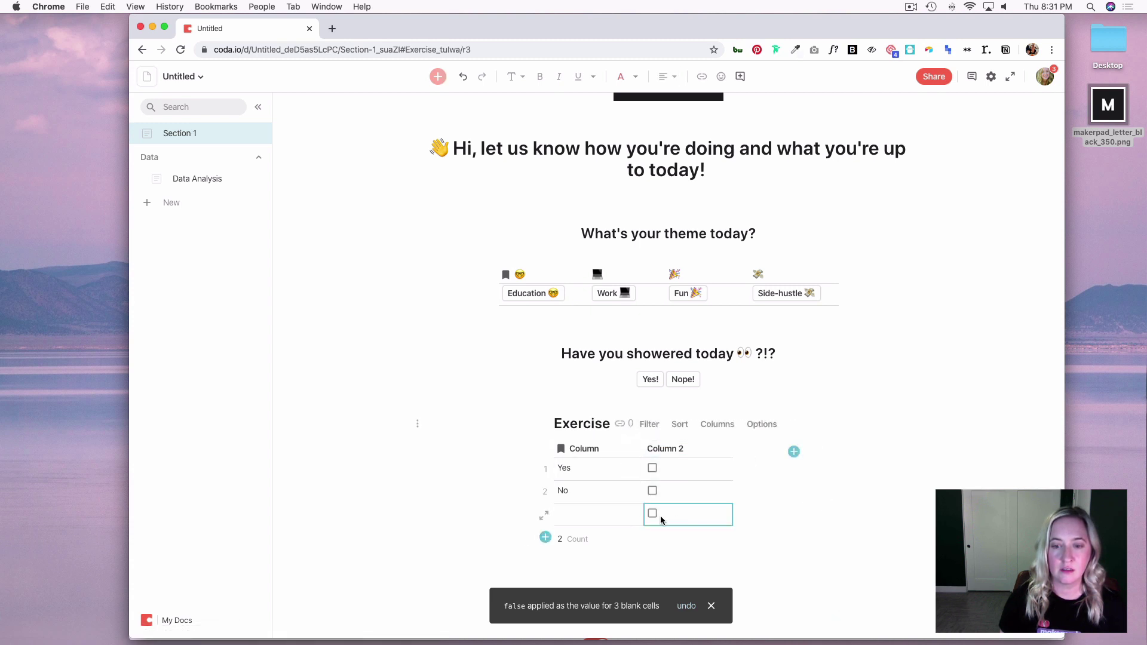
right_click(594, 515)
click(652, 476)
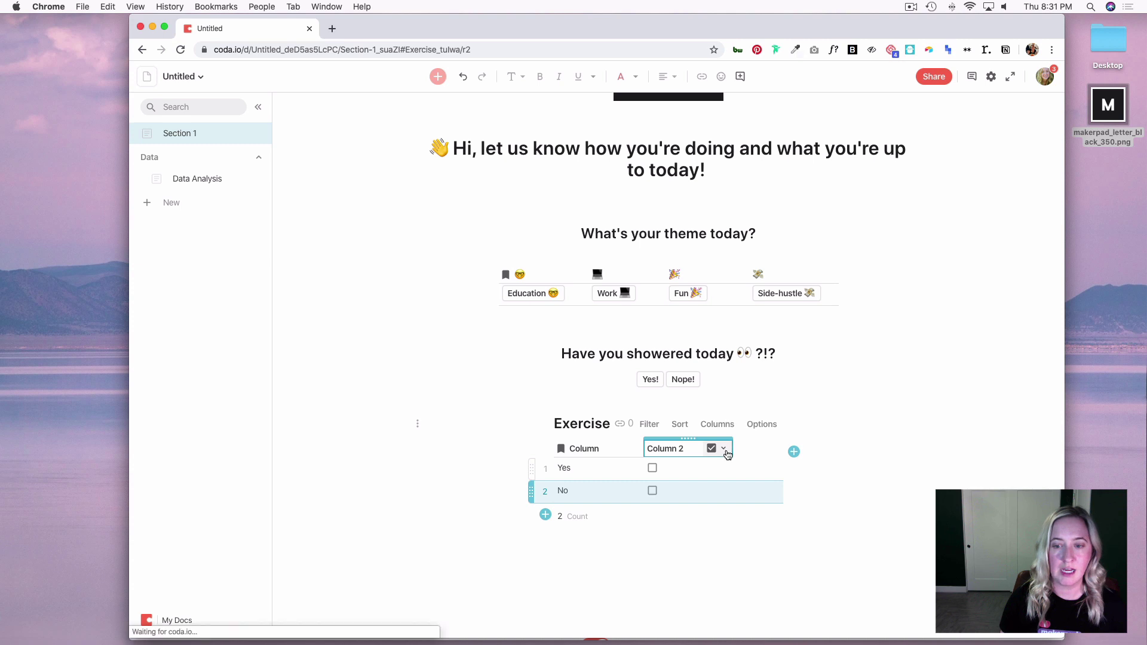
- Add a conditional format to the Exercise table that fills Column 2 cells light green when the checkbox is checked
click(723, 449)
mouse_move(766, 559)
click(858, 558)
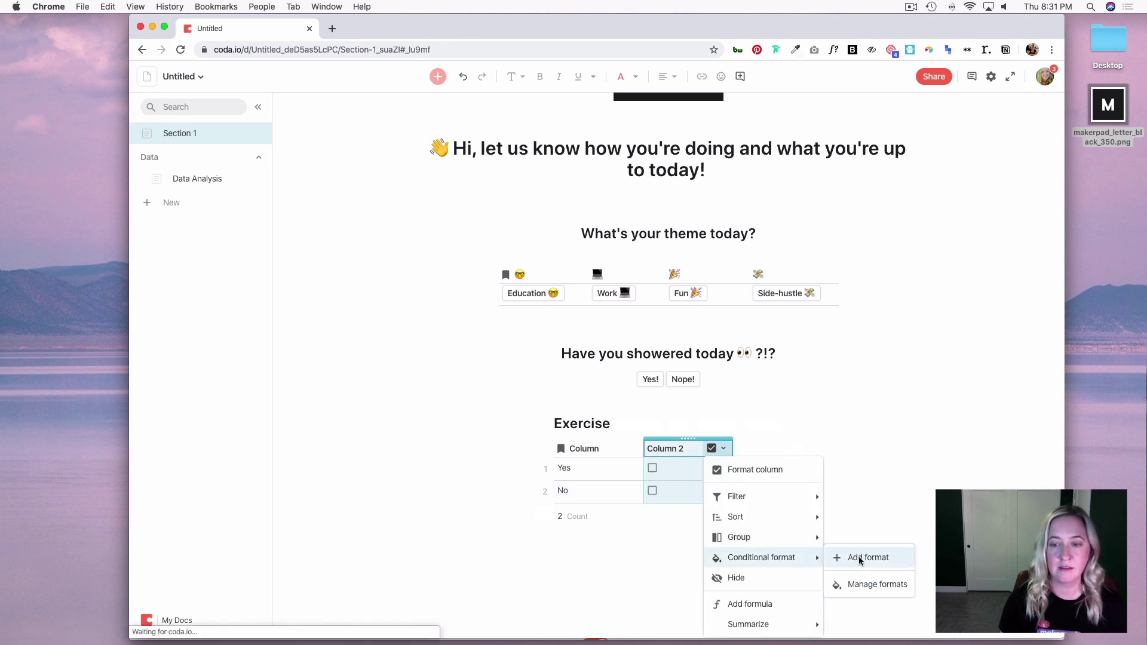
click(906, 303)
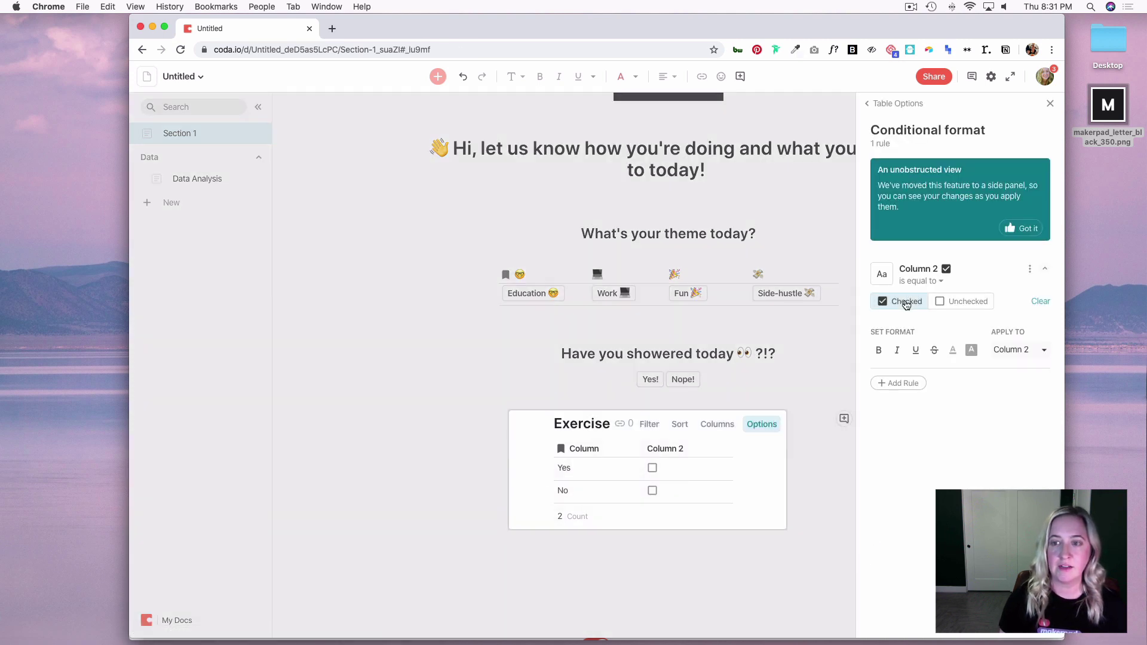
click(1007, 350)
click(972, 351)
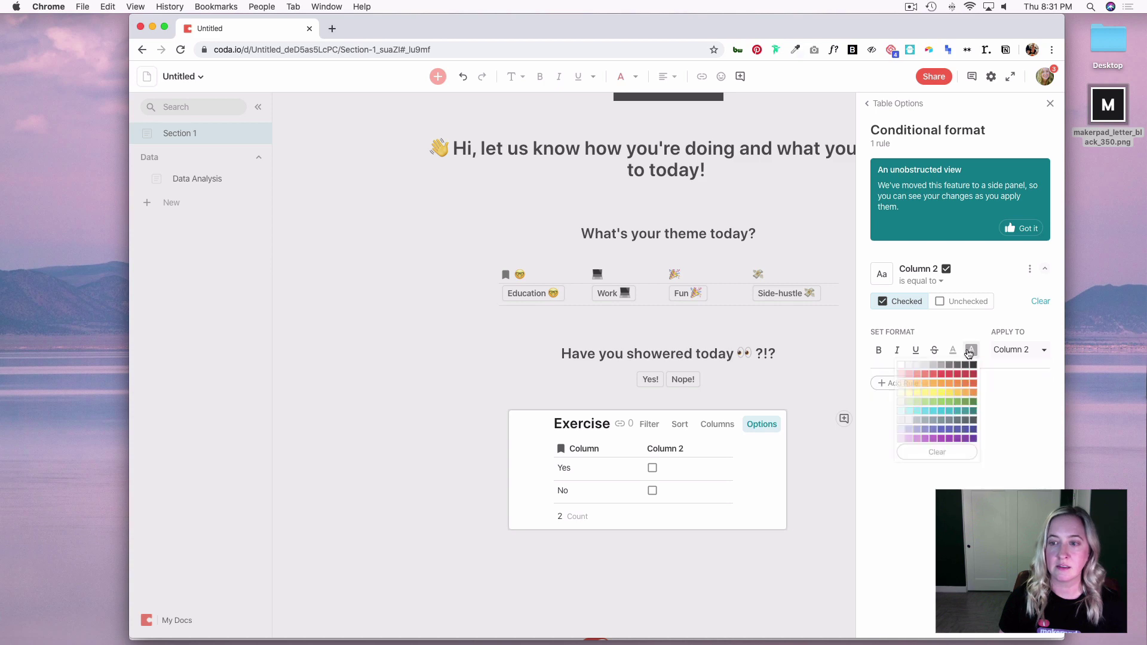
click(915, 405)
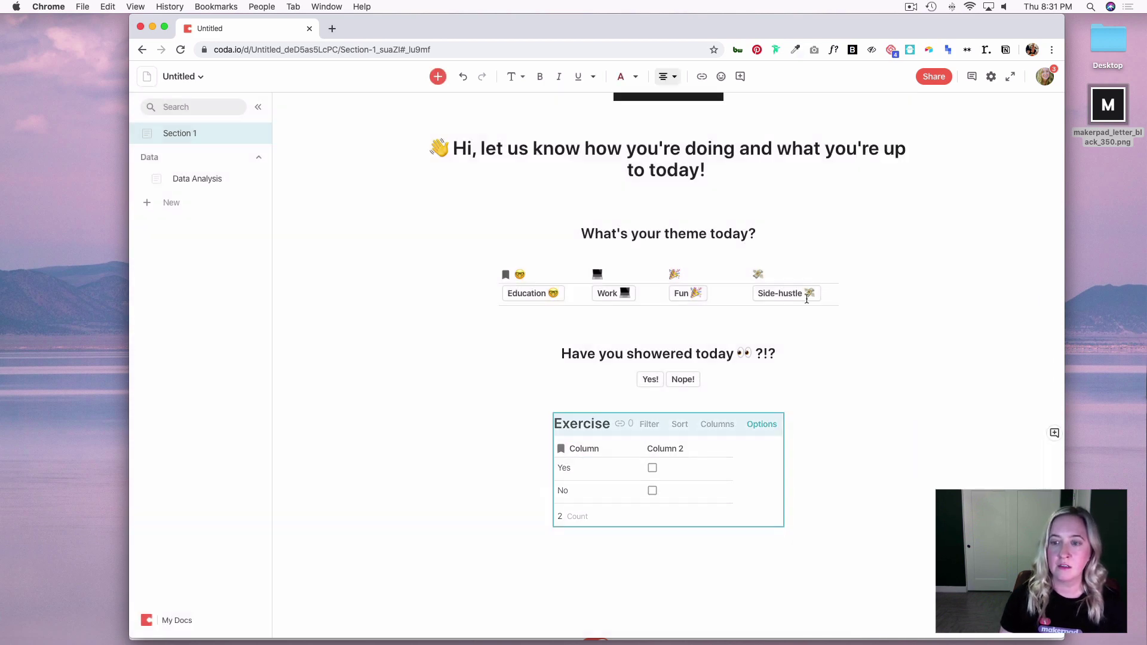
- Test the conditional format by ticking the Yes and No checkboxes in the Exercise table, and leave both unticked
click(675, 477)
click(653, 468)
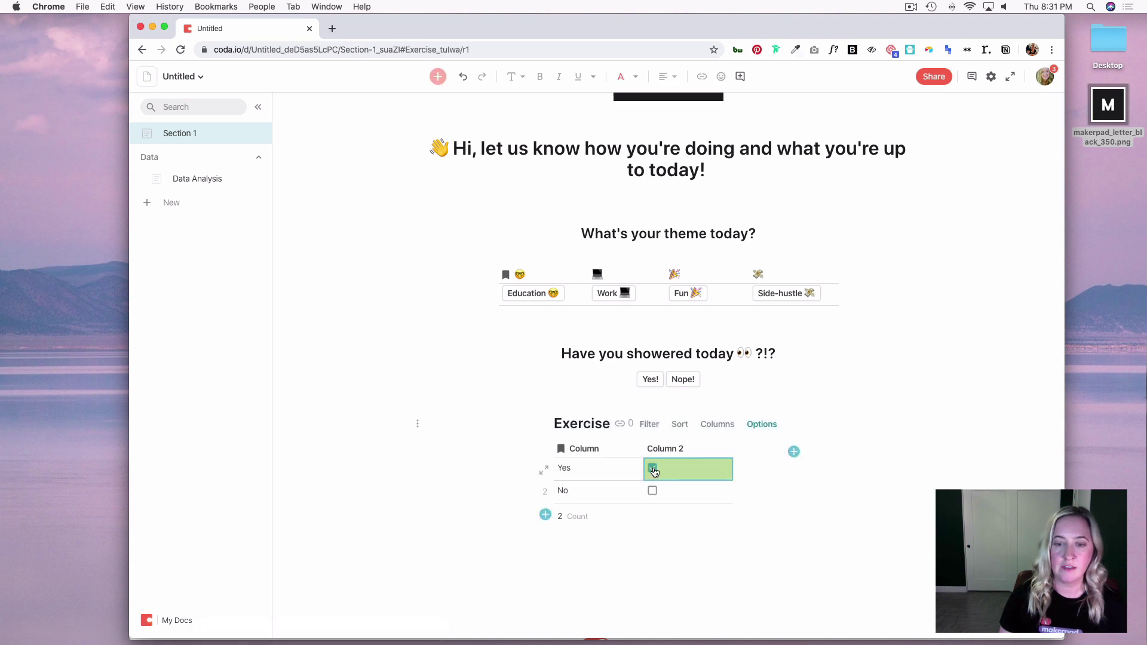
click(653, 494)
click(653, 493)
click(653, 494)
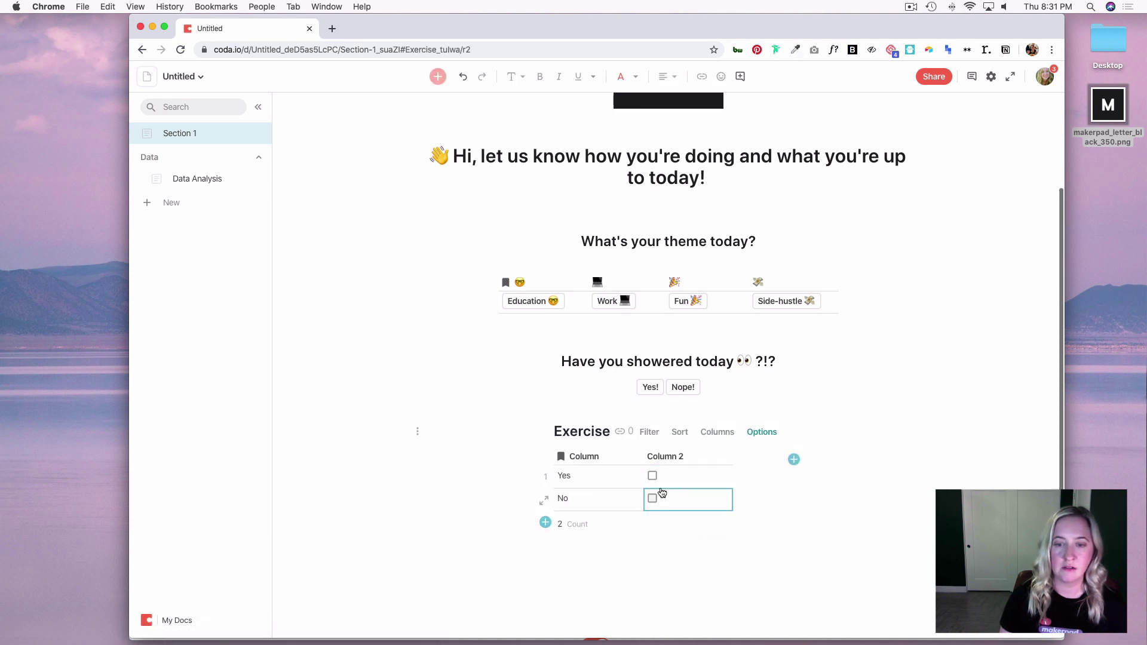
- Open the Automations section of the doc settings
click(992, 78)
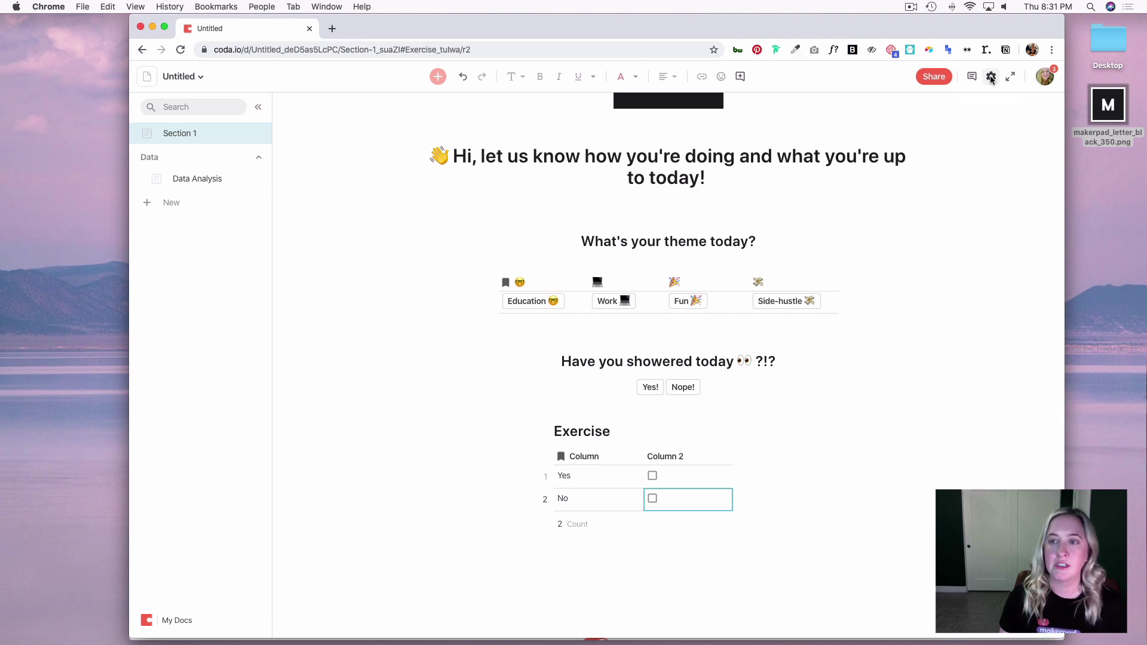
click(992, 206)
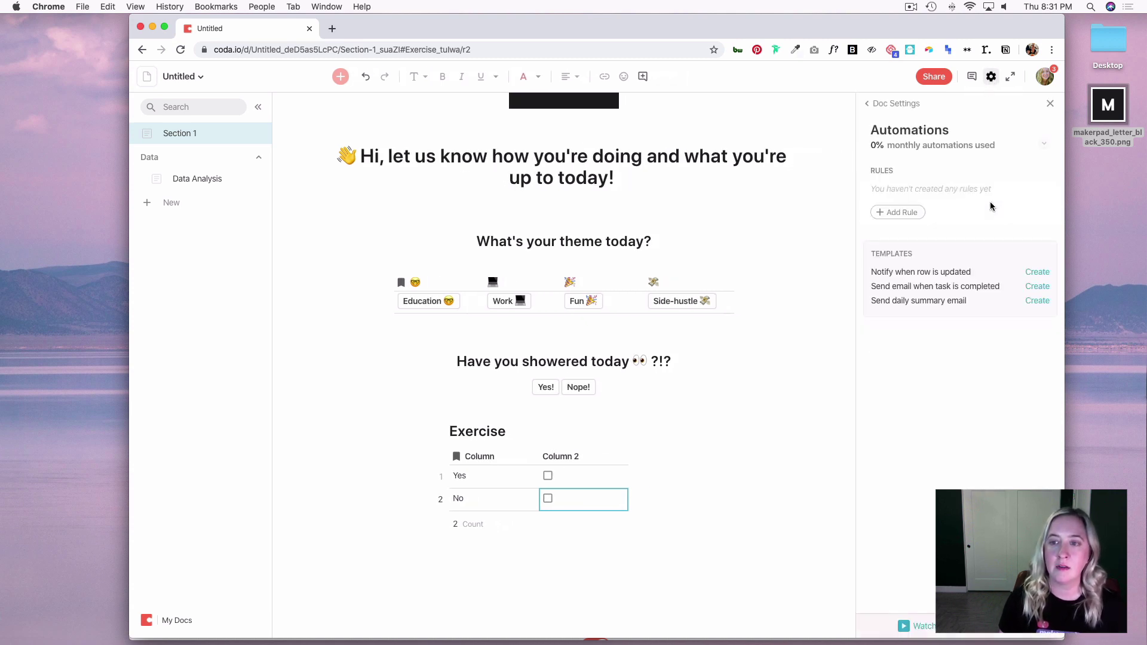
- Create an automation rule triggered by a row change in Column 2 of the Exercise table
click(895, 212)
click(933, 203)
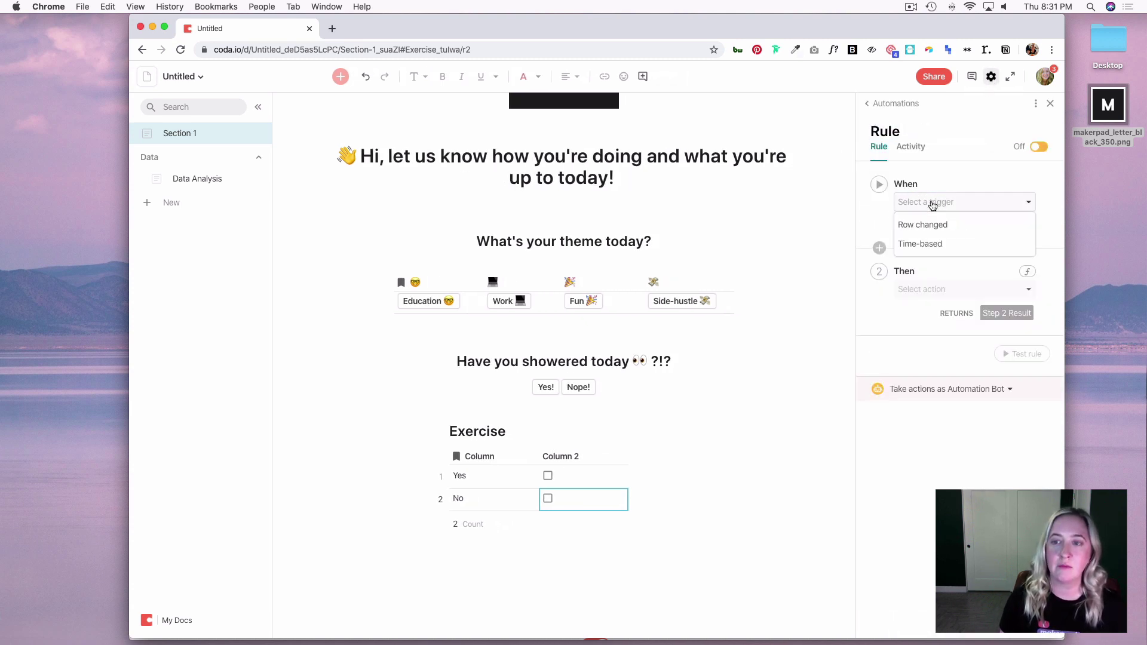
click(930, 218)
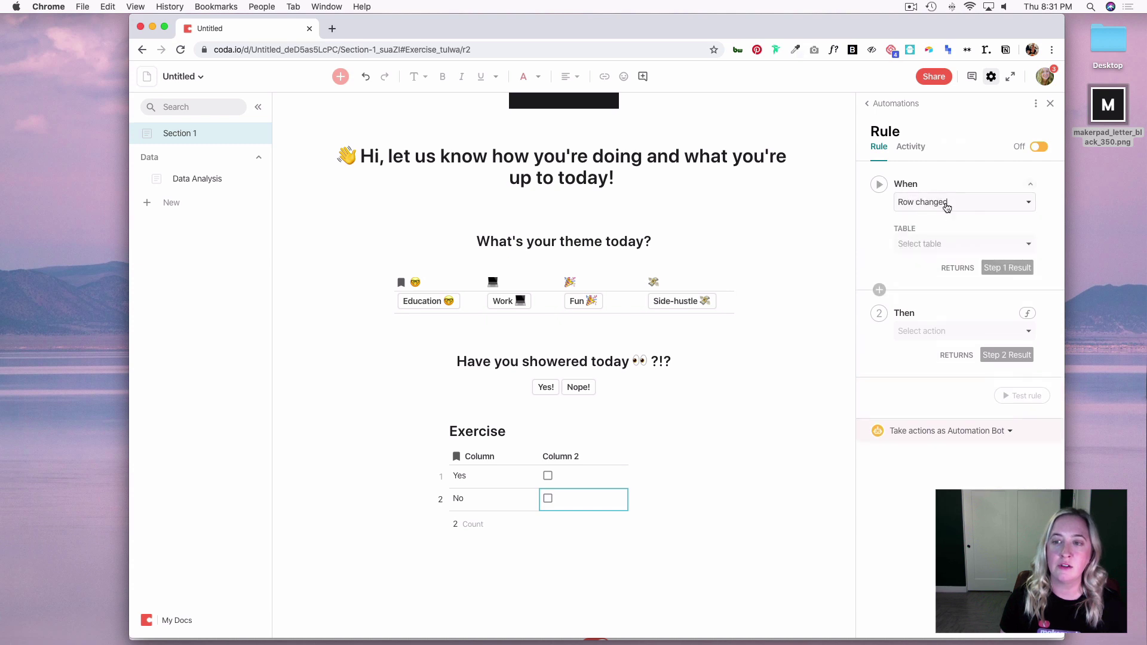
click(940, 244)
click(944, 266)
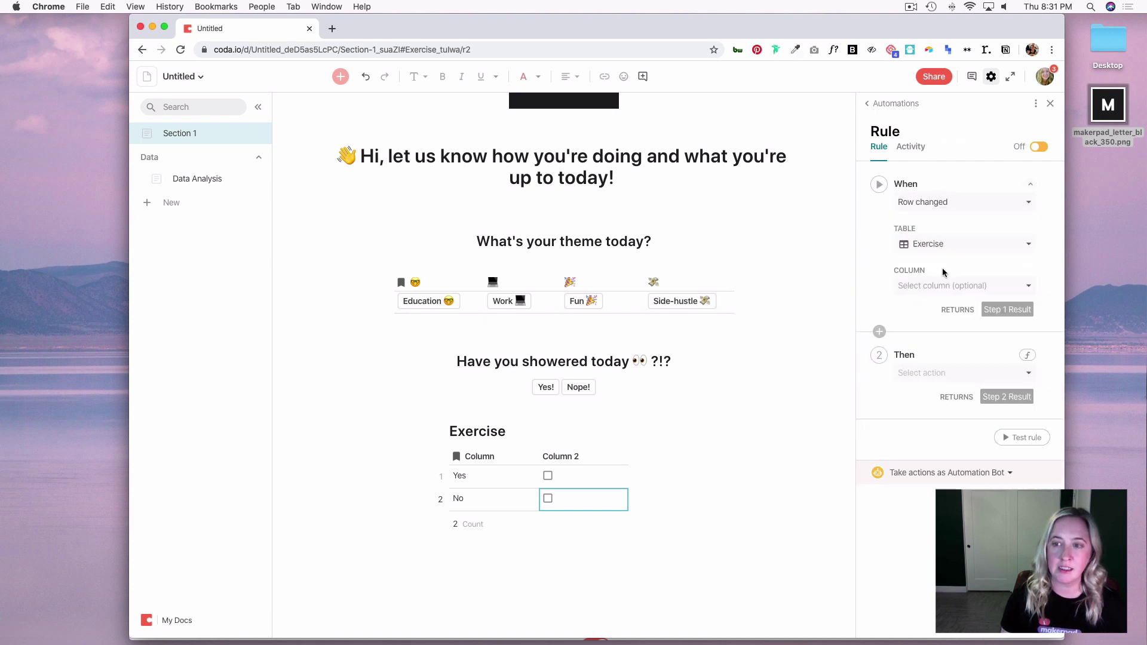
click(954, 285)
click(954, 328)
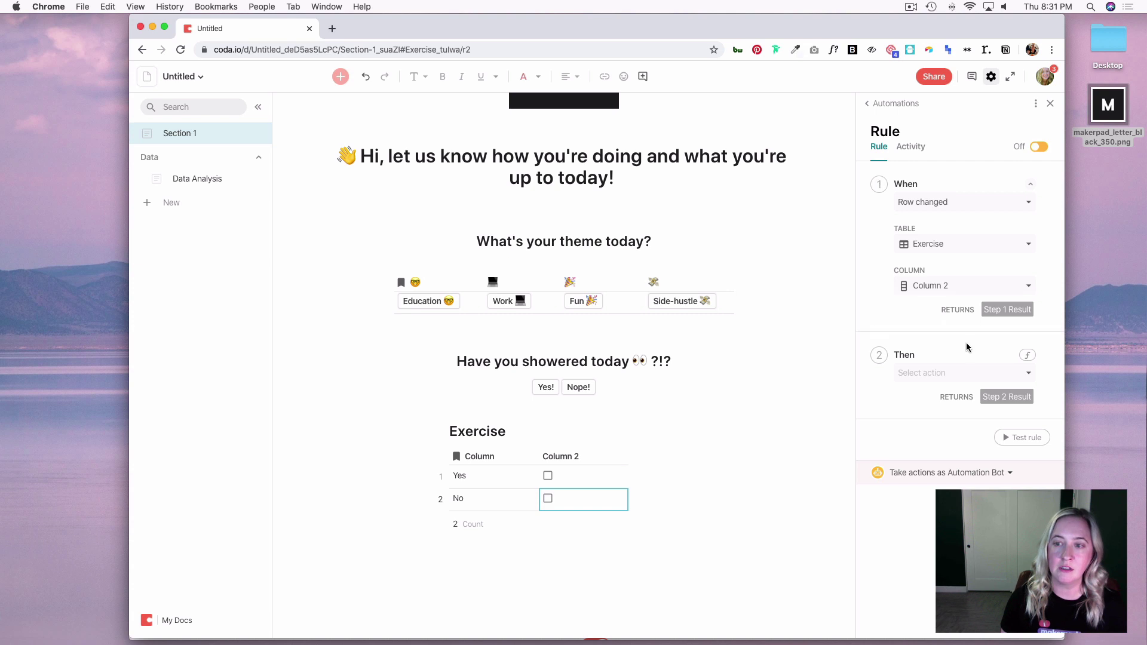
- Set the rule's action to add a row to the Exercise Analysis table
click(971, 373)
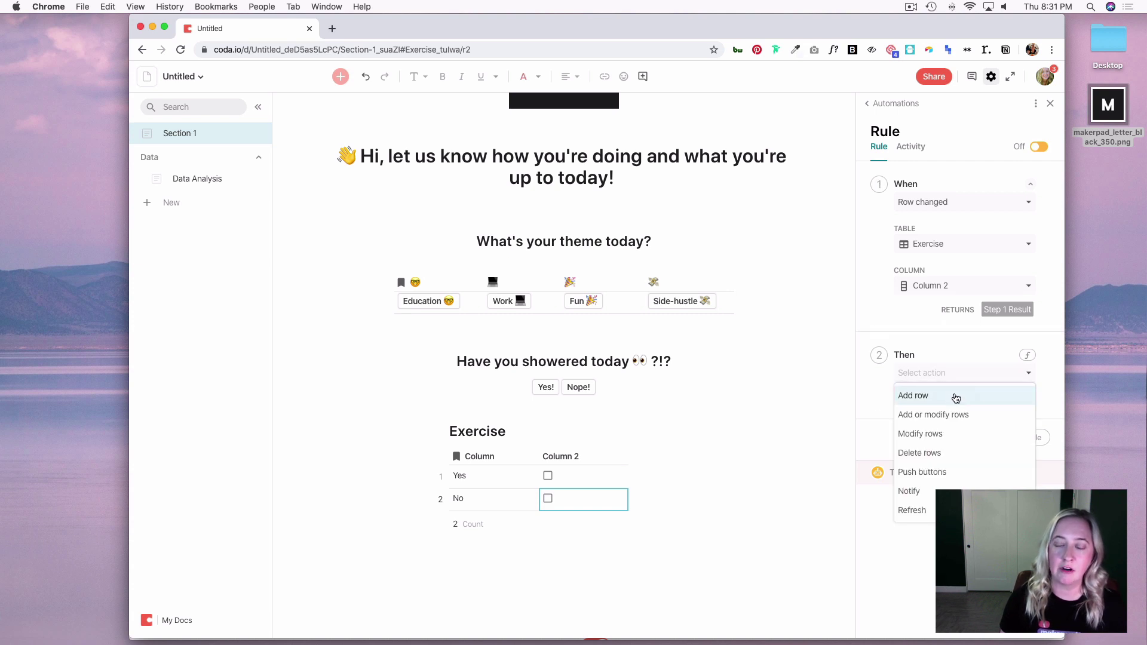
click(956, 398)
click(941, 419)
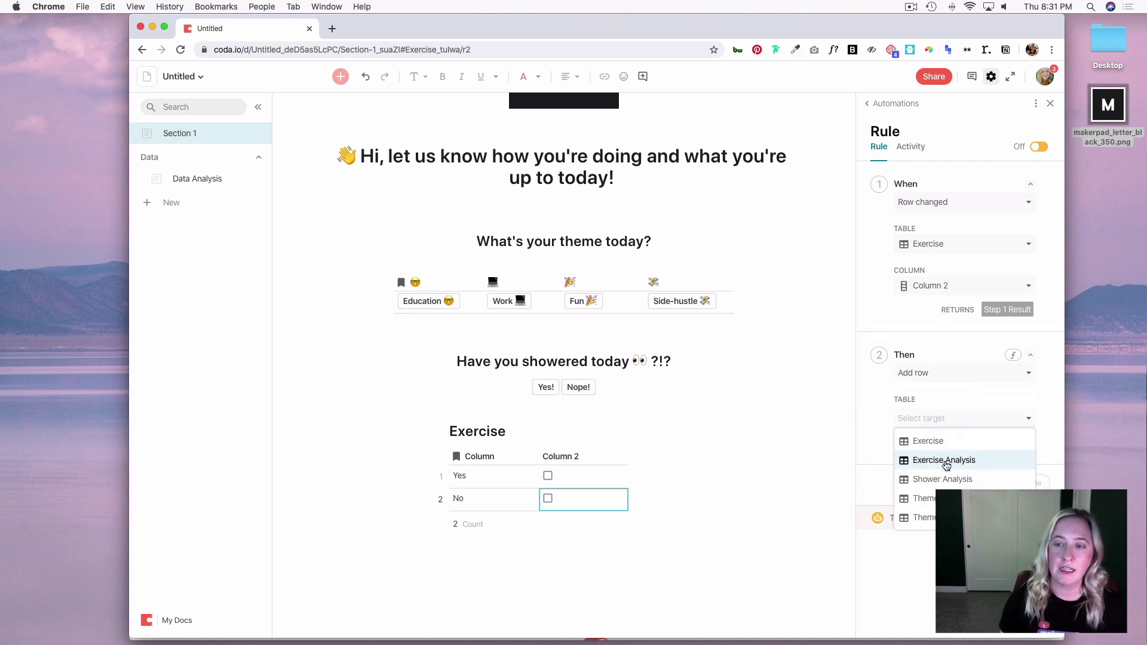
click(945, 460)
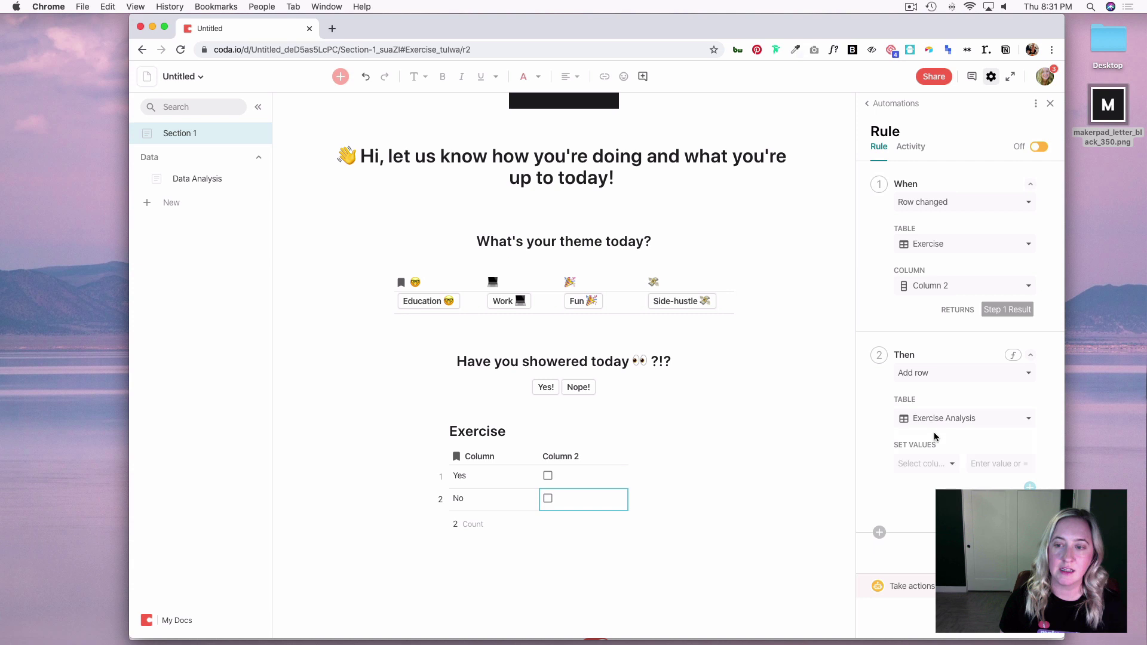
- Map the new row's Yes / No column to the formula Exercise.Column 2
click(930, 464)
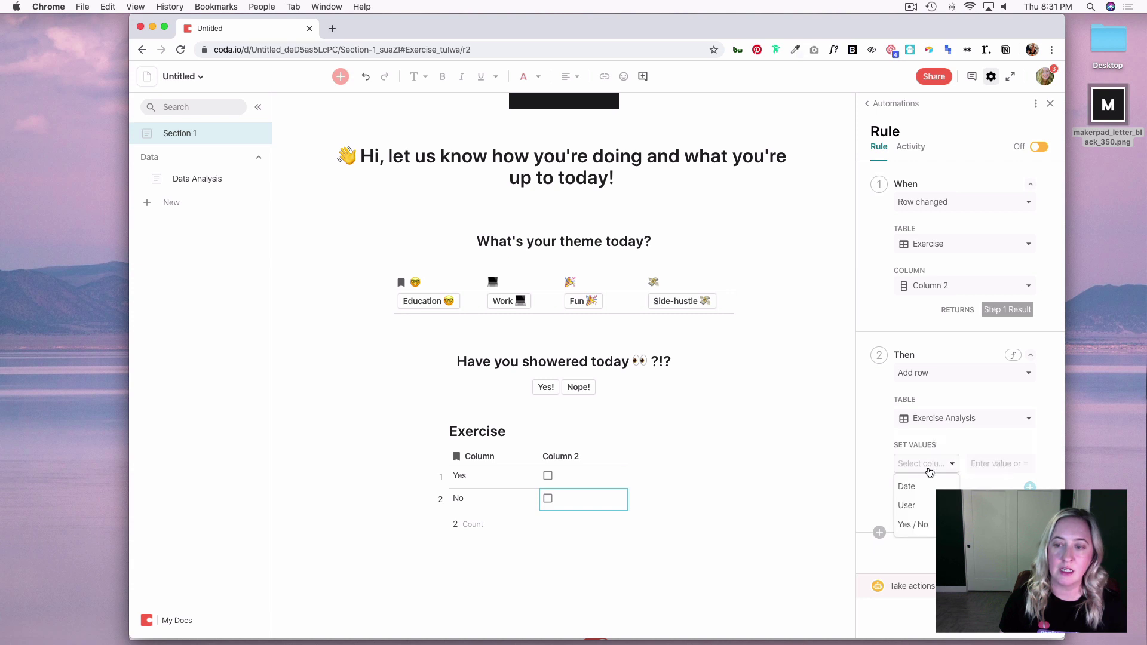
click(921, 525)
click(980, 464)
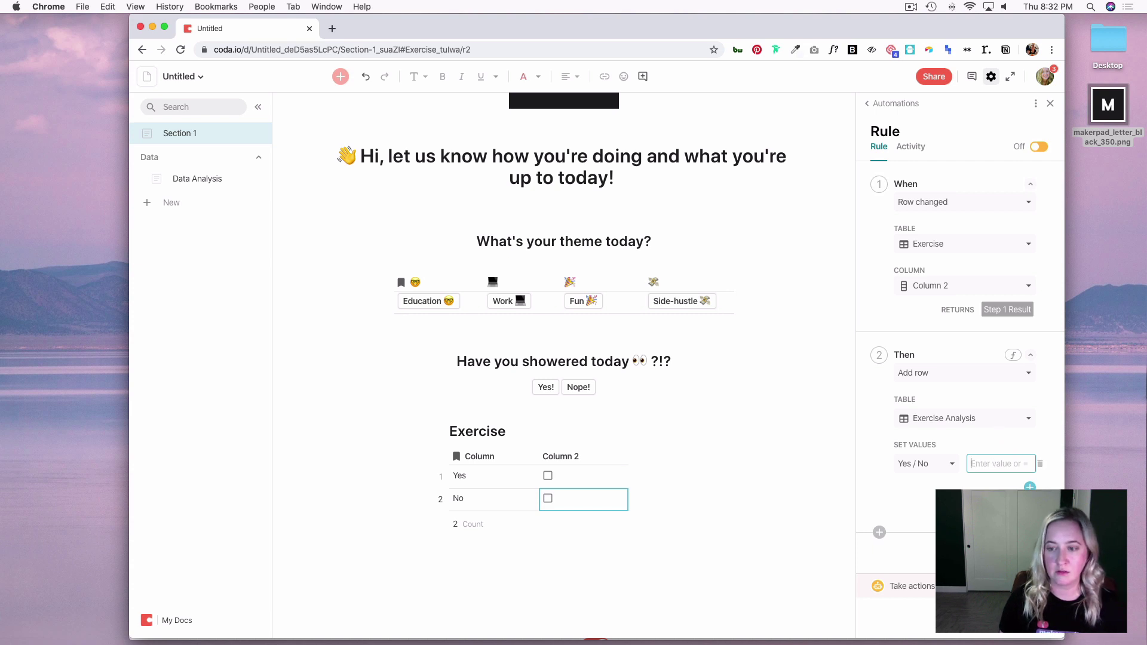
text(=)
text(exercise Analysis)
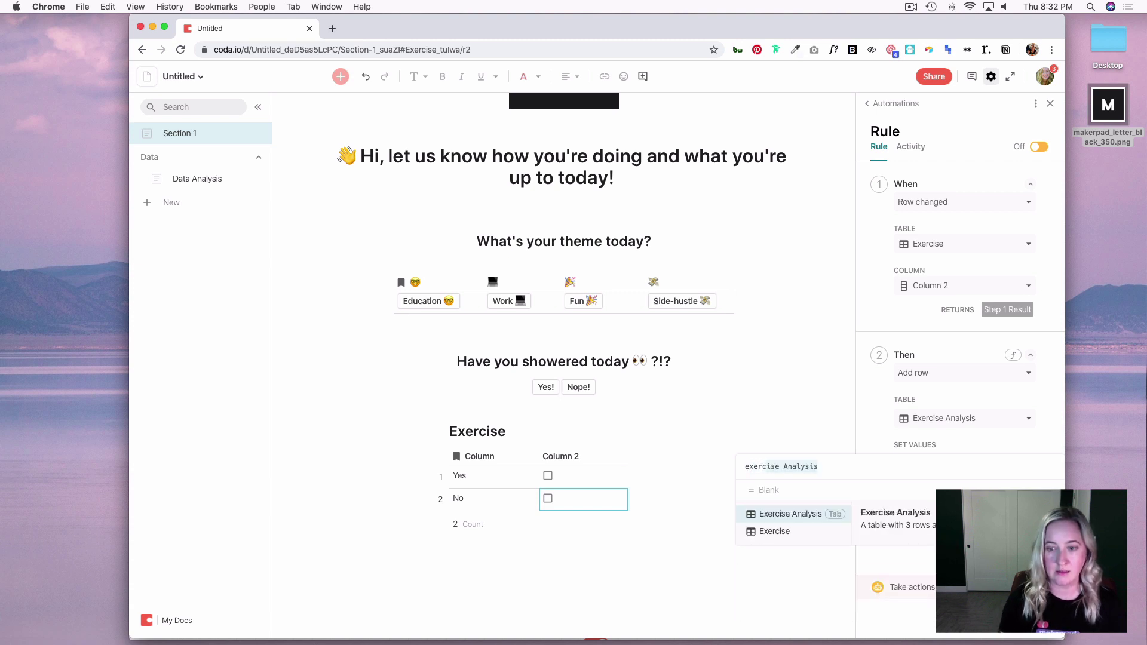
click(788, 531)
click(793, 532)
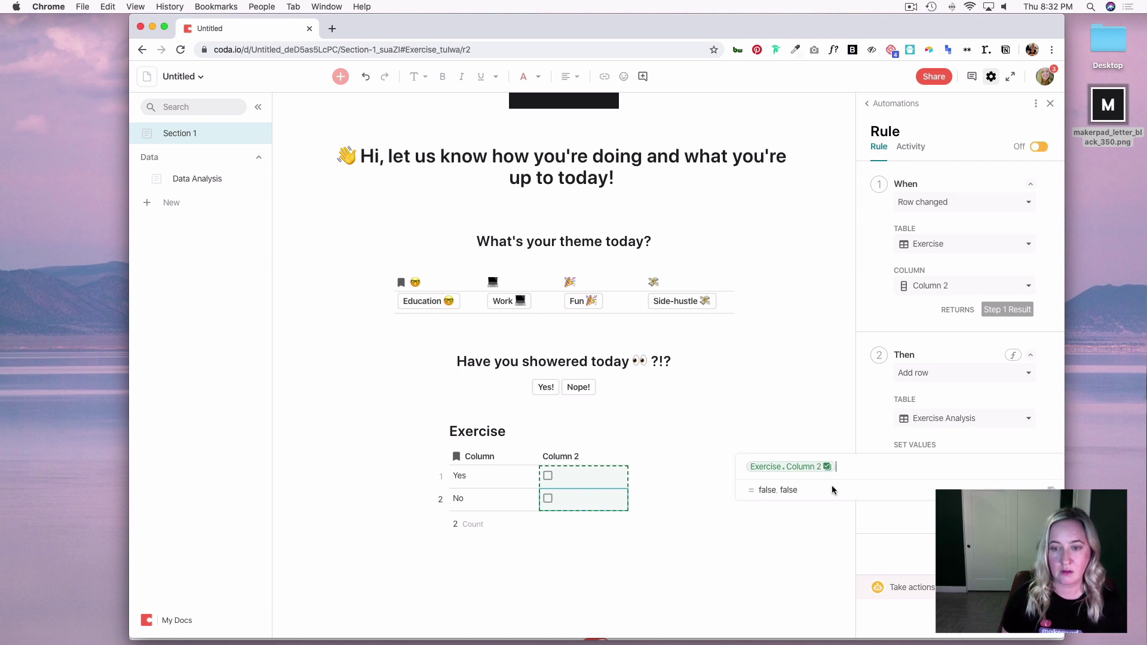
key(Return)
- Add value mappings to the rule that set Date to Today() and User to User()
click(1029, 488)
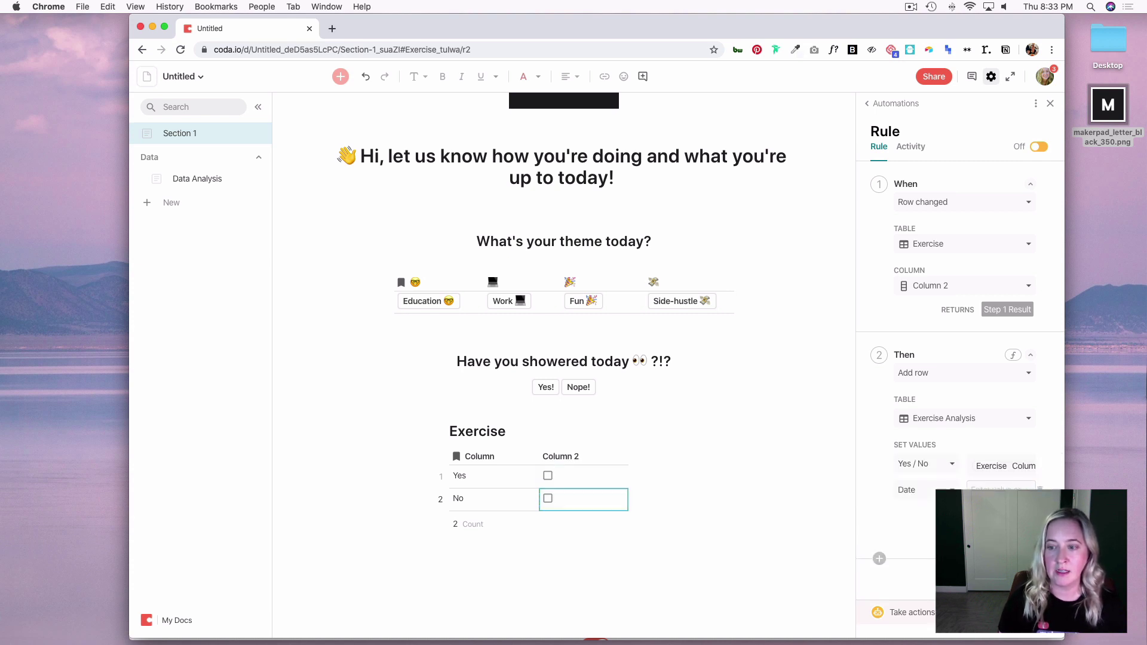
click(1011, 489)
text(Today())
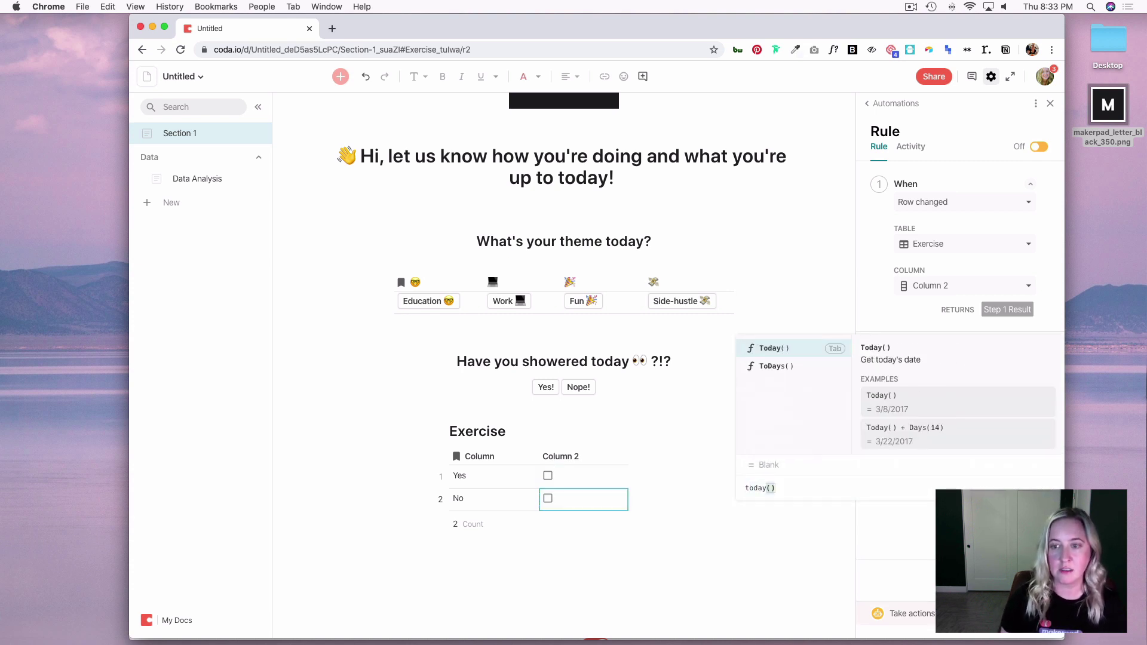
key(Return)
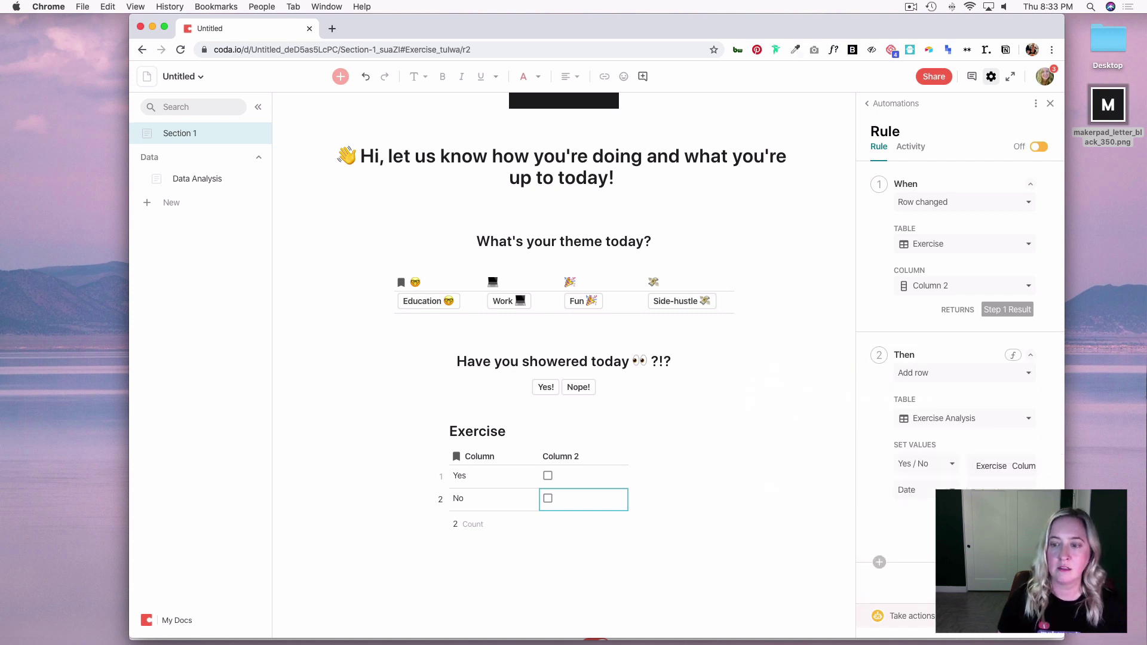
text(user())
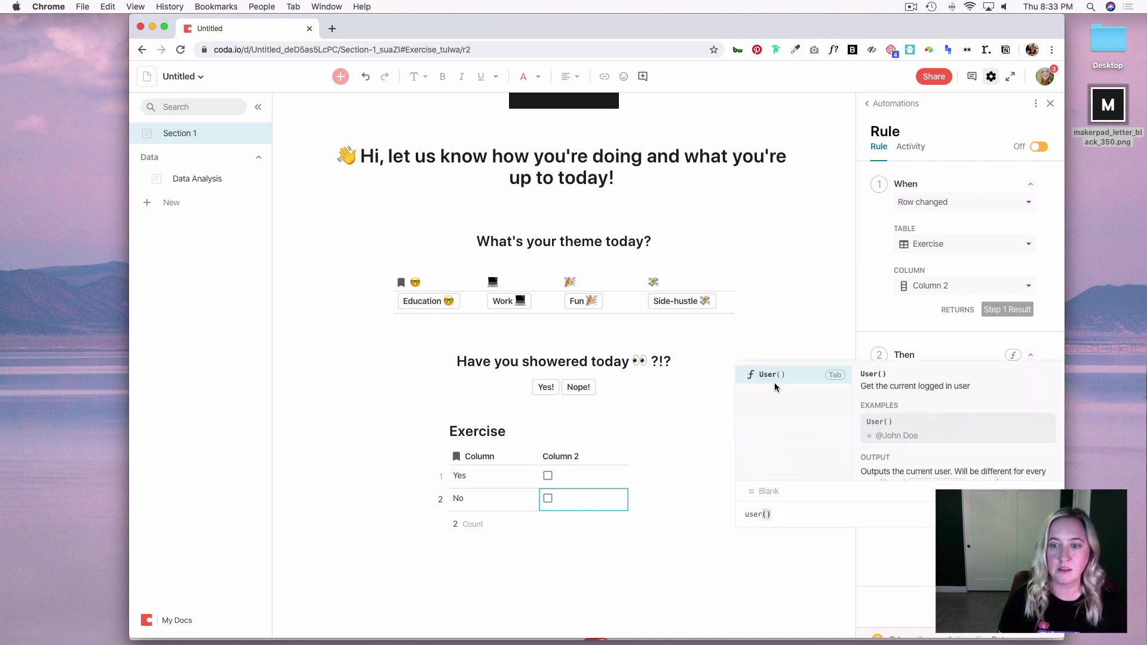
key(Return)
key(Return)
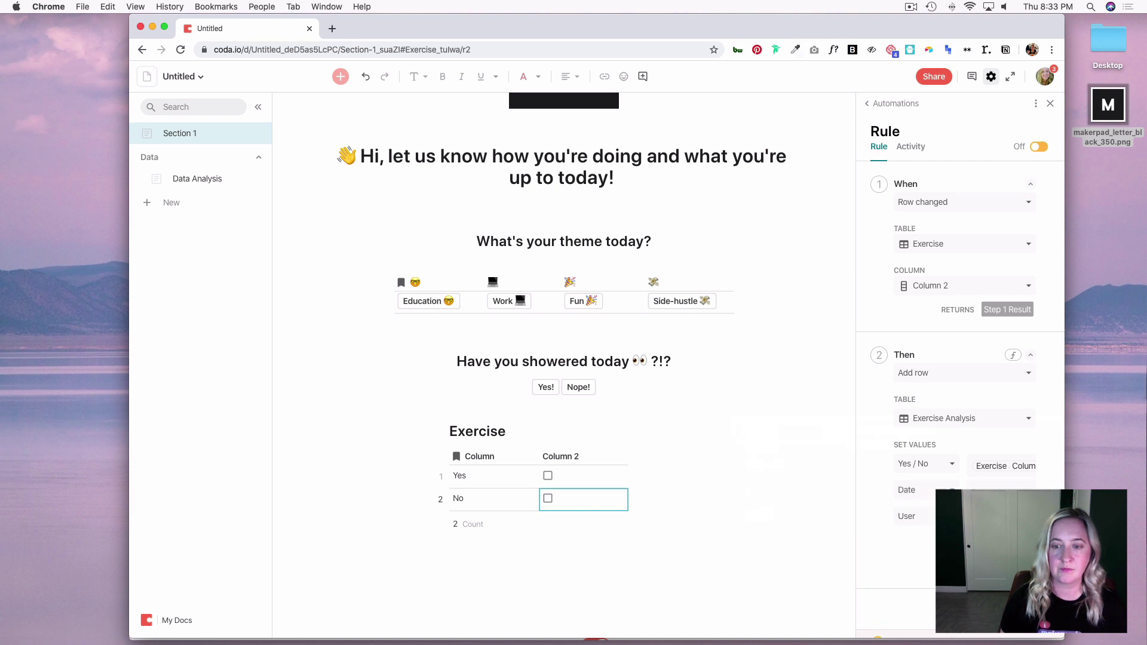
- Turn the automation rule on and close its settings
scroll(727, 386, up, 1)
click(789, 551)
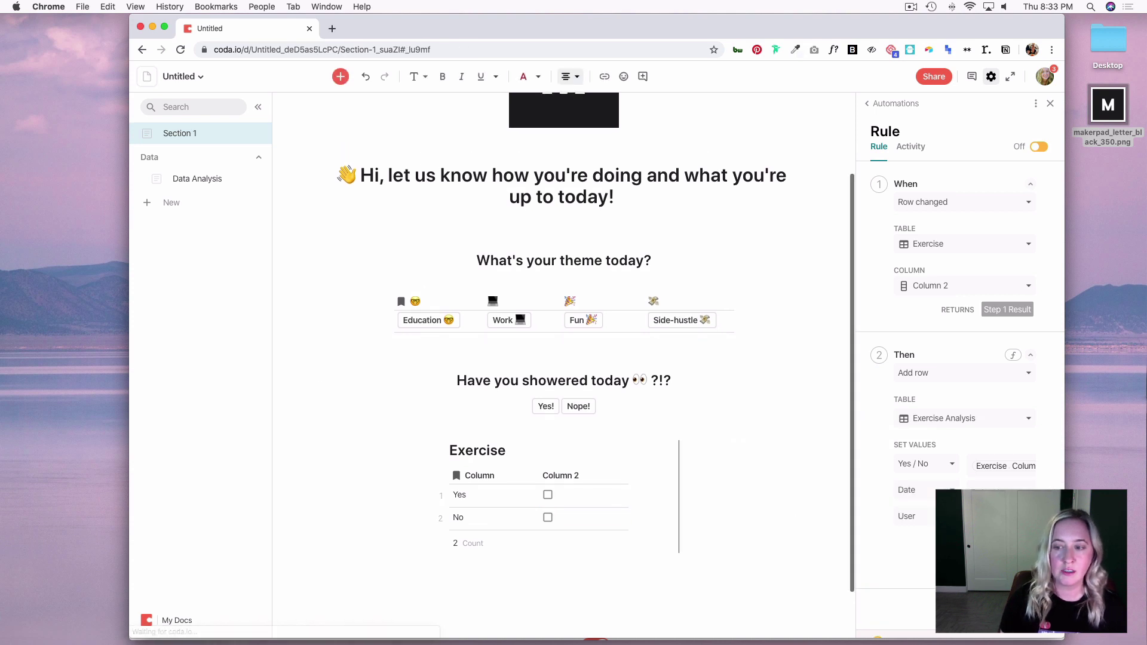
click(1039, 131)
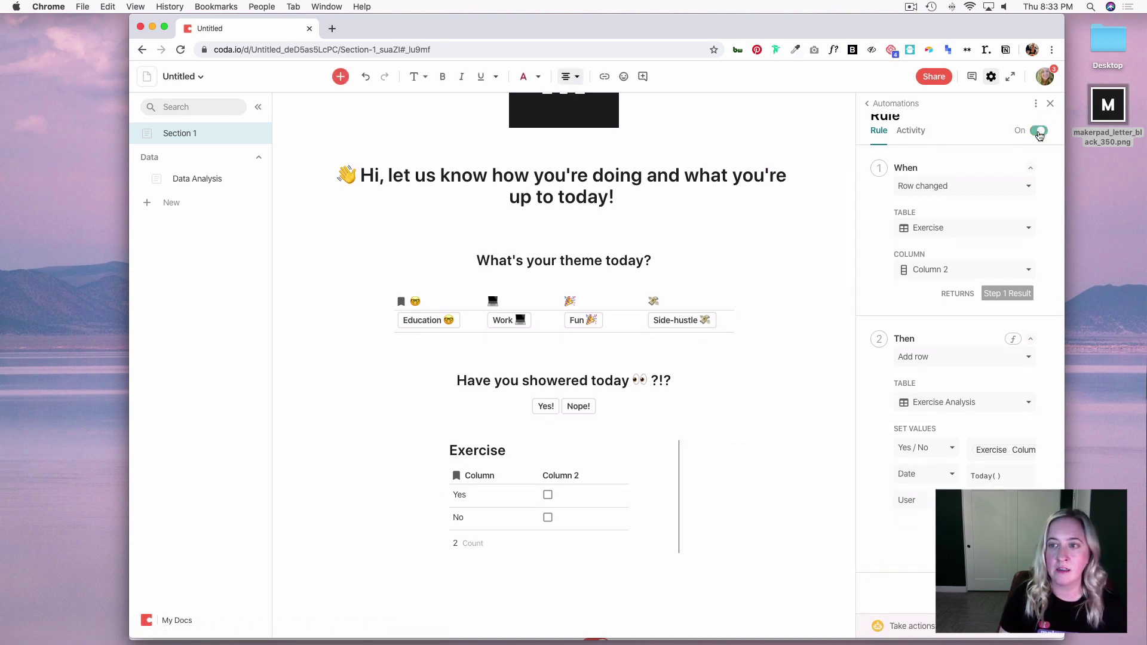
click(1050, 103)
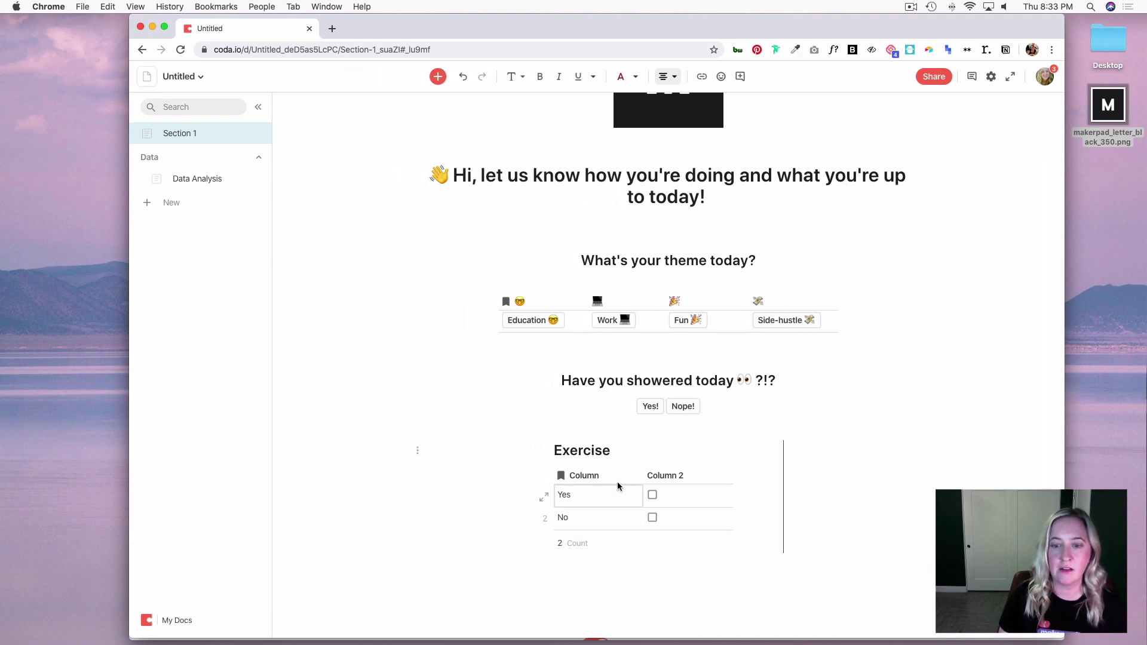
- Hide the Exercise table's title and turn off its column headers
click(417, 451)
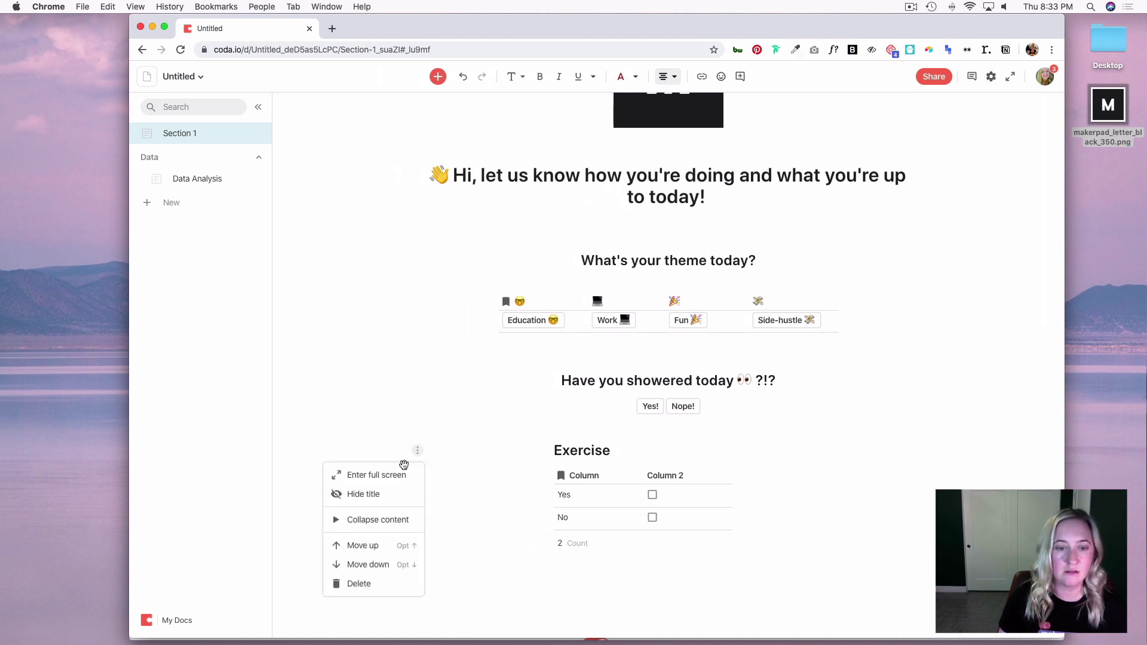
click(394, 494)
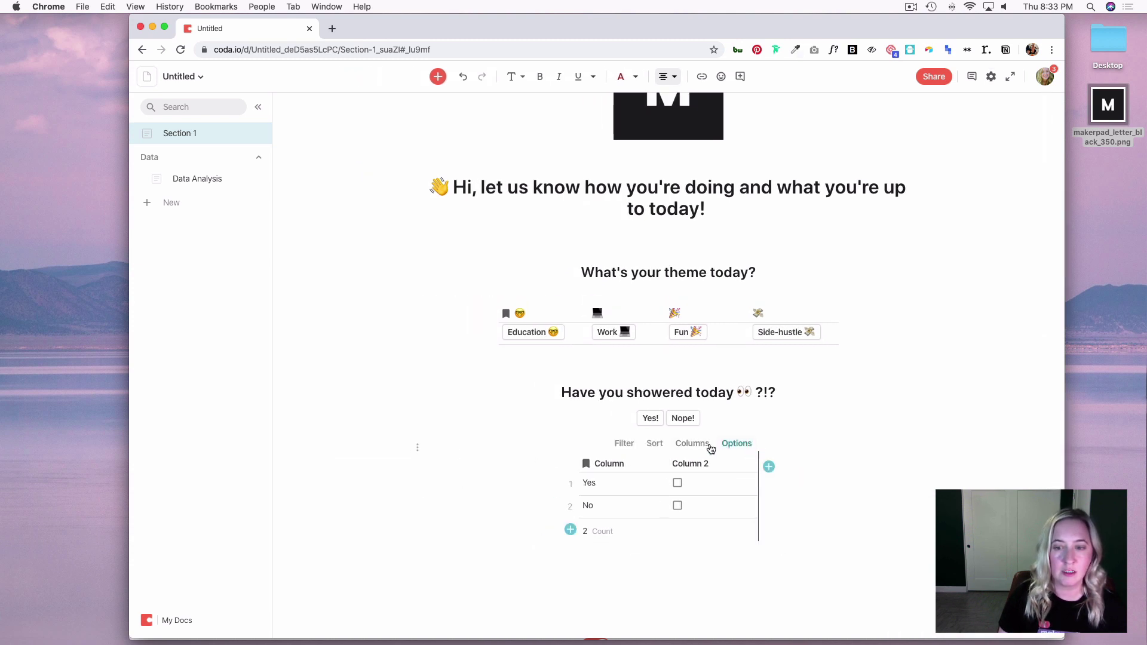
click(706, 447)
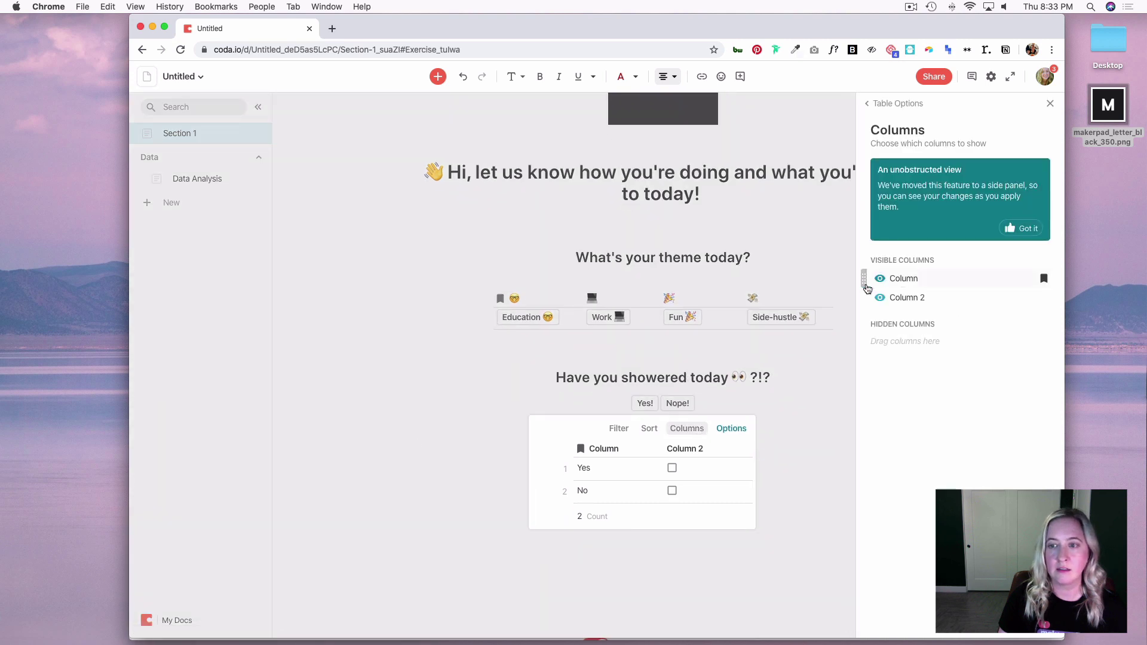
click(738, 432)
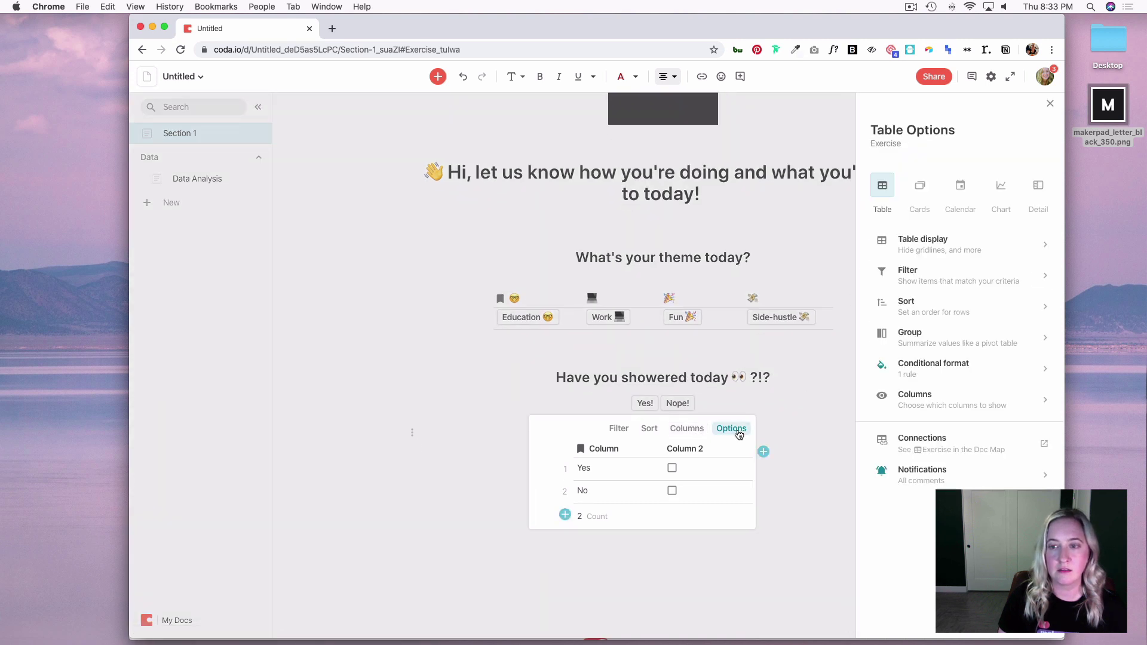
click(1002, 251)
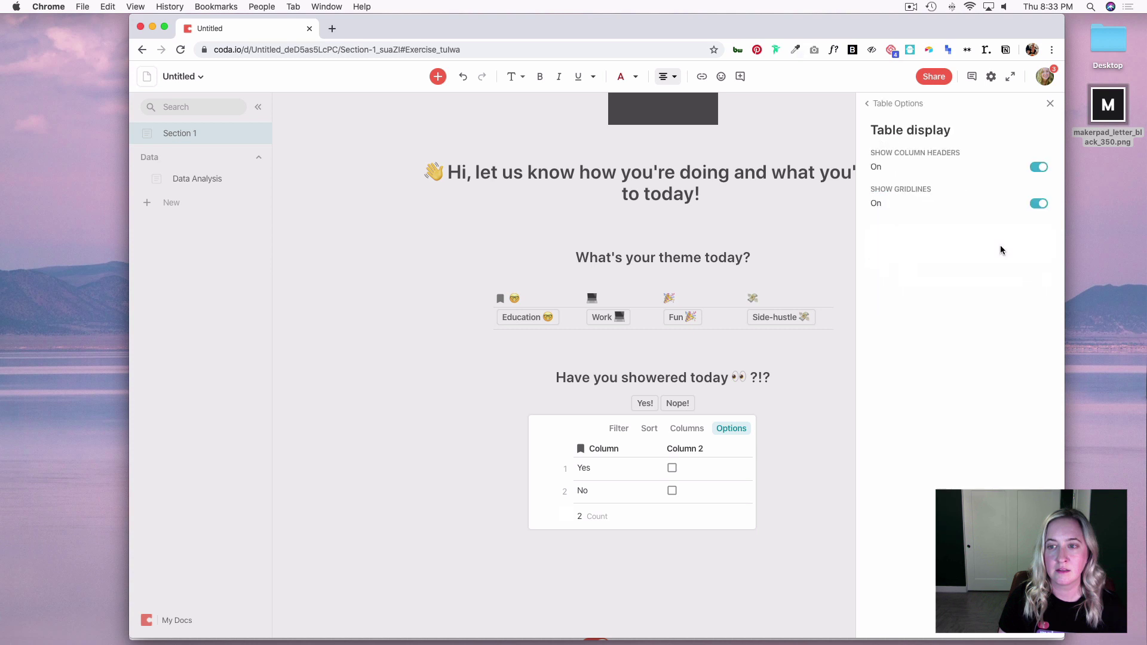
click(1034, 169)
click(1051, 104)
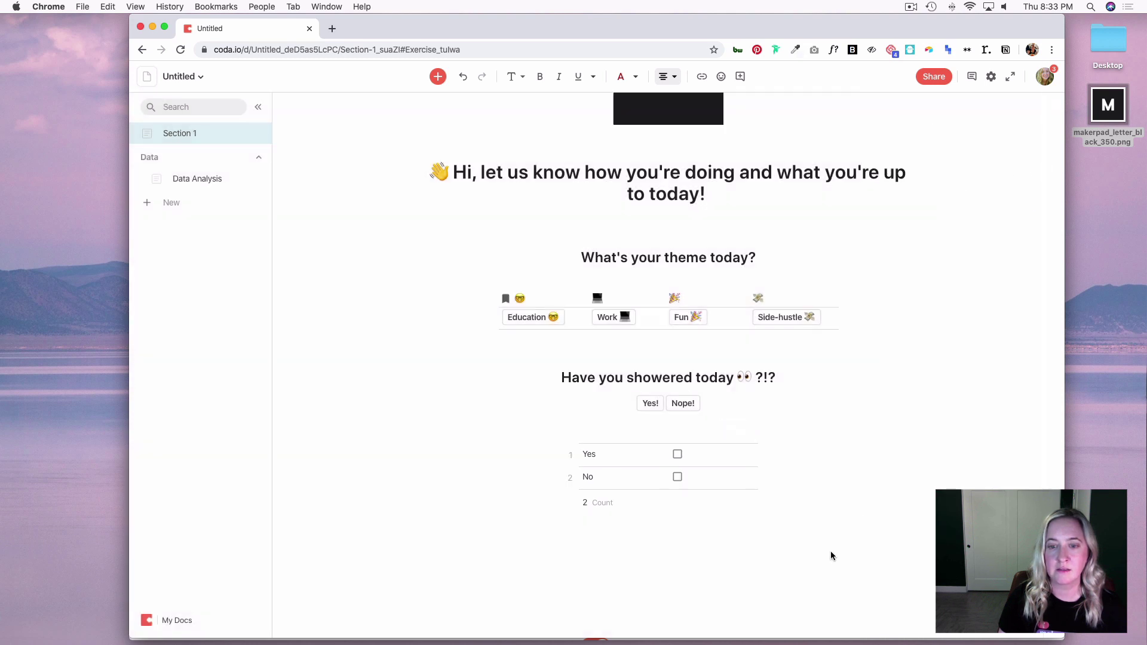
- Set the summary below the Exercise table's first column to None
click(614, 503)
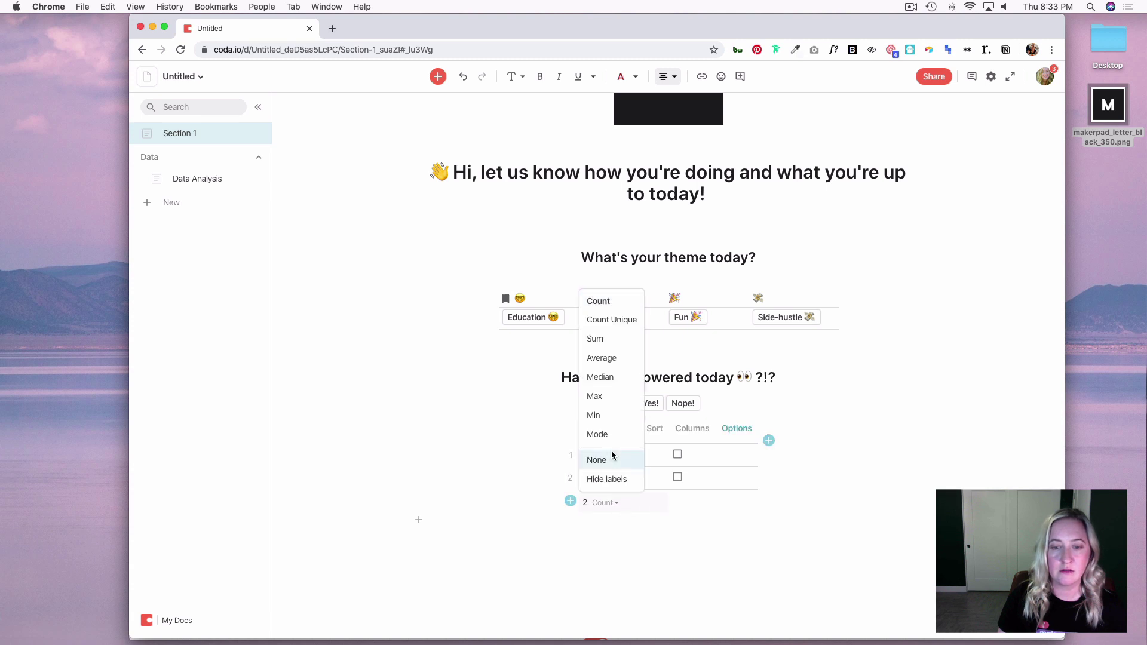
click(611, 459)
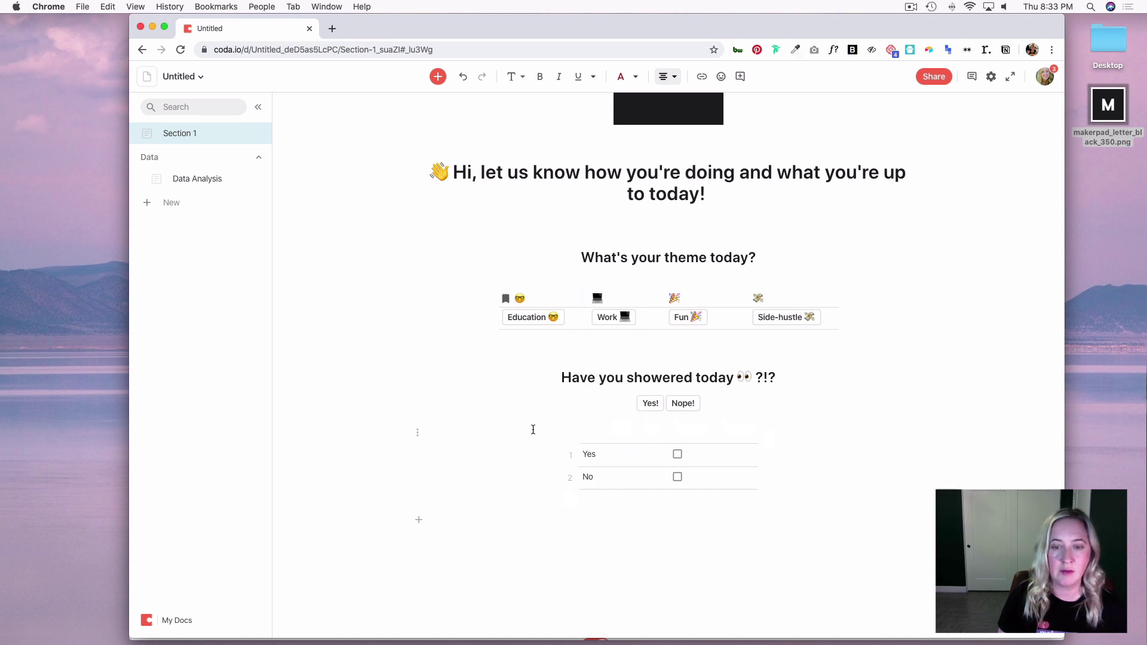
- Add the question "Will you sweat today?" above the Yes/No checkbox table and format it as a level 2 heading
click(669, 418)
key(Return)
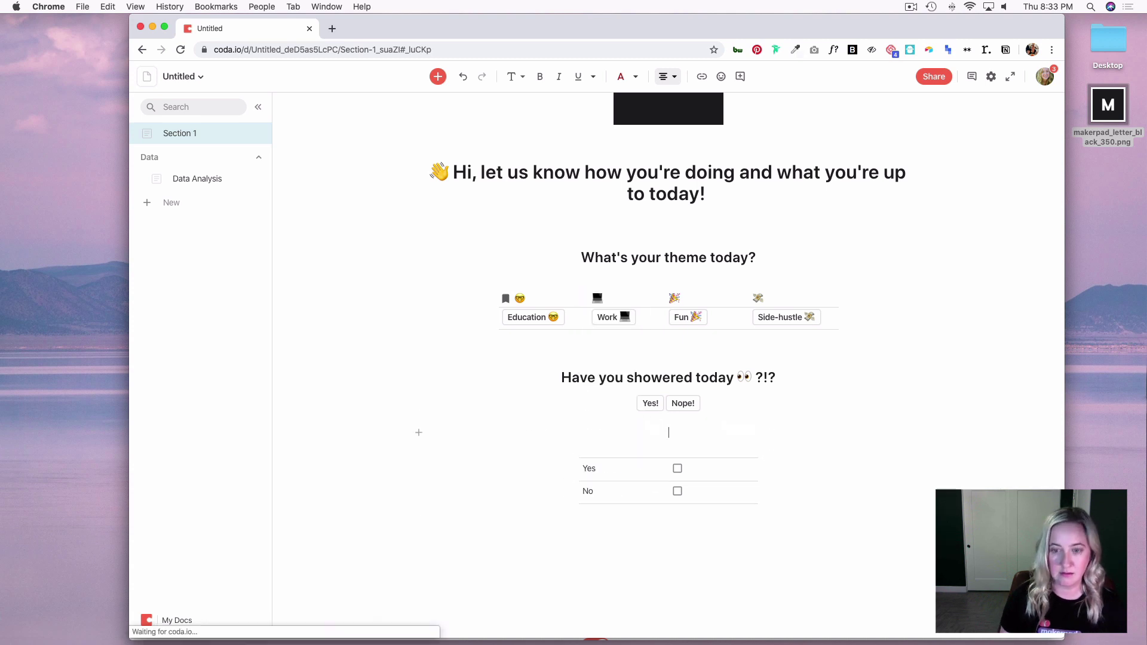
text(Wi)
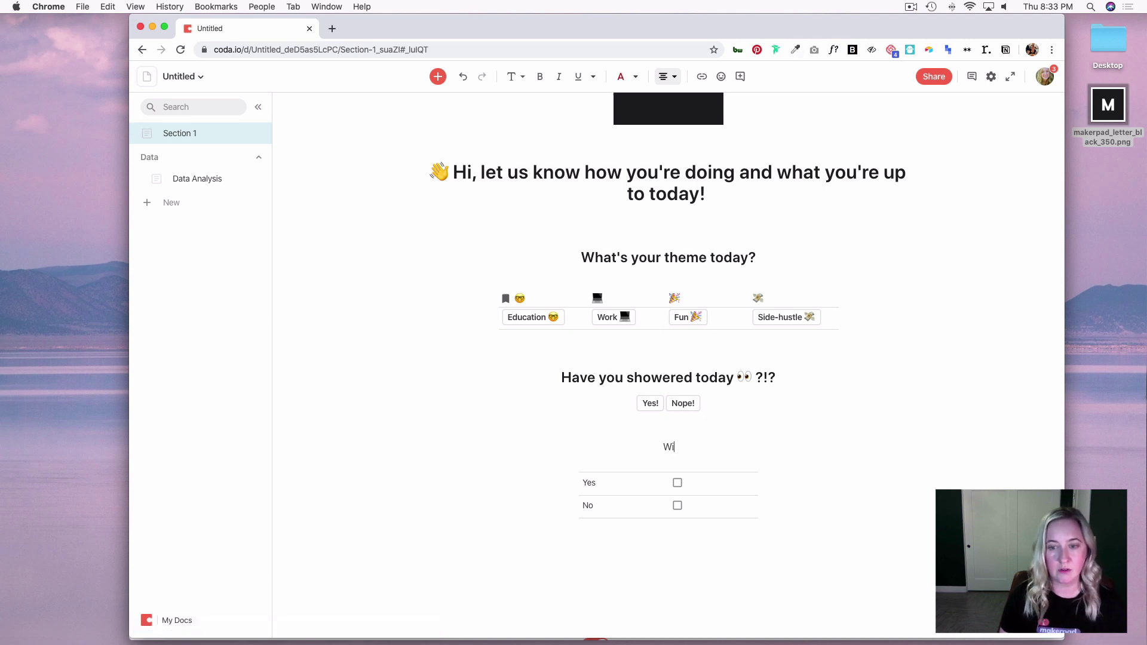
text(ll you swea)
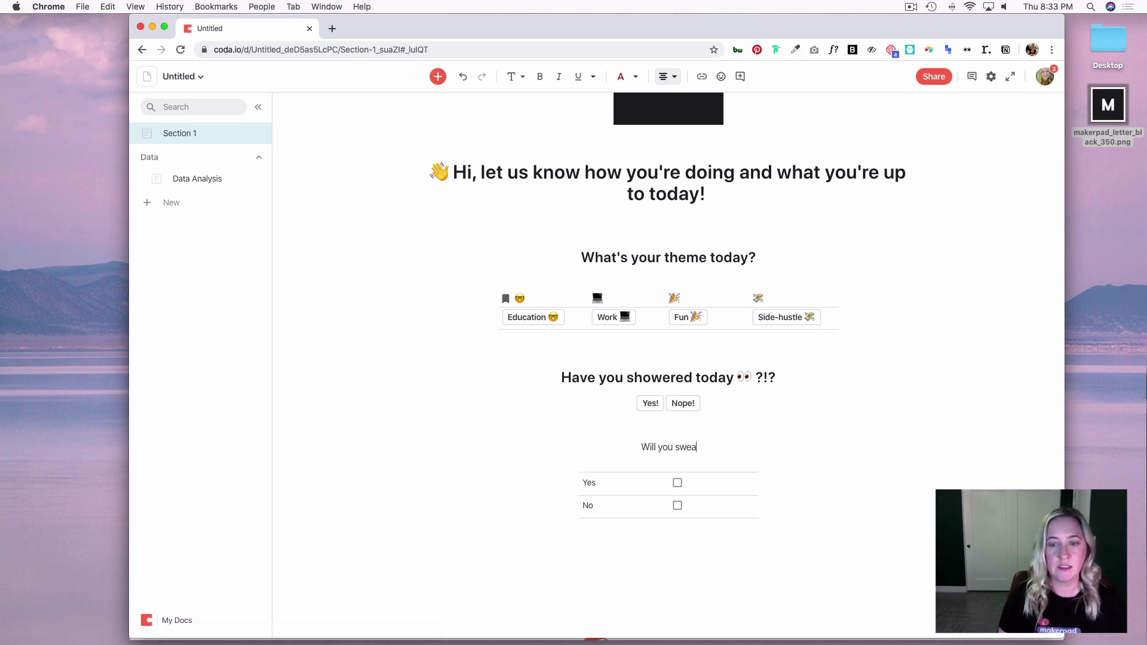
text(t today?)
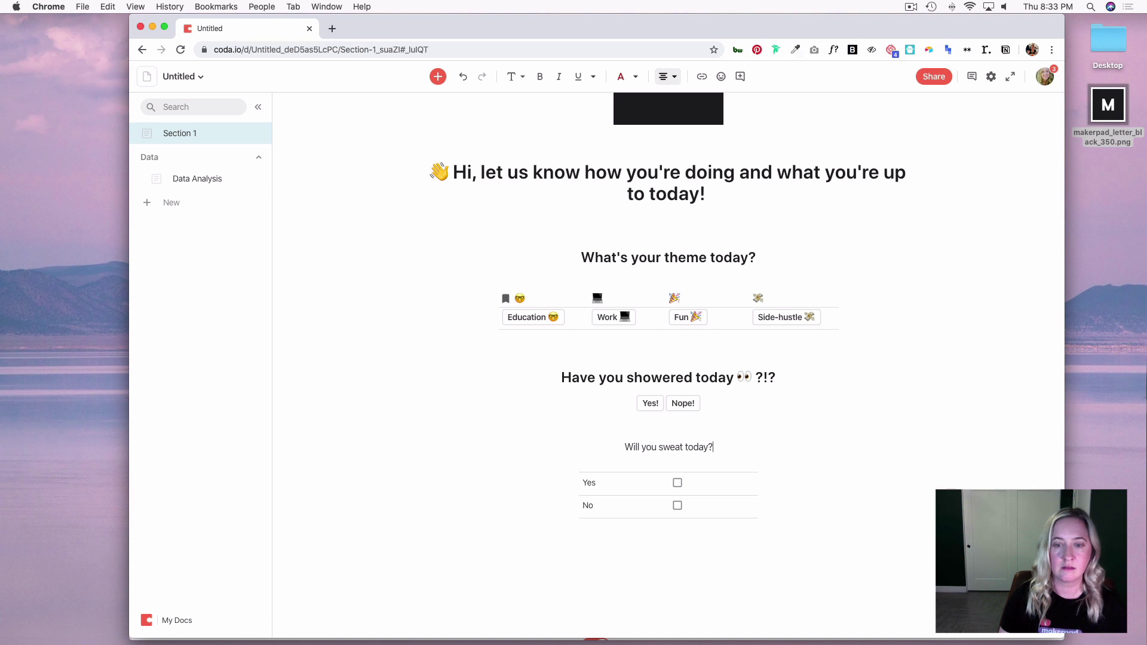
drag(710, 448, 610, 447)
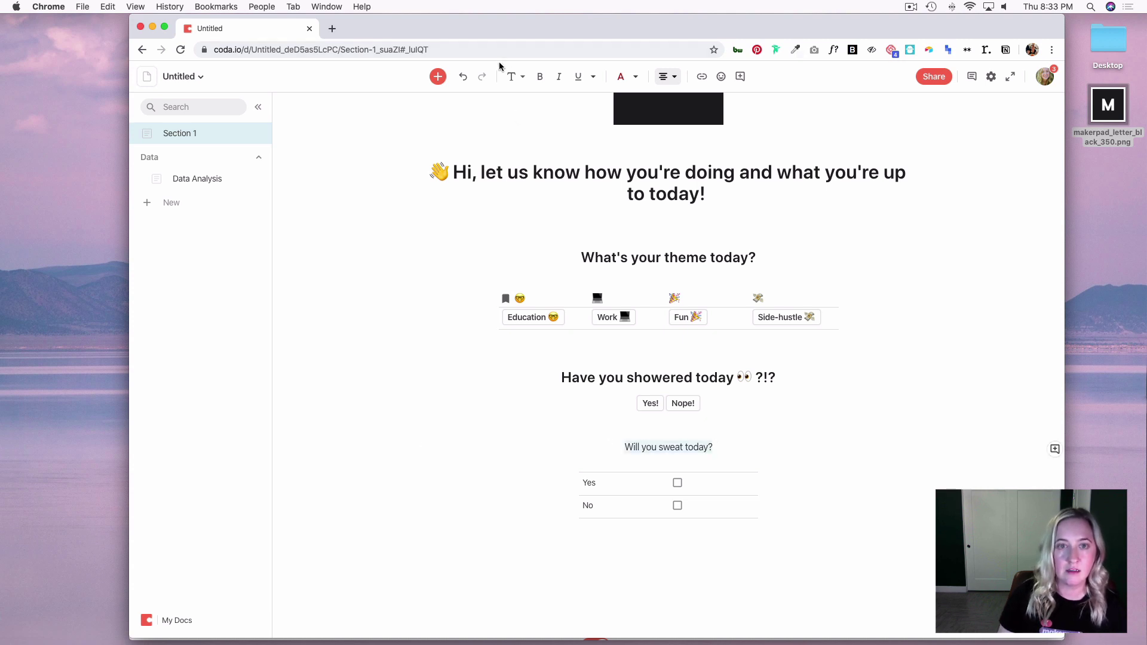
click(514, 77)
click(547, 133)
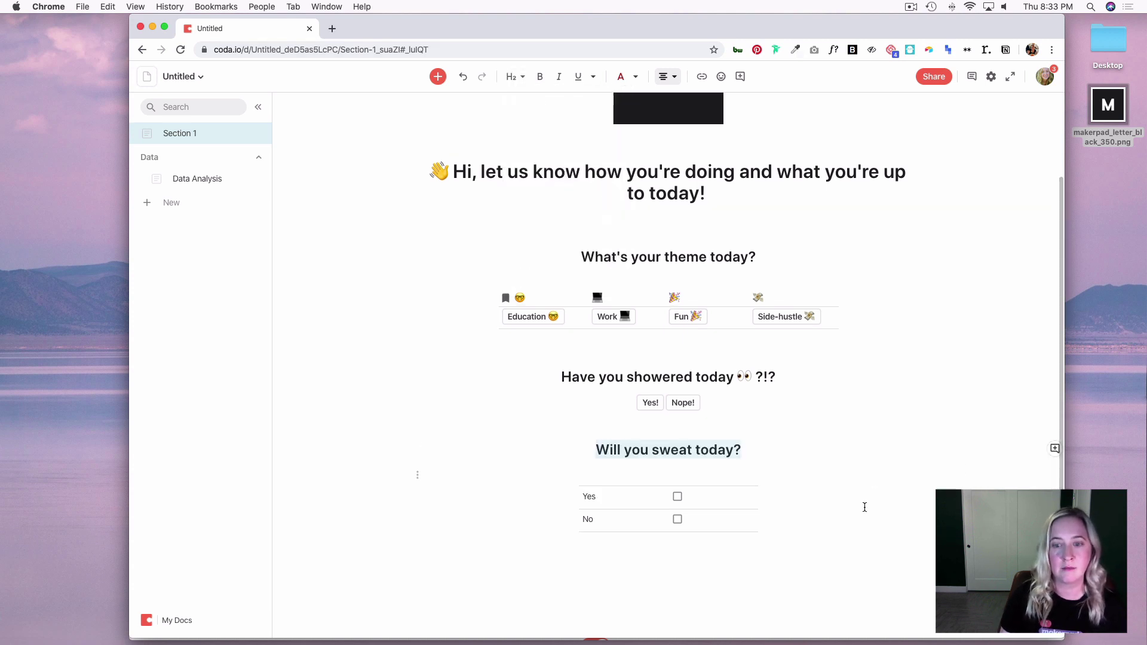
- Add the question "What are you reading/watching/listening to?" below the Yes/No checkbox table and format it as a level 2 heading
click(669, 562)
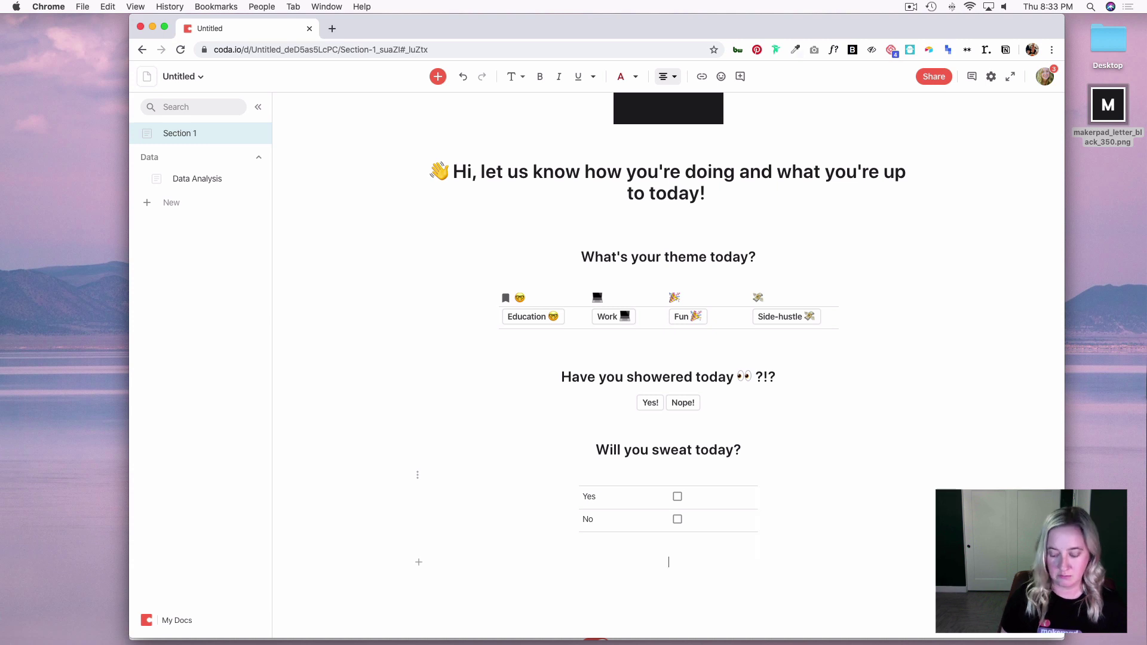
text(Wh)
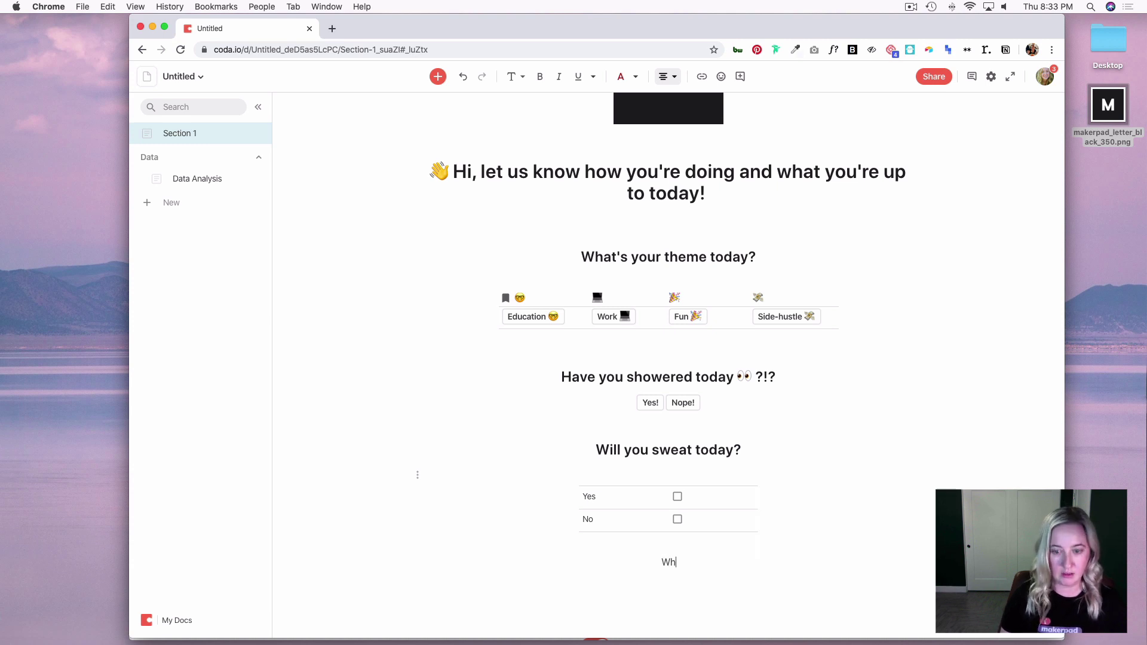
text(at are you reading/)
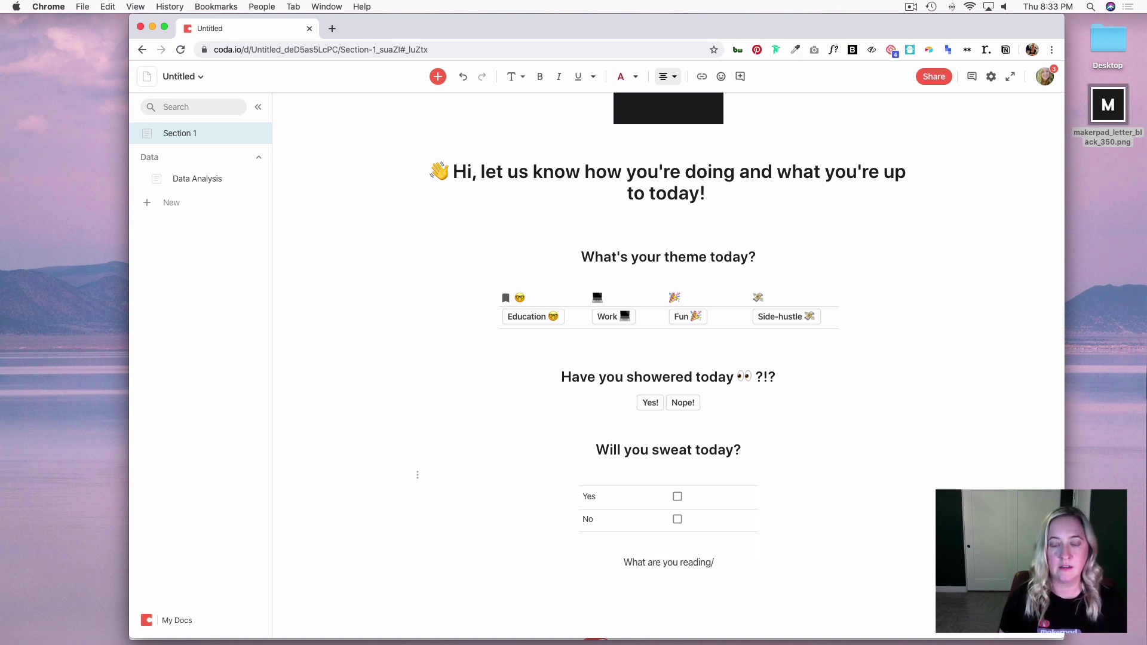
text(watching/ )
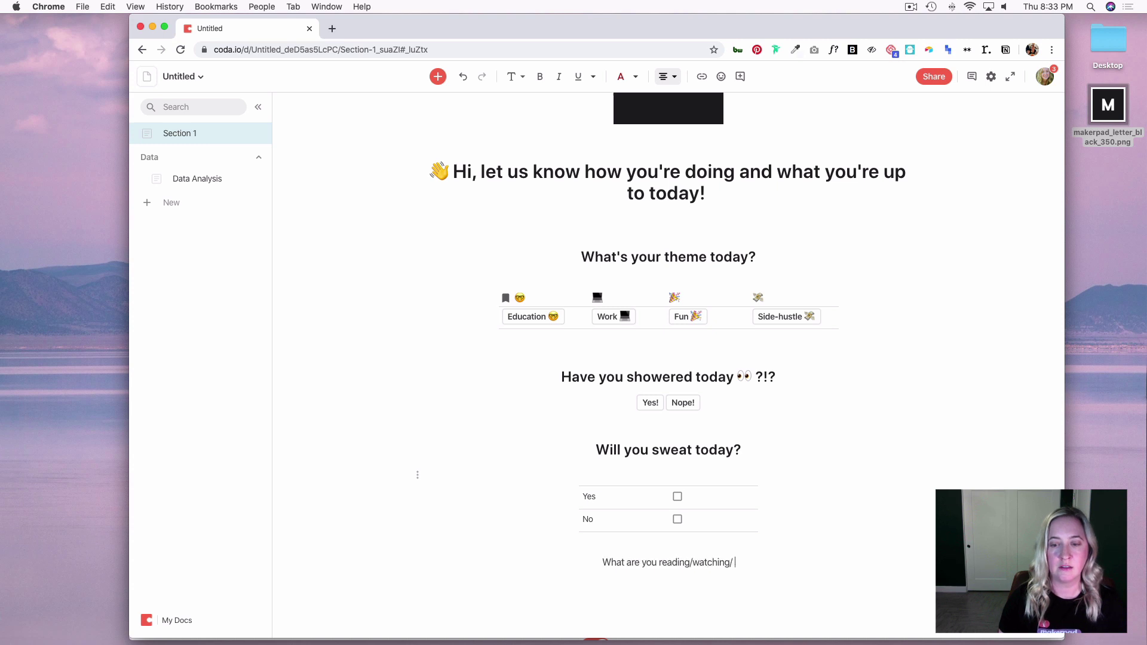
text(listening to?)
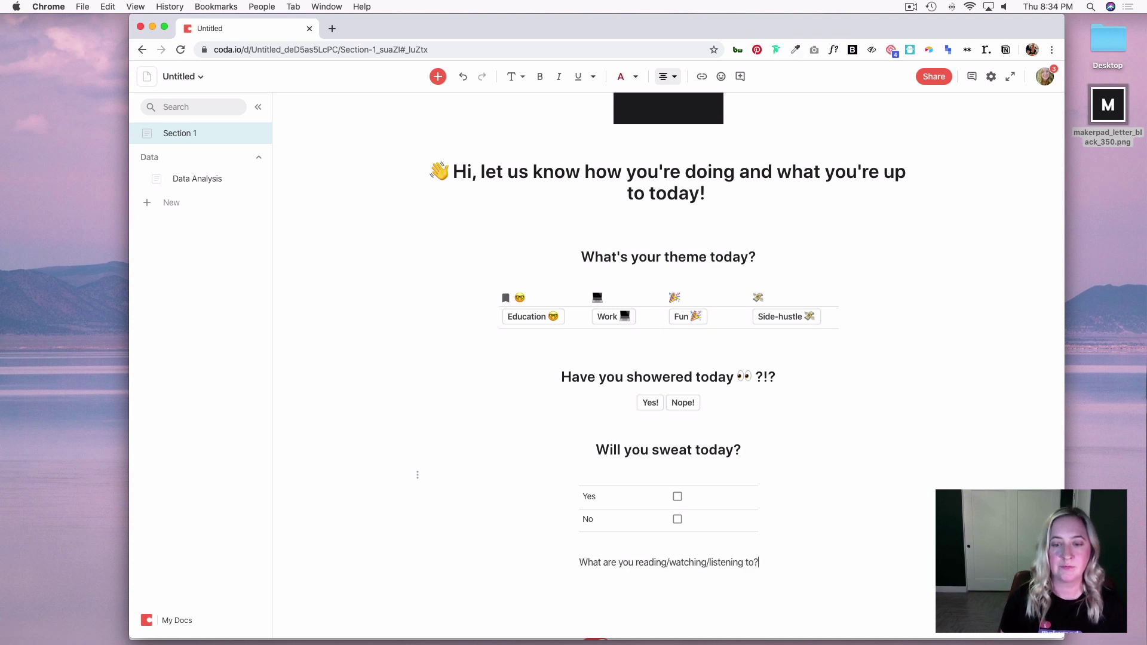
drag(740, 565, 583, 569)
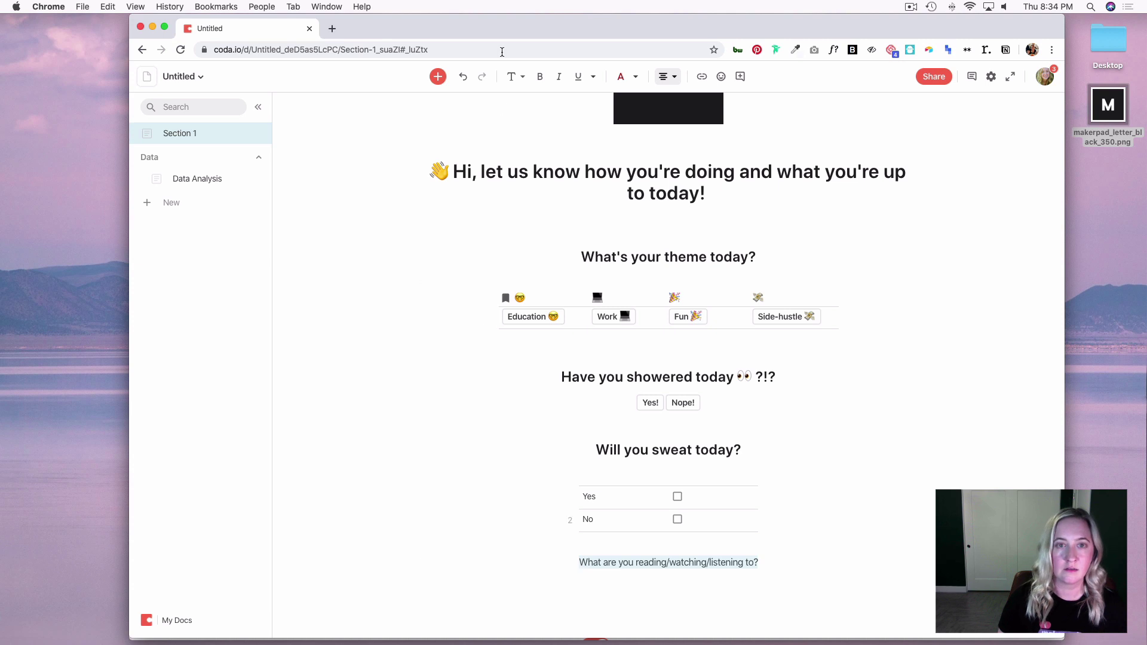
click(515, 76)
click(553, 137)
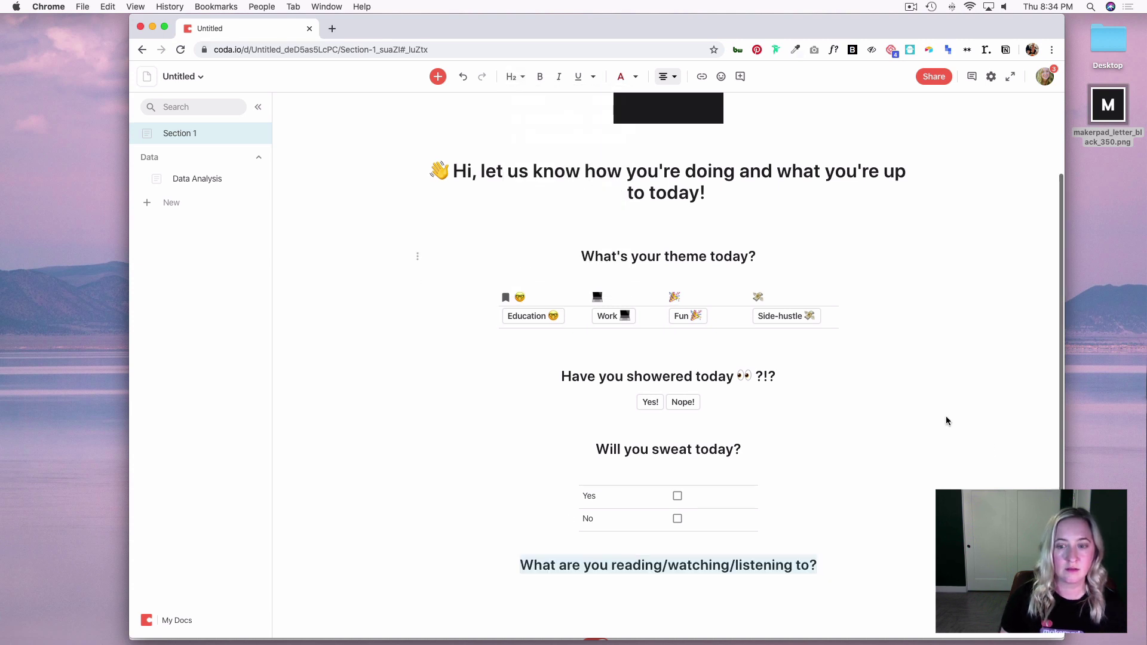
click(817, 568)
key(Return)
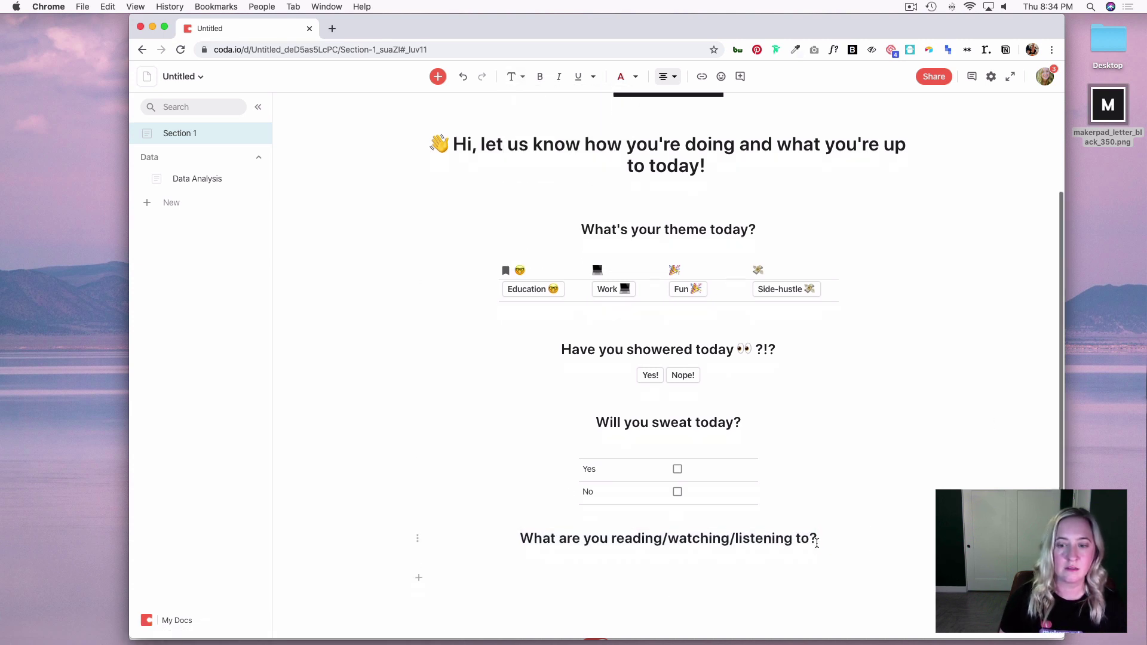
scroll(817, 543, down, 2)
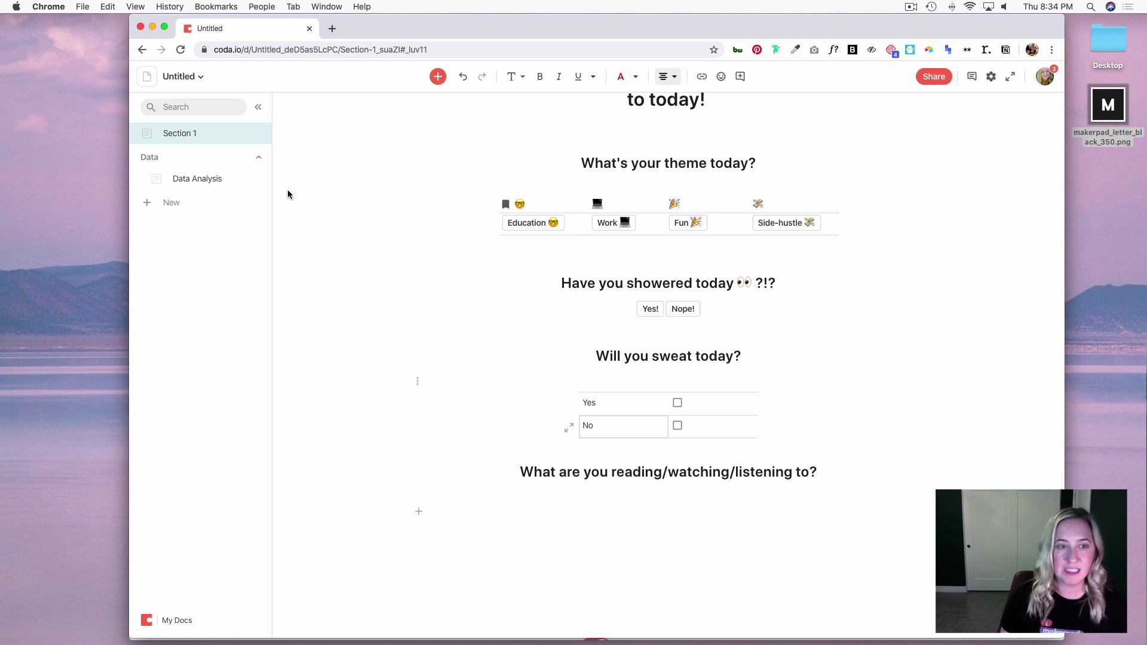
- Insert a new blank table below the Exercise Analysis table on the Data Analysis page
click(203, 179)
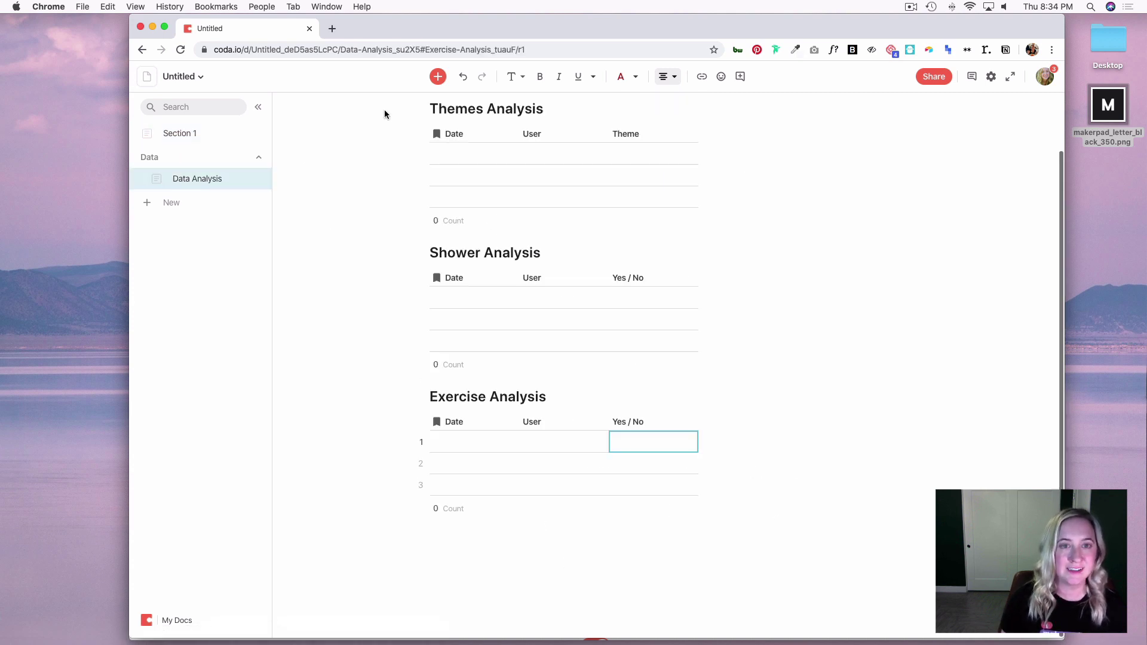
click(438, 76)
key(Escape)
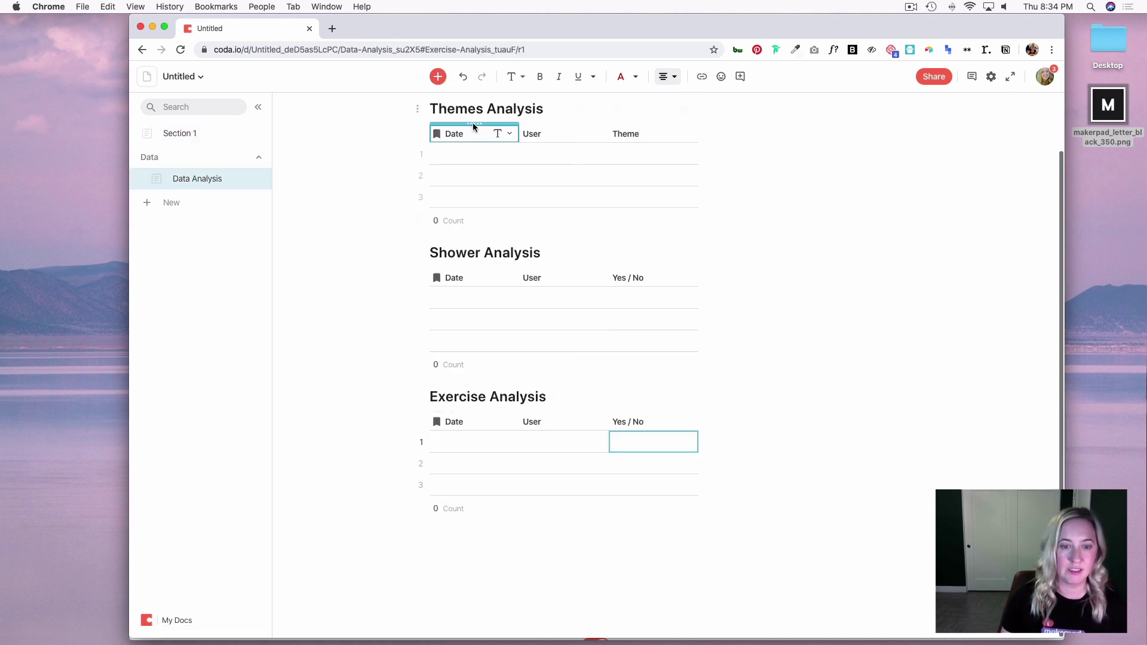
scroll(486, 470, up, 3)
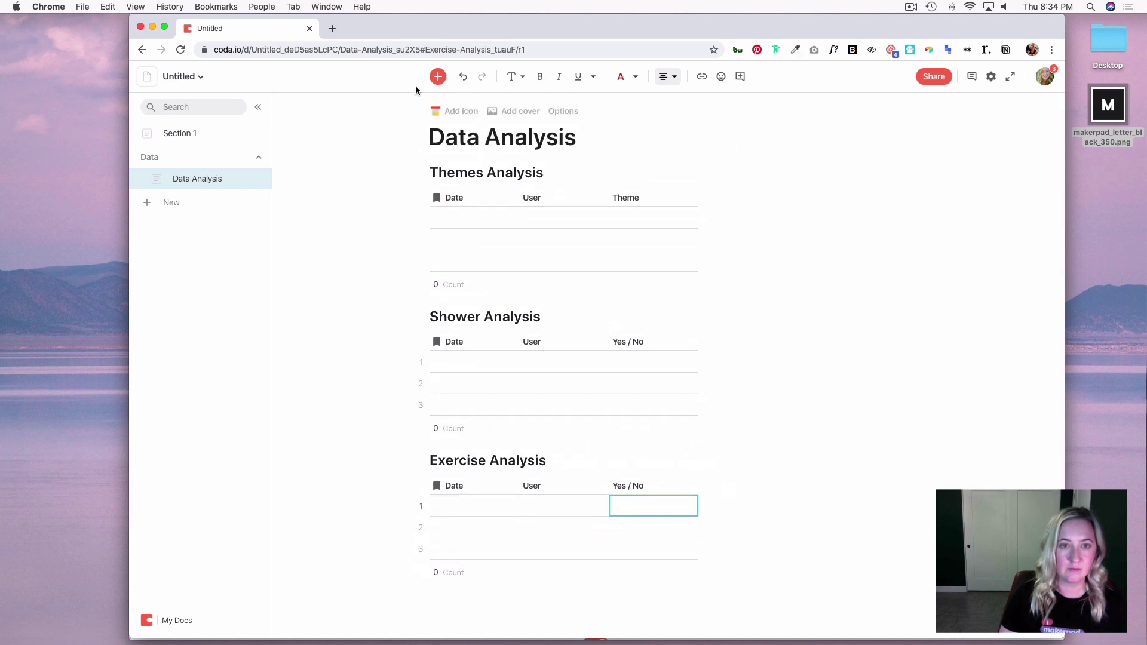
click(437, 78)
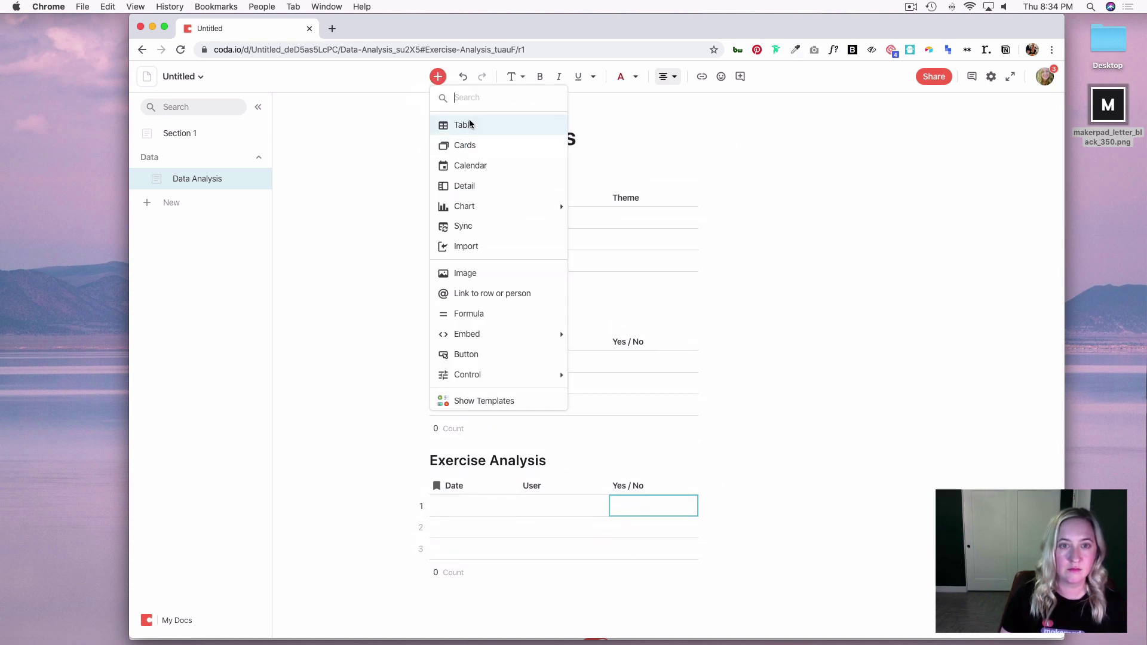
key(Escape)
scroll(493, 451, down, 3)
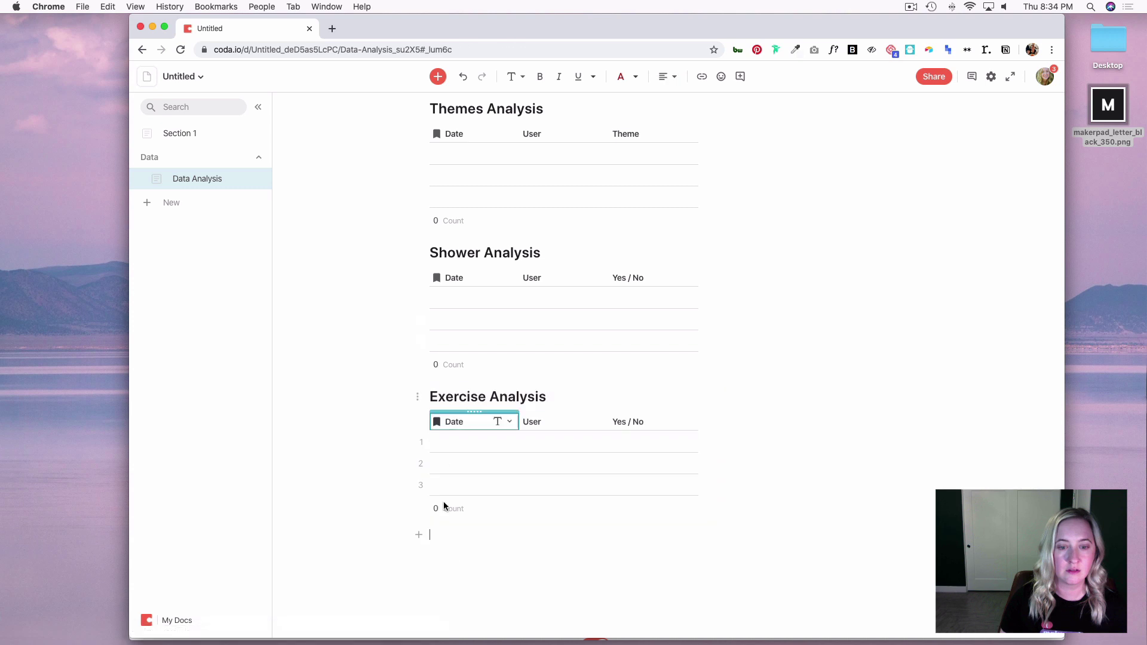
click(437, 77)
click(465, 126)
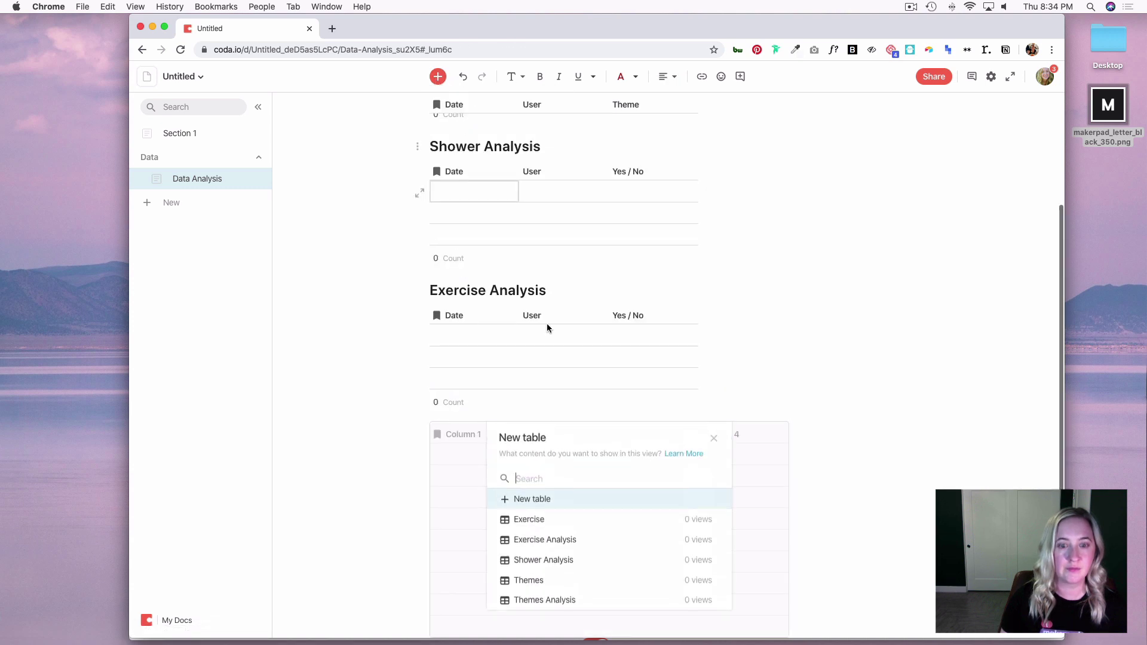
click(545, 495)
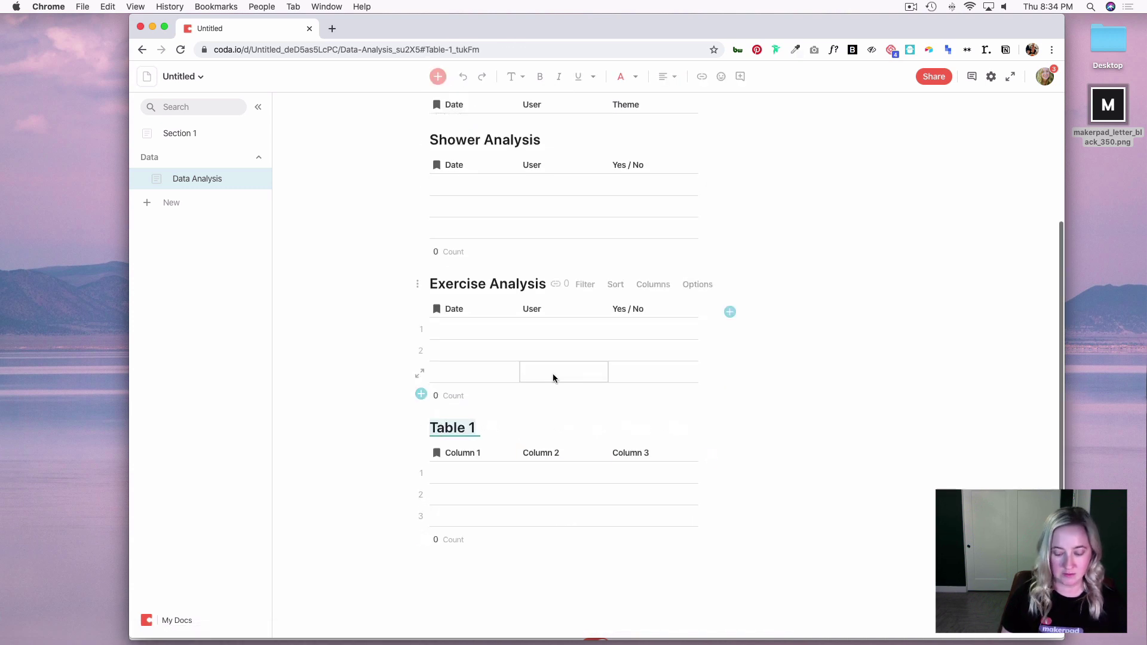
- Name the new table Media Analysis
text(Media Anal)
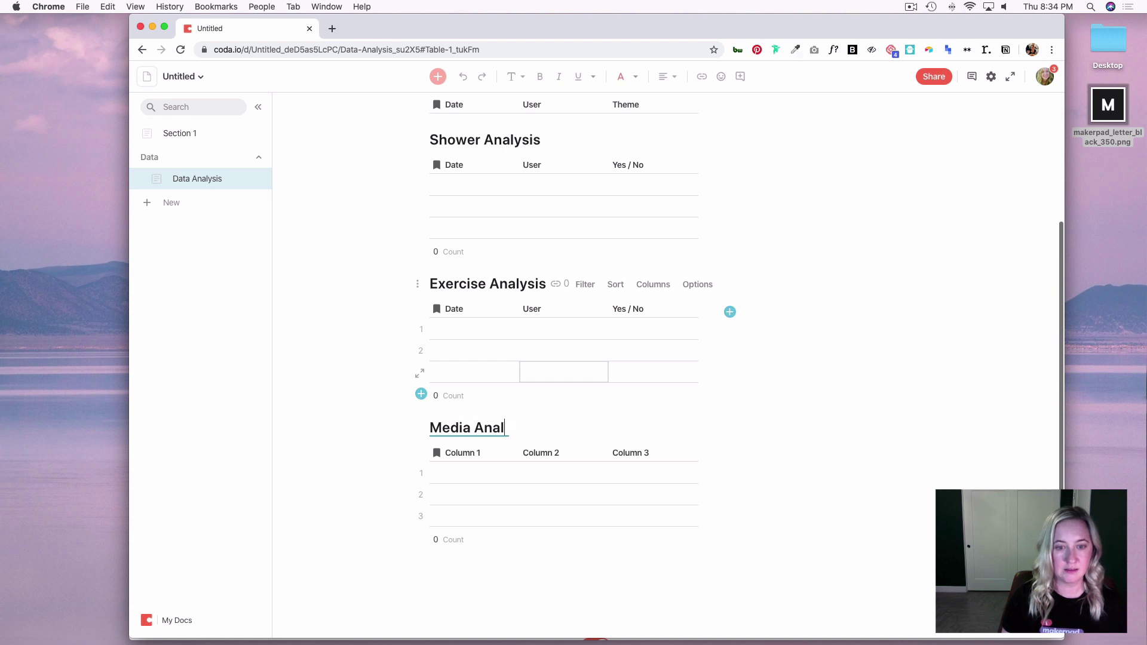
text(ysis)
key(Return)
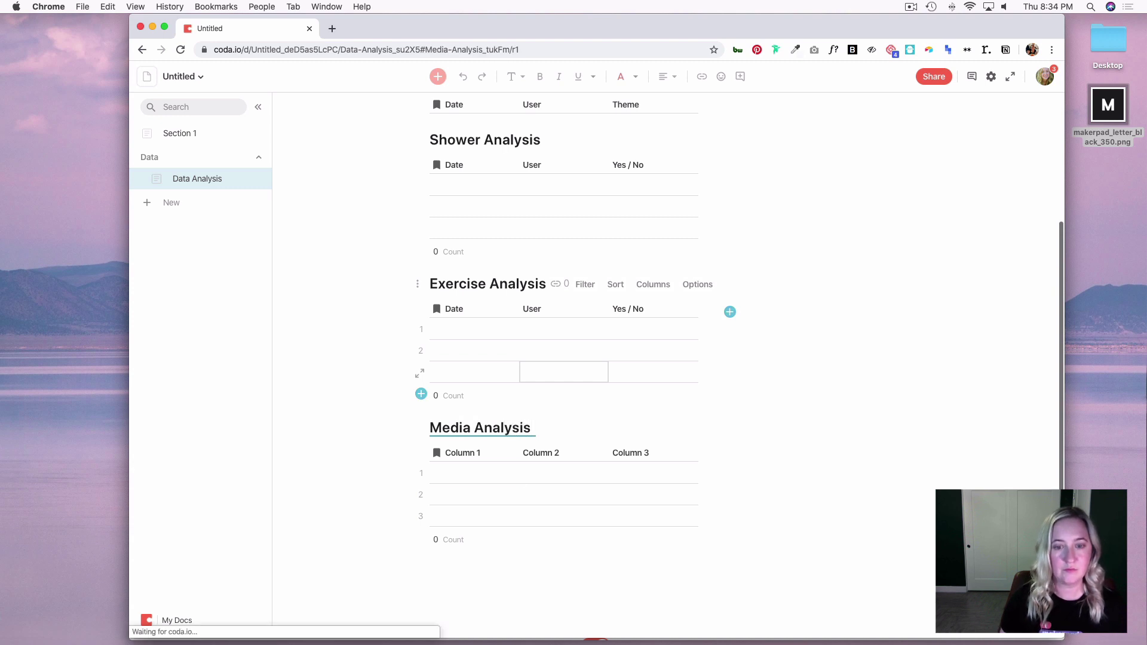
- Rename the three columns of the Media Analysis table to Title, Link and Rating
double_click(472, 454)
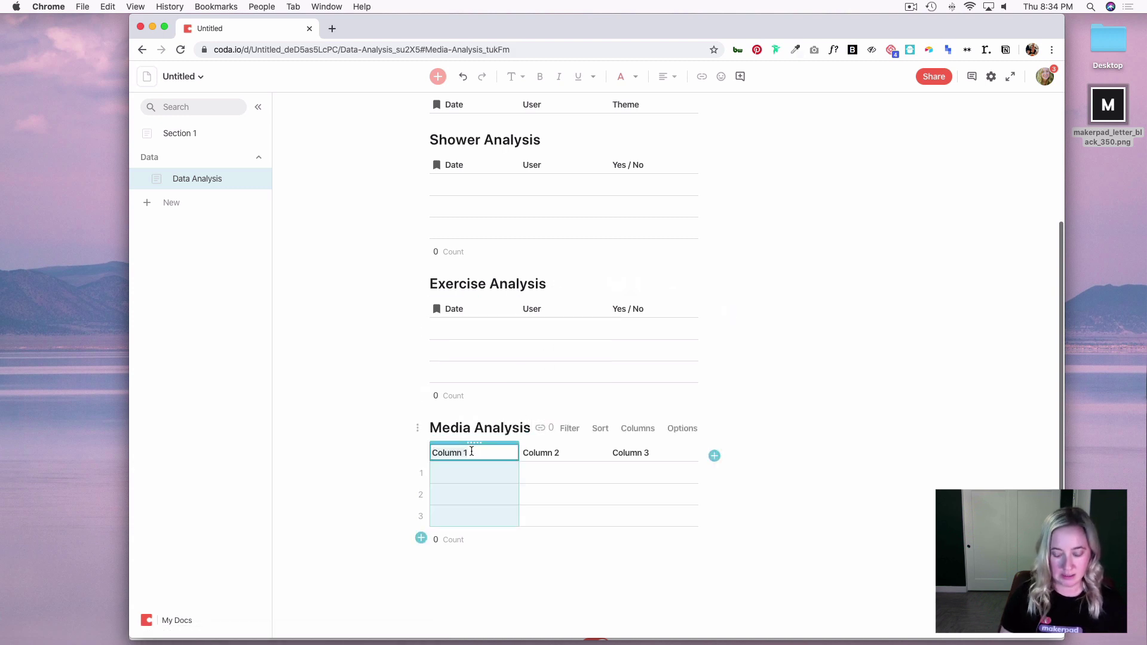
key(BackSpace)
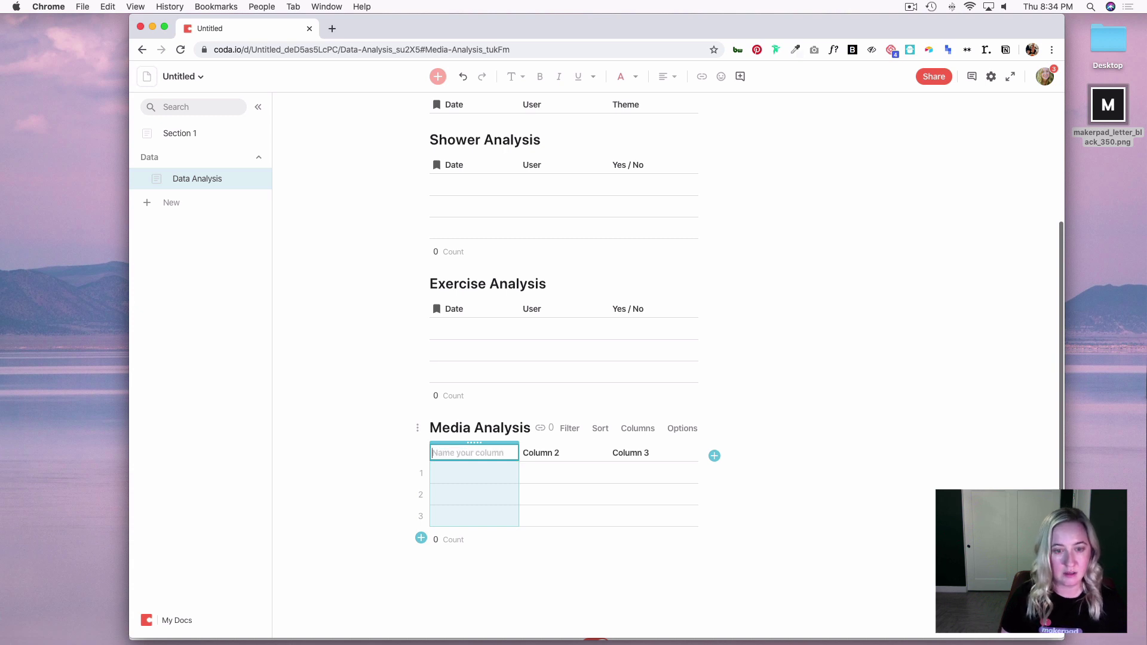
text(Title)
key(Return)
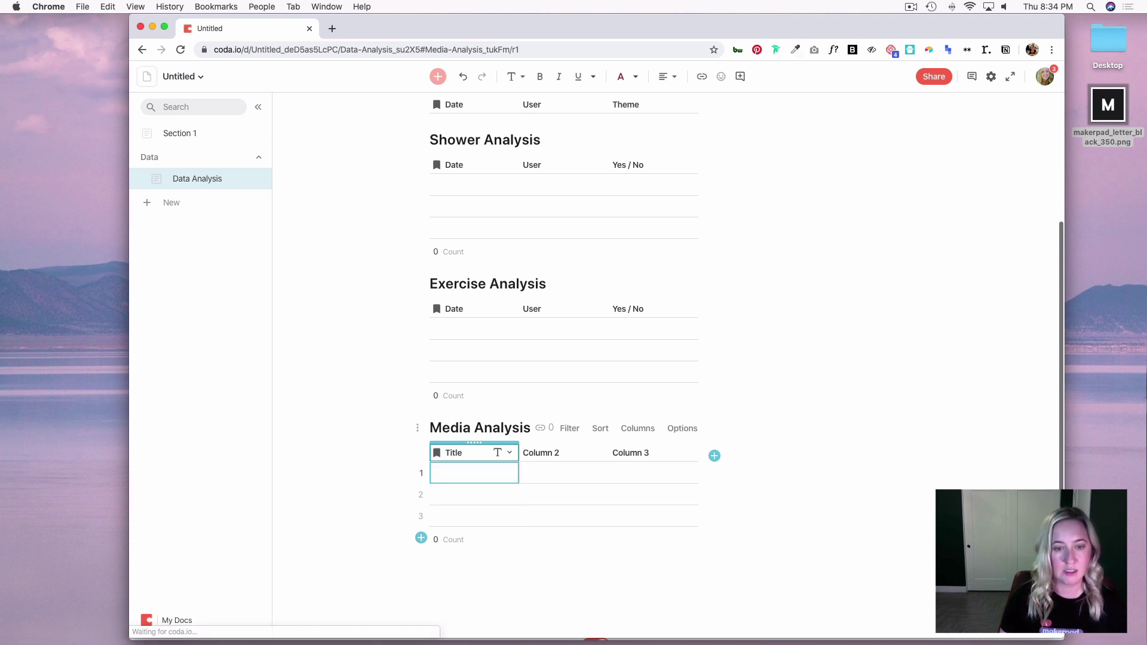
double_click(544, 454)
key(BackSpace)
text(Link)
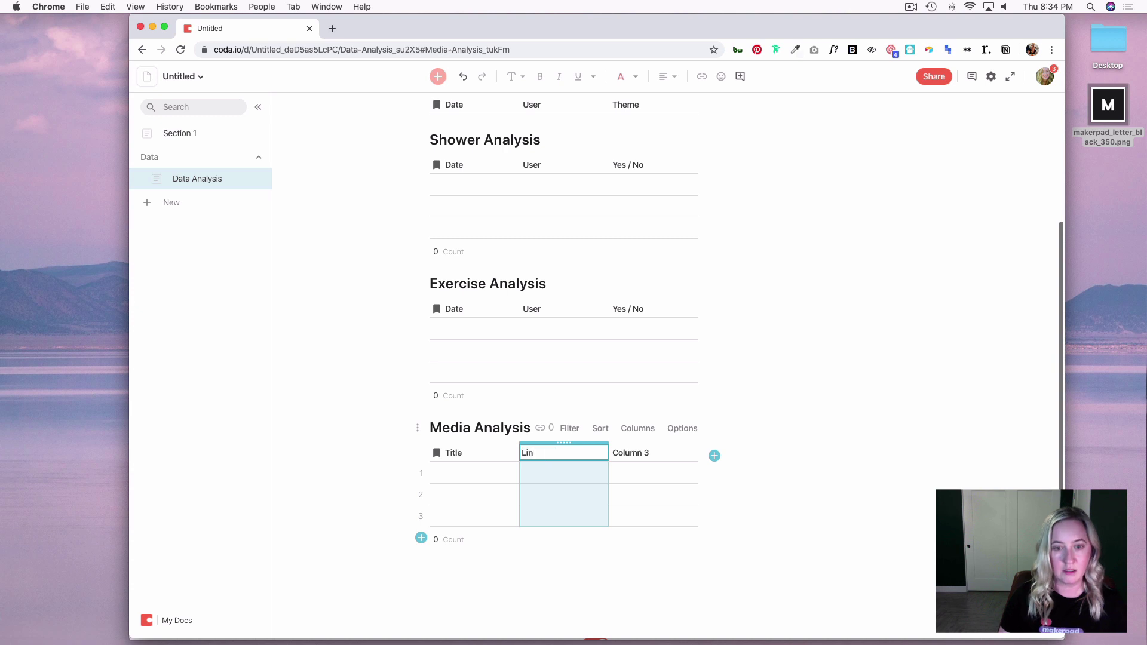
key(Return)
double_click(633, 454)
key(BackSpace)
text(Rating)
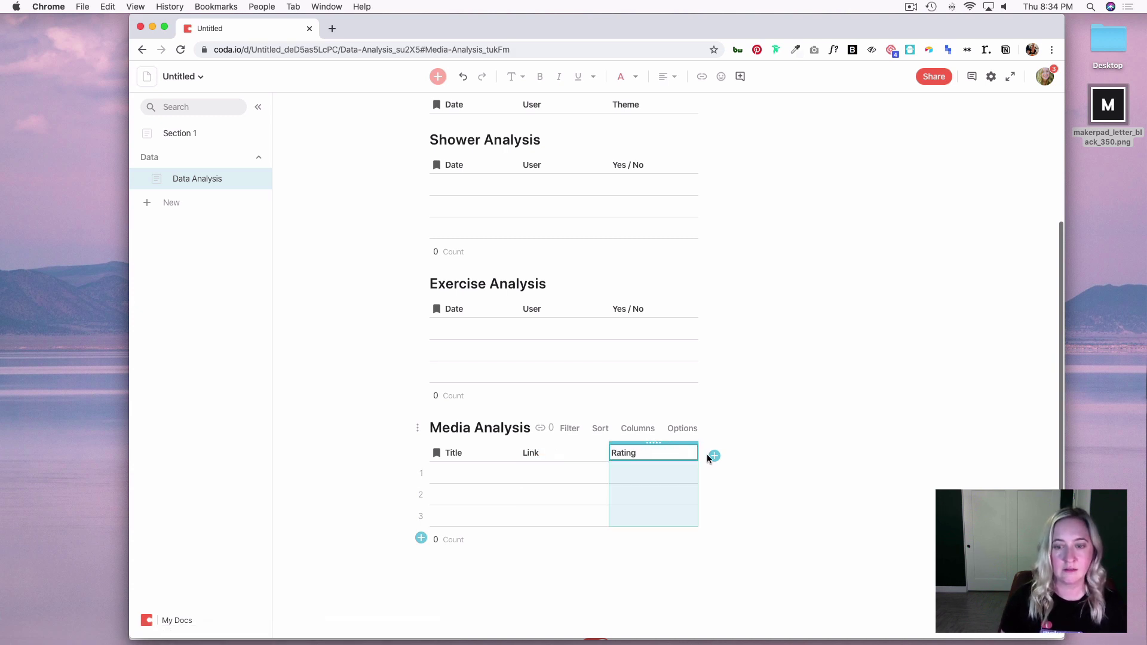
- Add a checkbox column named Automation Requirements after the Rating column of the Media Analysis table
click(714, 457)
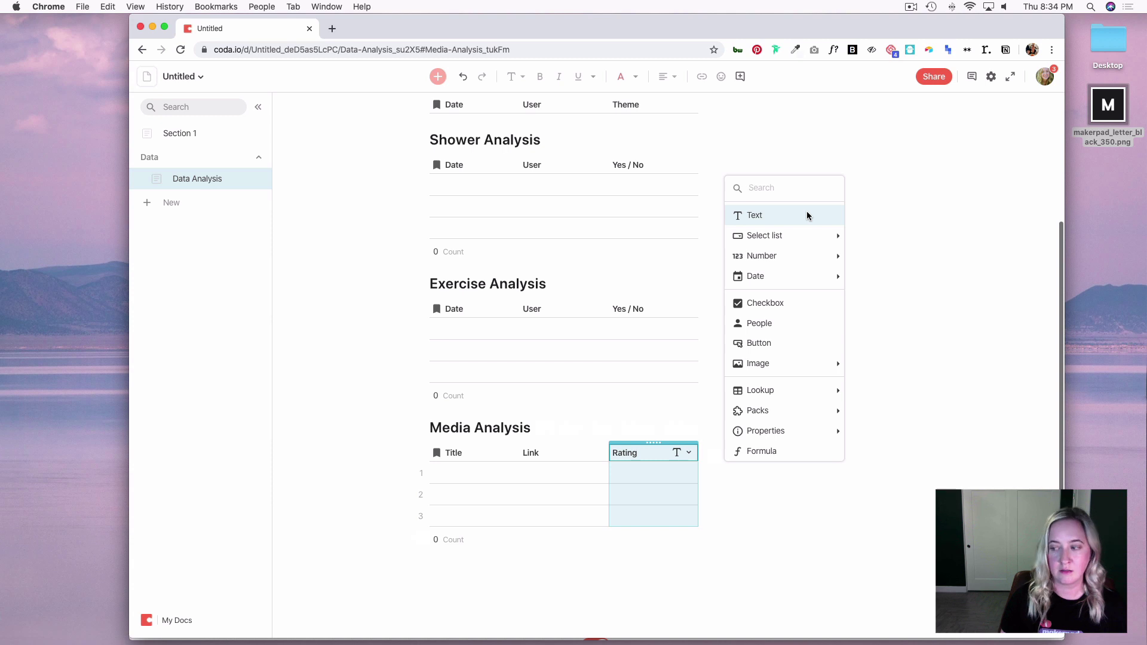
click(801, 307)
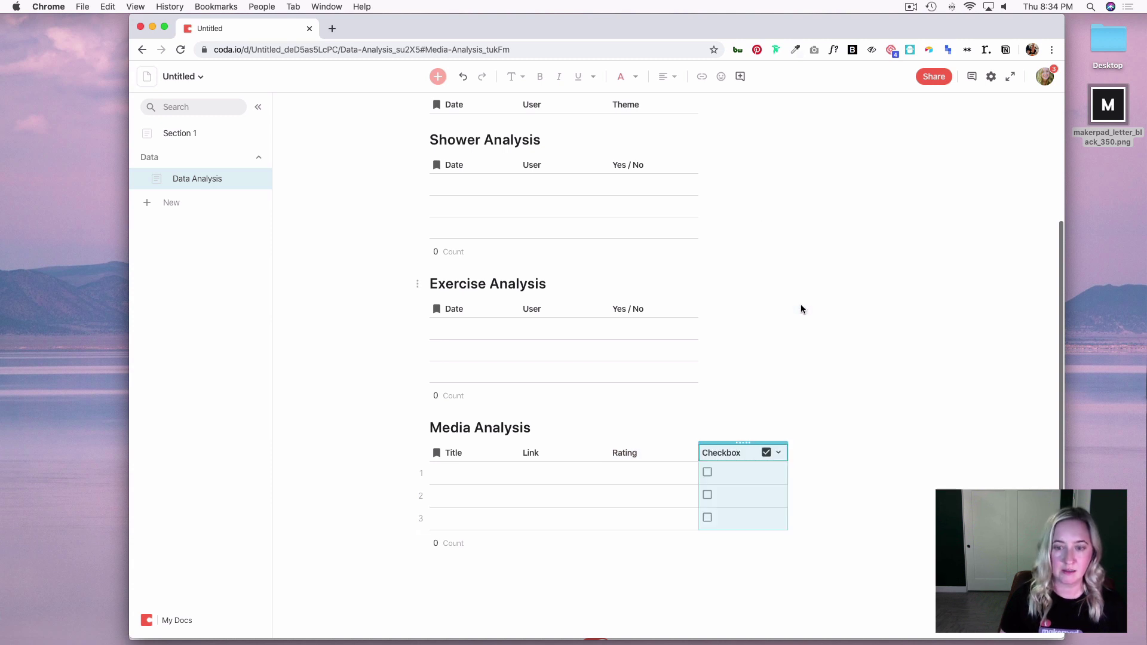
click(727, 454)
text(Automation Requi)
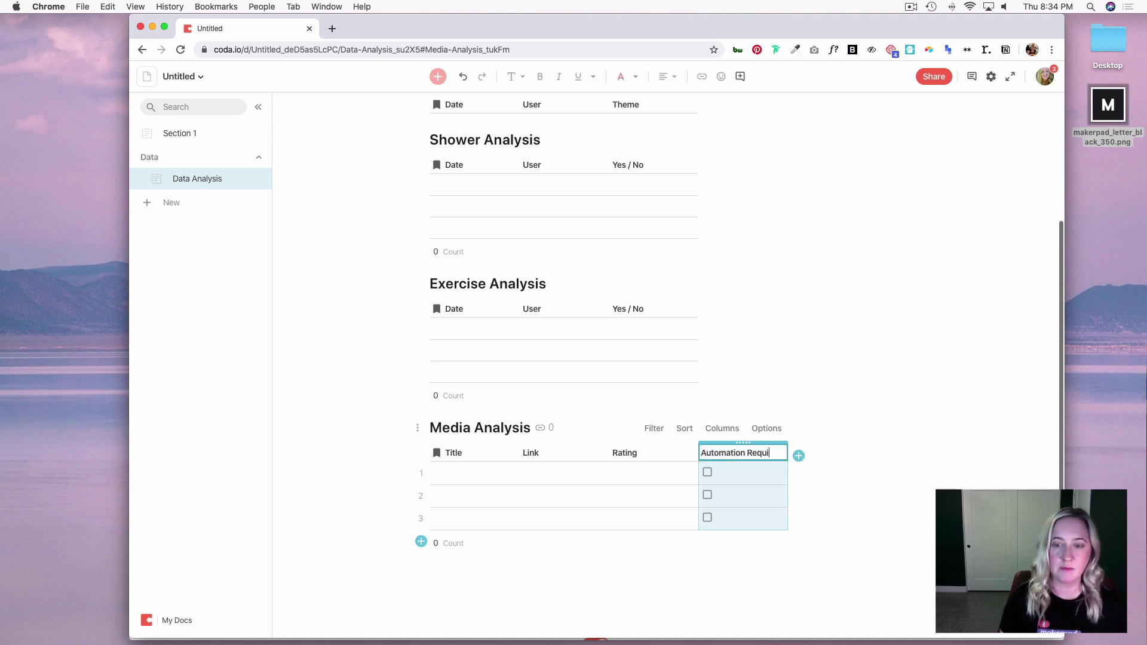
text(rme)
key(BackSpace)
key(BackSpace)
text(ements)
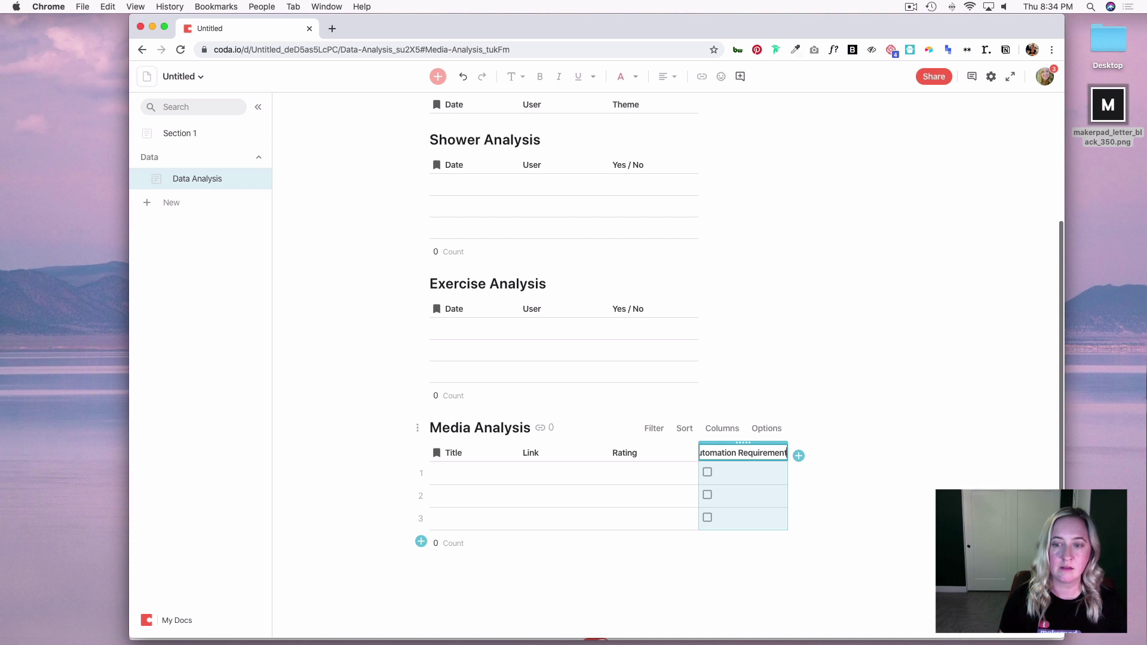
click(761, 469)
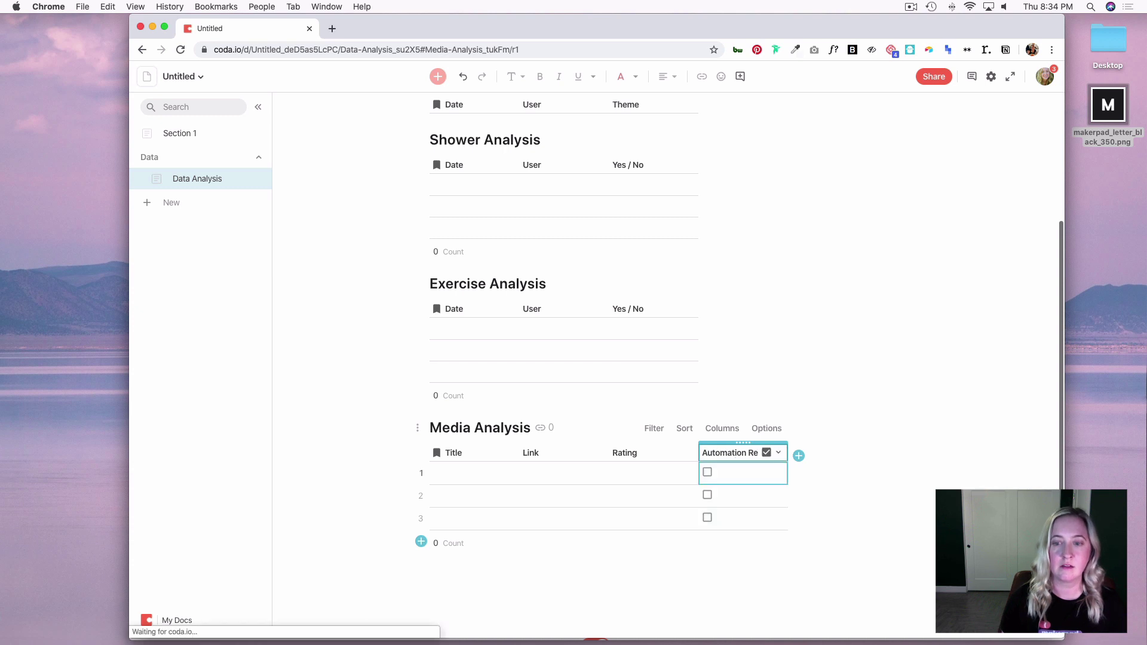
- Add a text column named Date after the checkbox column of the Media Analysis table
click(799, 456)
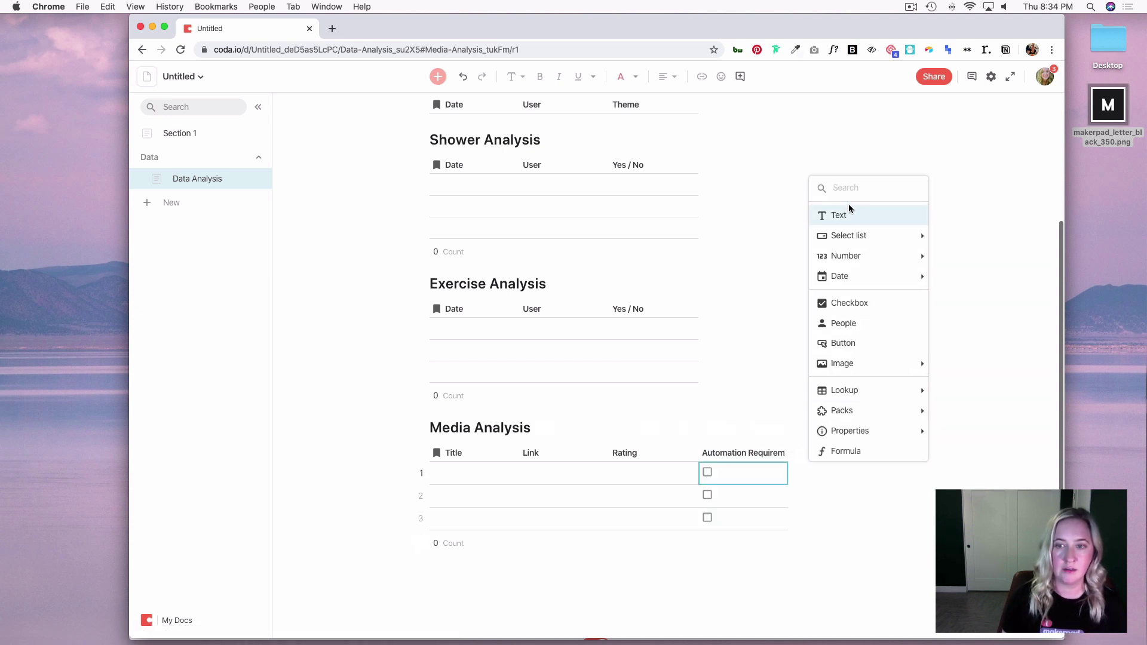
mouse_move(855, 276)
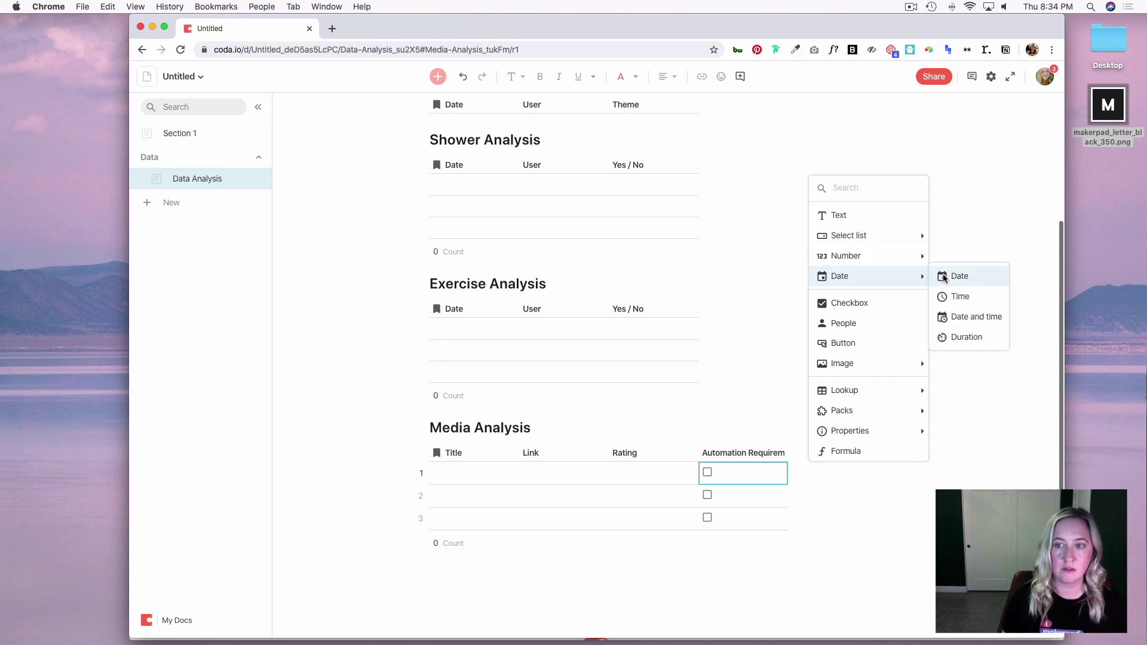
click(873, 215)
double_click(817, 452)
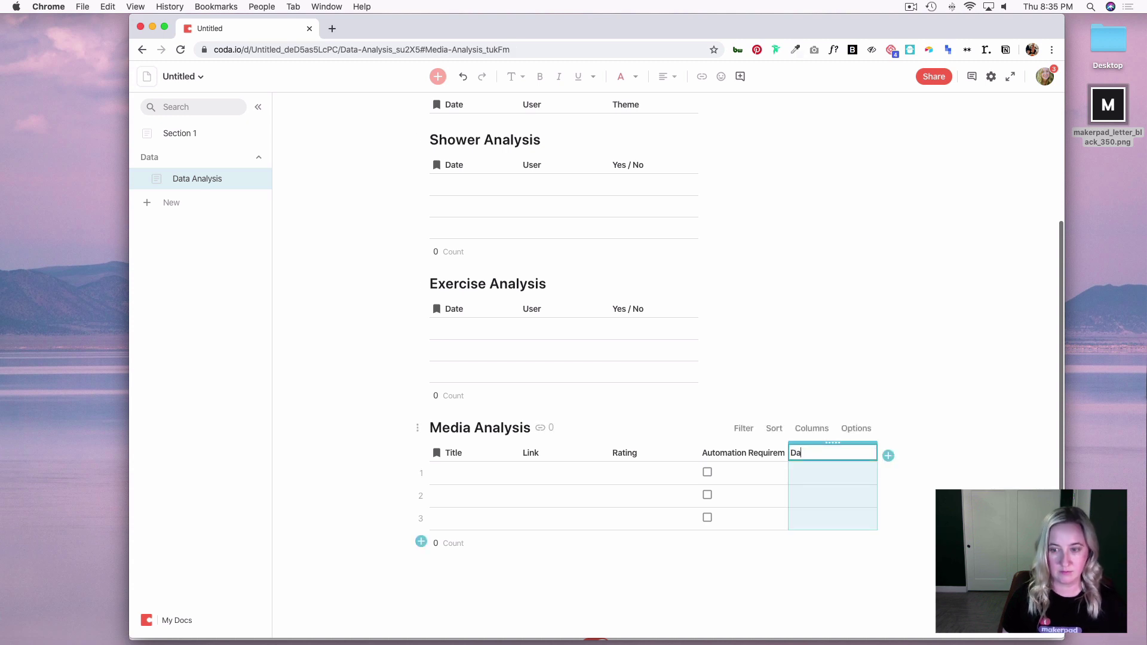
text(Date)
- Add a text column named Submitted By after the Date column of the Media Analysis table
click(889, 456)
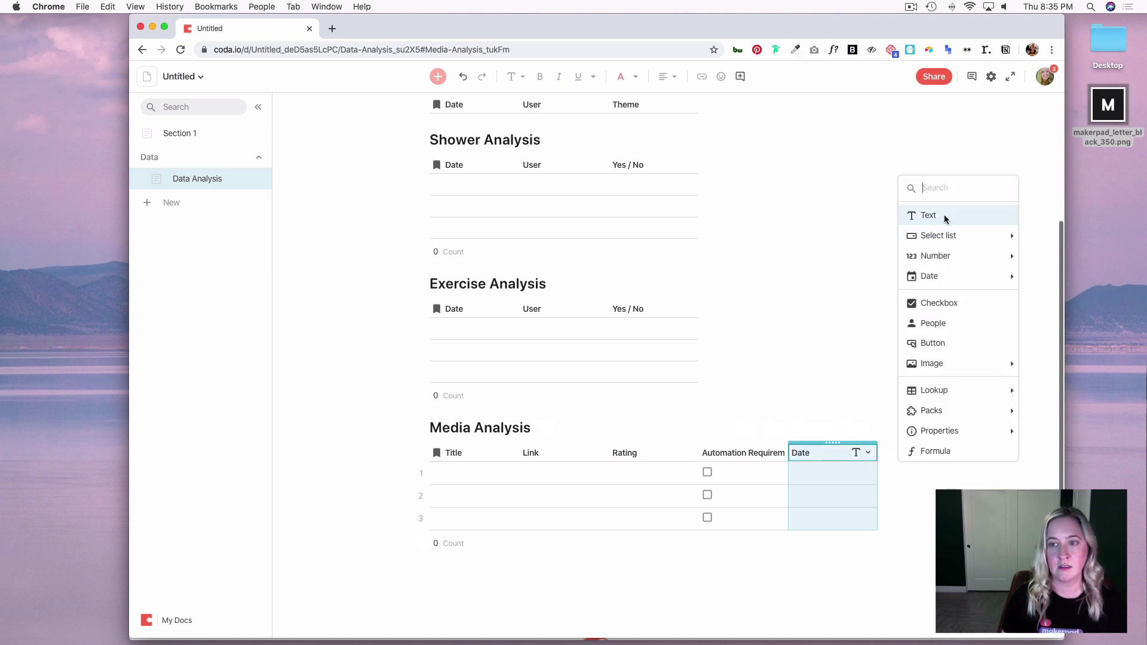
click(927, 216)
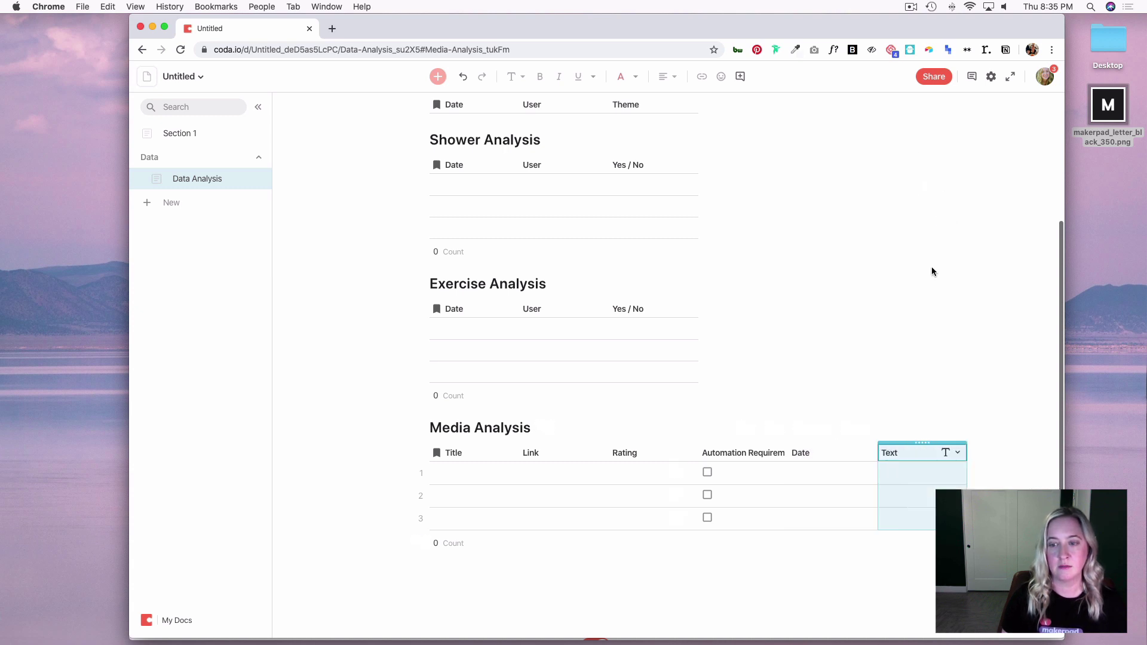
double_click(903, 454)
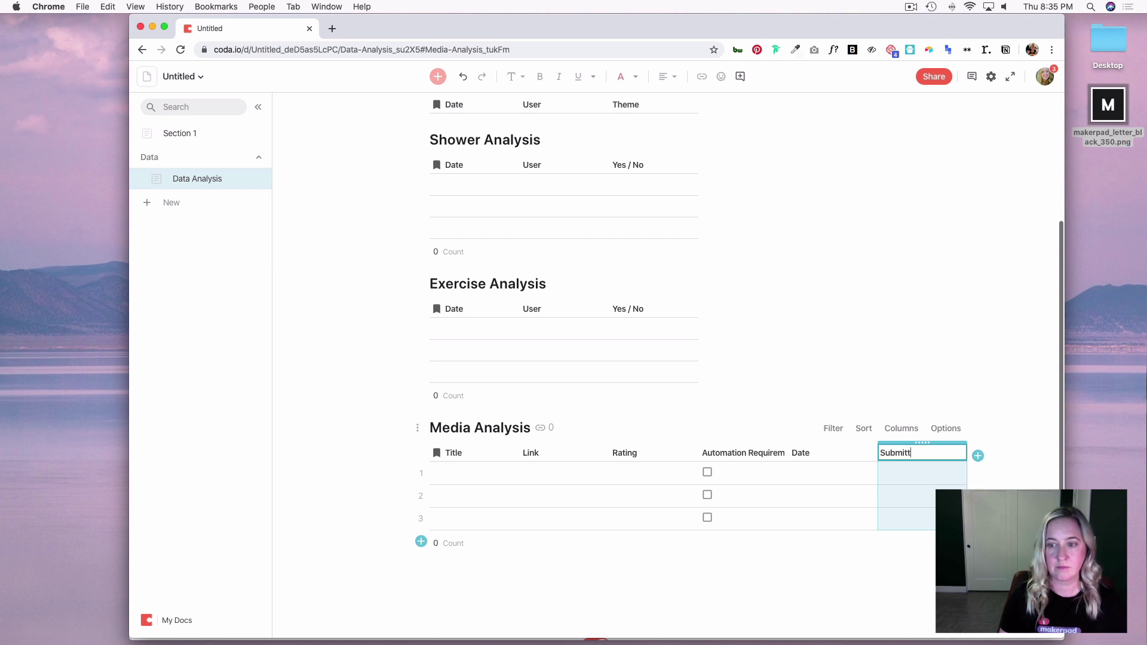
text(Submitted By)
key(Return)
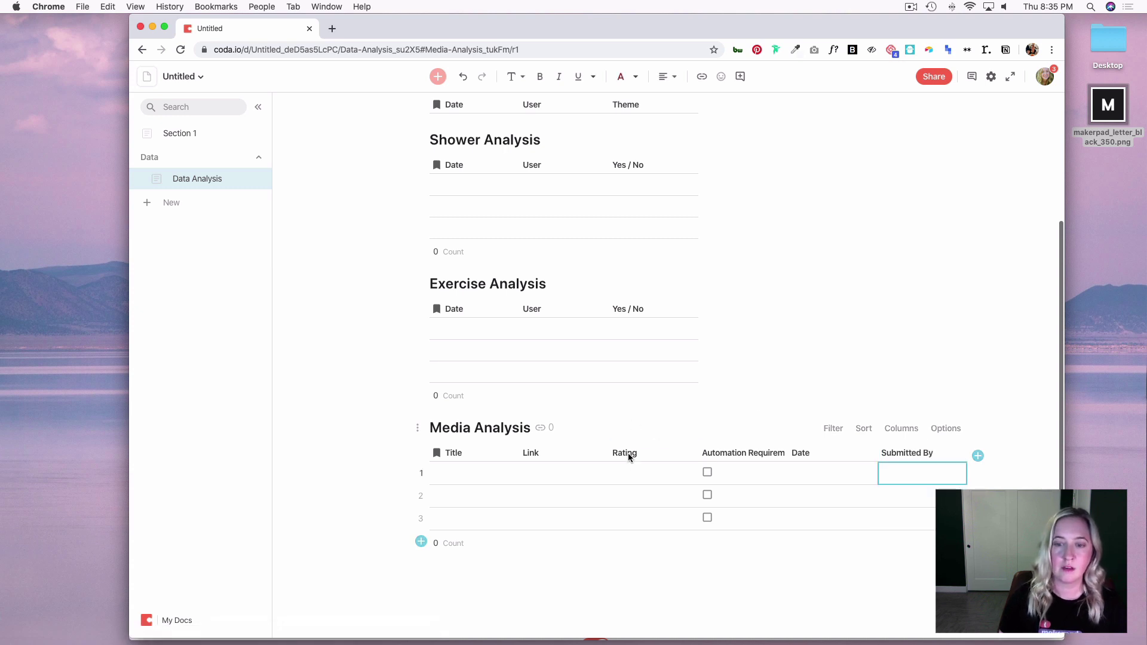
- Change the Rating column of the Media Analysis table to the Scale number format with star icons
click(689, 454)
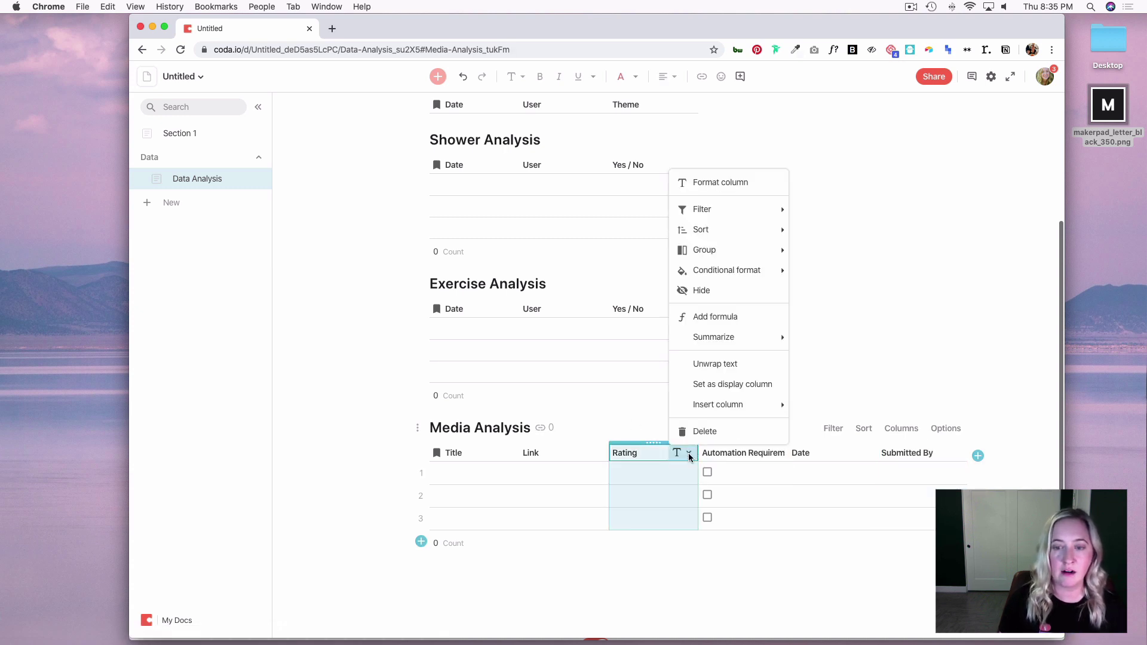
click(721, 184)
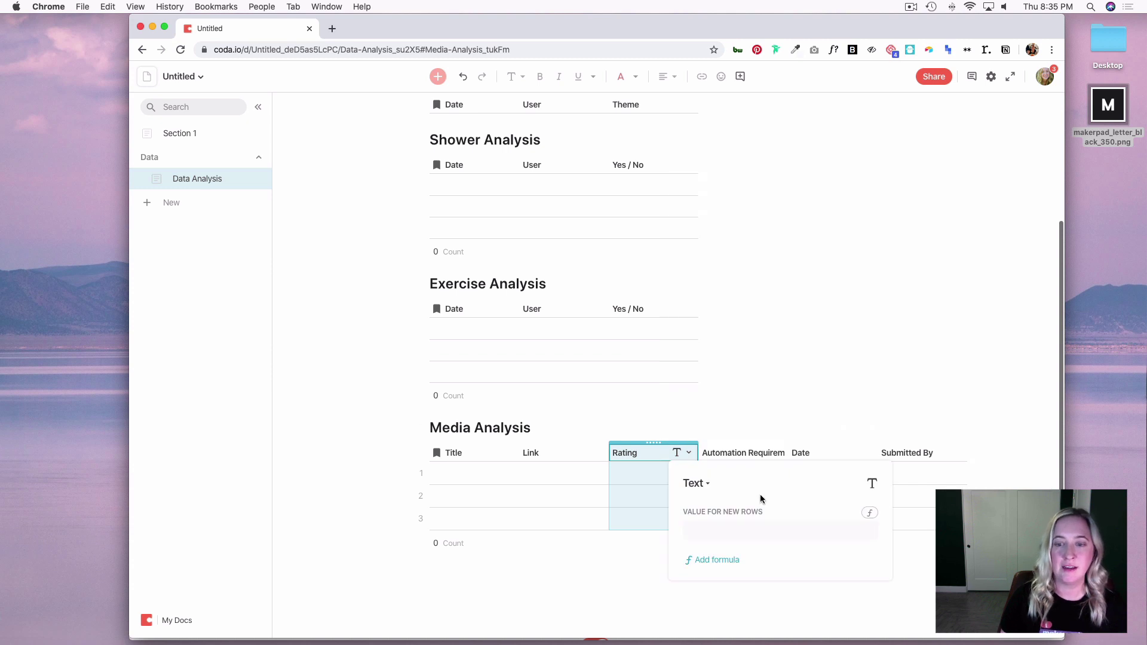
click(696, 483)
mouse_move(771, 269)
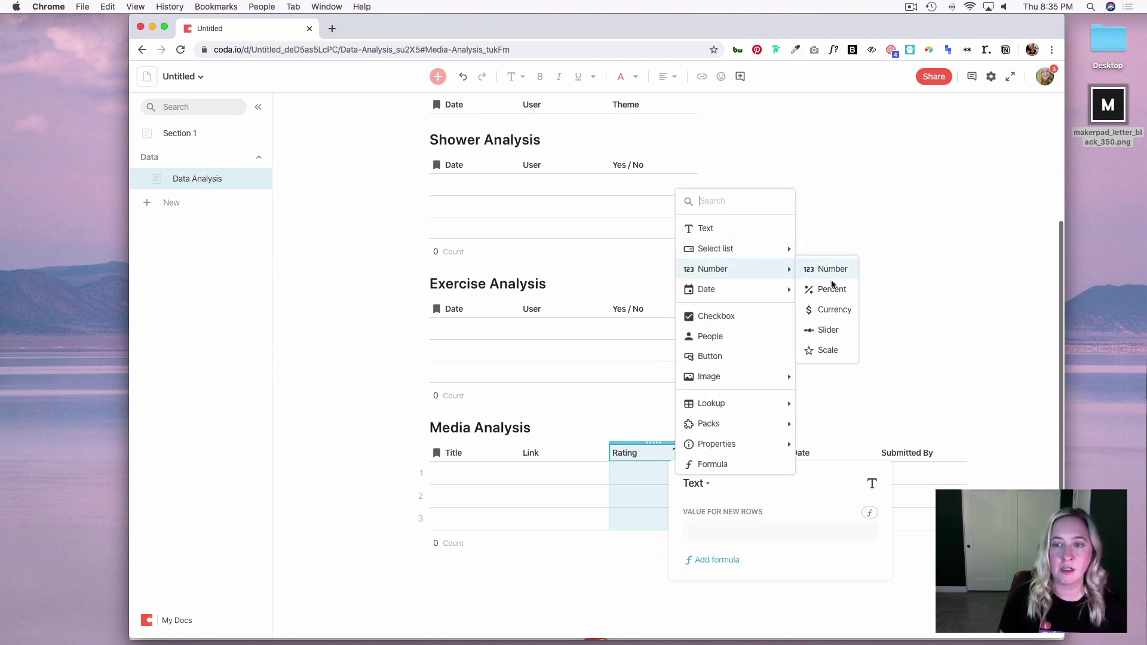
click(832, 351)
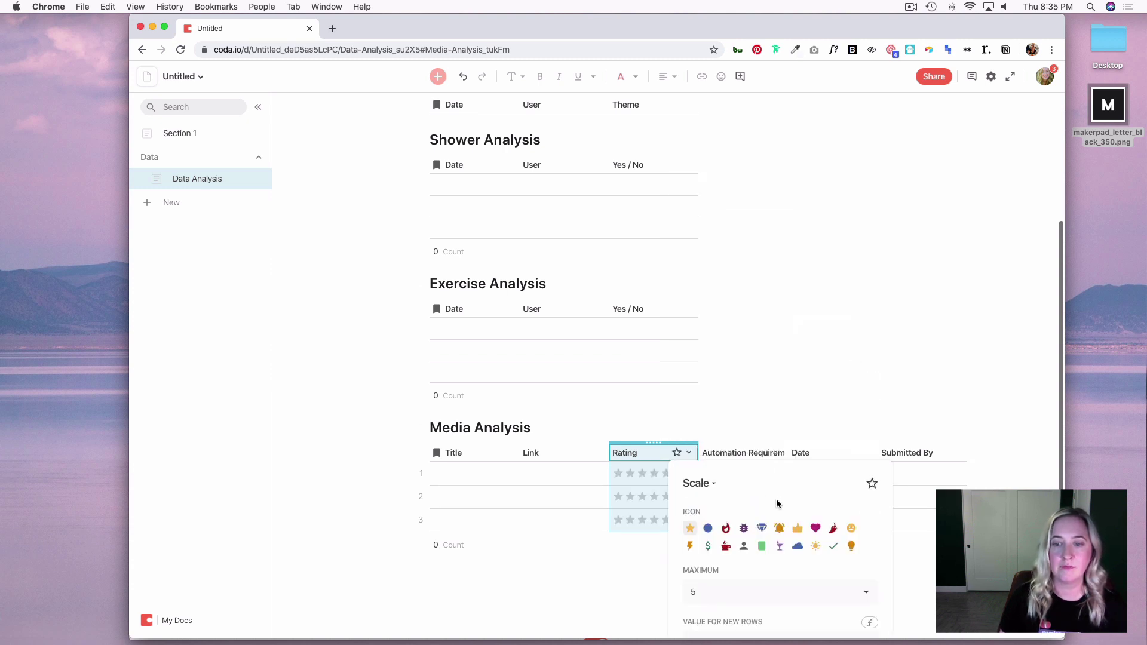
scroll(789, 508, down, 2)
key(Escape)
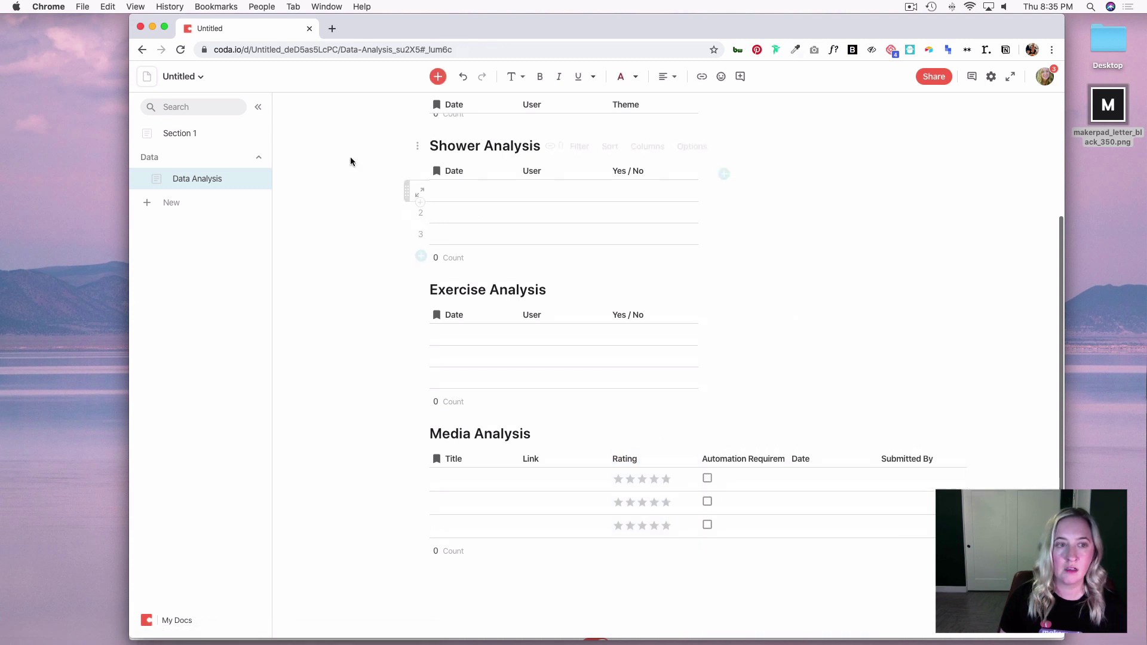
- Insert a new blank table named Media below the reading/watching/listening question in Section 1
click(181, 134)
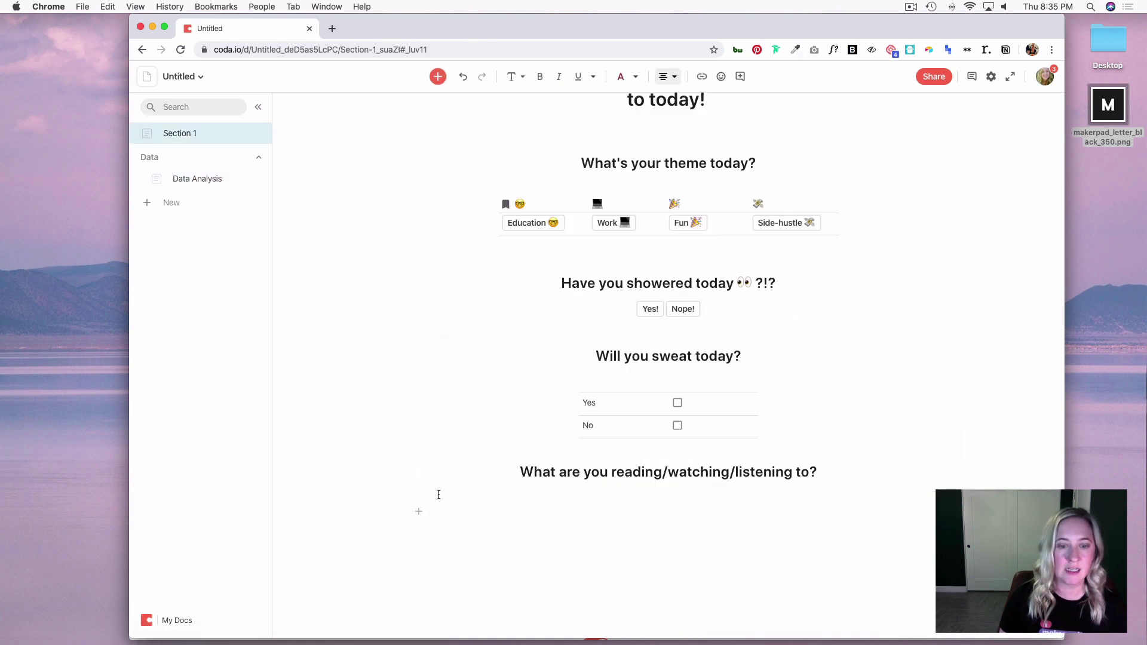
click(419, 512)
click(720, 556)
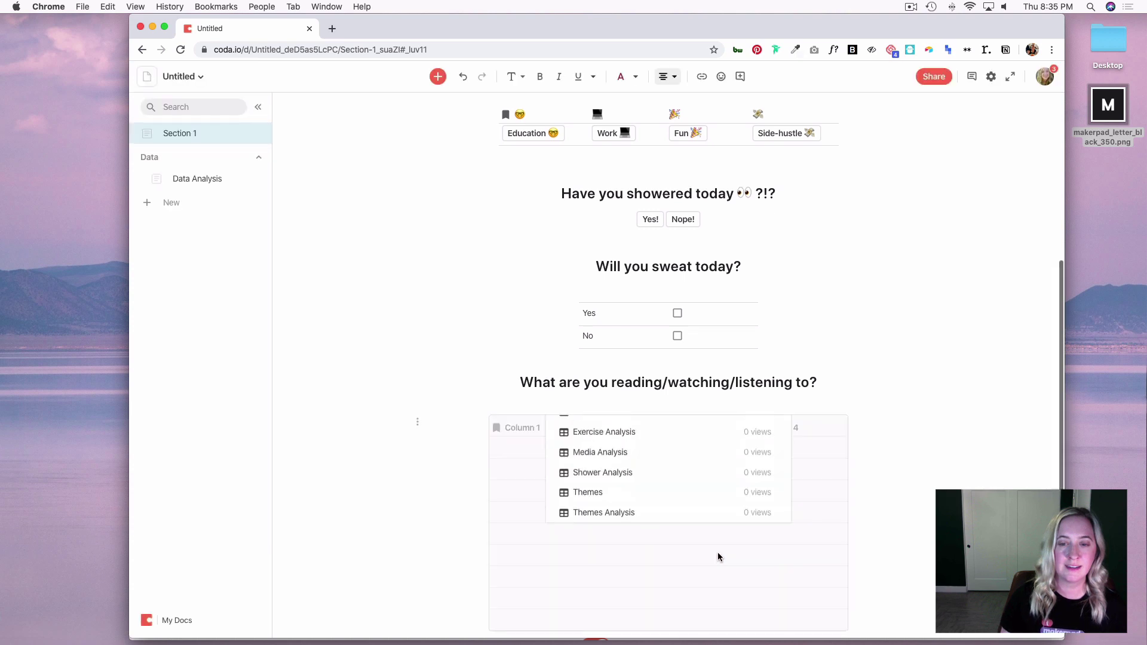
click(635, 493)
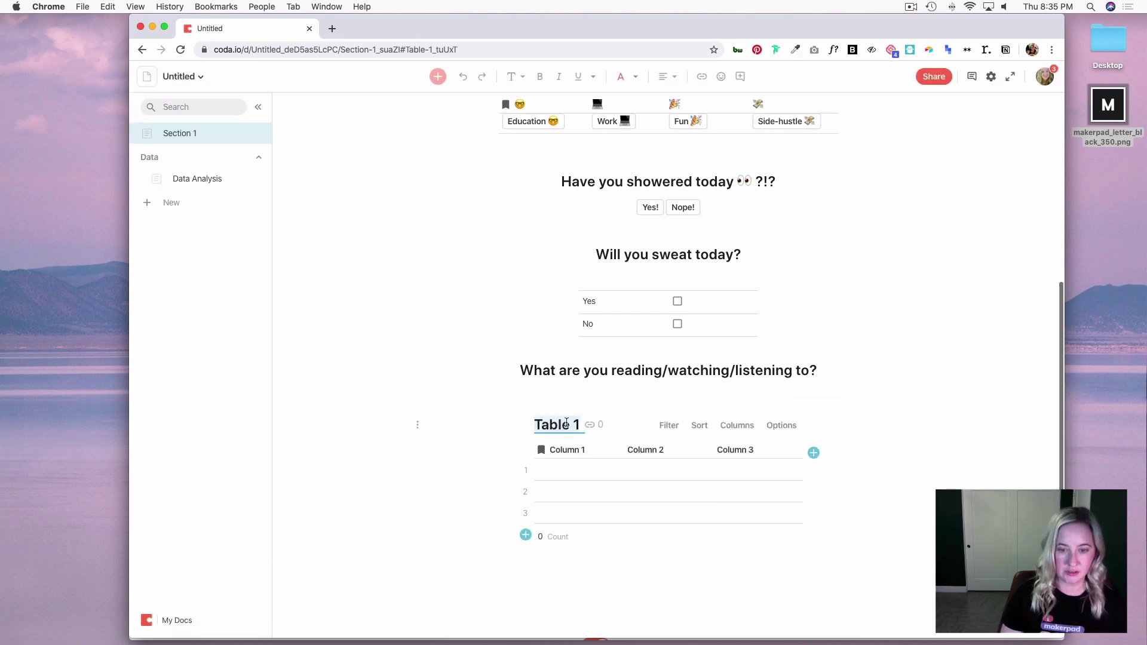
text(Media)
click(576, 470)
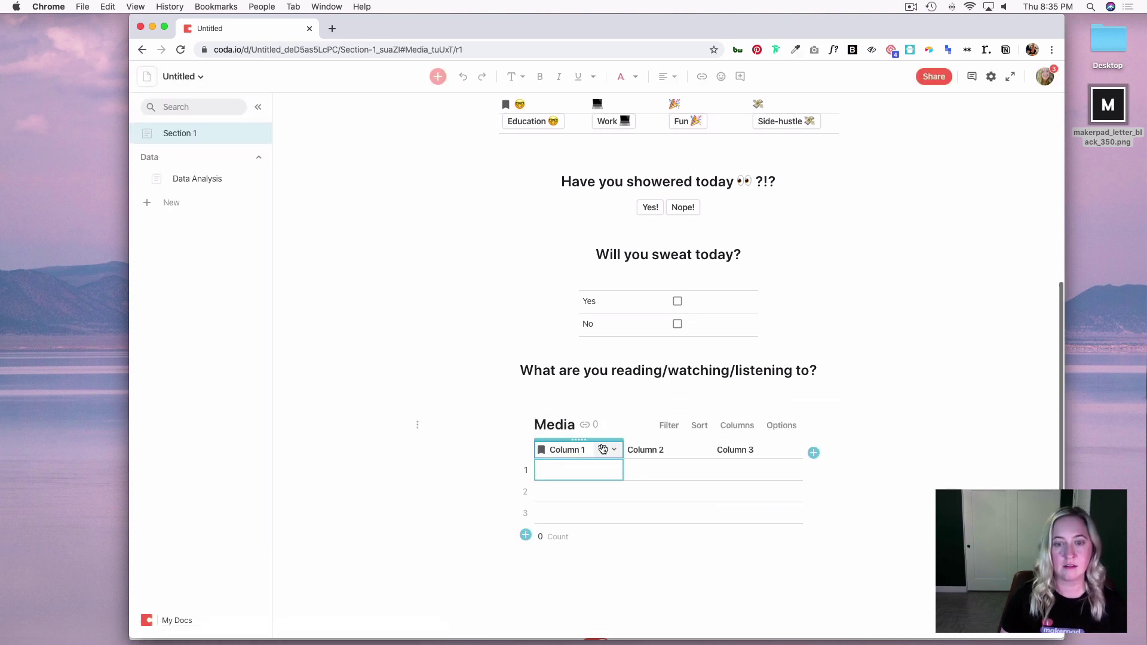
- Rename the three columns of the Media table to Title, Link and Rating
double_click(560, 450)
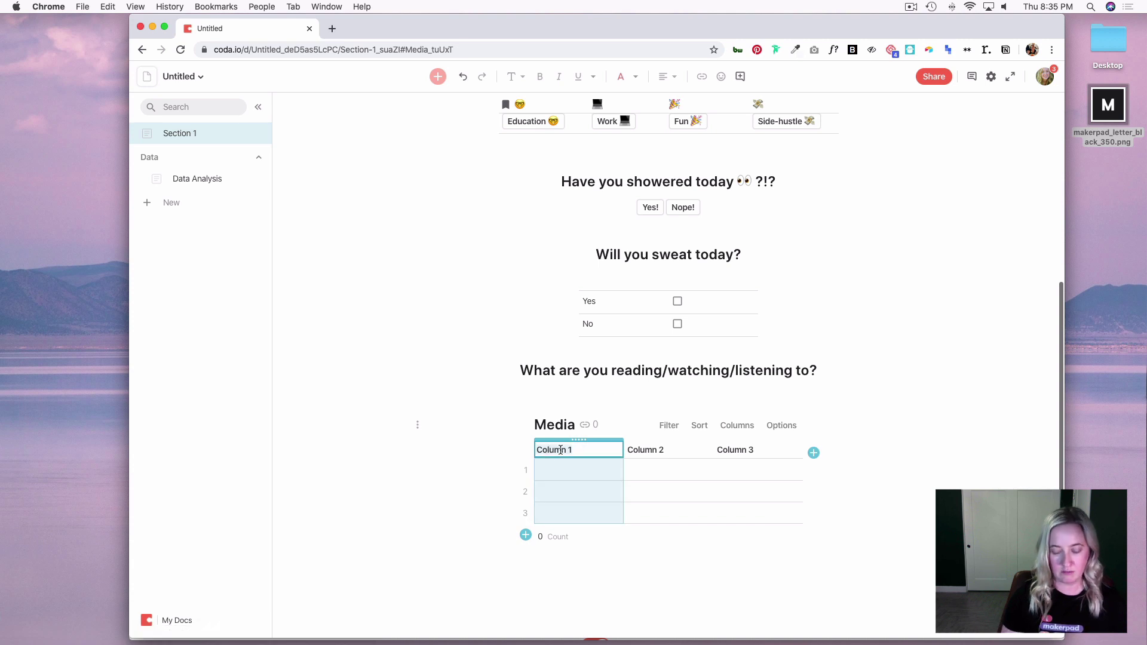
text(Medi)
key(BackSpace)
key(BackSpace)
key(BackSpace)
key(BackSpace)
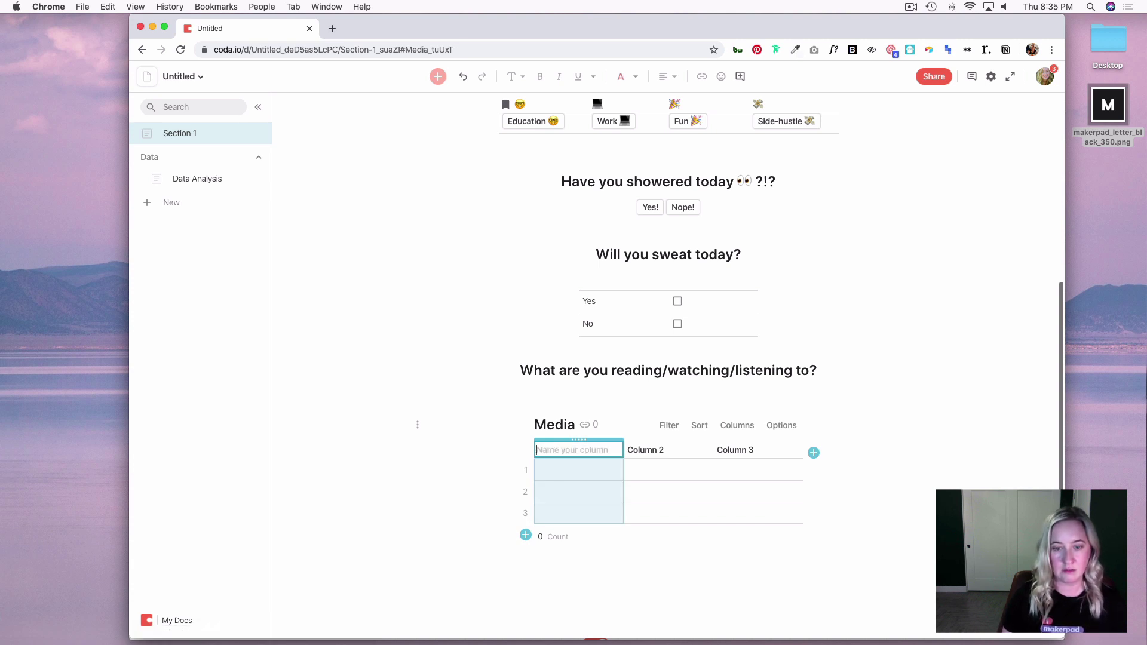
text(Title)
key(Return)
double_click(646, 451)
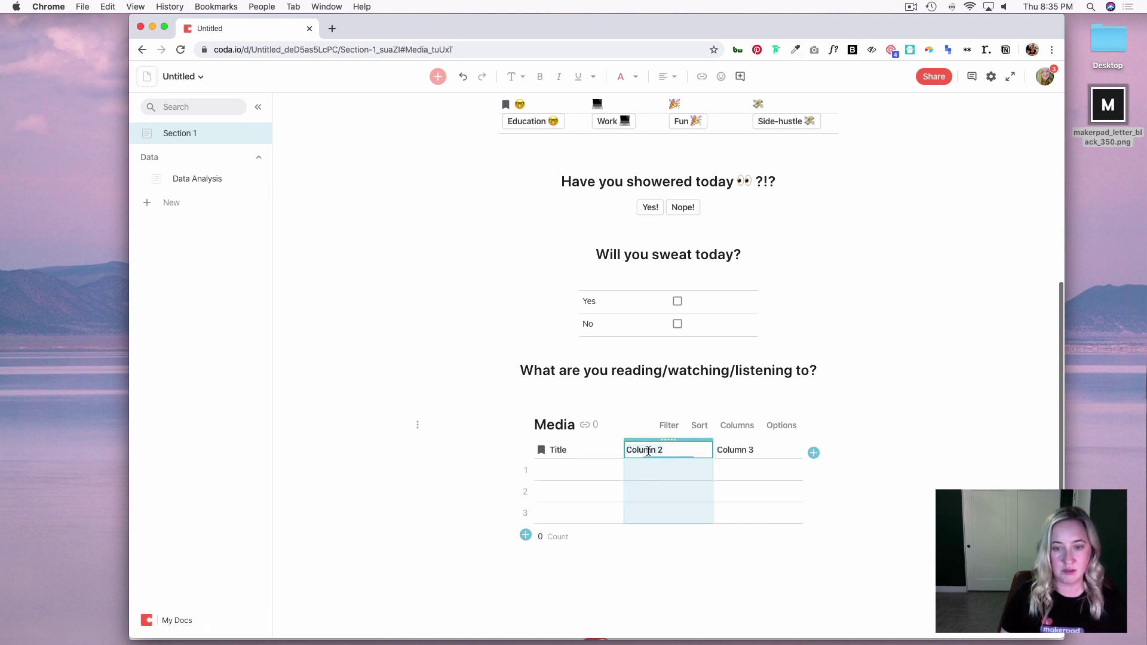
text(Link)
double_click(793, 451)
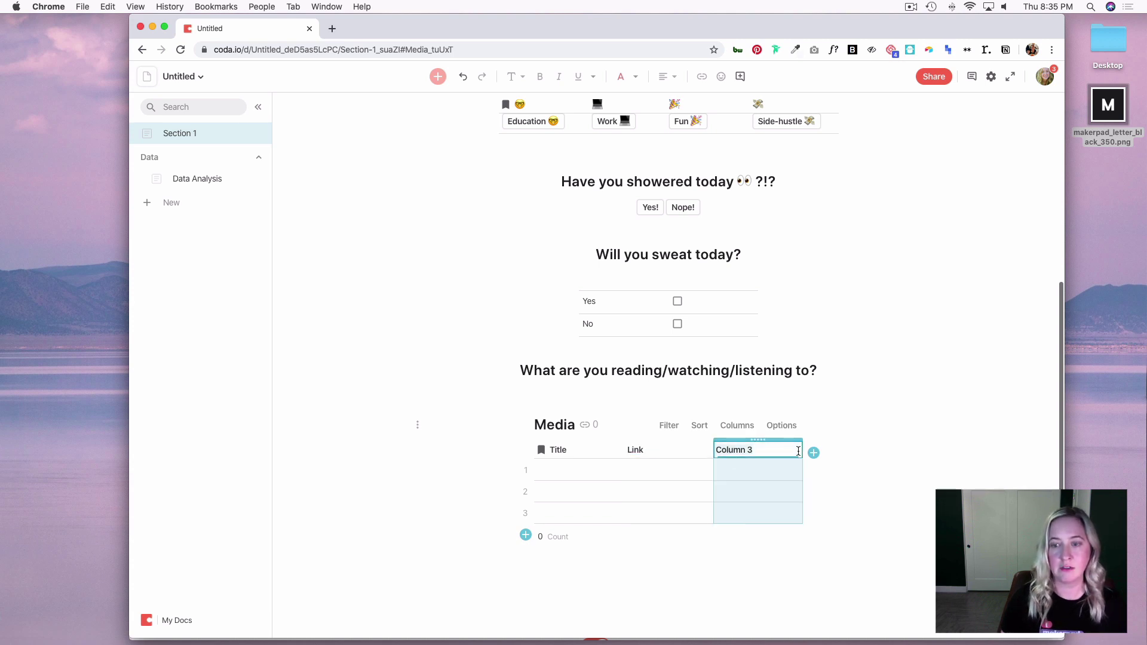
text(Rating)
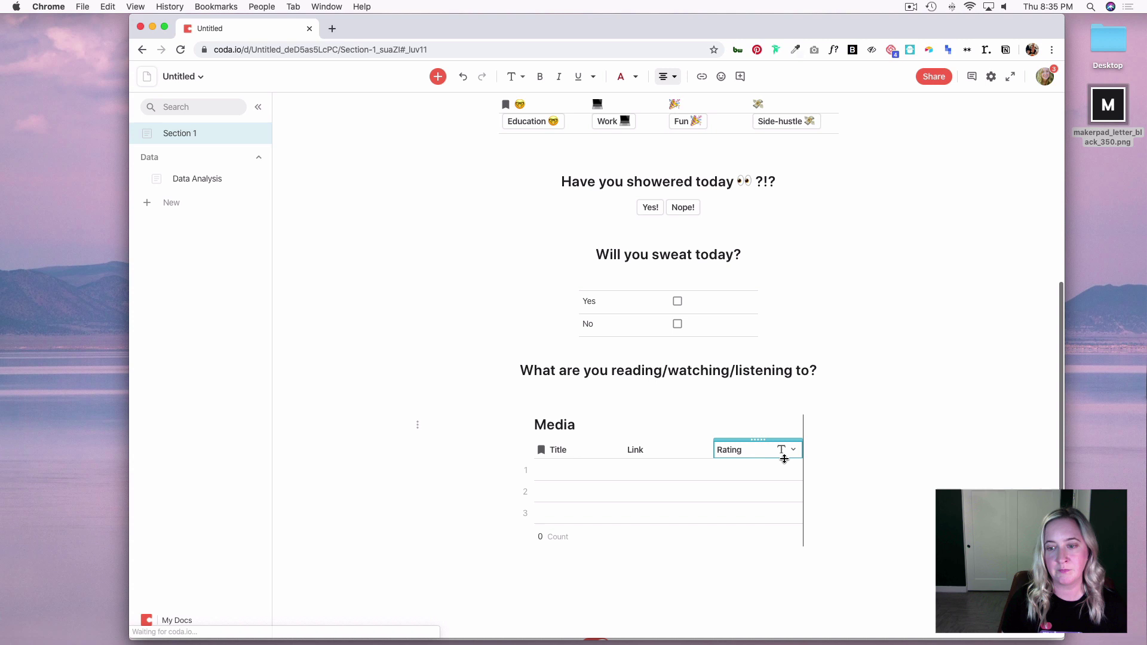
- Change the Rating column of the Media table to the Scale number format
click(782, 451)
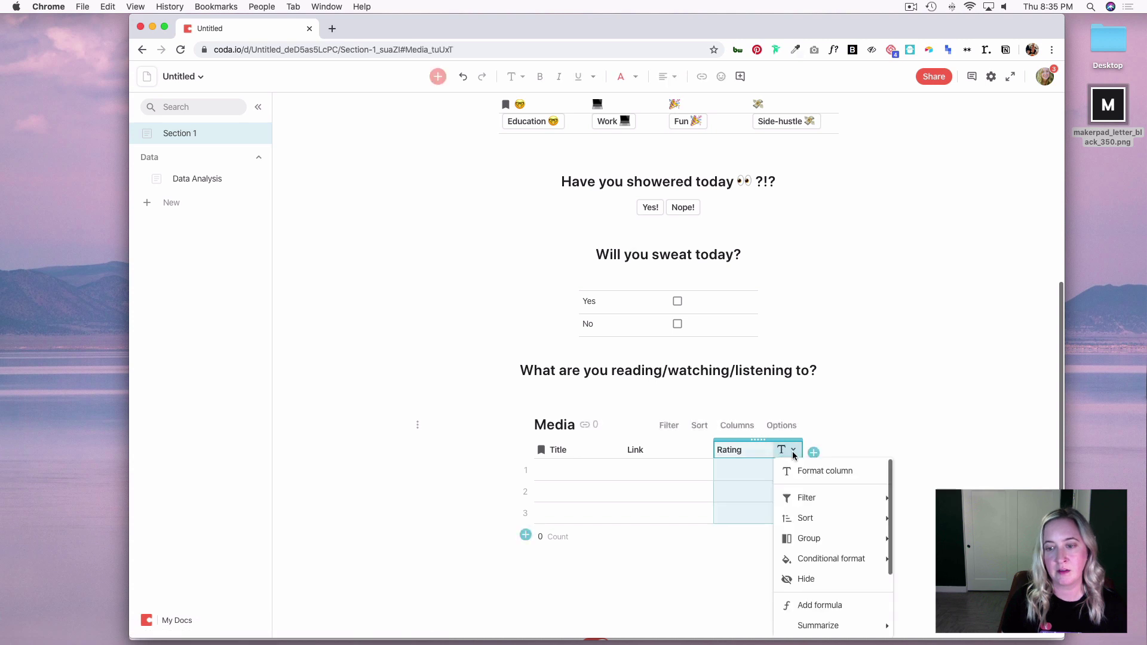
click(811, 472)
click(812, 480)
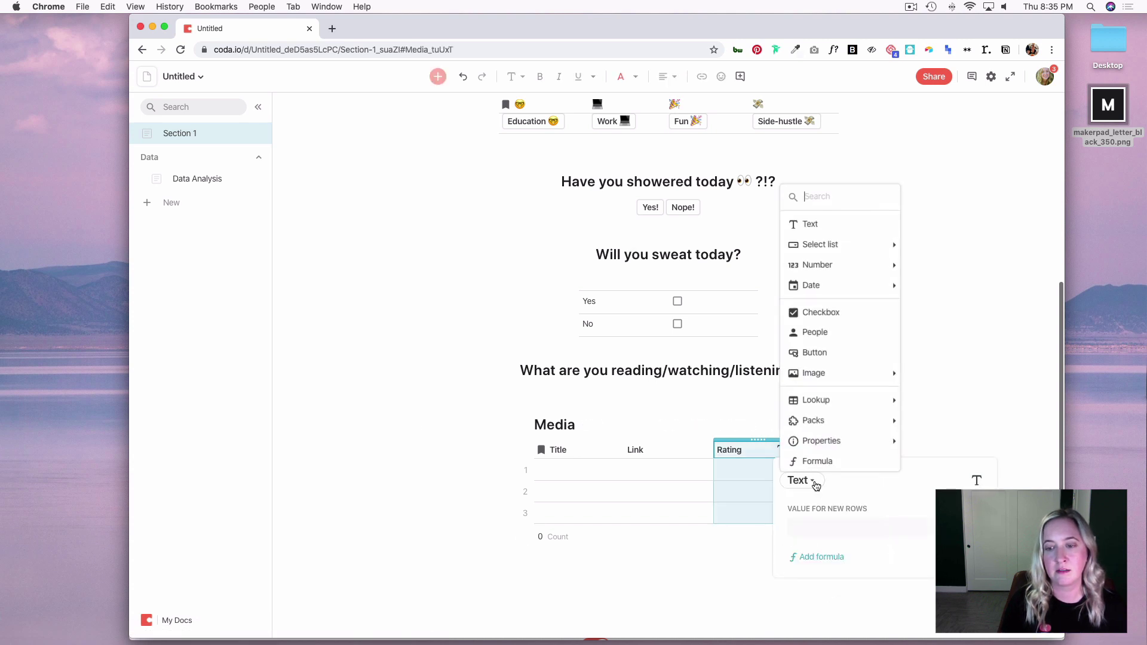
mouse_move(869, 271)
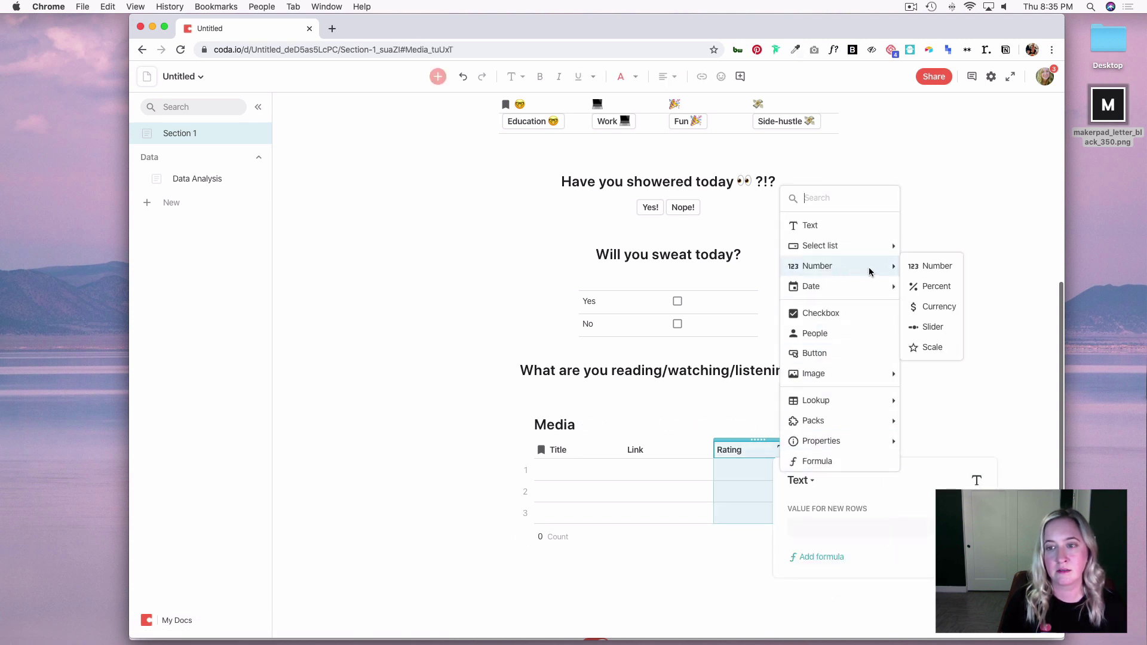
click(932, 348)
click(891, 423)
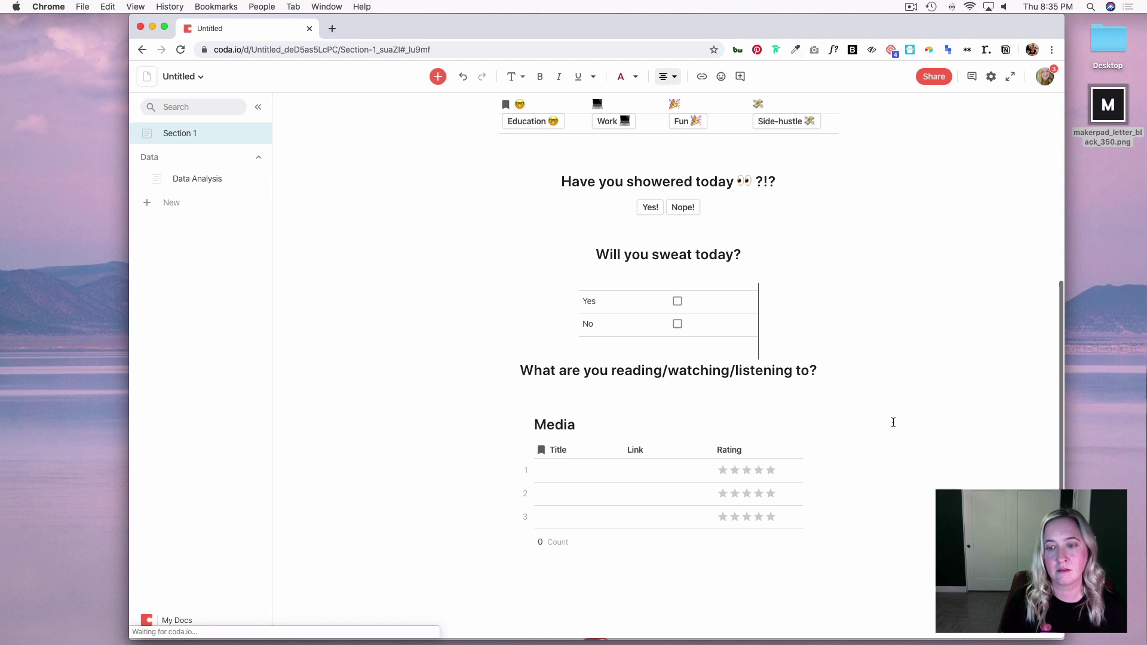
- Add a button column named Submit after the Rating column of the Media table
click(811, 454)
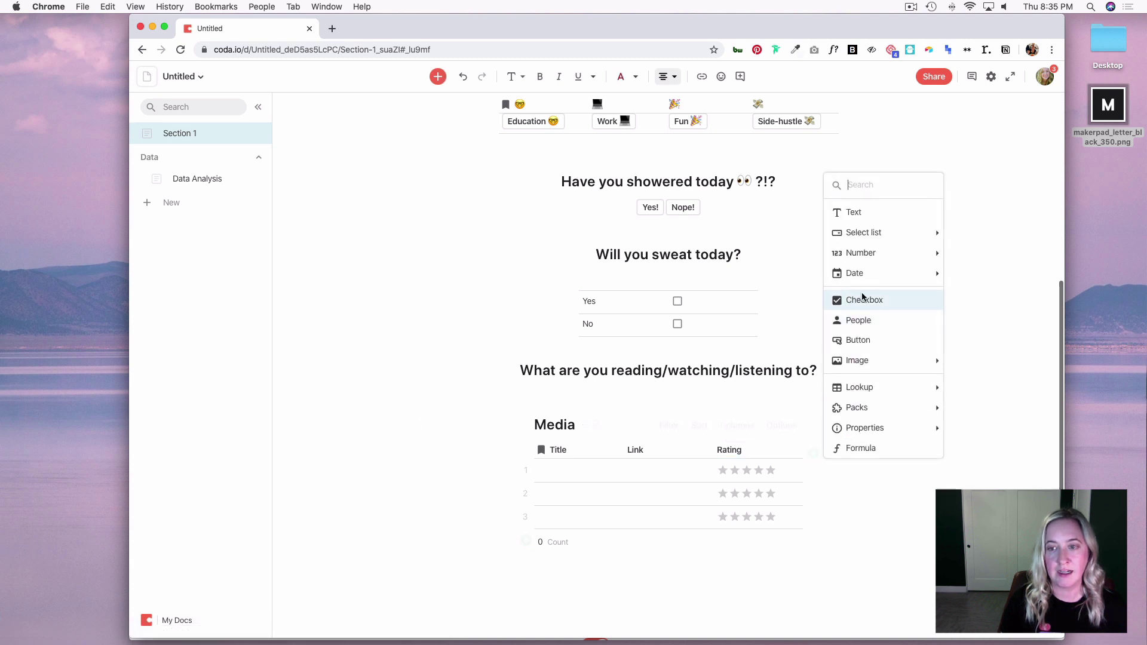
click(888, 341)
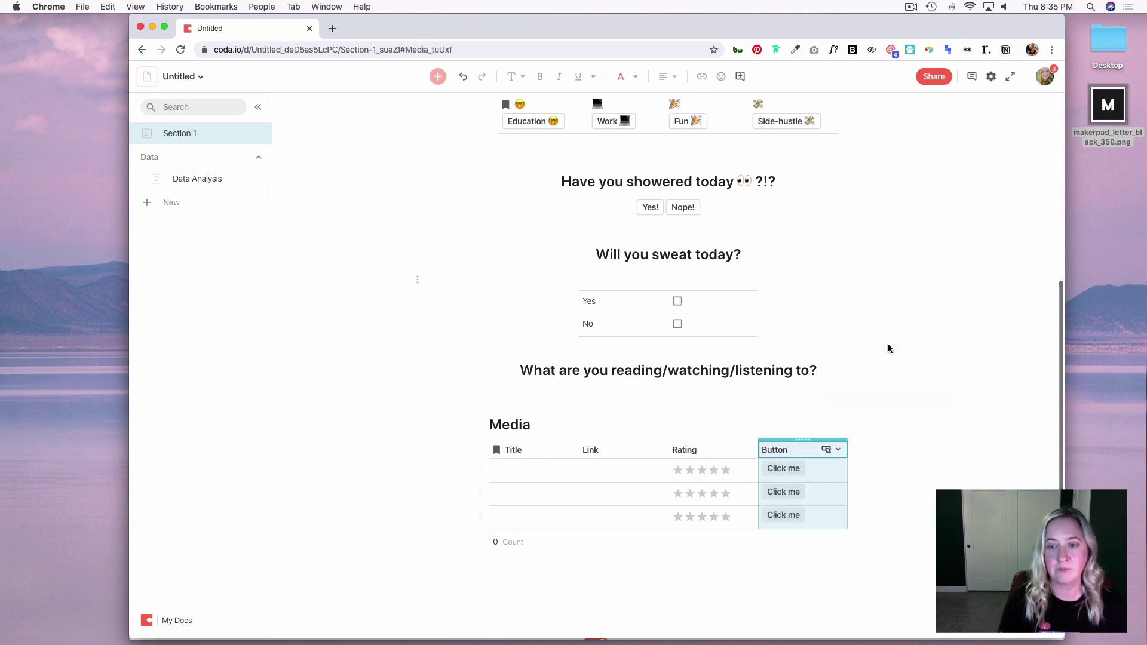
click(791, 452)
text(Submit)
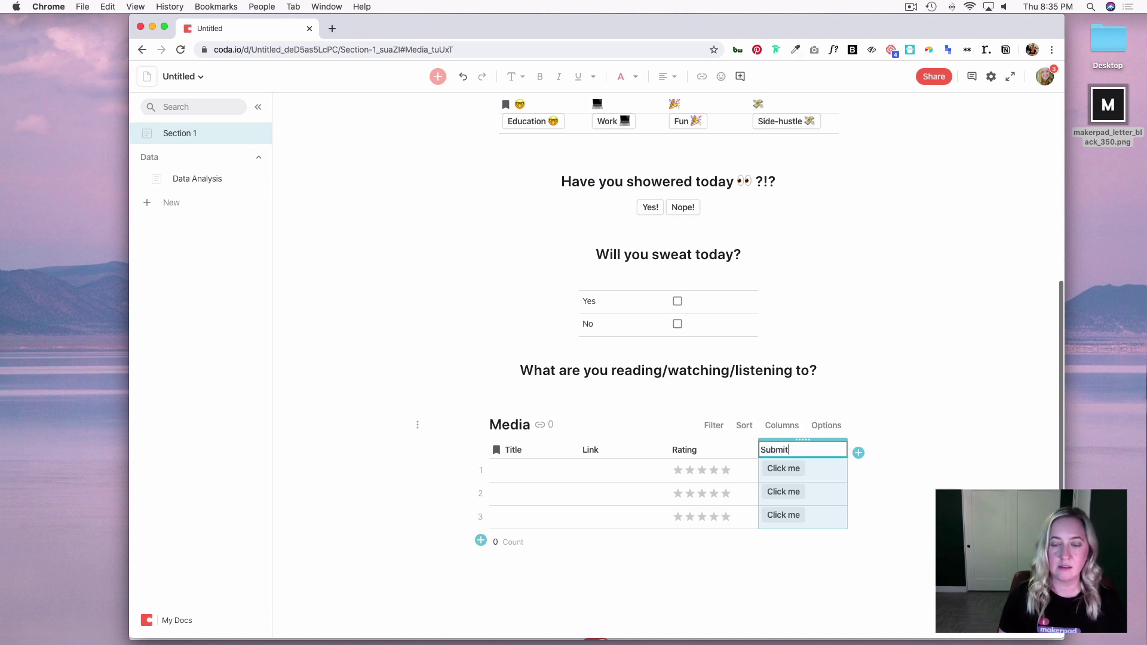
click(835, 476)
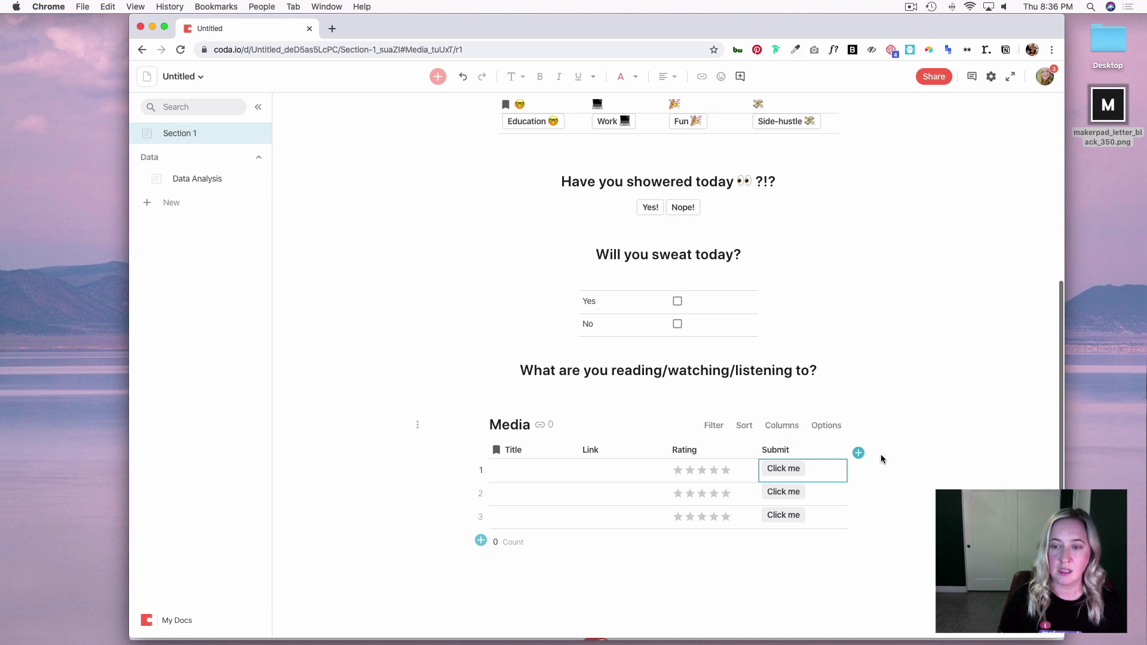
- Add a Created by property column to the Media table and hide it
click(859, 454)
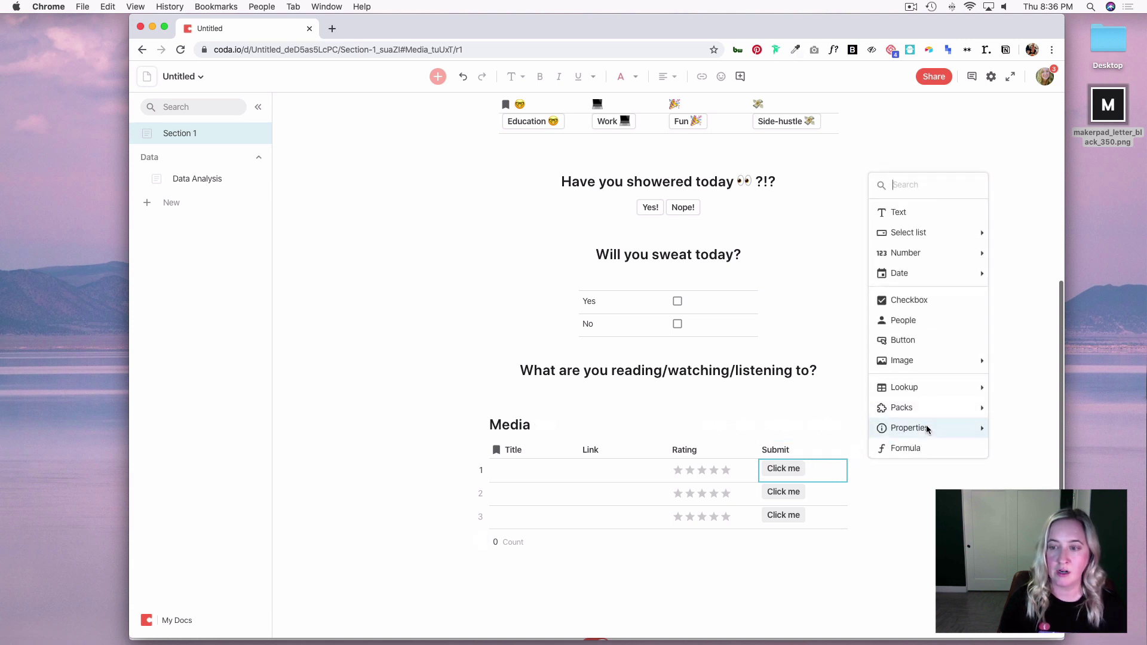
mouse_move(943, 428)
click(1019, 430)
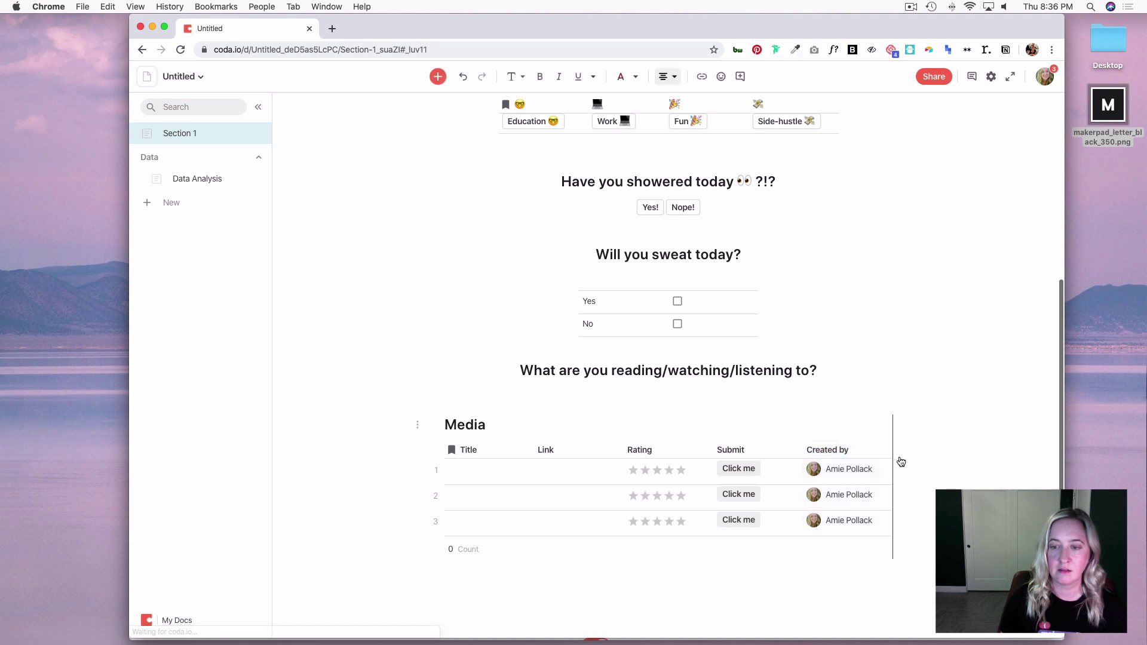
click(883, 450)
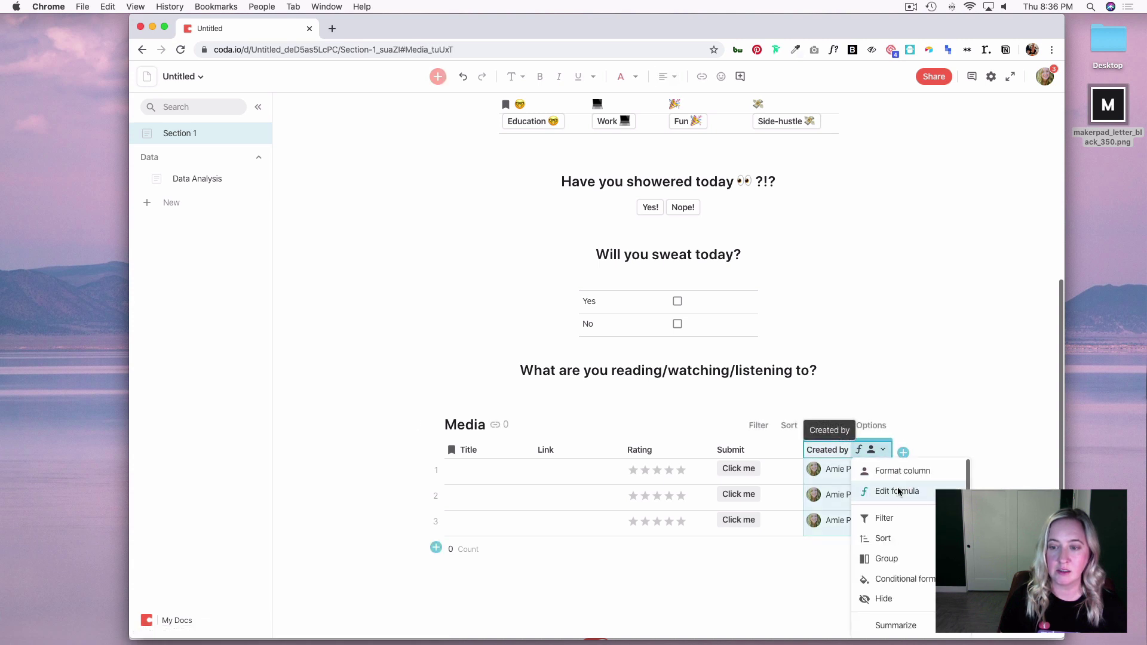
click(909, 600)
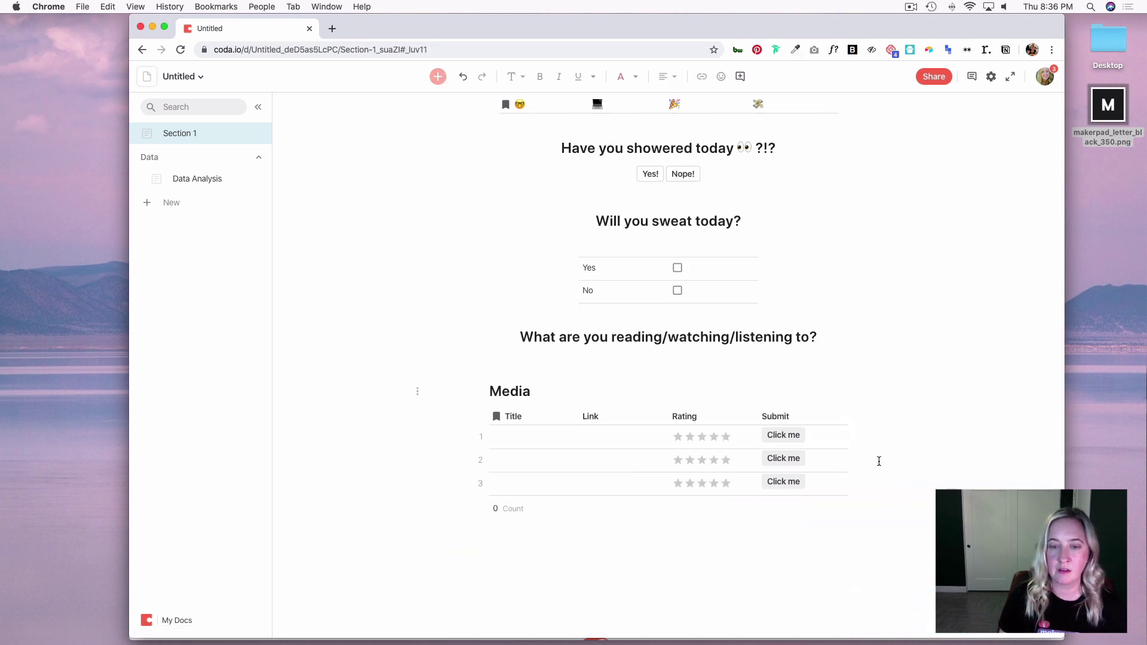
- Remove the row count summary below the Media table and hide the table's title
click(526, 509)
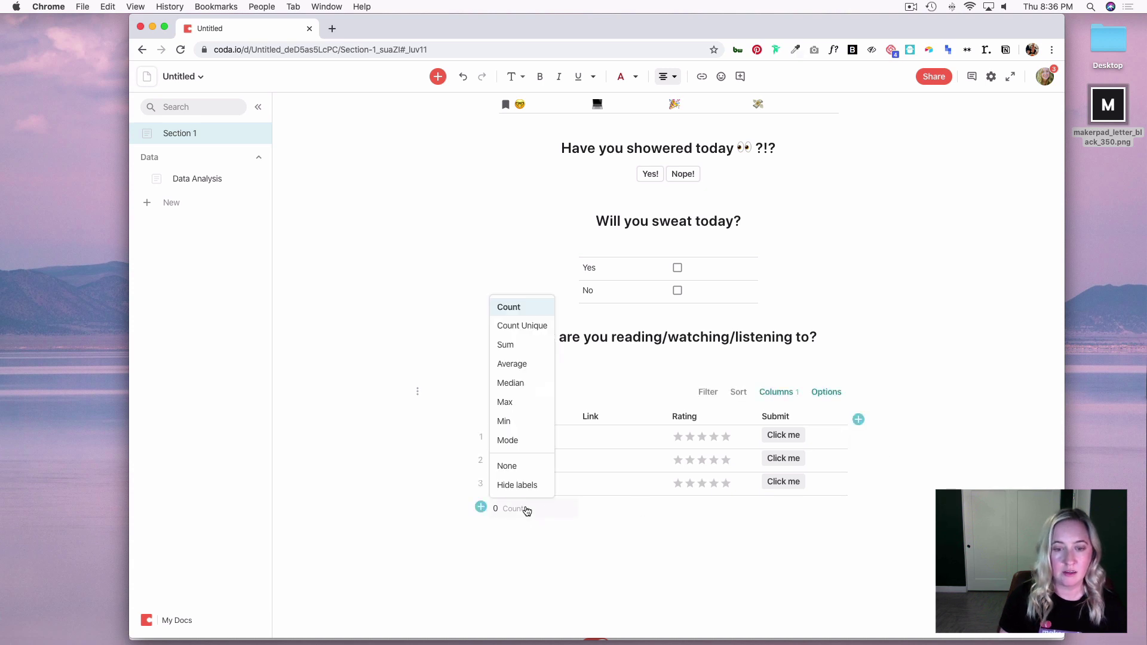
click(517, 464)
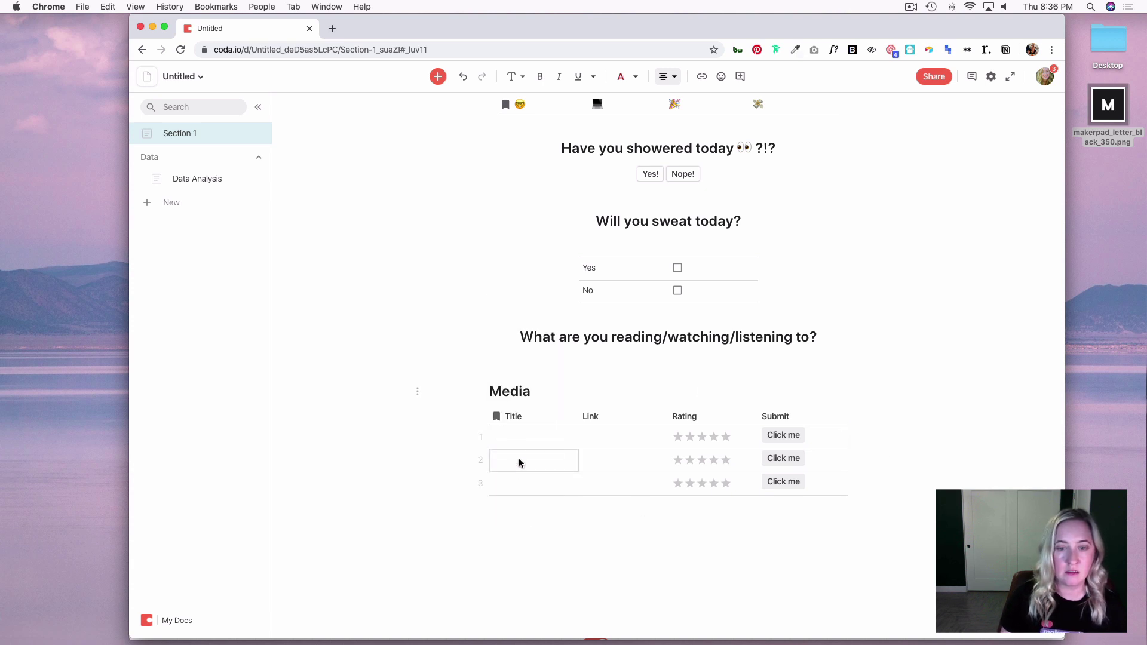
click(418, 391)
click(362, 436)
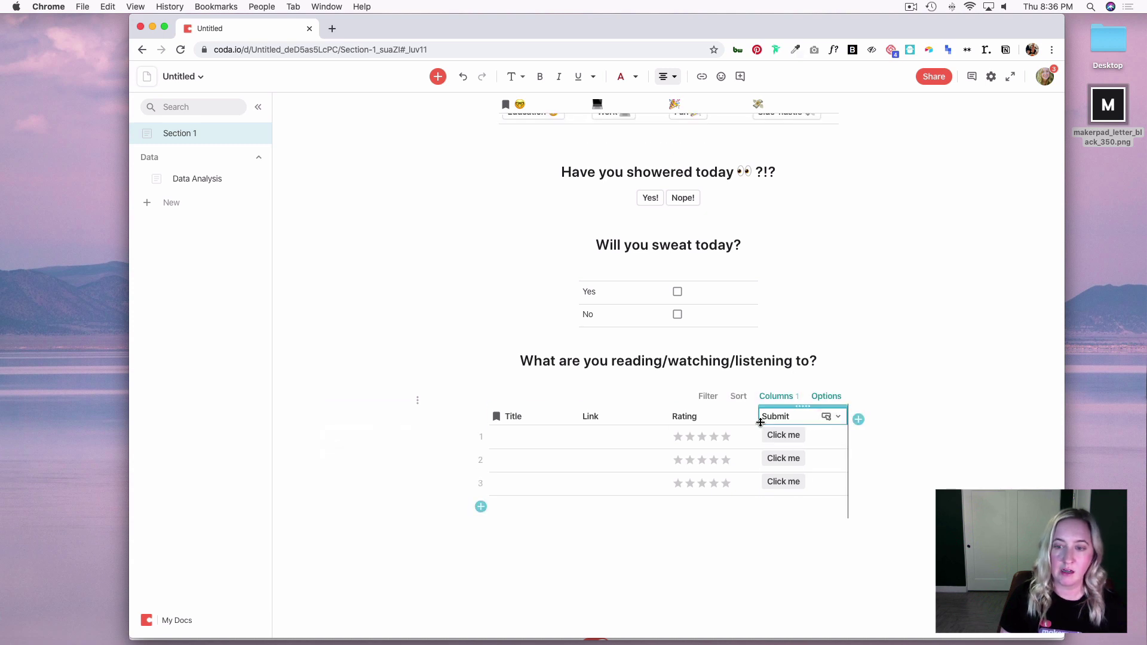
- Set the label of the Media table's Submit column buttons to Submit
click(840, 417)
click(860, 441)
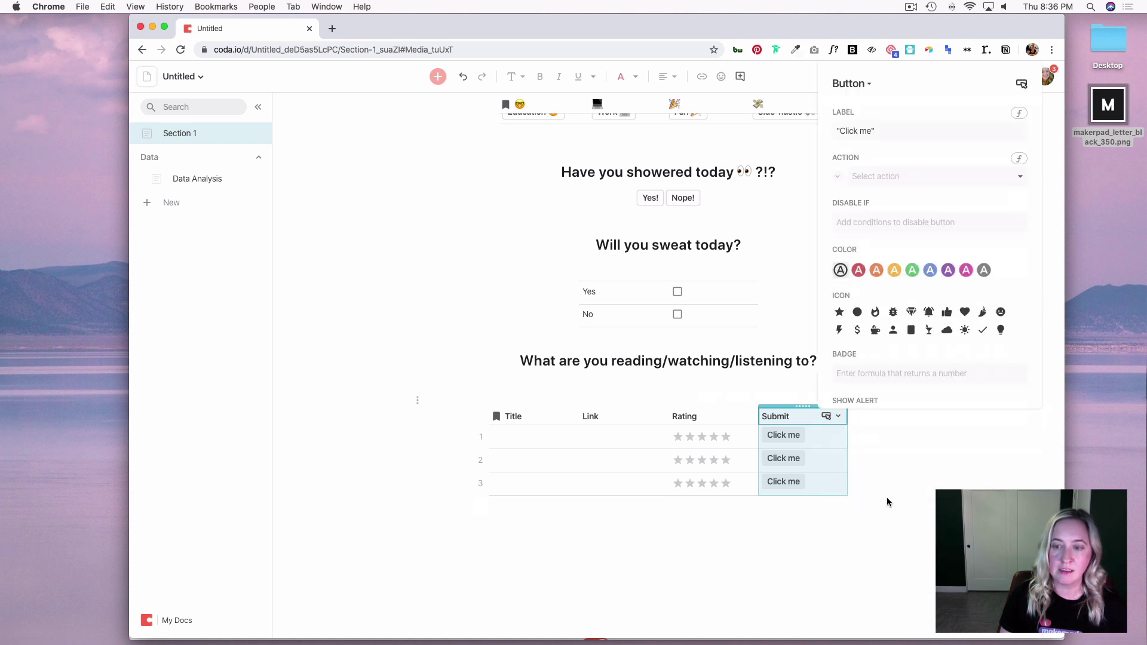
click(887, 131)
key(super+a)
text(S)
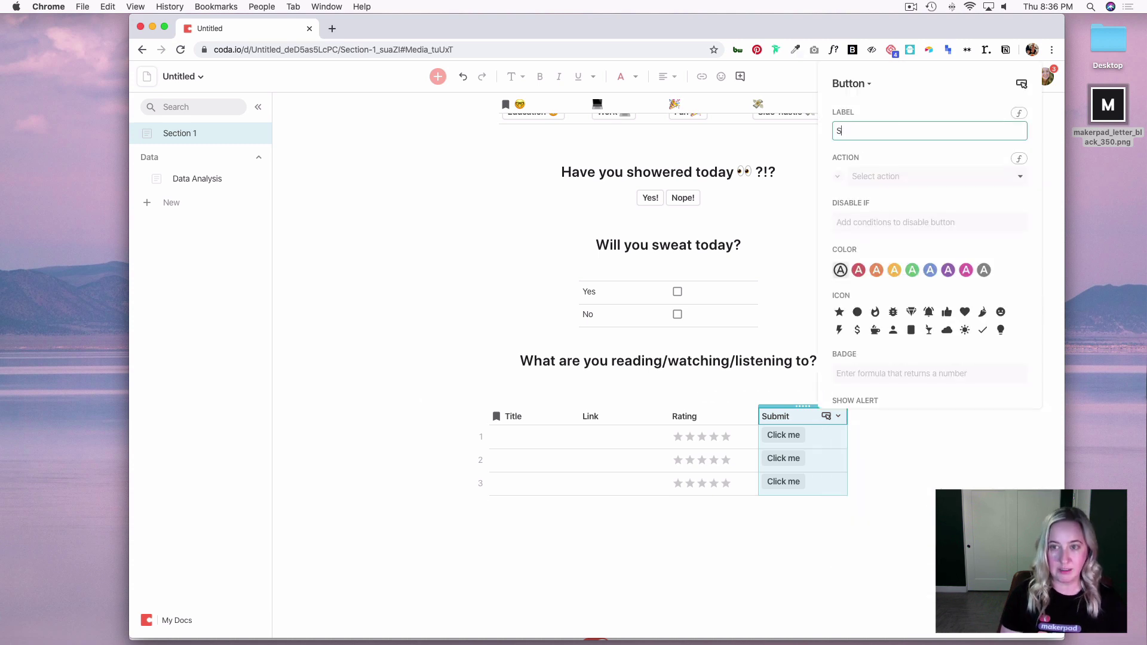
- Set the Submit button's action to add a row to the Media Analysis table
click(891, 176)
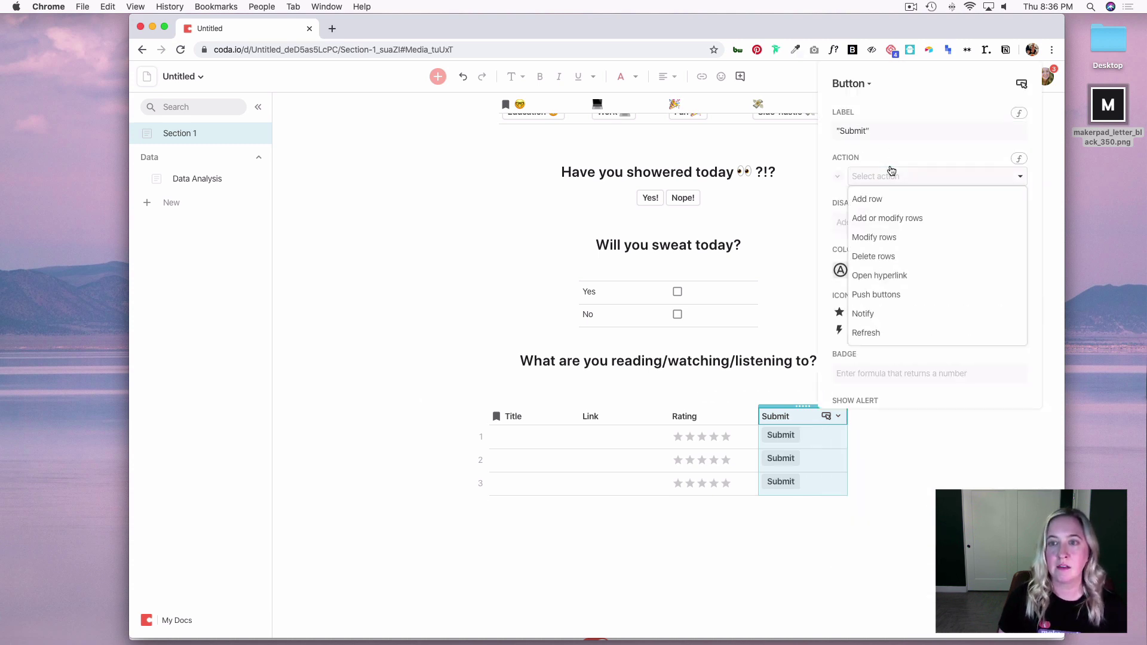
click(884, 203)
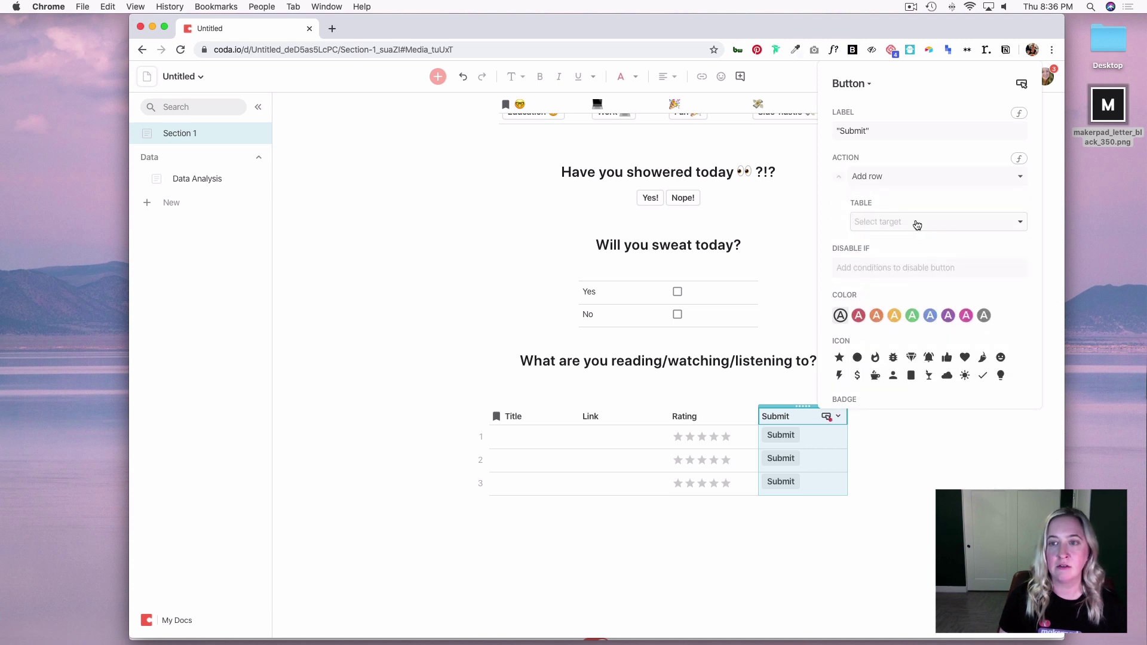
click(914, 223)
click(941, 303)
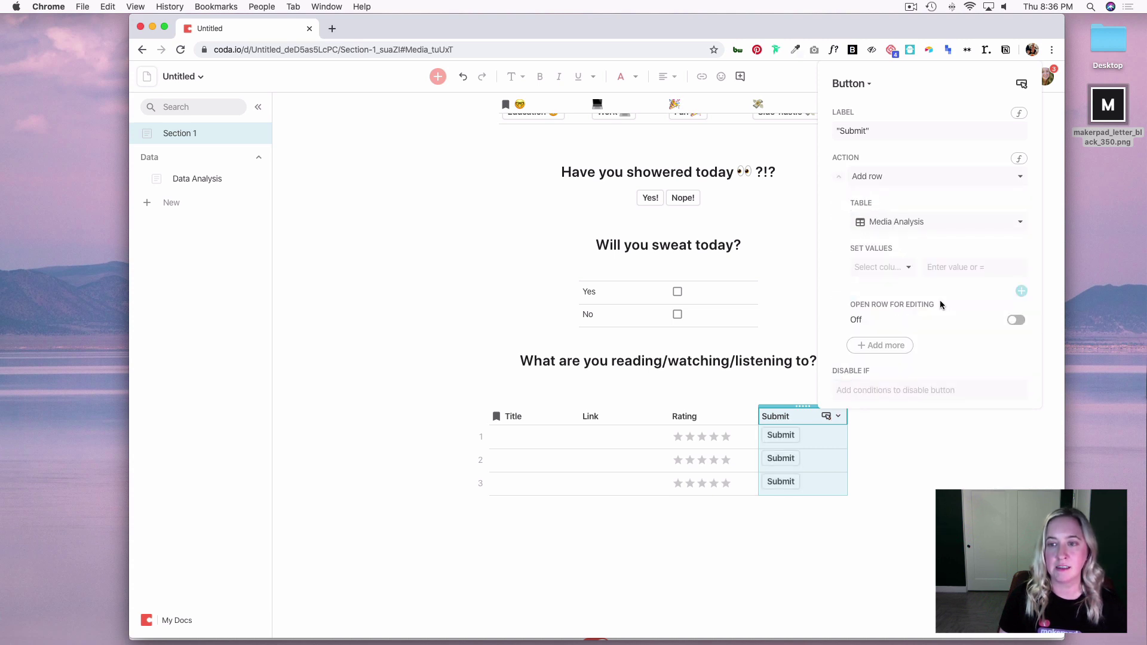
- Make the Submit button fill the new row's Title with thisRow.Title
click(898, 267)
click(891, 289)
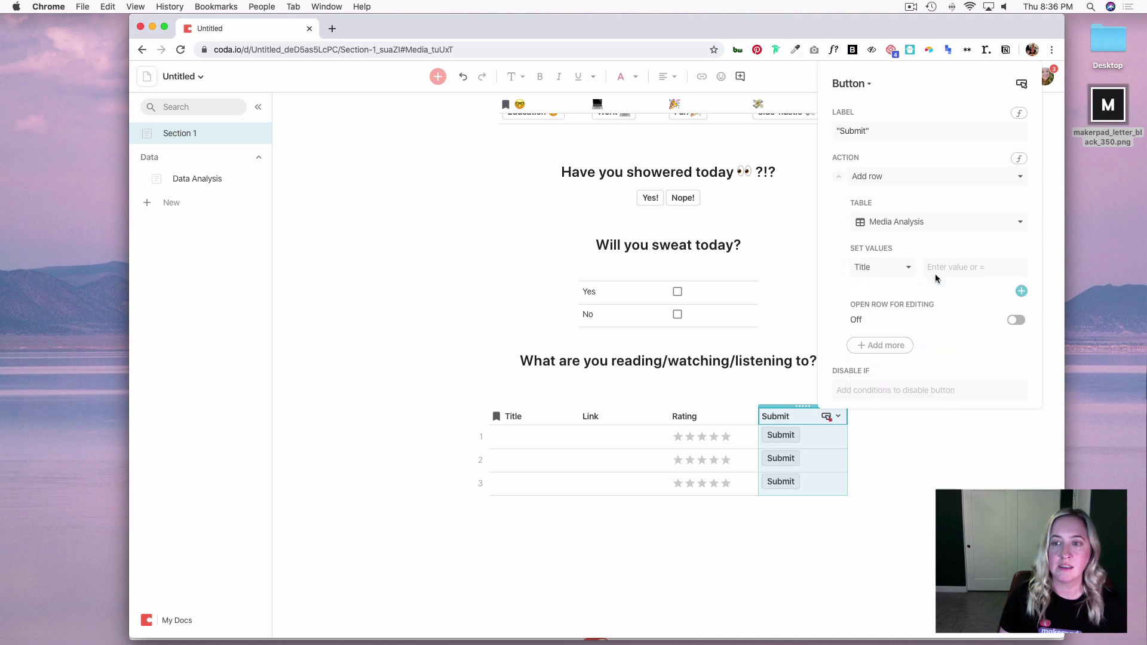
click(956, 267)
text(this)
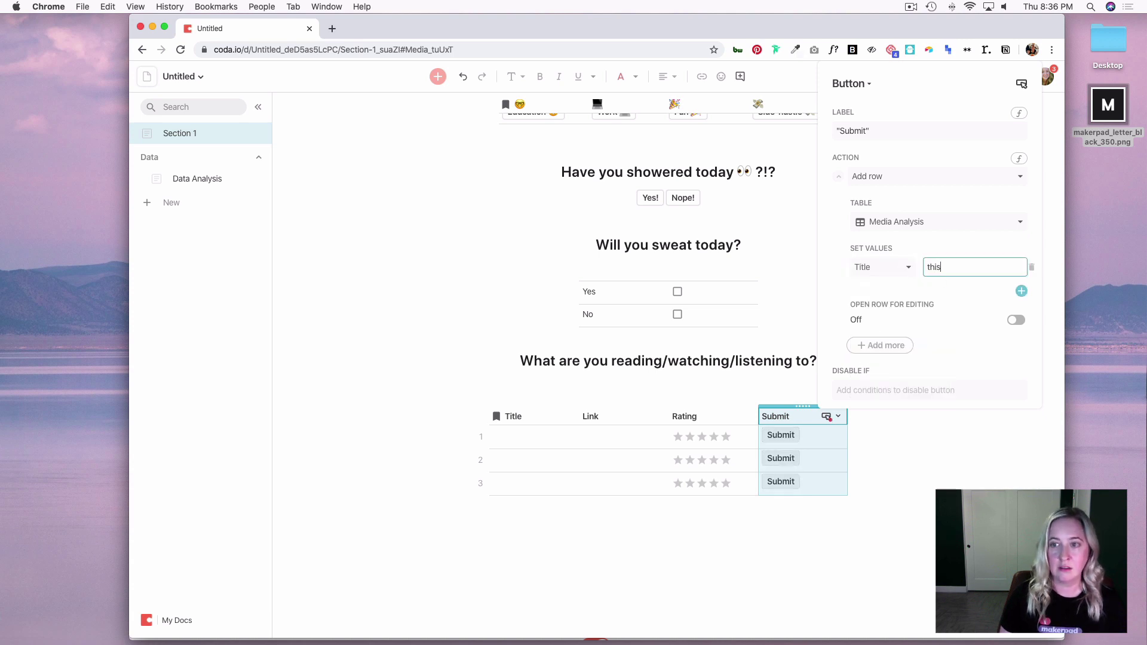
text(his)
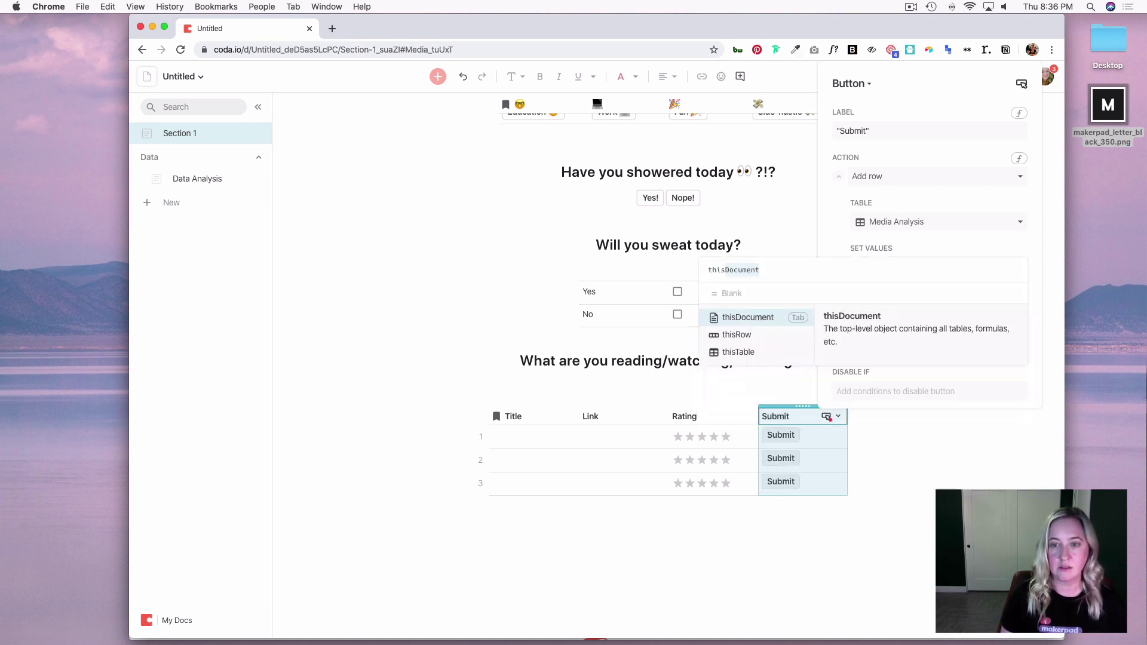
click(737, 335)
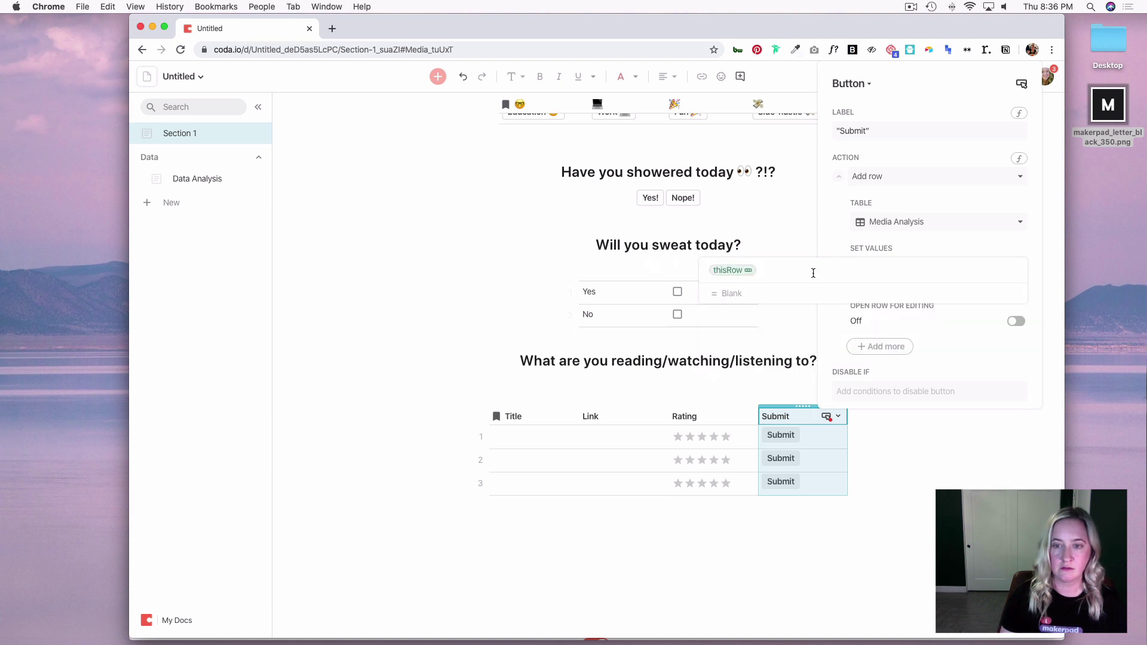
text(.Title)
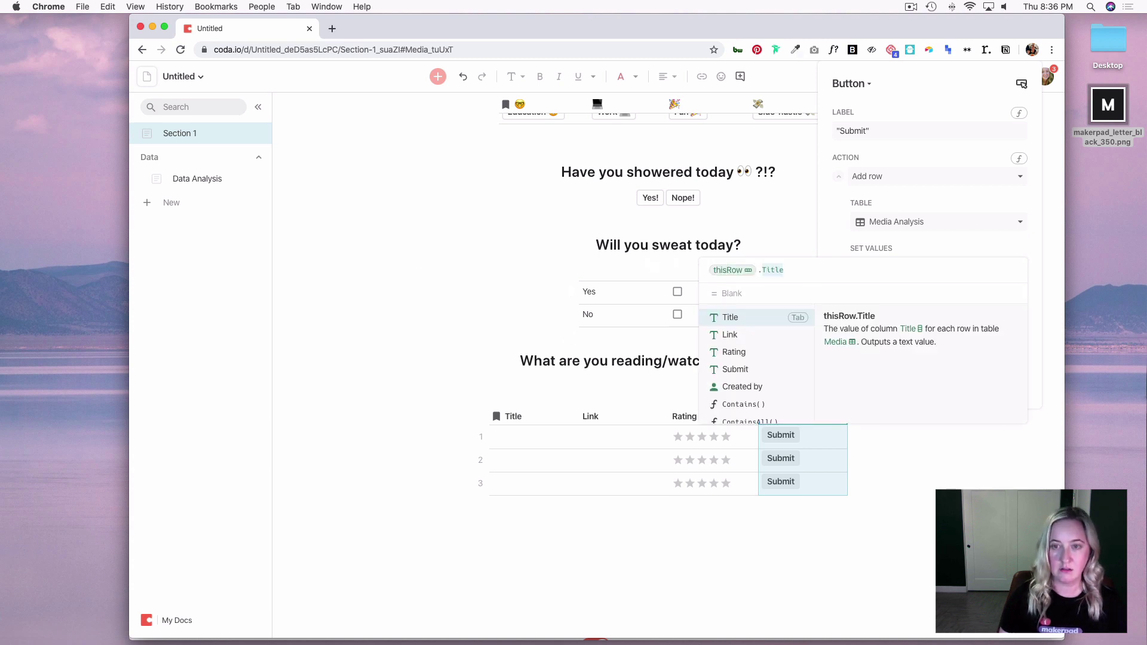
key(Return)
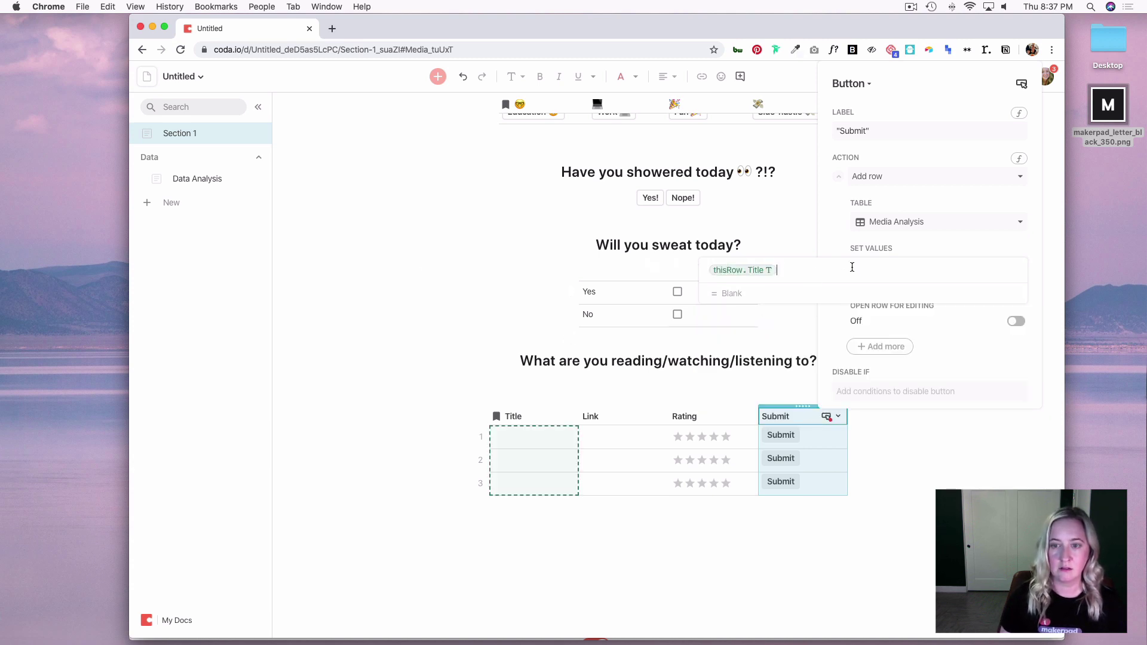
key(Return)
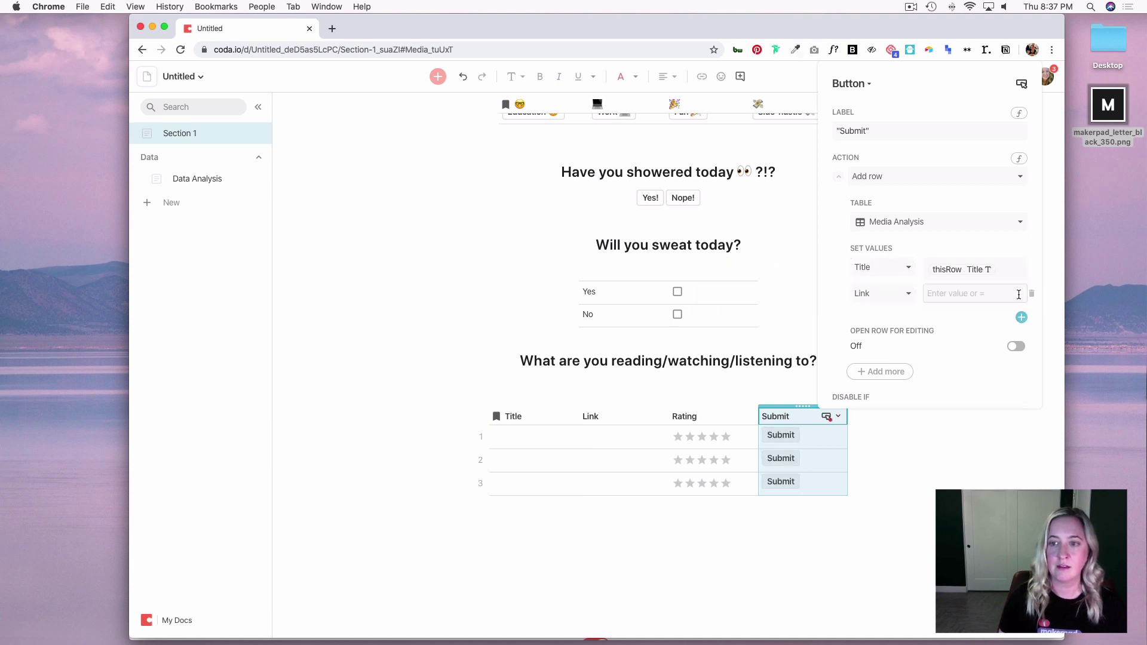
- Make the Submit button fill the new row's Link with thisRow.Link
click(963, 295)
text(=)
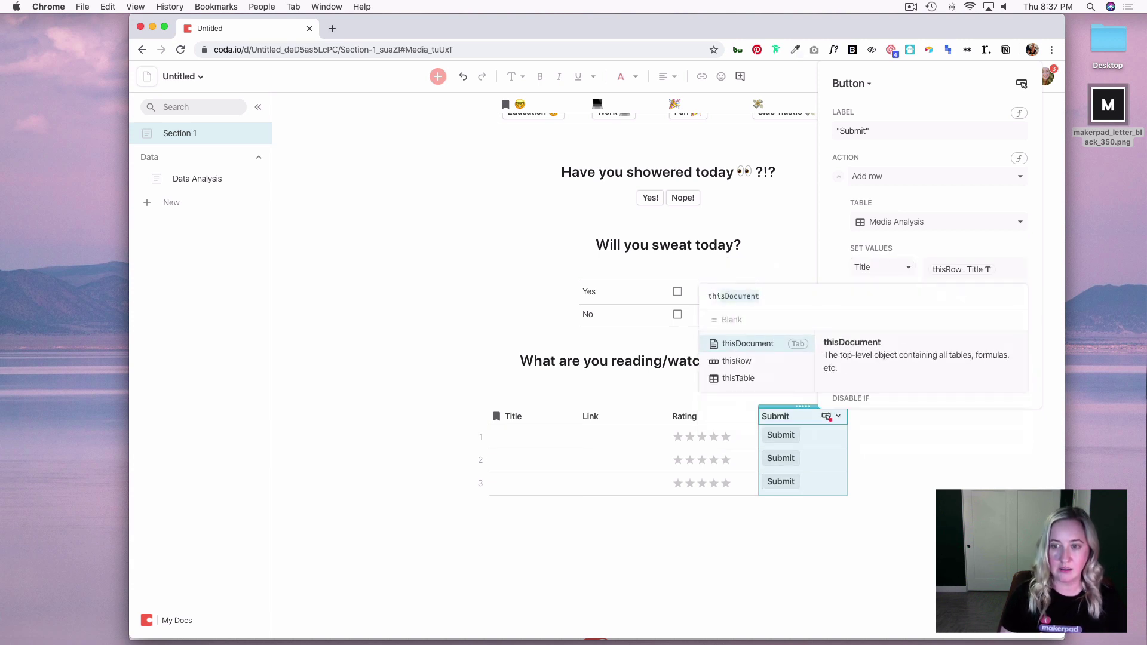
click(762, 365)
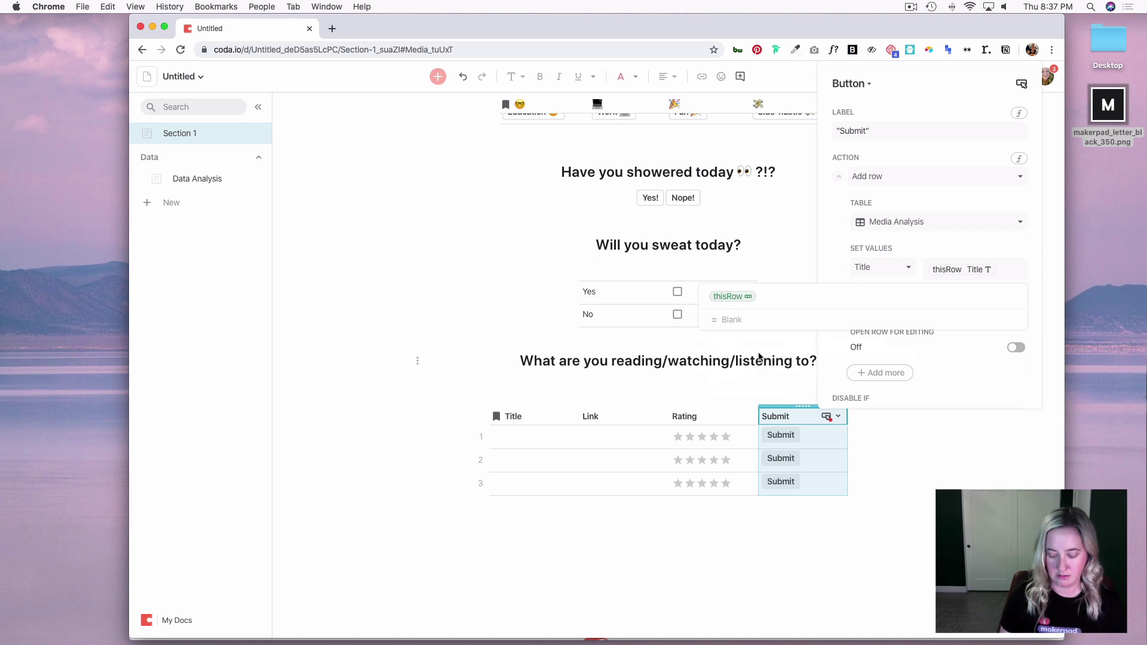
text(.Link)
click(748, 362)
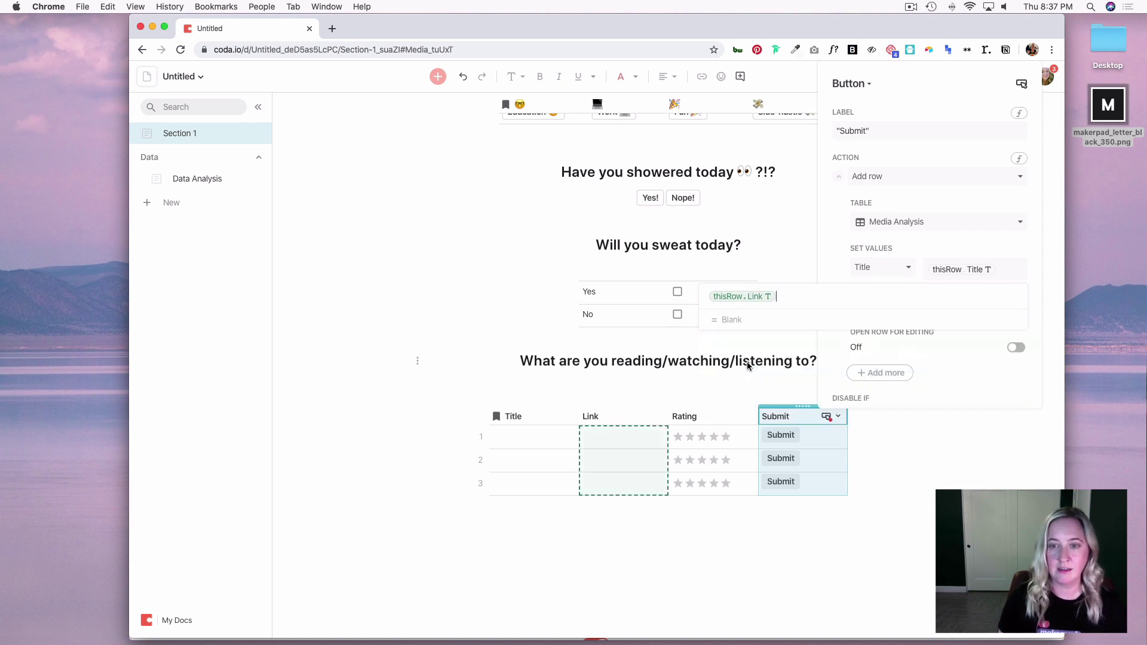
key(Return)
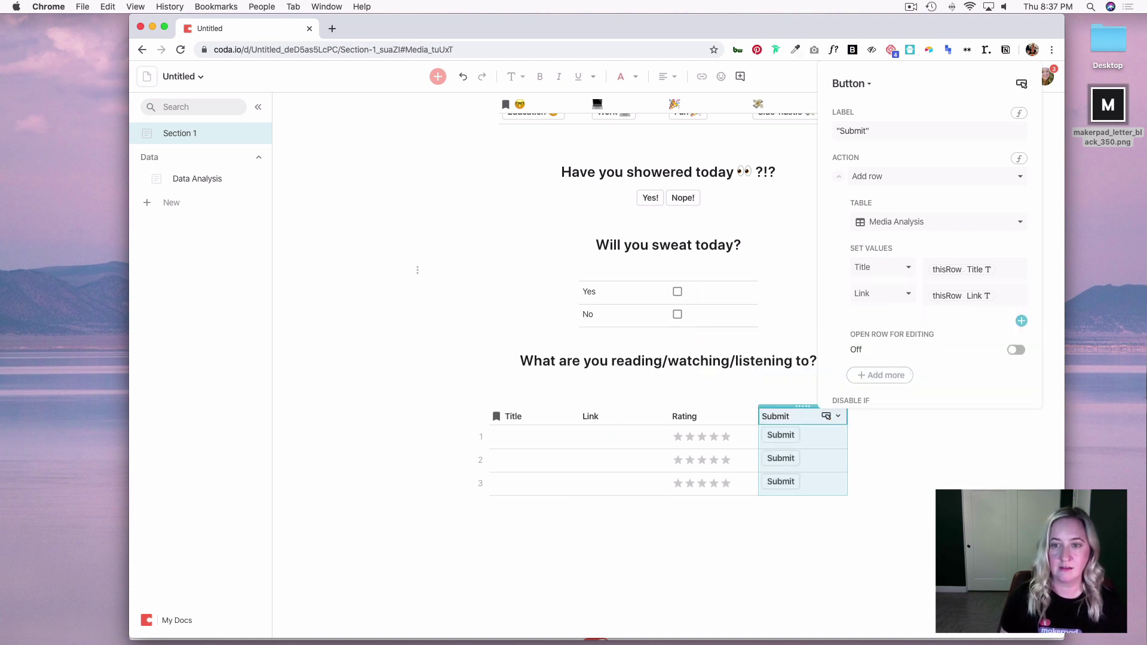
- Add a Rating value to the Submit button's action and set it to thisRow.Rating
click(1022, 321)
click(944, 321)
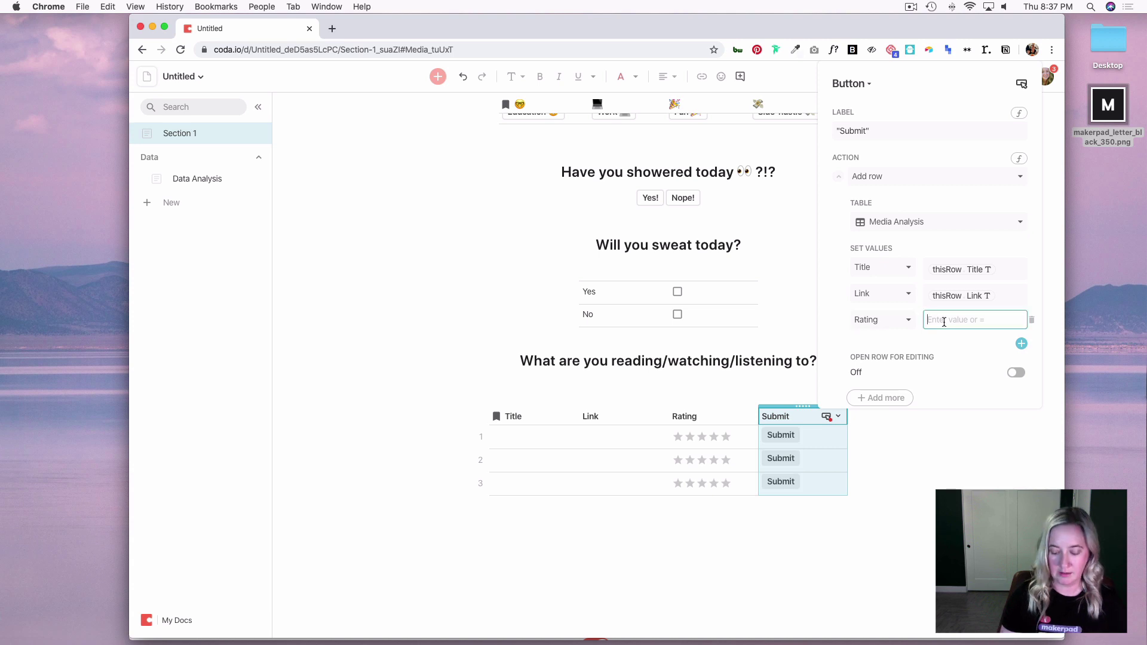
text(thisRow.Title)
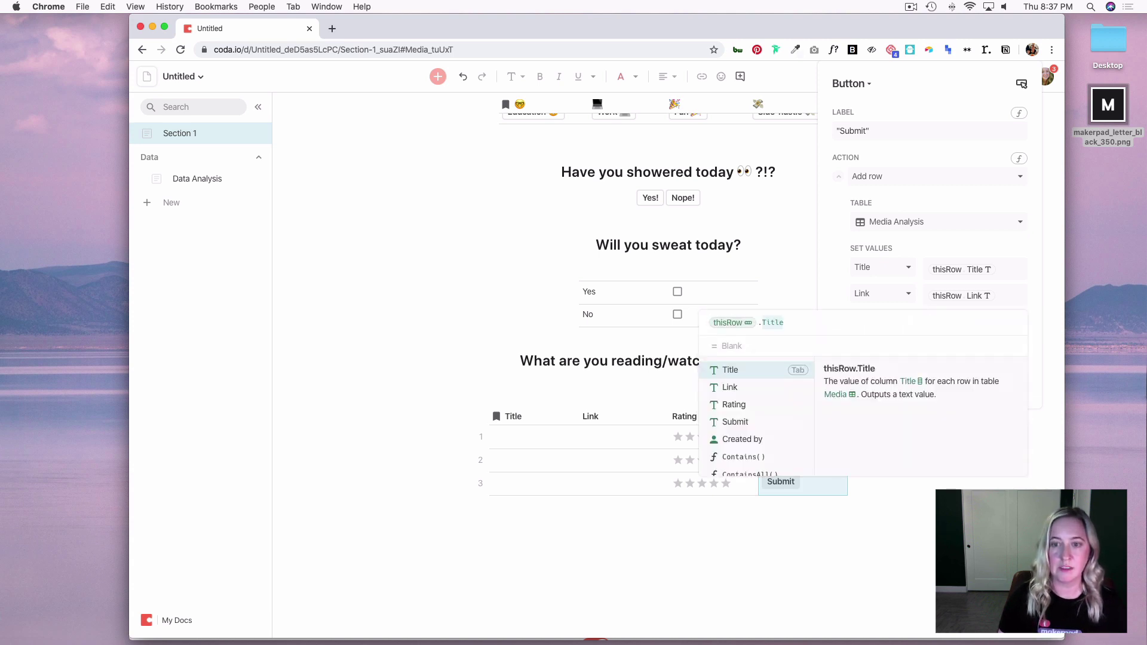
key(Down)
key(Down)
key(Tab)
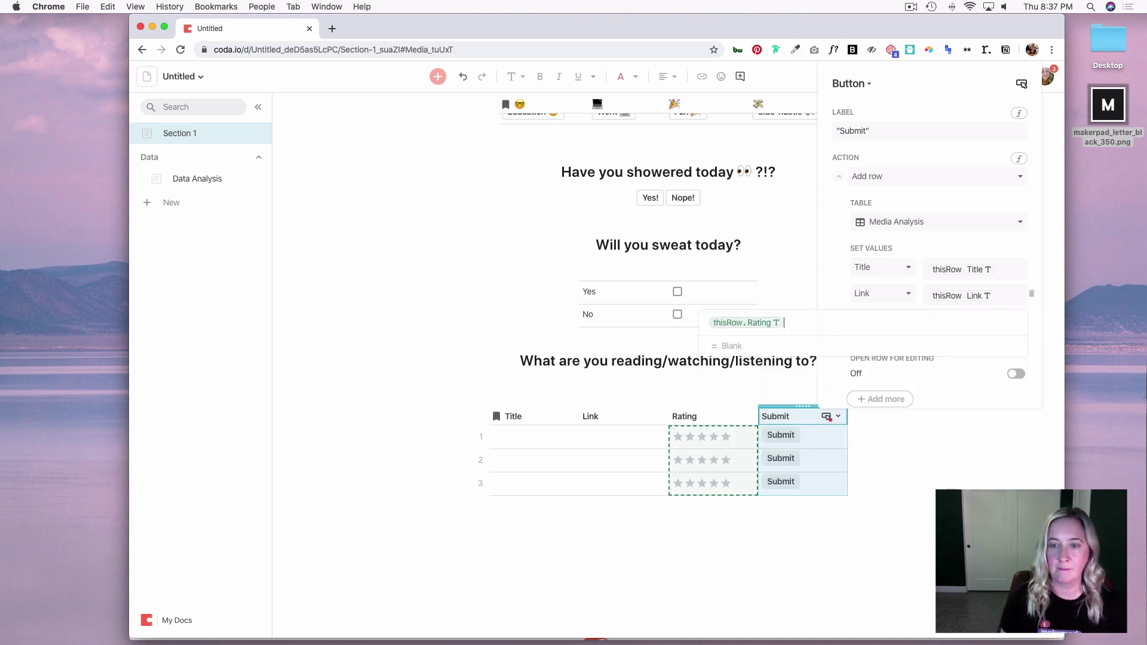
key(Return)
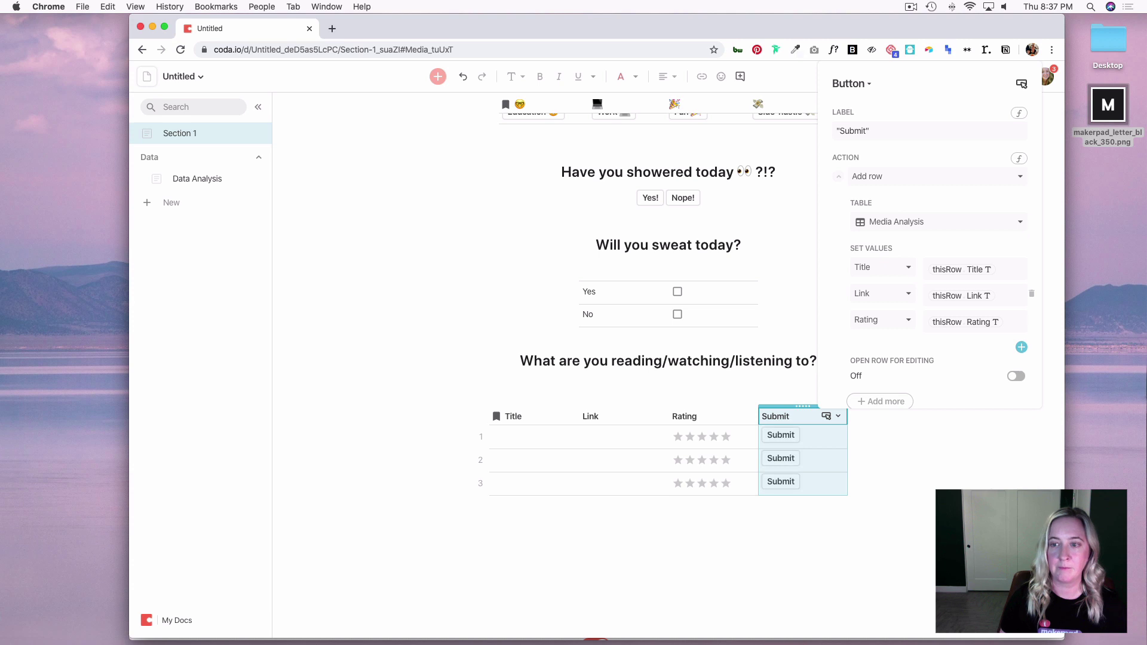
- Add the Automation Required value to the Submit button's action and set it to true
click(1022, 348)
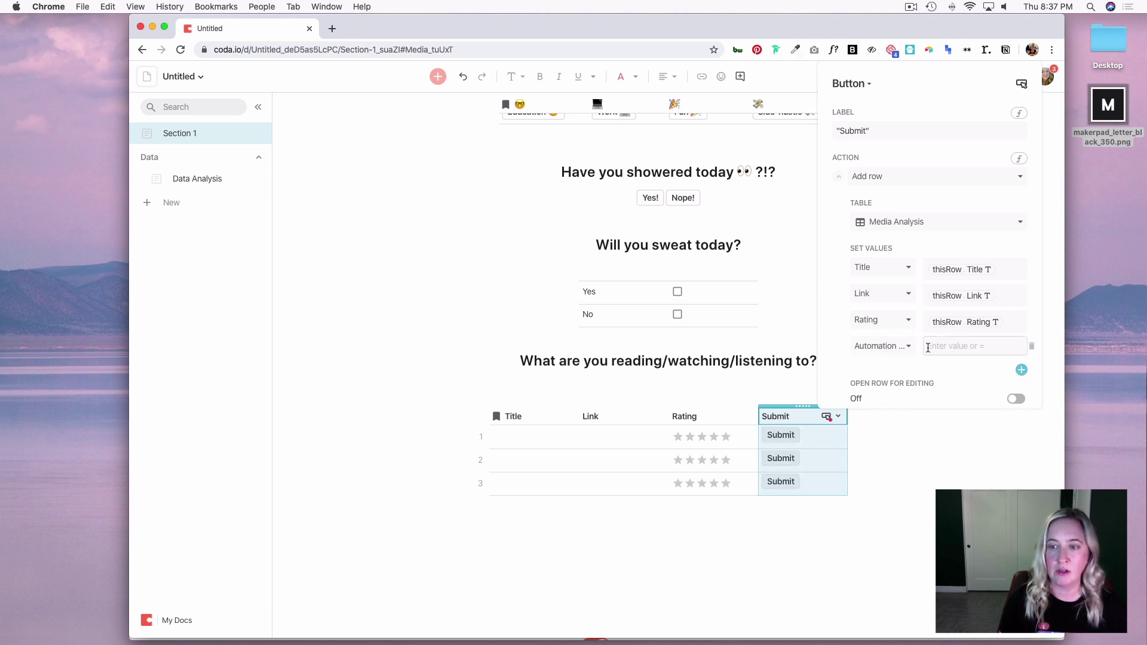
click(975, 346)
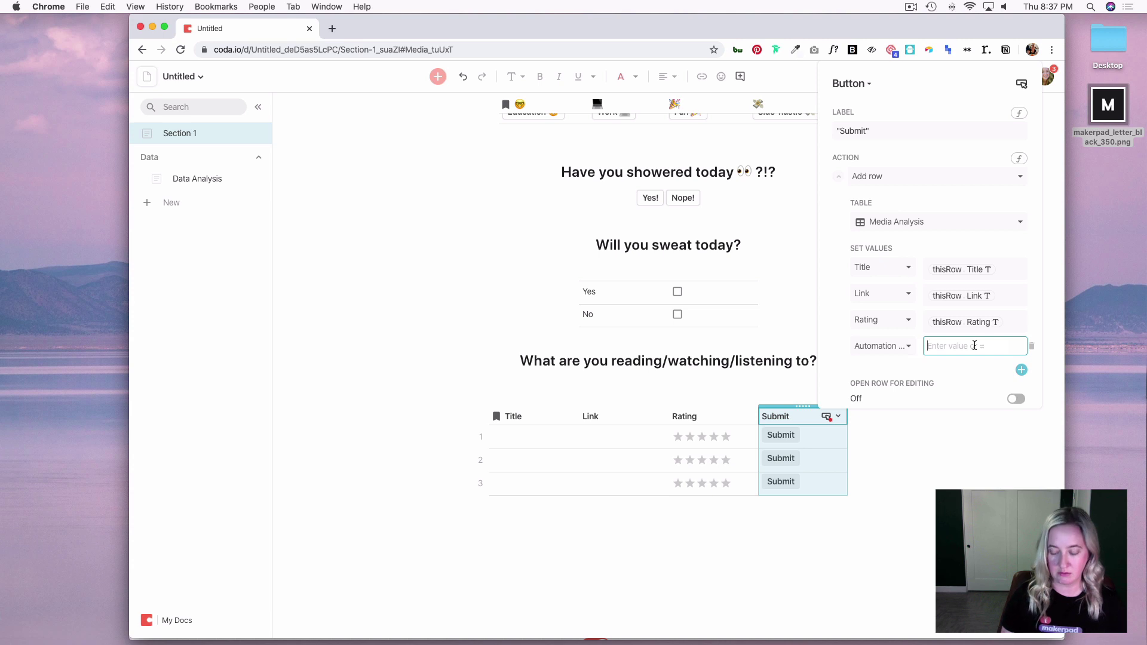
key(=)
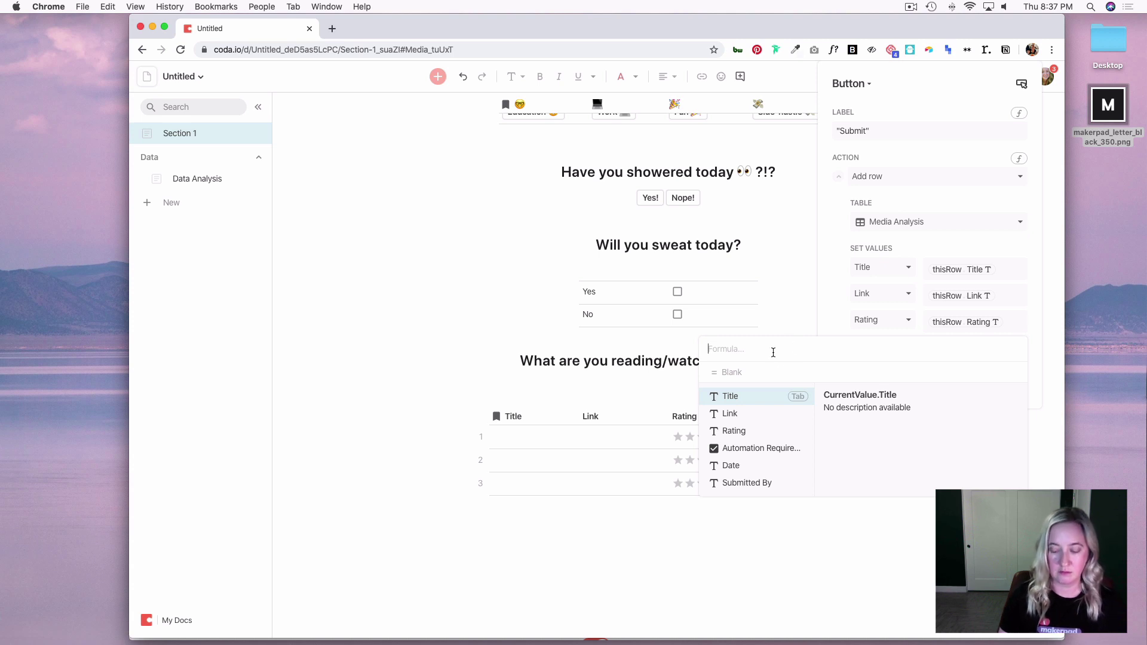
key(Escape)
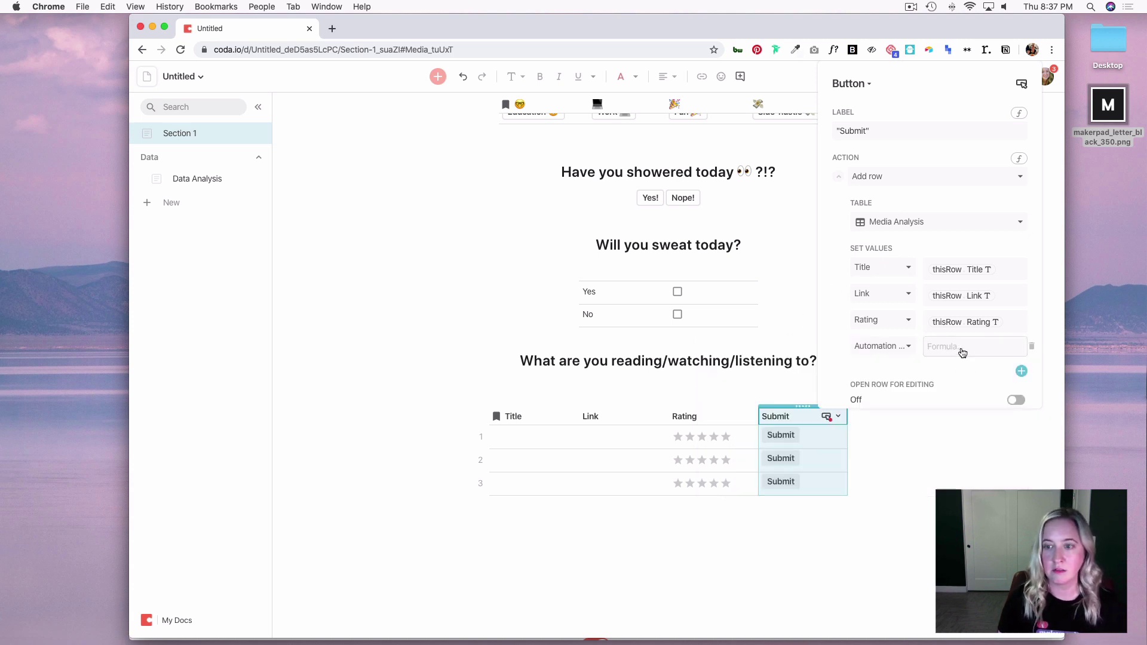
click(962, 349)
text(ti)
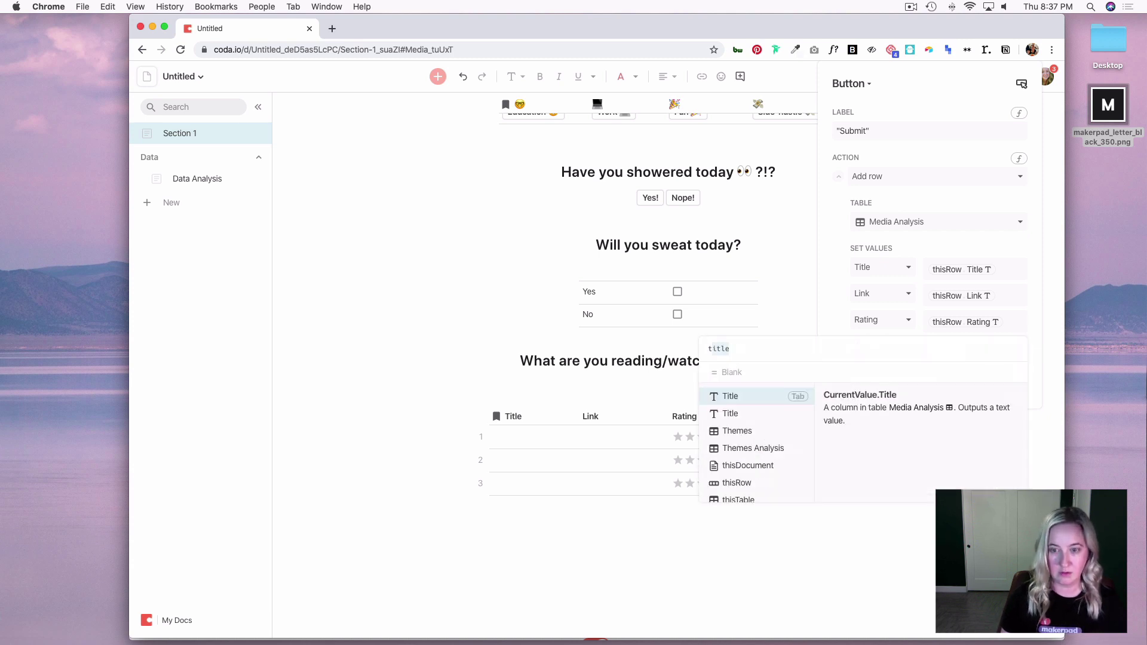
key(BackSpace)
key(BackSpace)
key(BackSpace)
key(BackSpace)
key(BackSpace)
text(true)
key(Return)
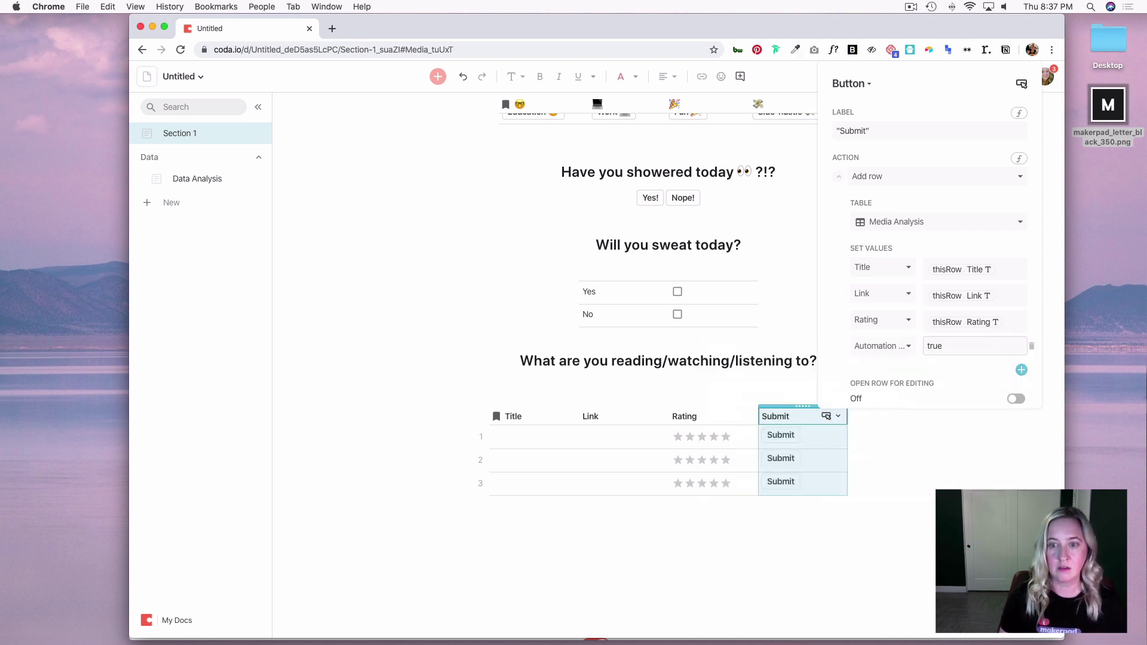
- Add a Date value to the Submit button's action and set it to the formula Today()
click(1021, 370)
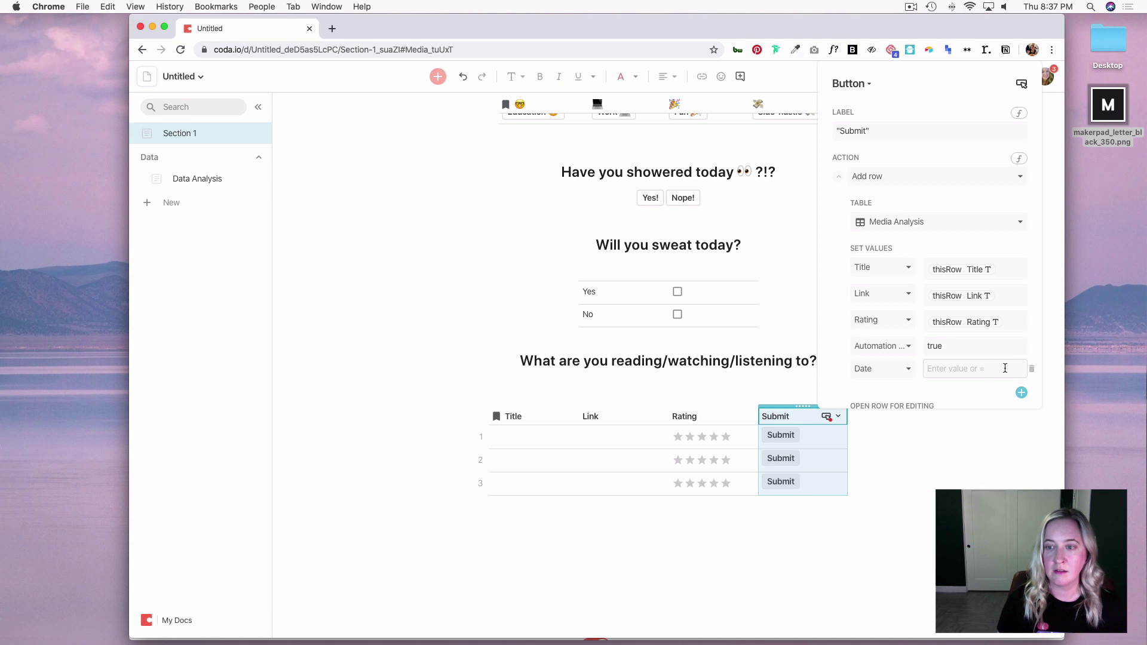
click(935, 370)
text(=today())
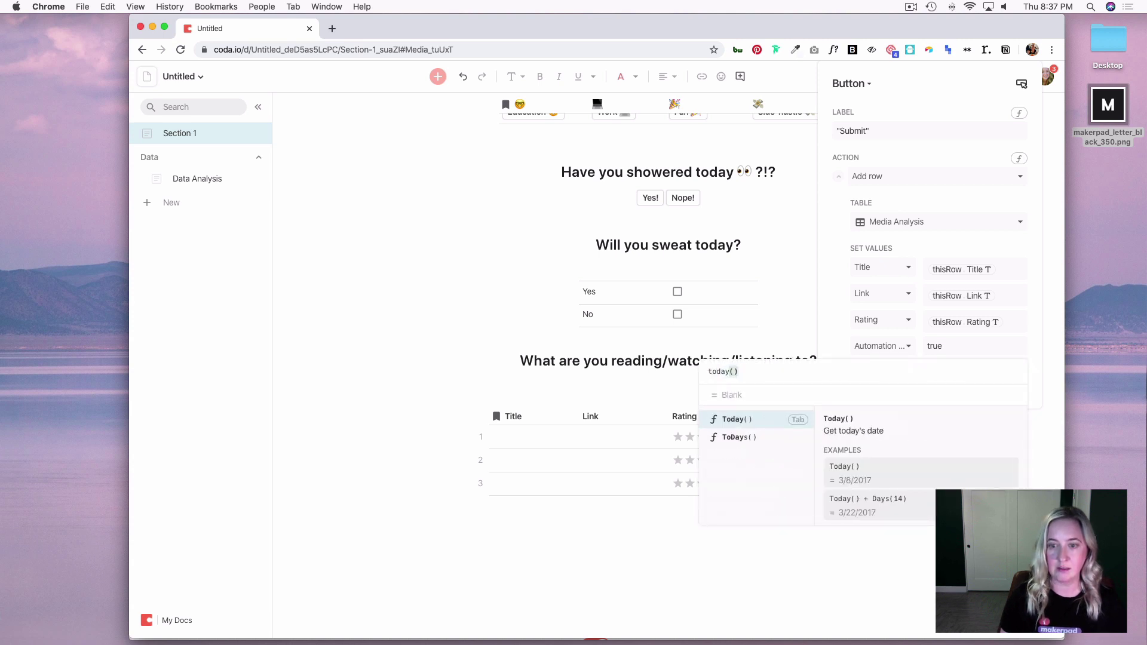
click(744, 420)
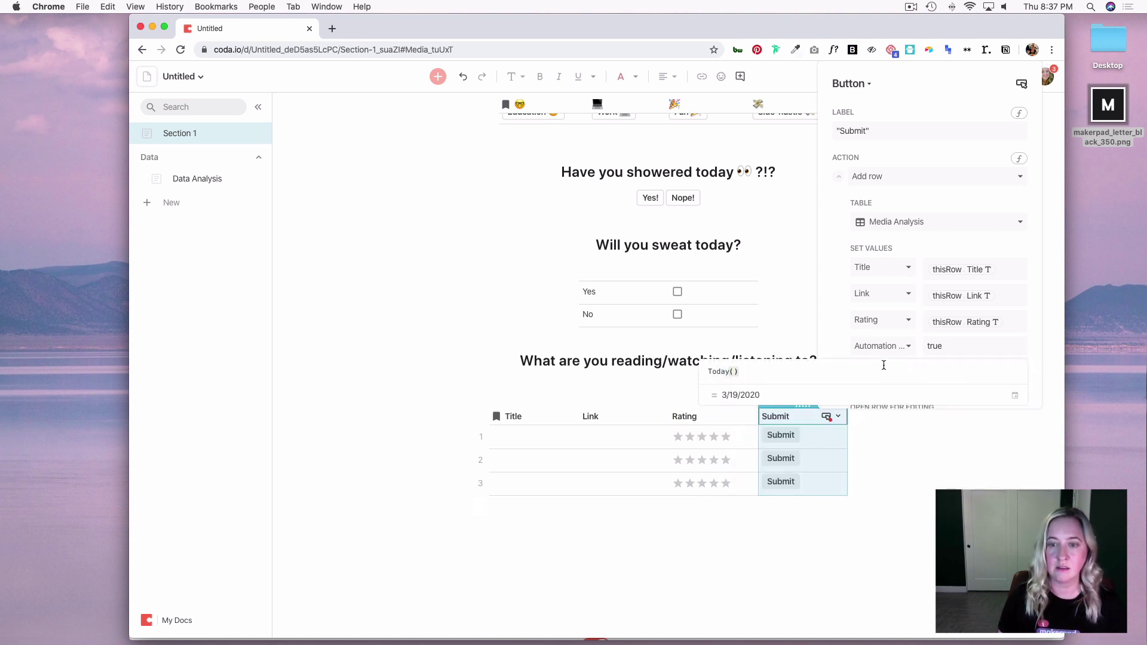
key(Return)
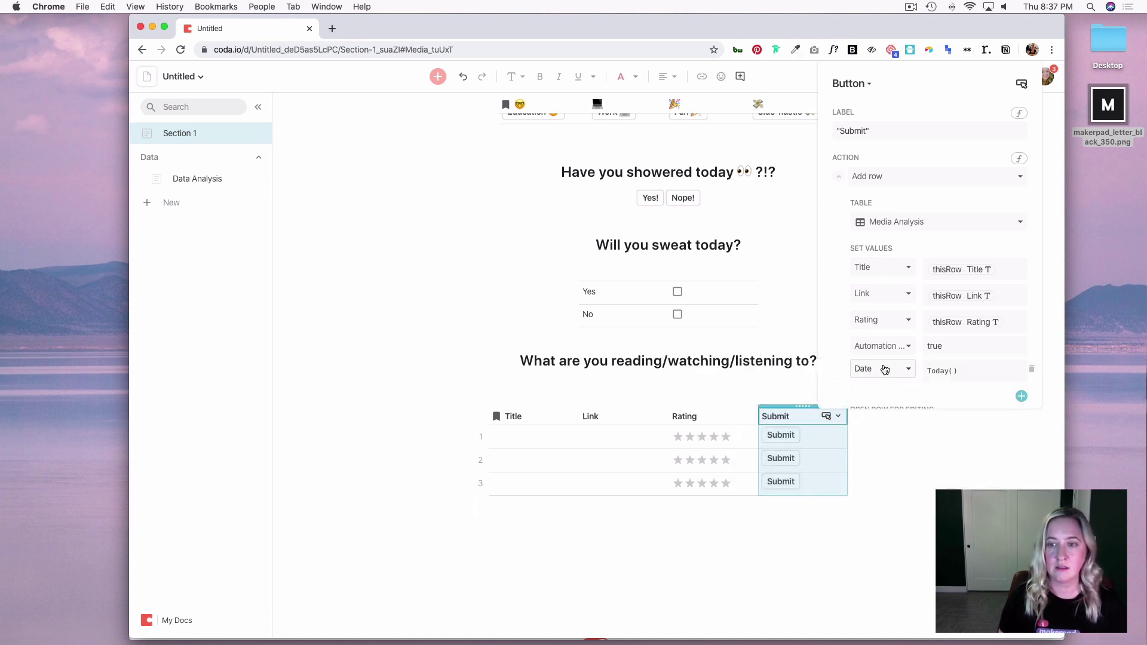
- Add the Submitted By value to the Submit button's action, set it to User(), and close the button settings
click(1023, 399)
click(939, 395)
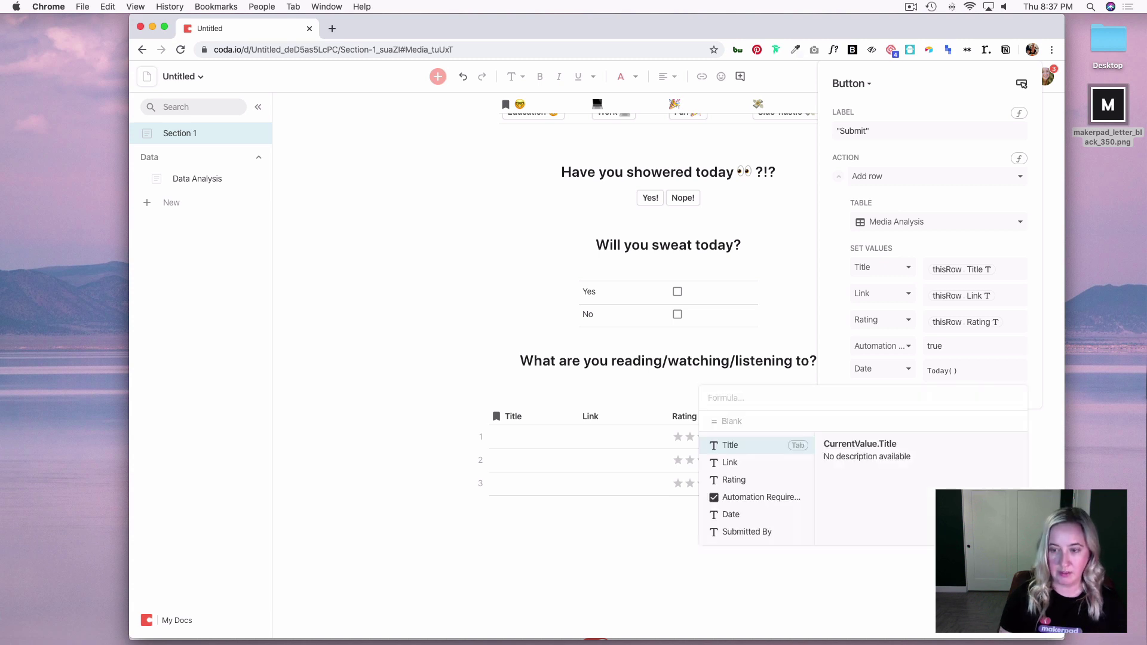
text(uis)
key(Return)
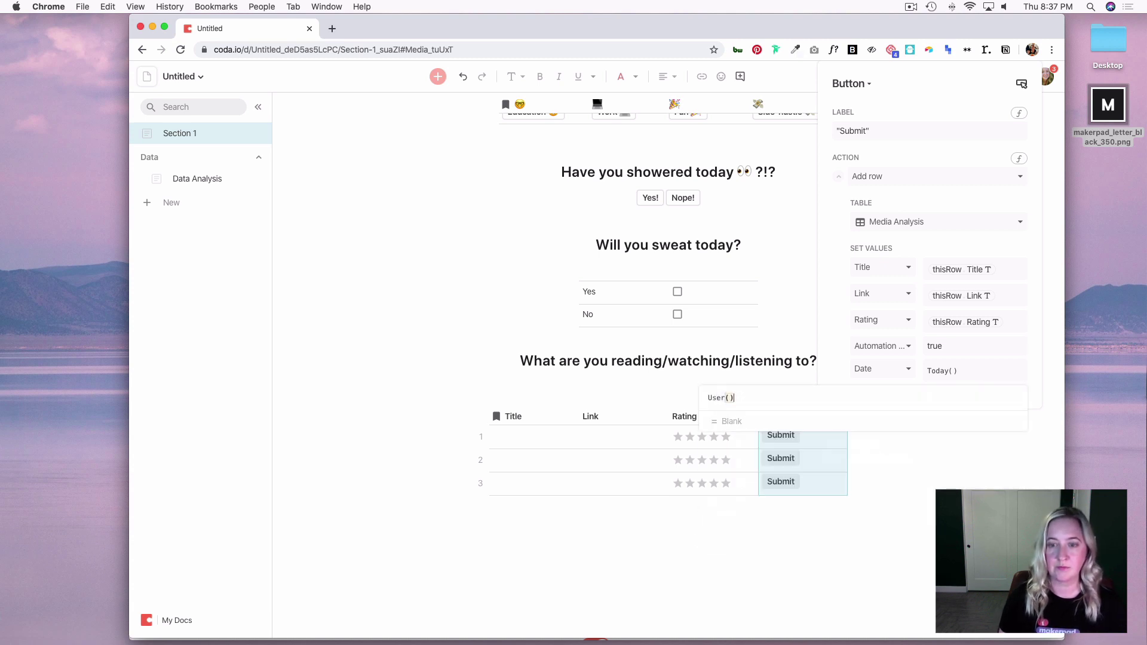
key(Return)
click(951, 455)
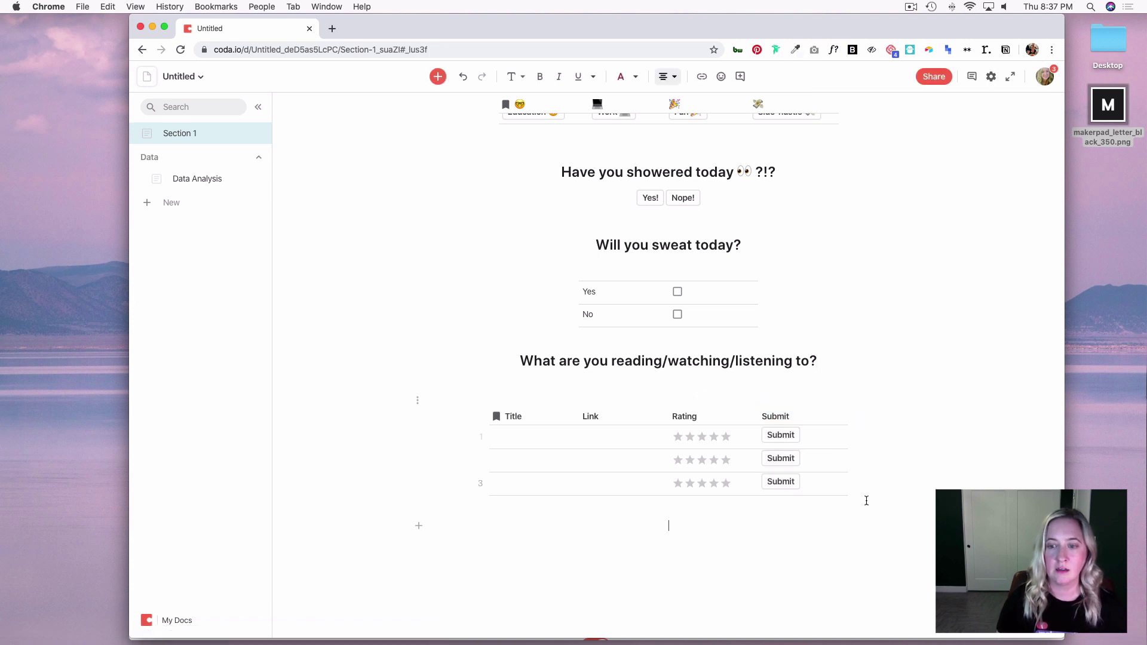
- Duplicate the second and third rows of the Media table
click(808, 500)
click(784, 485)
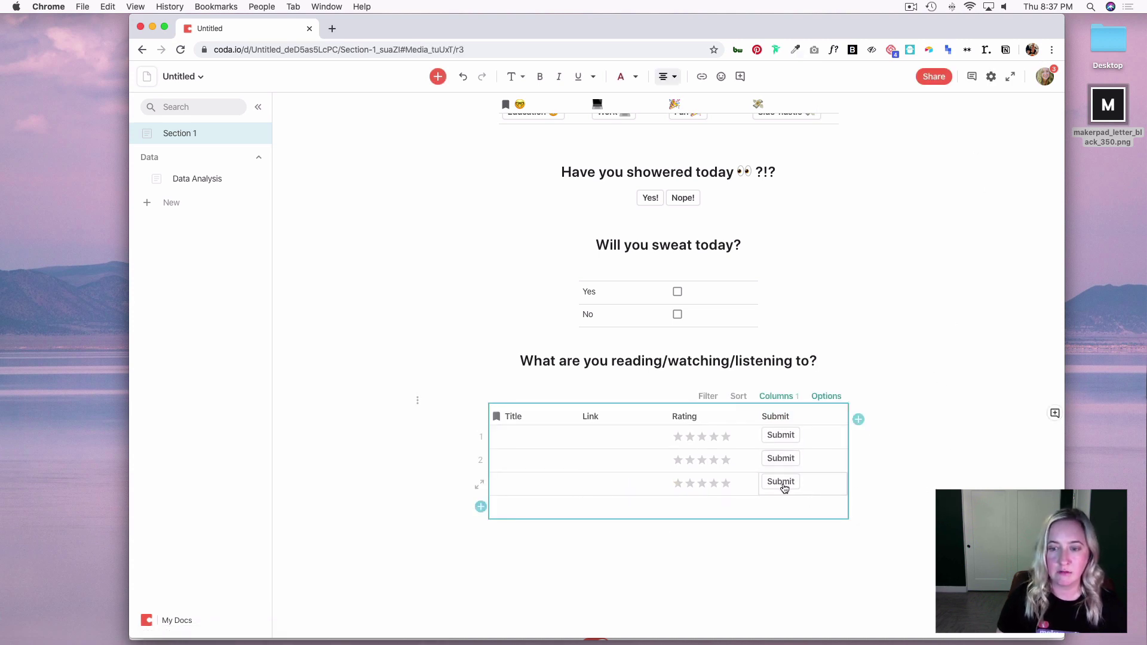
right_click(531, 466)
click(586, 519)
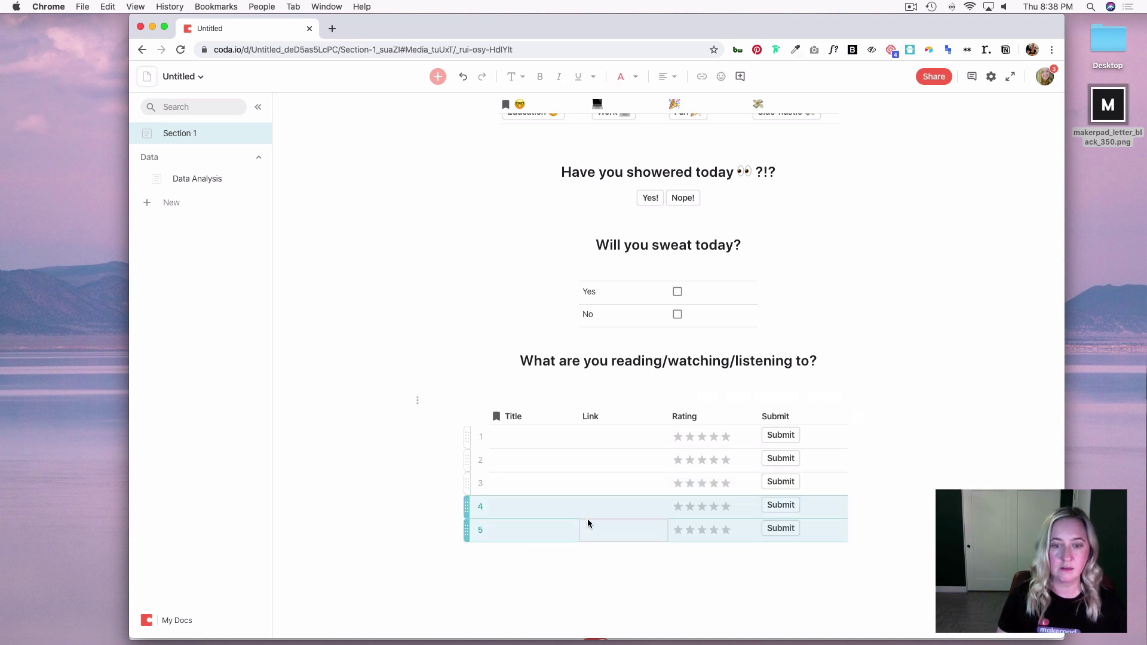
- Delete rows 2 through 5 of the Media table, leaving only its first row
scroll(837, 538, down, 2)
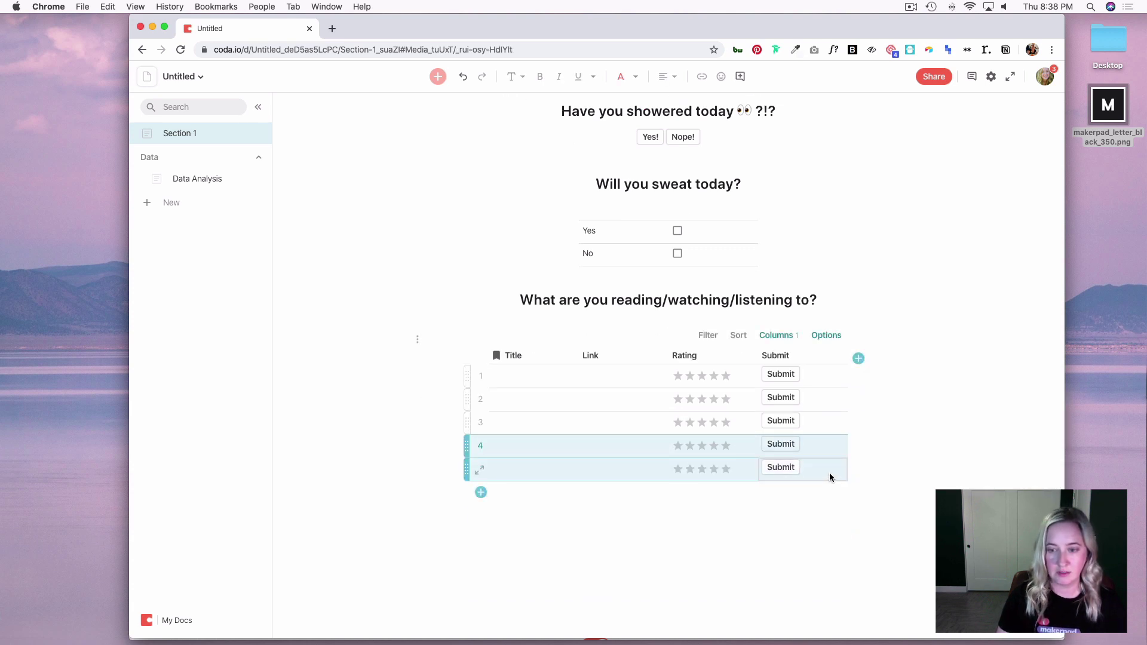
click(823, 476)
drag(801, 476, 522, 402)
right_click(522, 402)
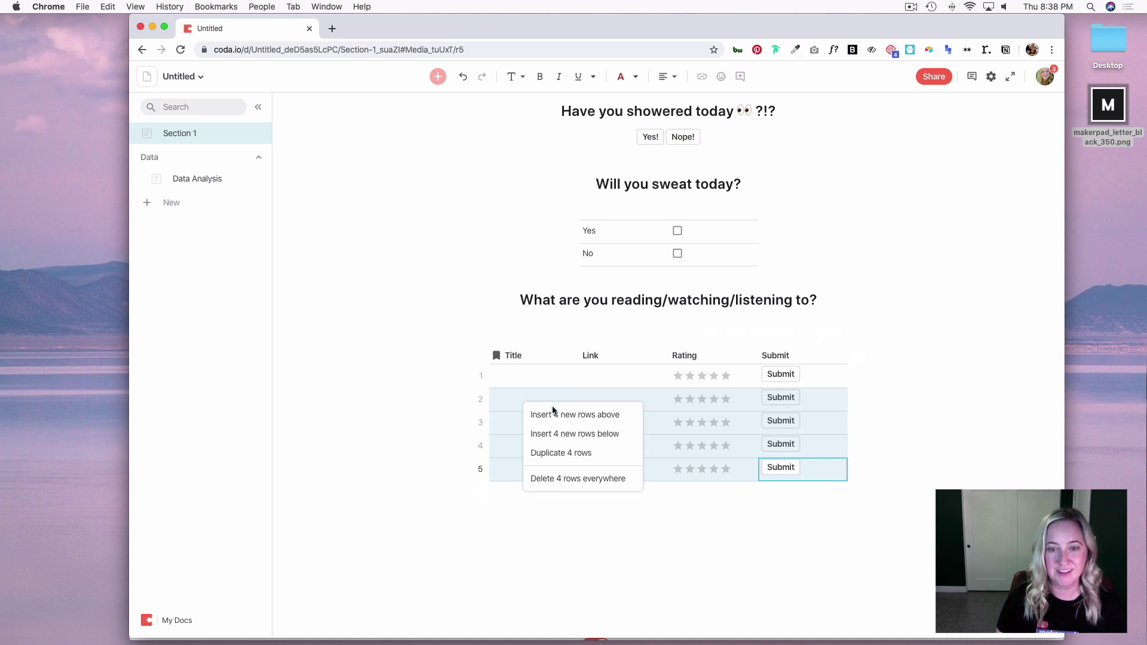
click(589, 478)
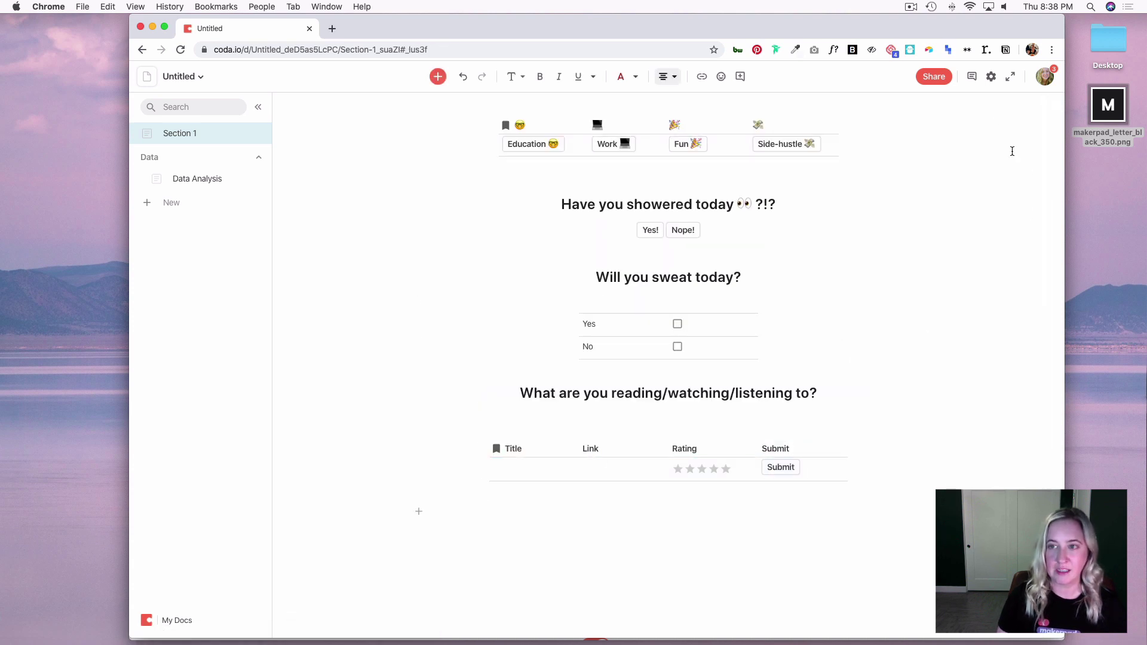
- Add an automation rule triggered when a row changes in the Automation Requirement column of the Media Analysis table
click(991, 76)
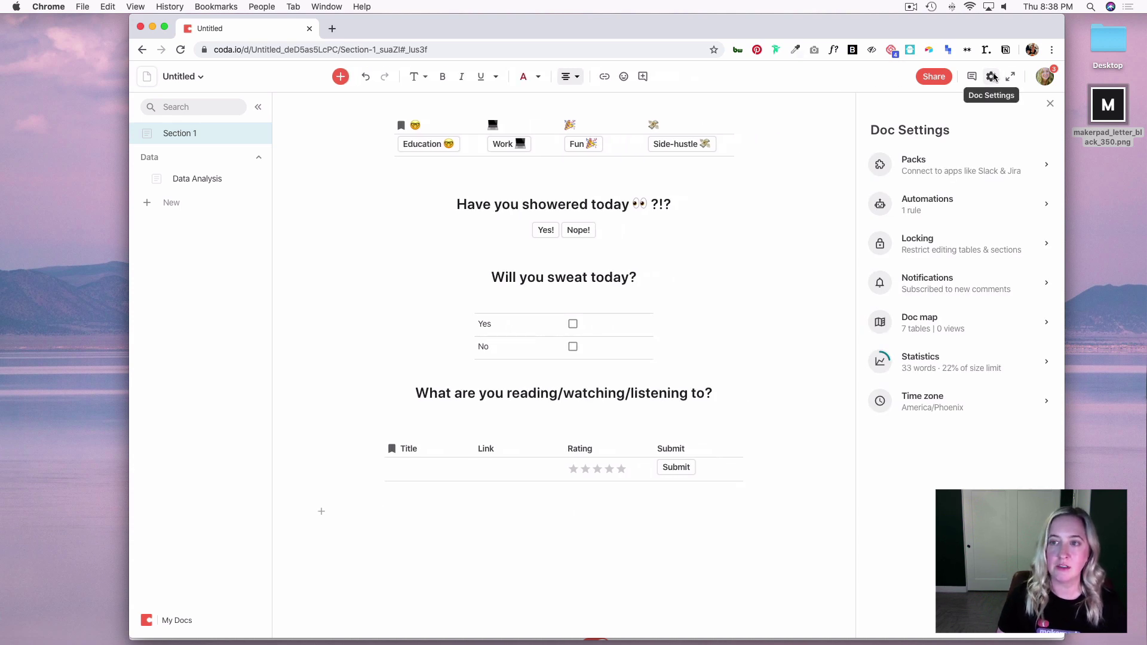
click(983, 205)
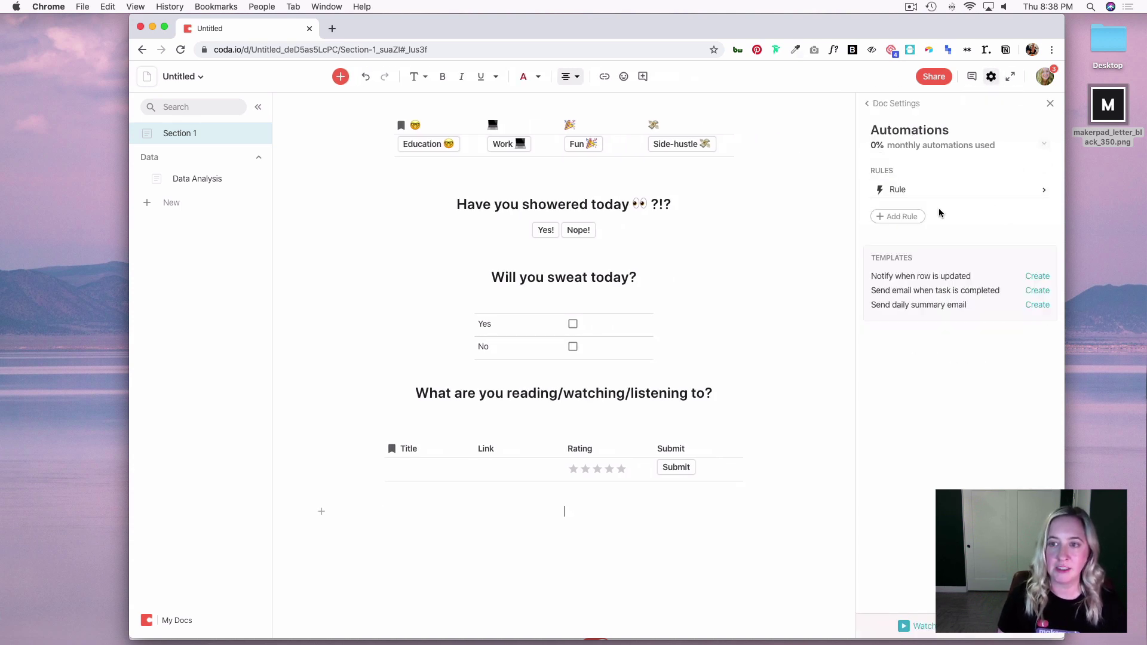
click(898, 217)
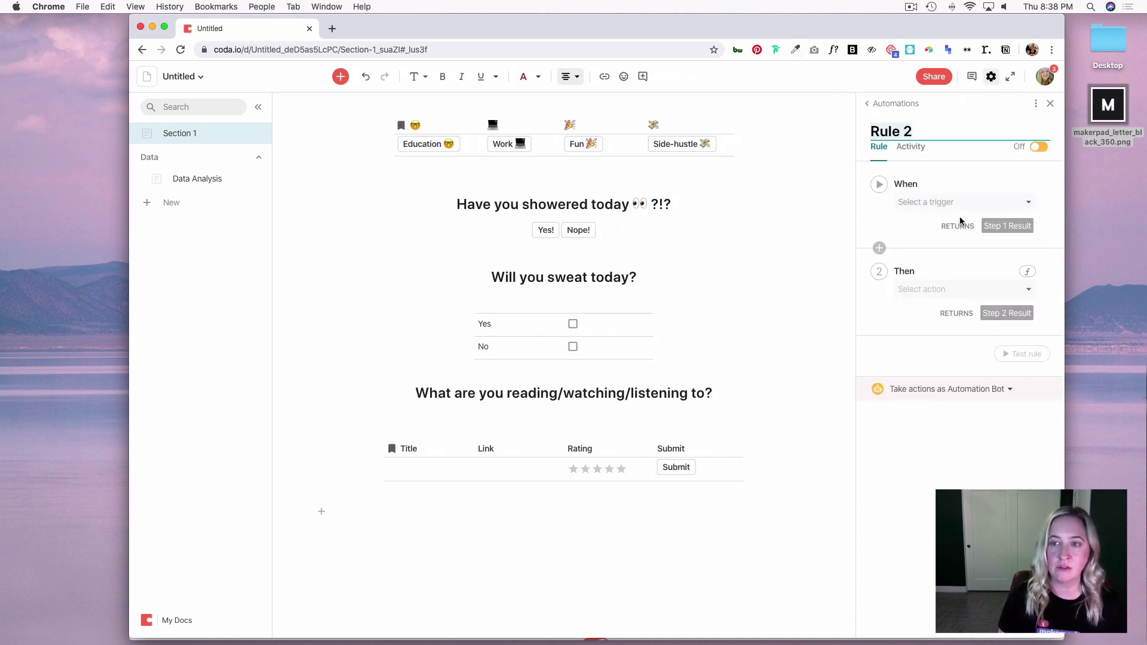
click(992, 206)
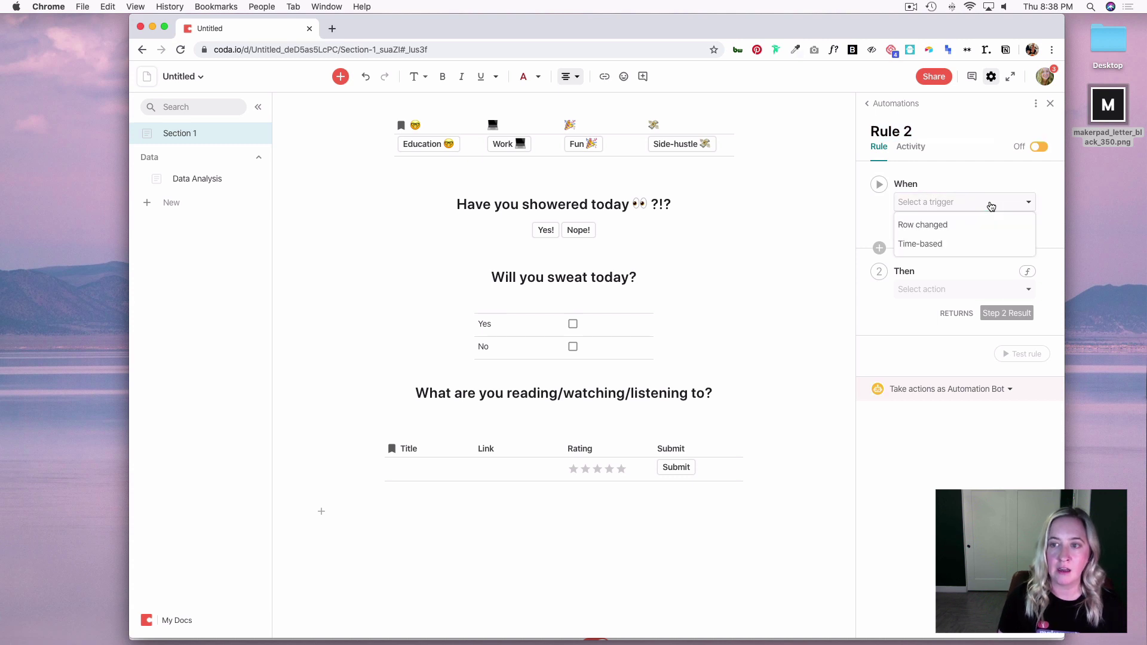
click(952, 225)
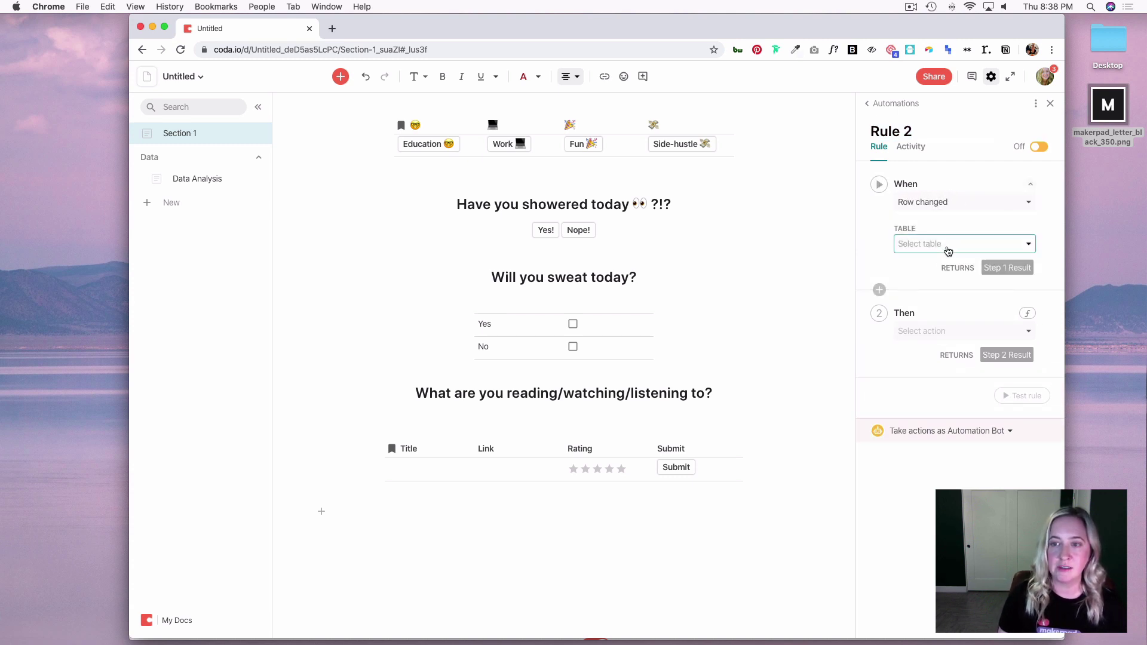
click(948, 248)
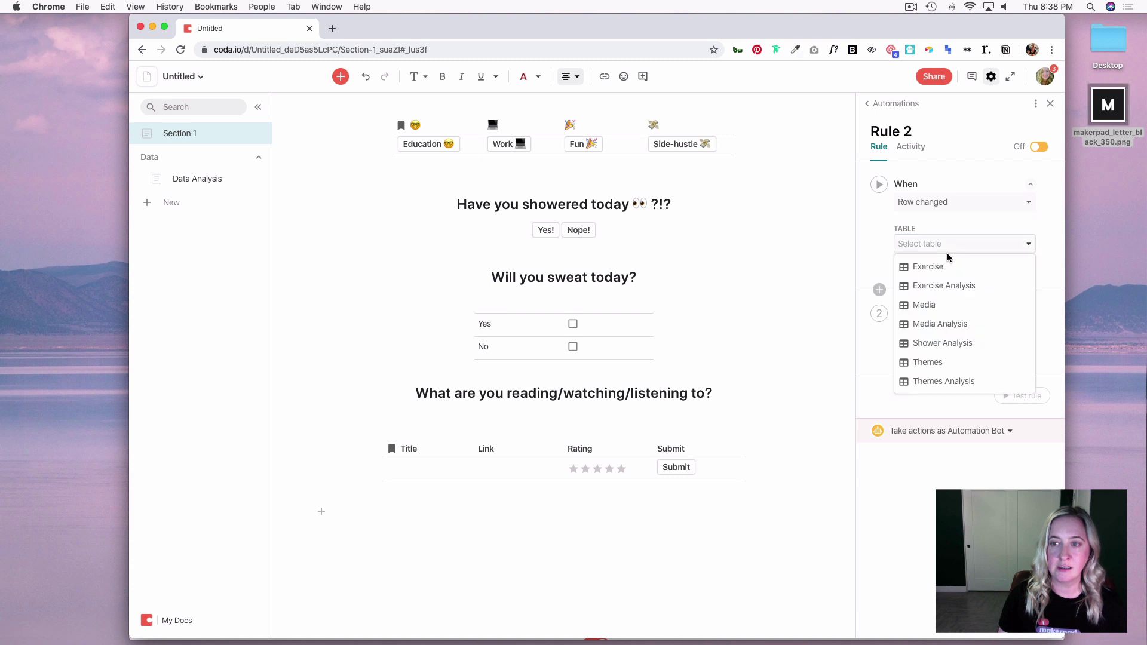
click(945, 324)
click(959, 287)
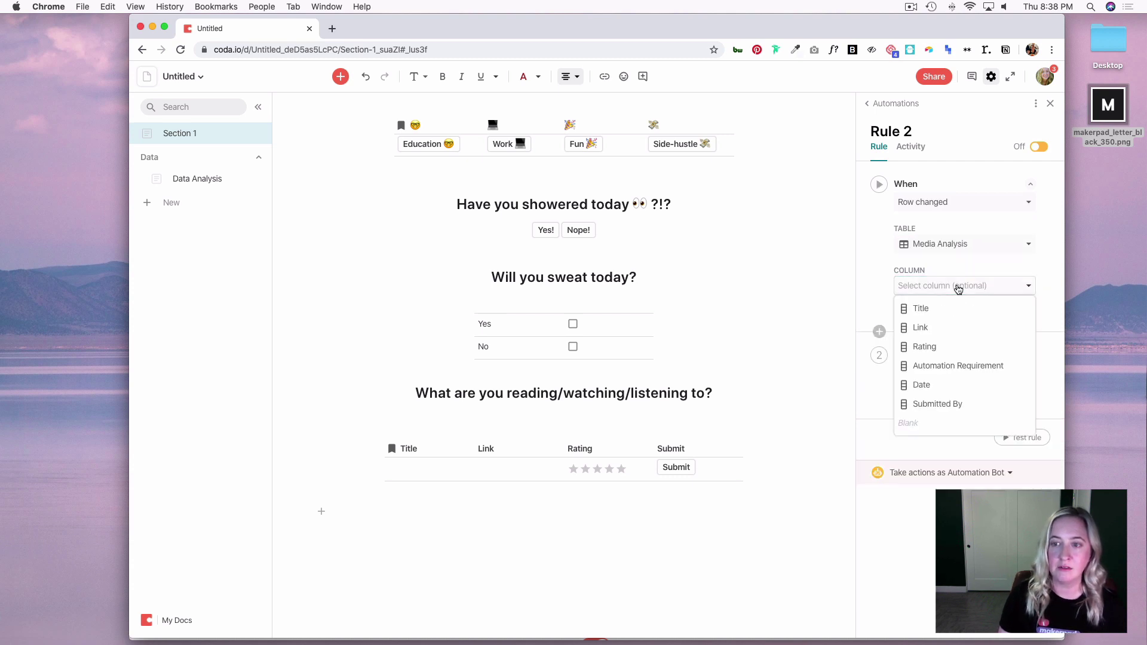
click(967, 366)
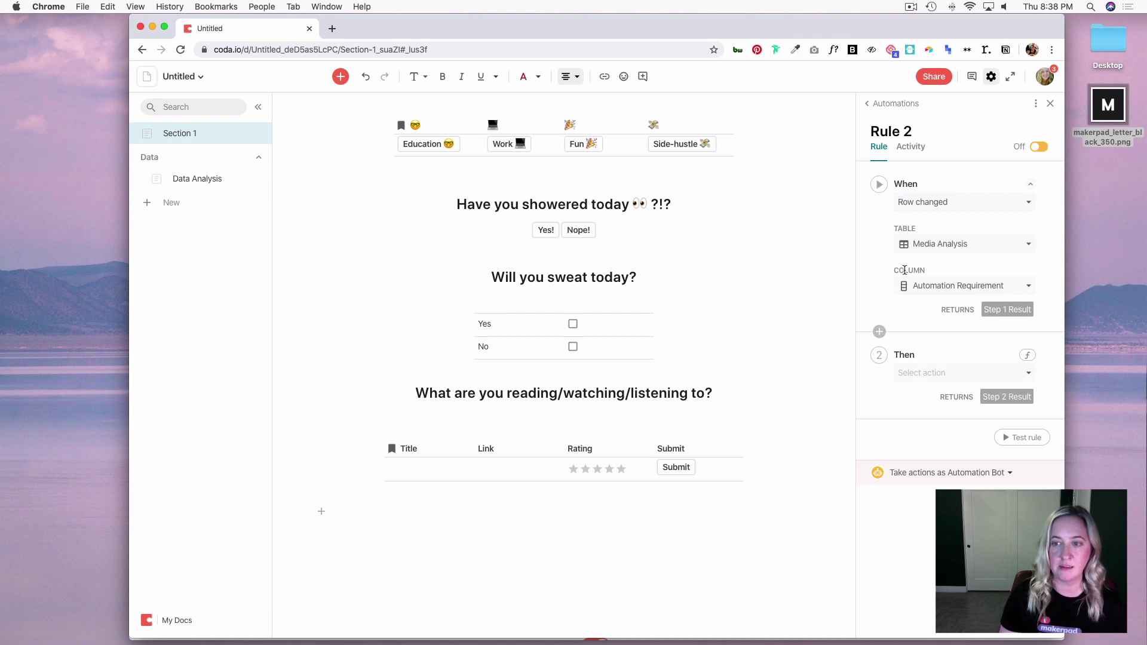
- Set the rule's action to delete all rows of the Media table and close the automation settings
click(974, 374)
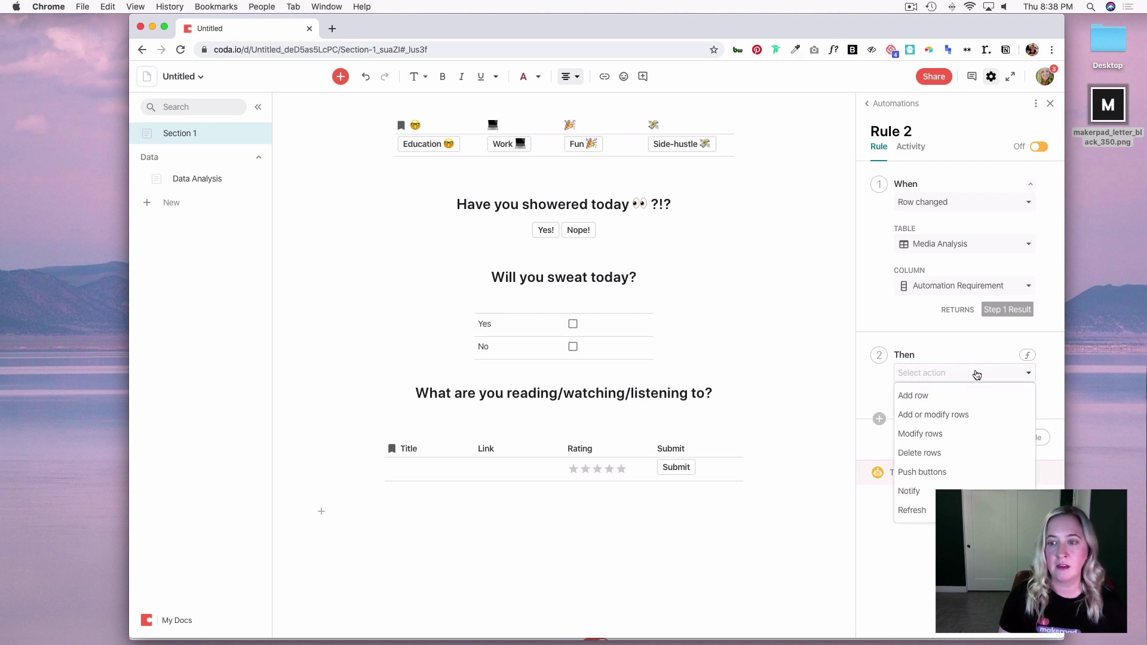
click(956, 454)
click(932, 419)
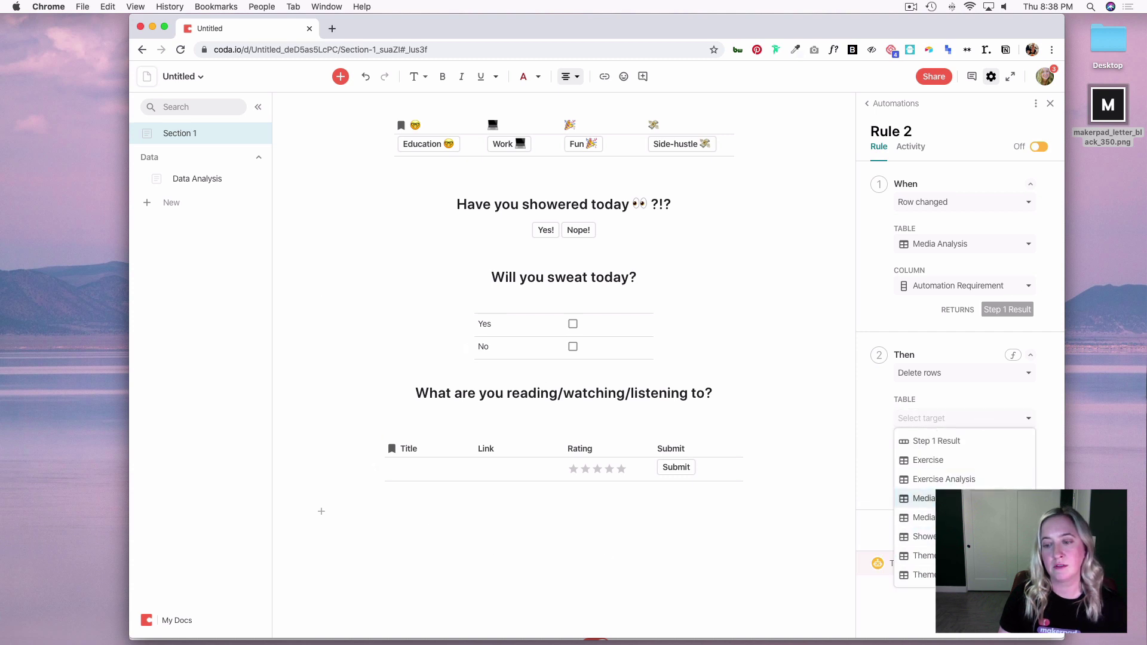
click(956, 498)
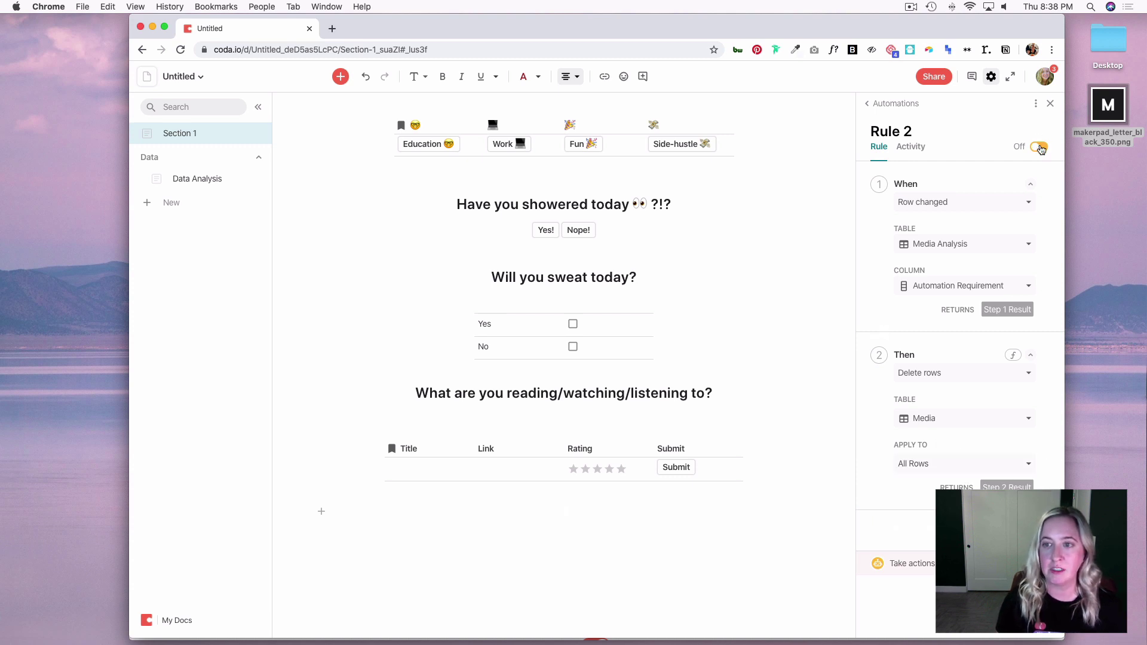
click(1051, 104)
- Delete the three blank rows of the Media Analysis table in the Data Analysis section
scroll(900, 224, up, 3)
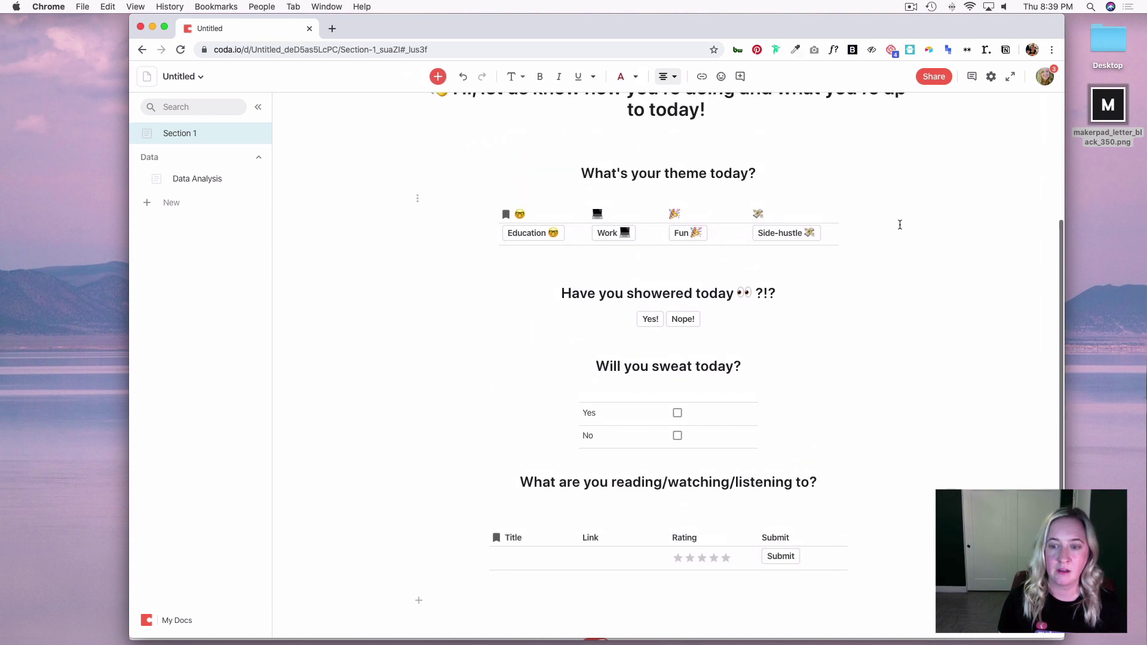
scroll(897, 215, up, 3)
scroll(860, 233, down, 2)
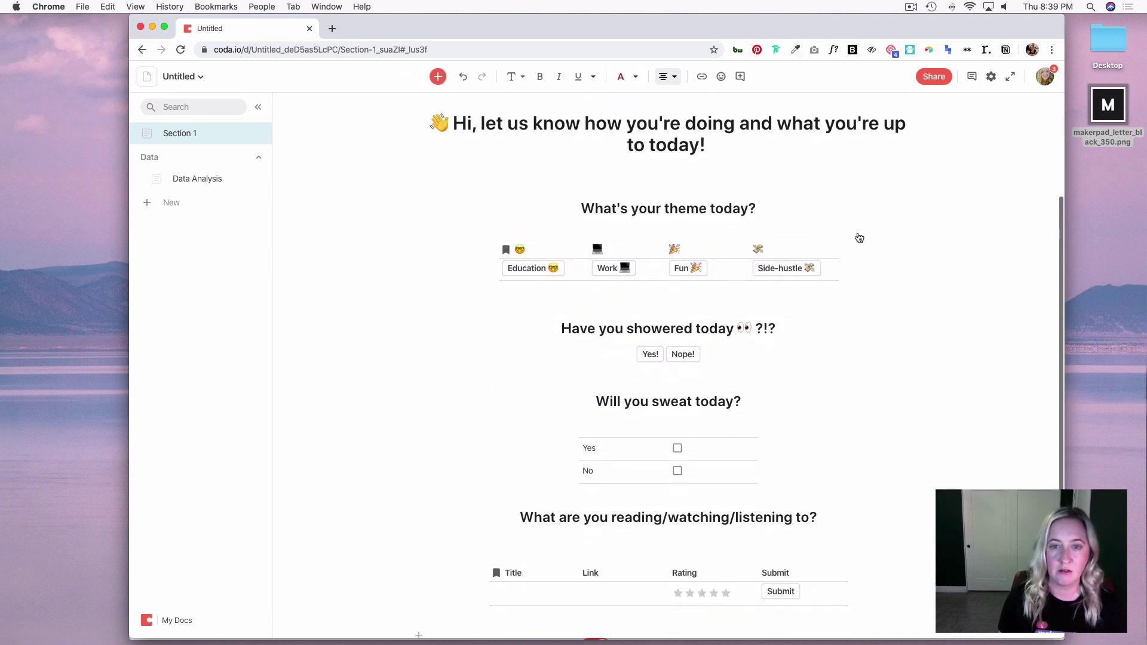
scroll(860, 222, down, 2)
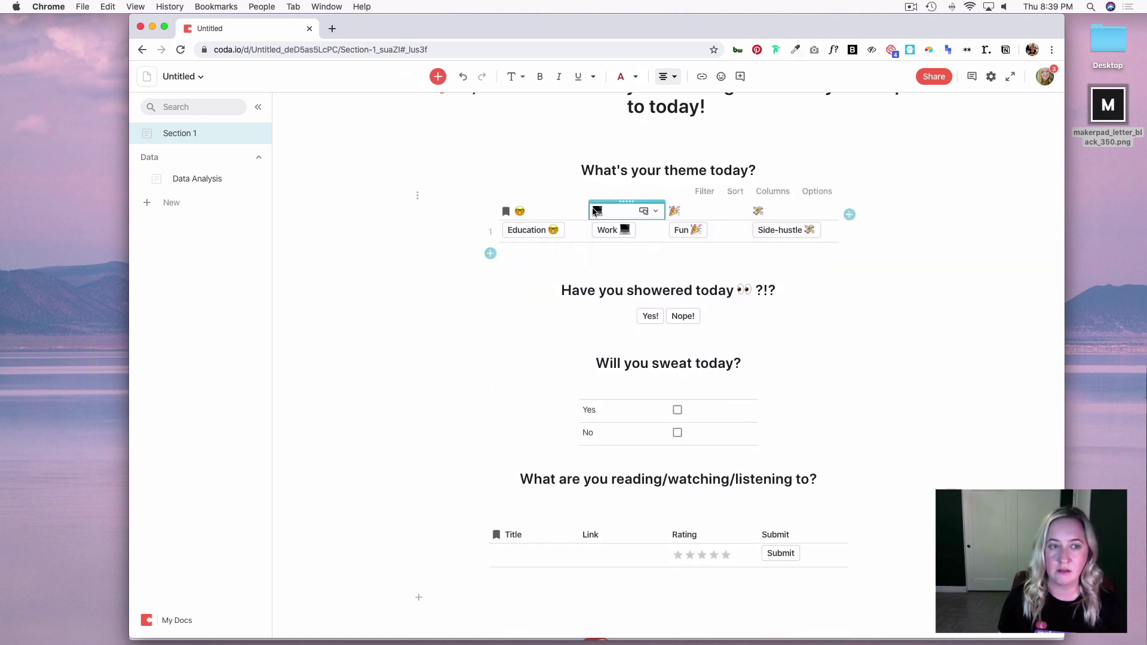
click(199, 180)
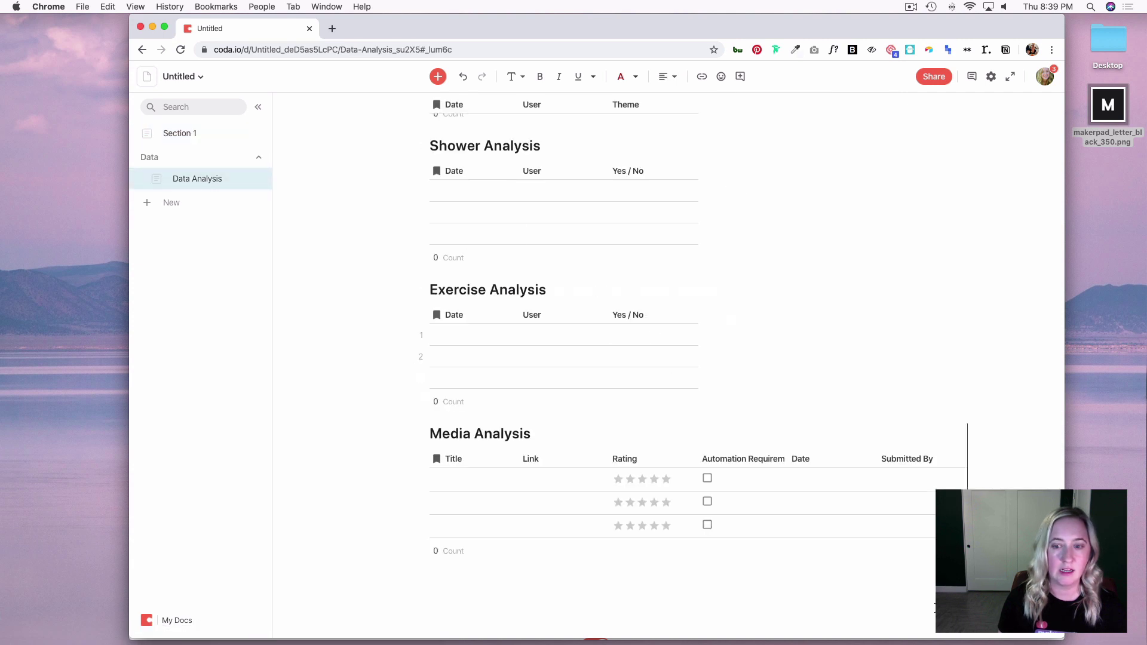
drag(787, 527, 464, 481)
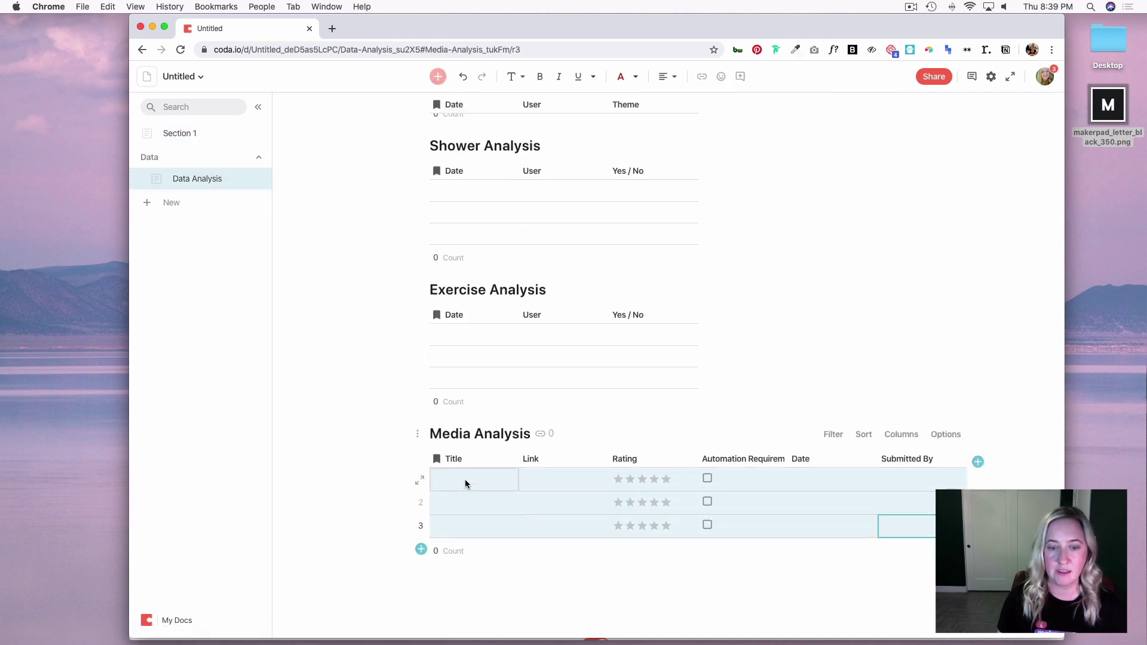
right_click(464, 483)
click(488, 556)
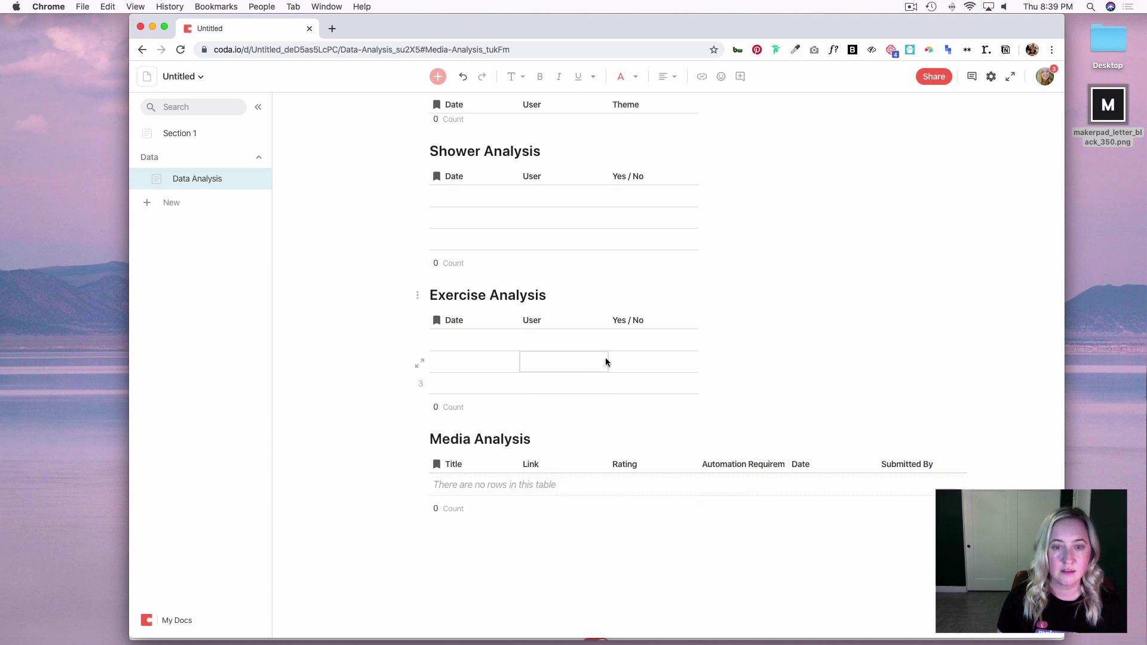
- Delete the three blank rows of the Exercise Analysis table
click(610, 382)
drag(610, 382, 430, 337)
right_click(502, 347)
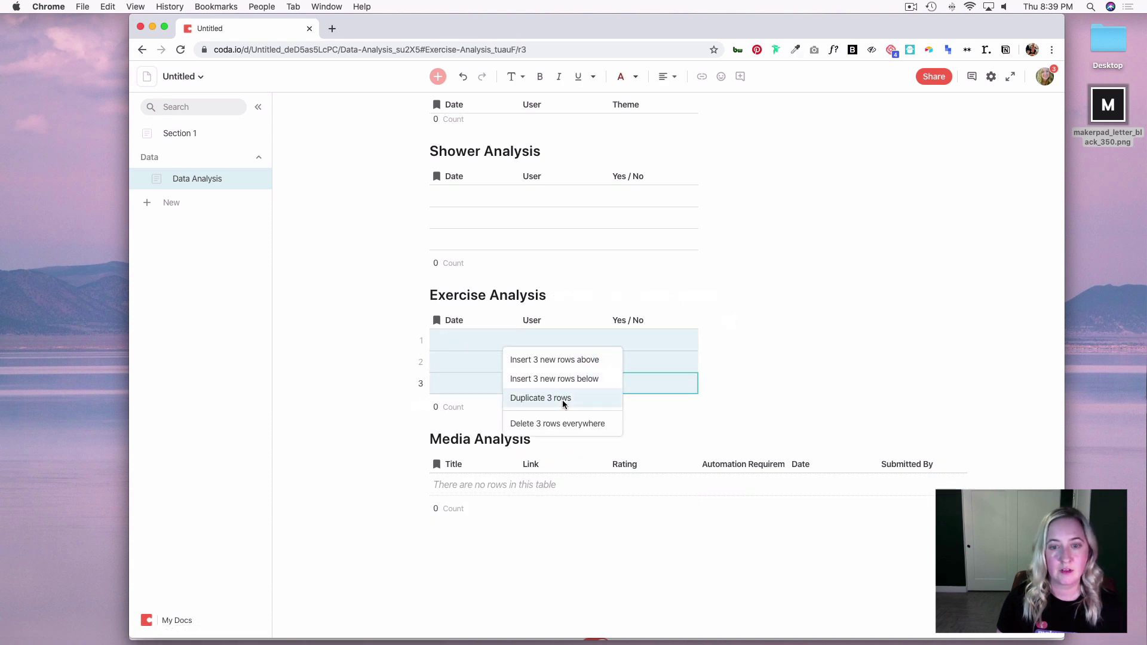
click(561, 423)
- Delete the three blank rows of the Shower Analysis table
click(632, 284)
drag(632, 285, 453, 236)
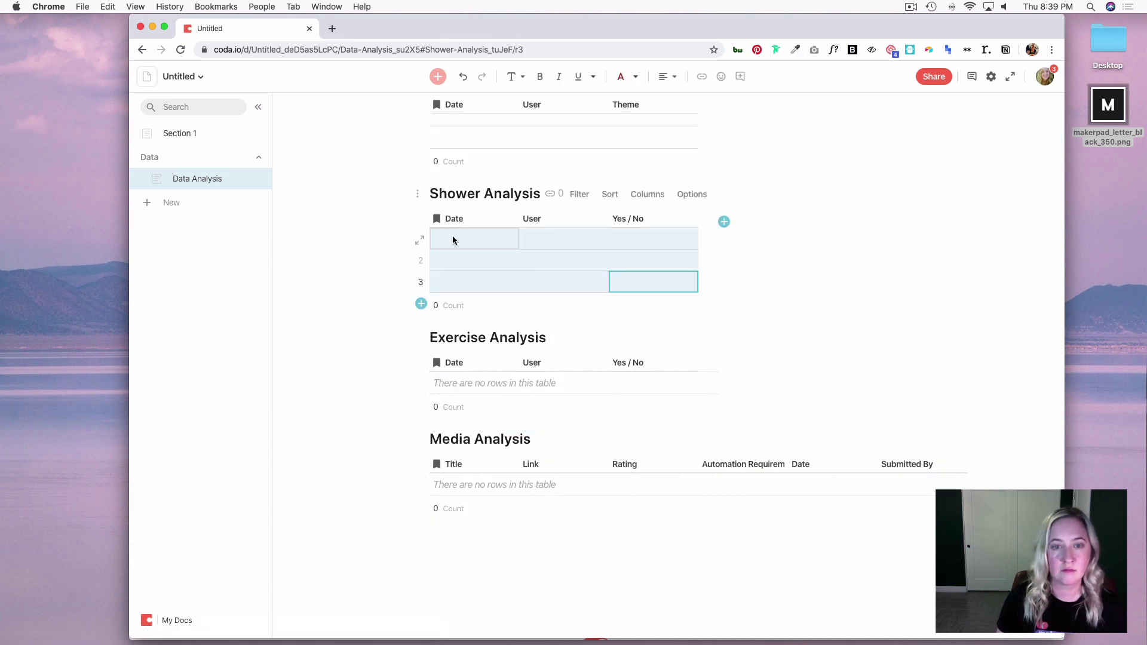
right_click(454, 238)
click(528, 315)
- Delete the three blank rows of the Themes Analysis table
scroll(529, 312, up, 5)
click(672, 256)
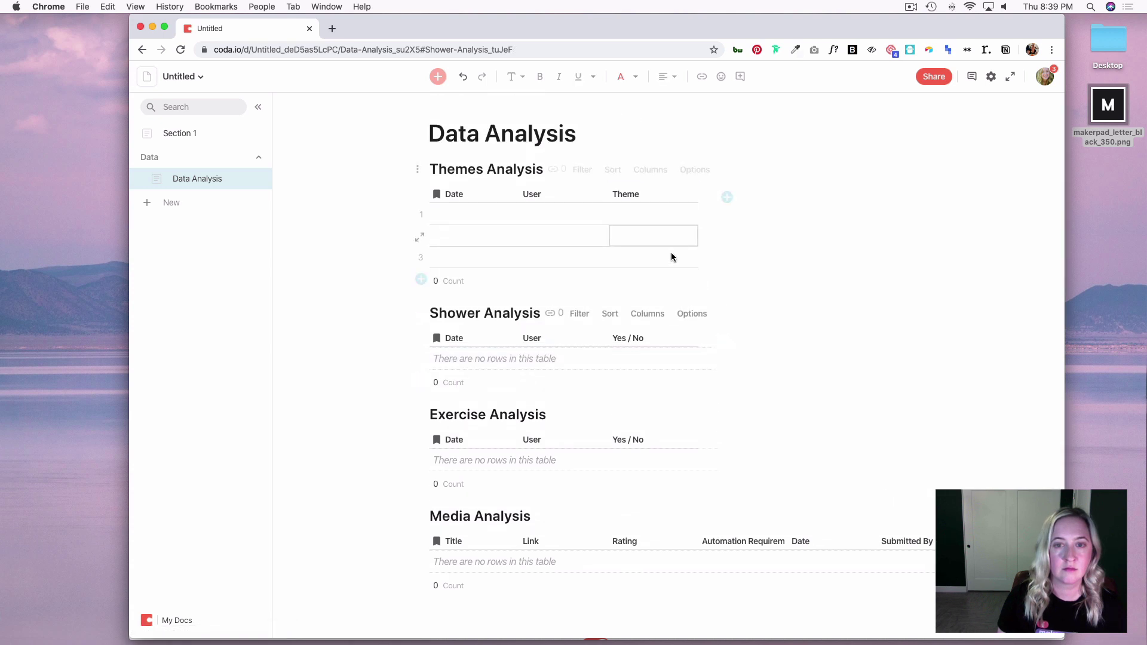
drag(672, 256, 471, 223)
right_click(471, 223)
click(562, 292)
scroll(561, 299, down, 2)
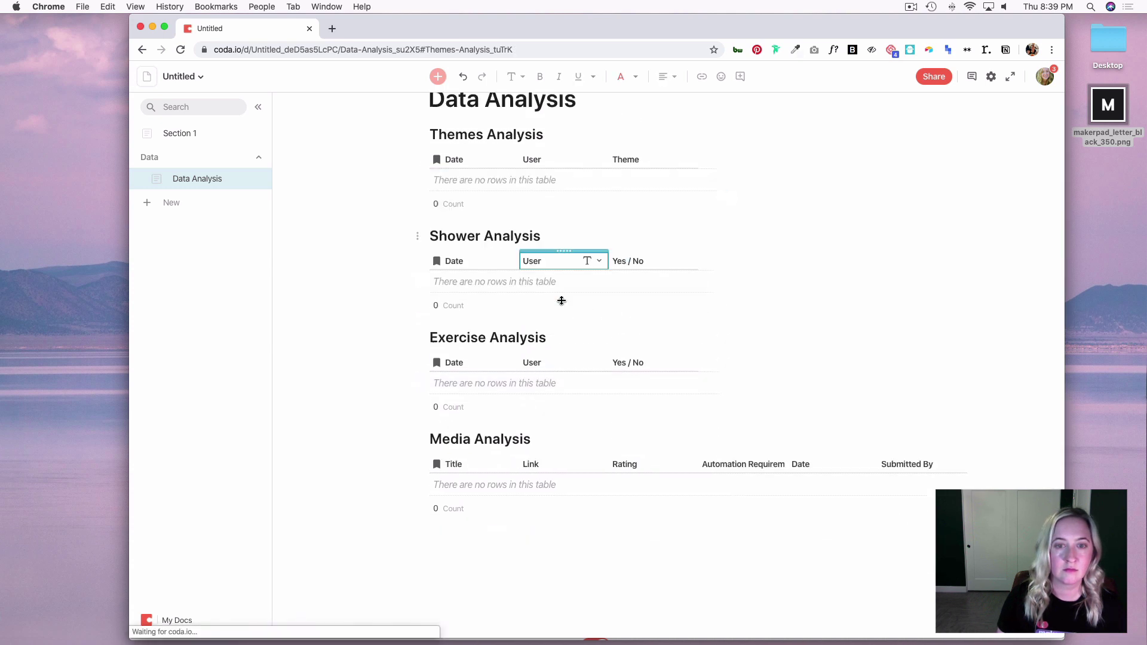
scroll(679, 363, up, 1)
- Return to Section 1 and answer the theme question with Education
click(200, 136)
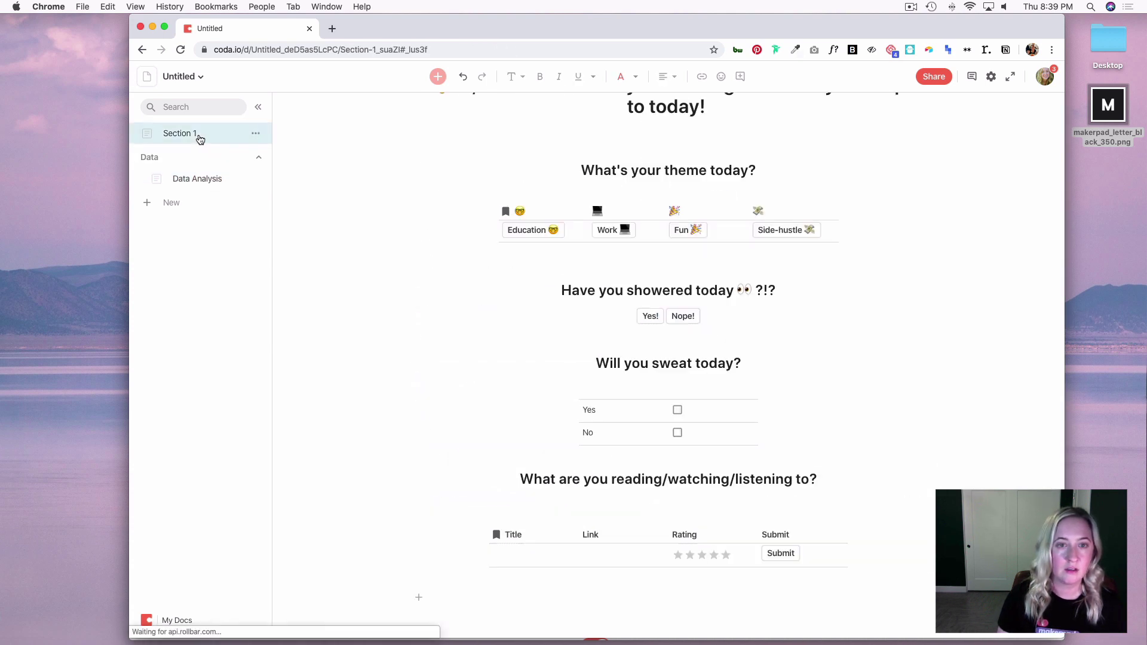
scroll(538, 239, up, 3)
scroll(545, 241, down, 2)
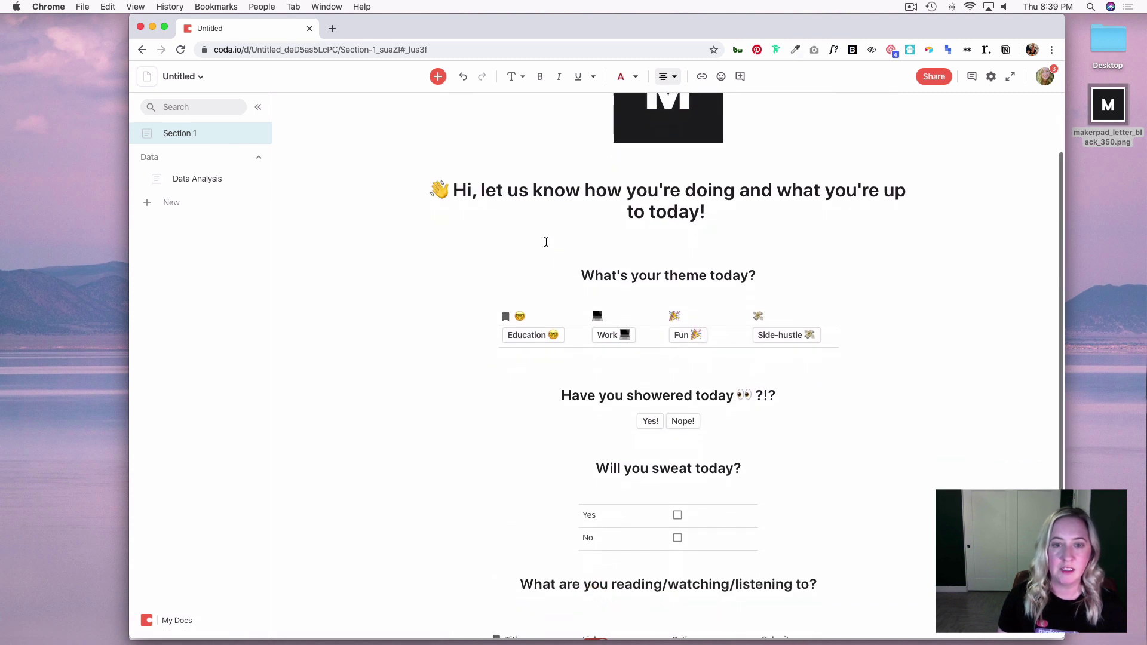
scroll(597, 263, down, 1)
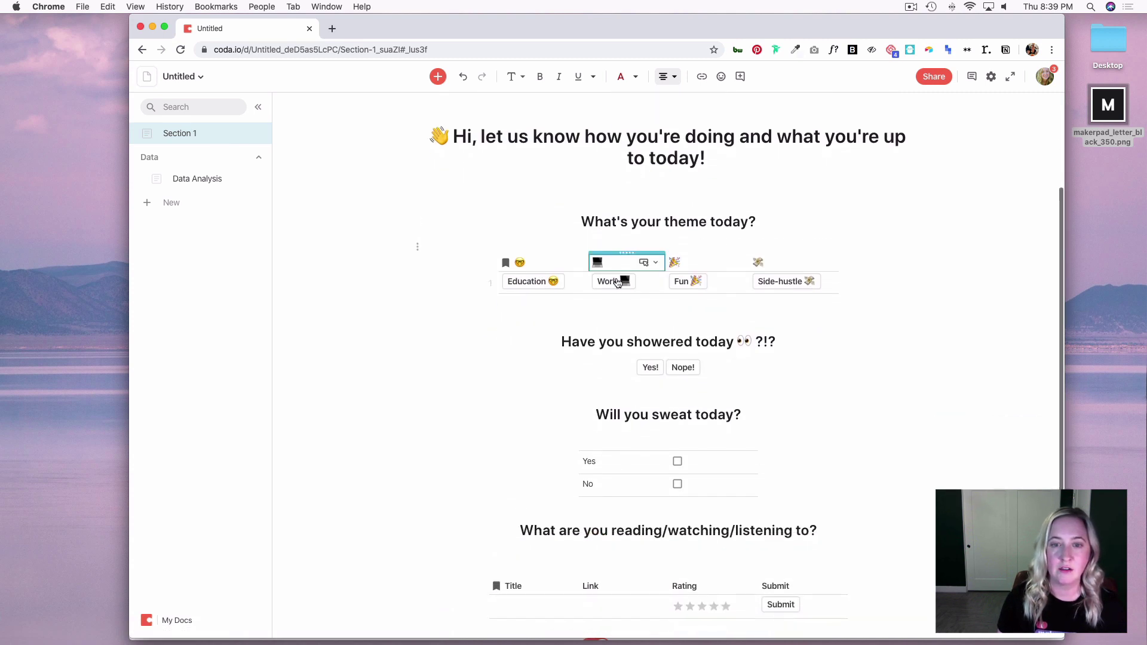
click(527, 286)
- Answer Yes! to the shower question and check Yes for the sweat question
scroll(615, 328, down, 3)
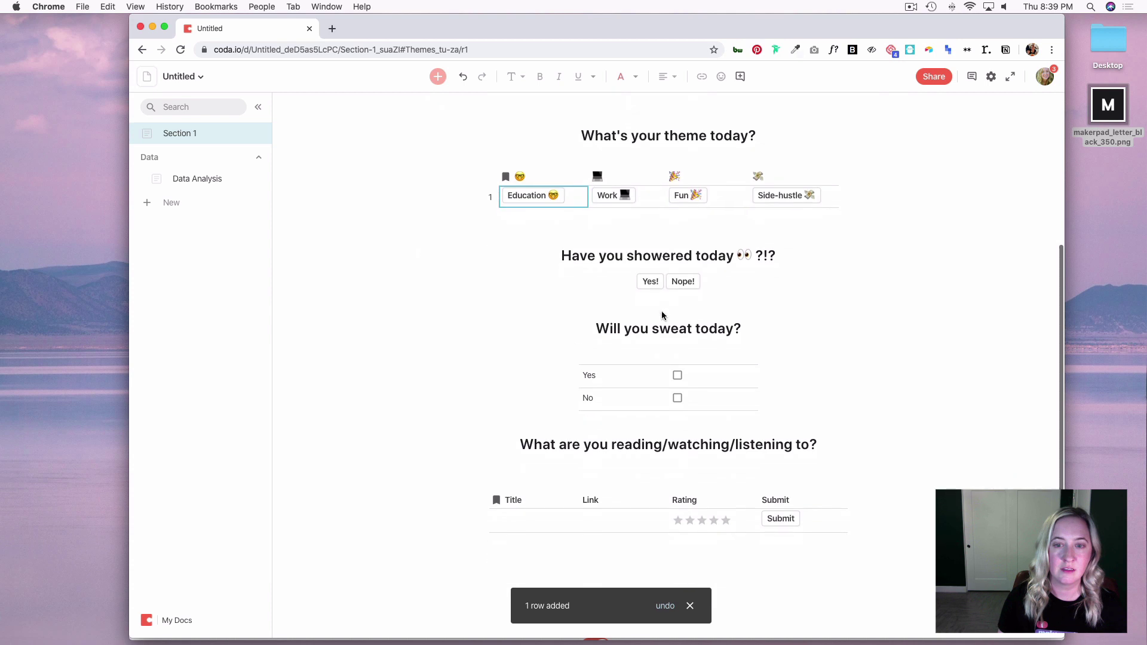
click(650, 282)
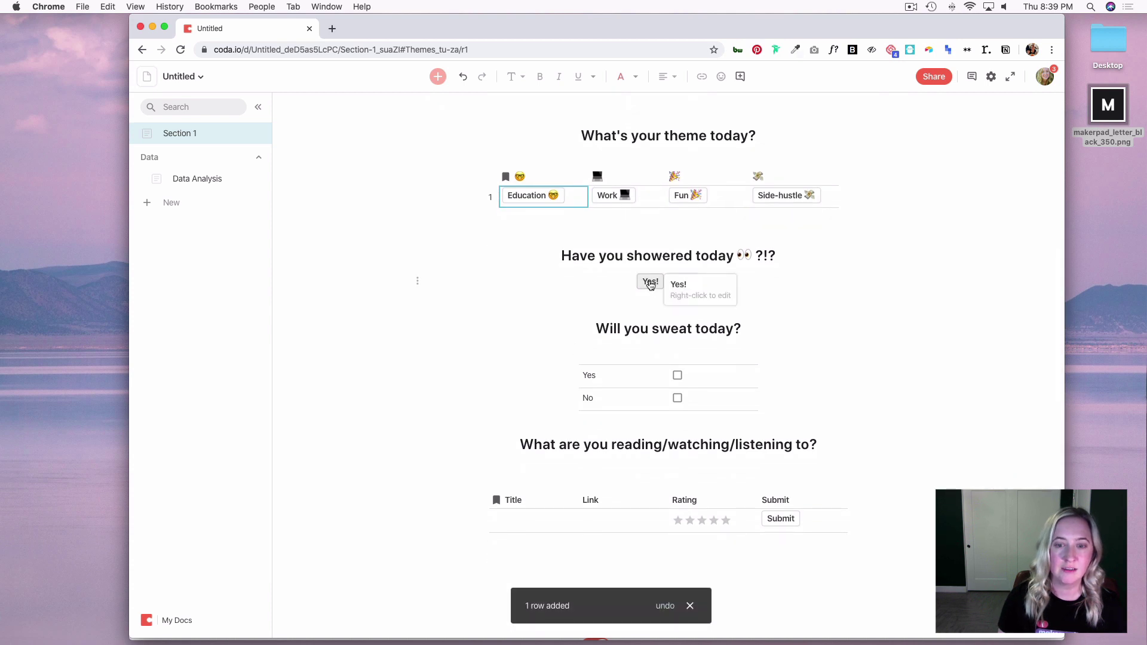
scroll(651, 285, down, 1)
scroll(651, 285, down, 1)
click(675, 324)
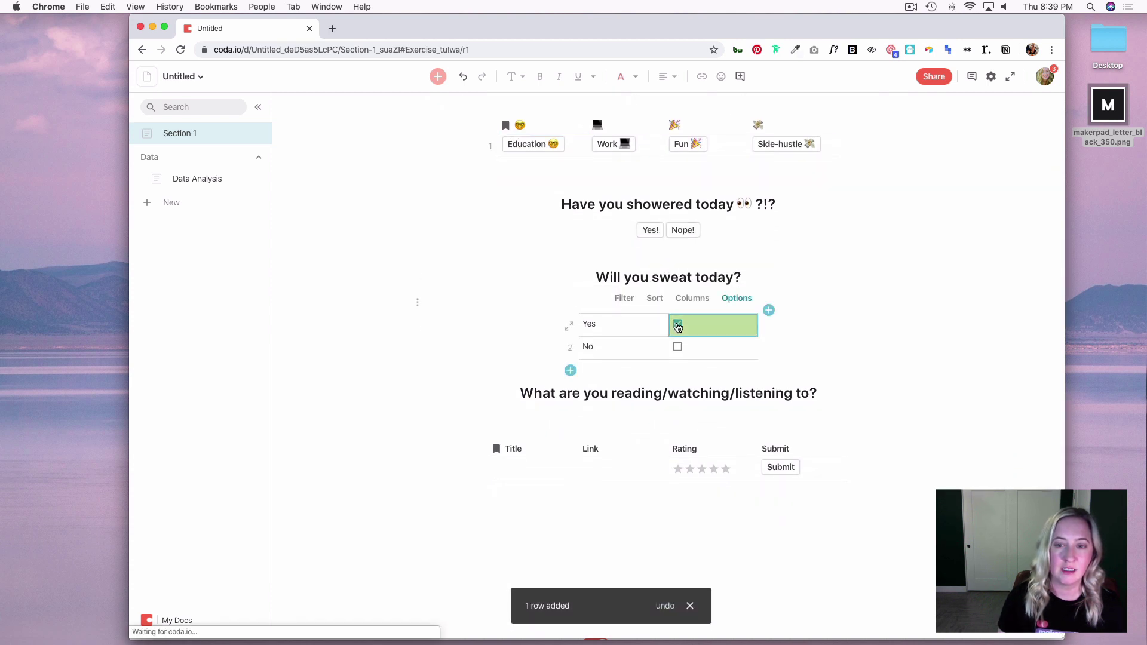
- Enter Playlist ABC with link abc.com and a three-star rating in the Media table and submit the row
double_click(511, 468)
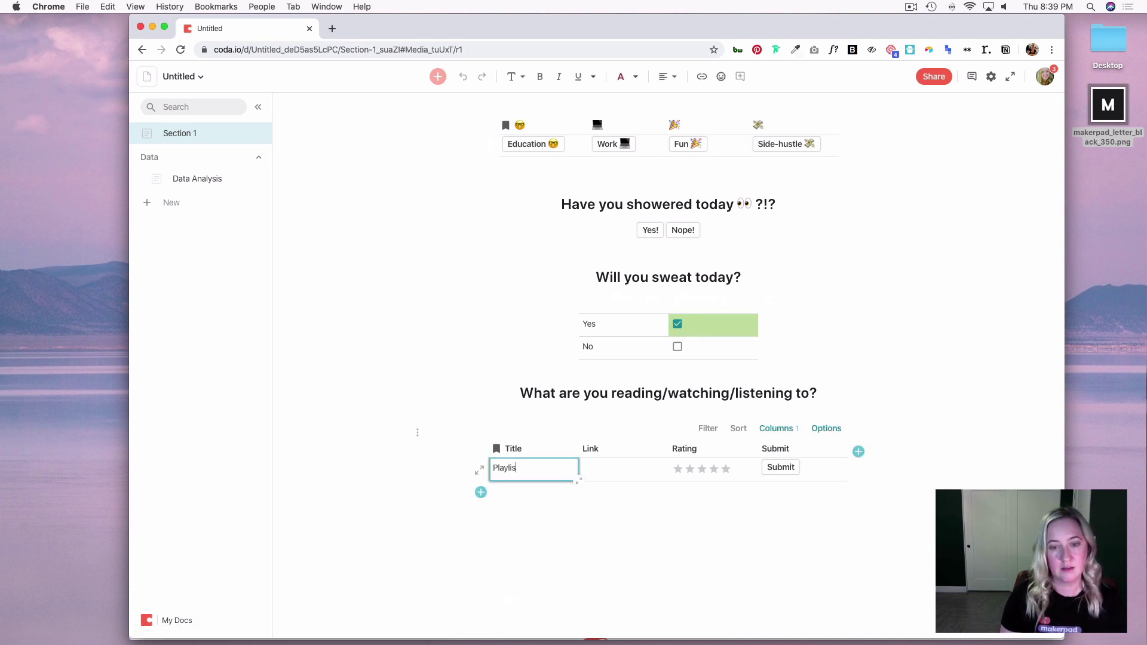
key(Tab)
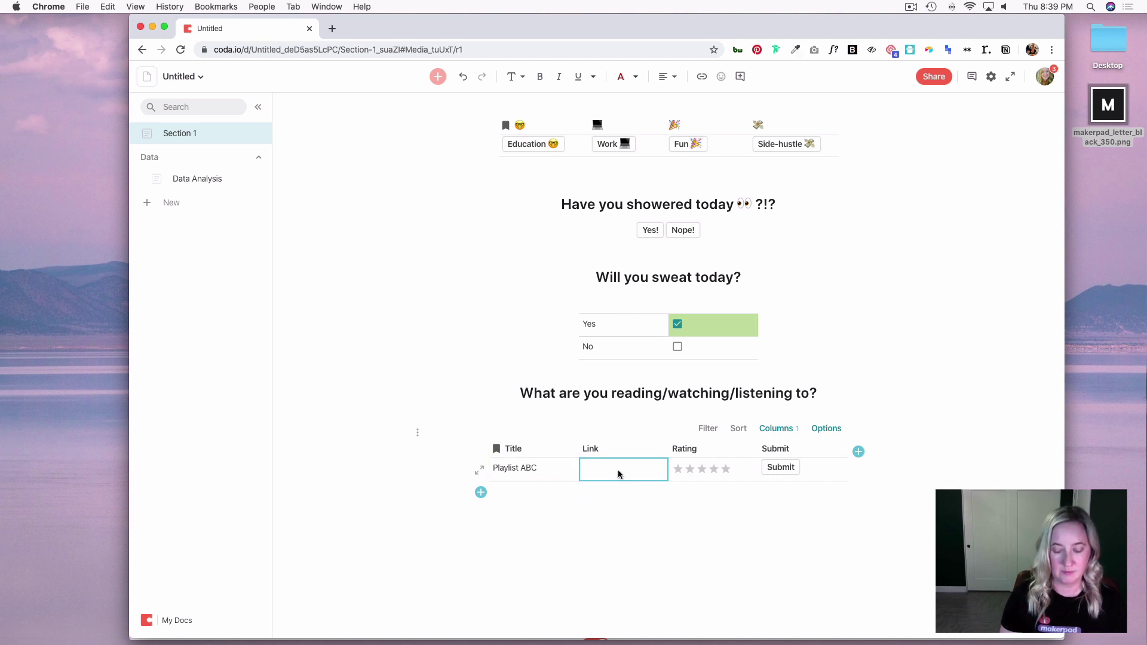
text(abc.com)
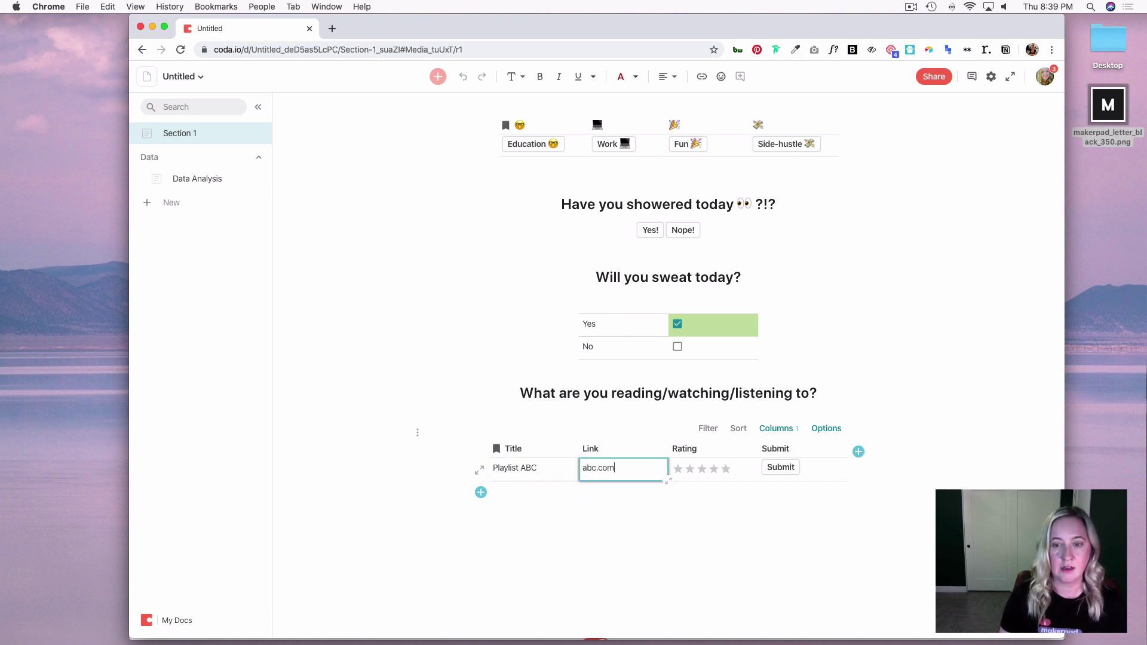
click(703, 474)
click(783, 470)
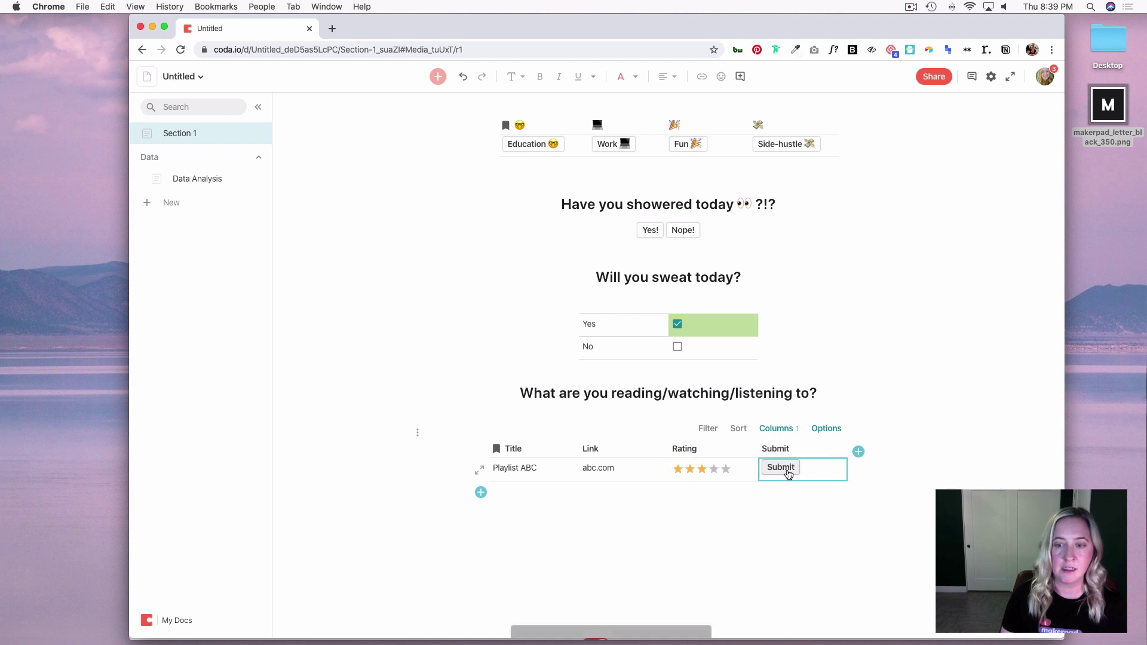
click(916, 512)
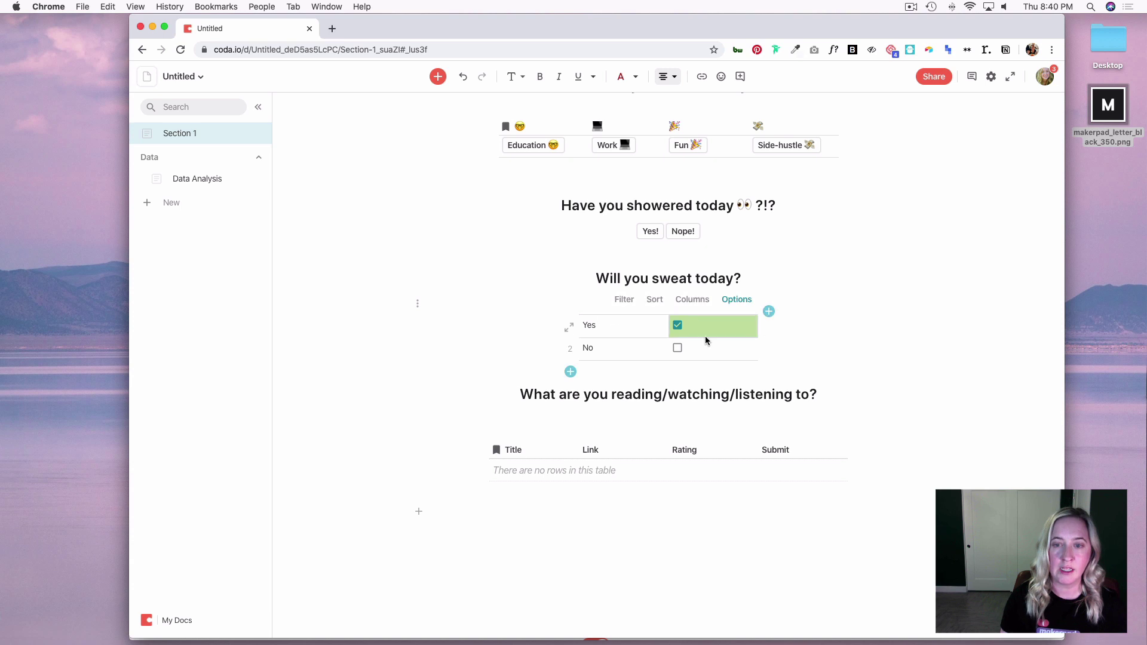
- Check the existing Rule 2 automation, and add a new rule triggered when a row changes
click(991, 76)
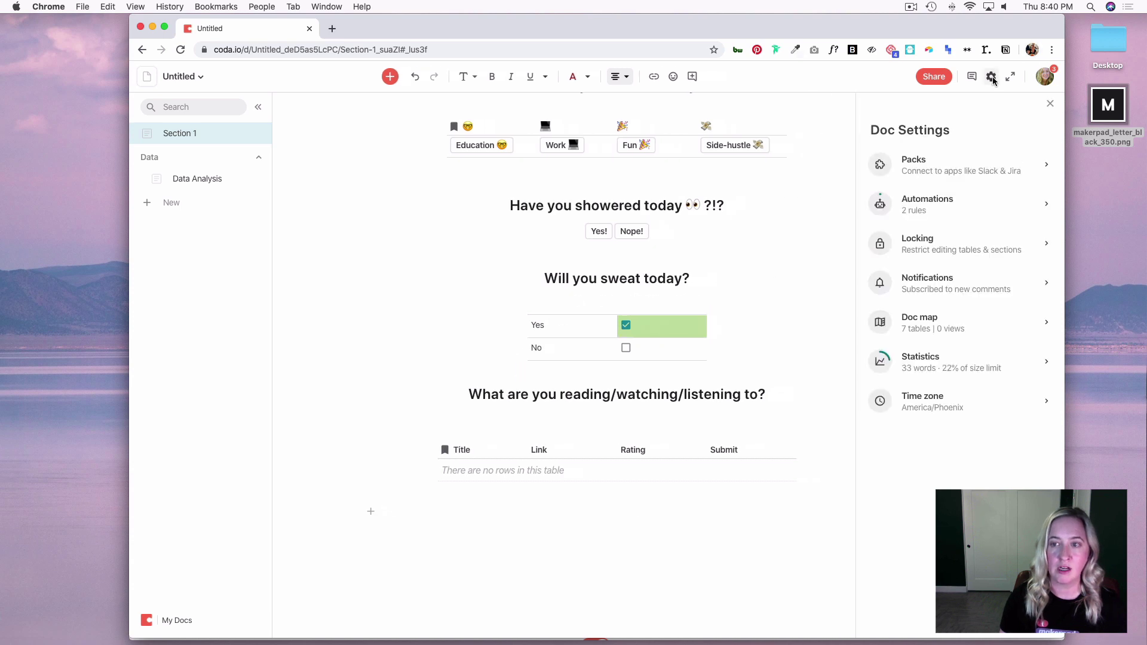
click(968, 212)
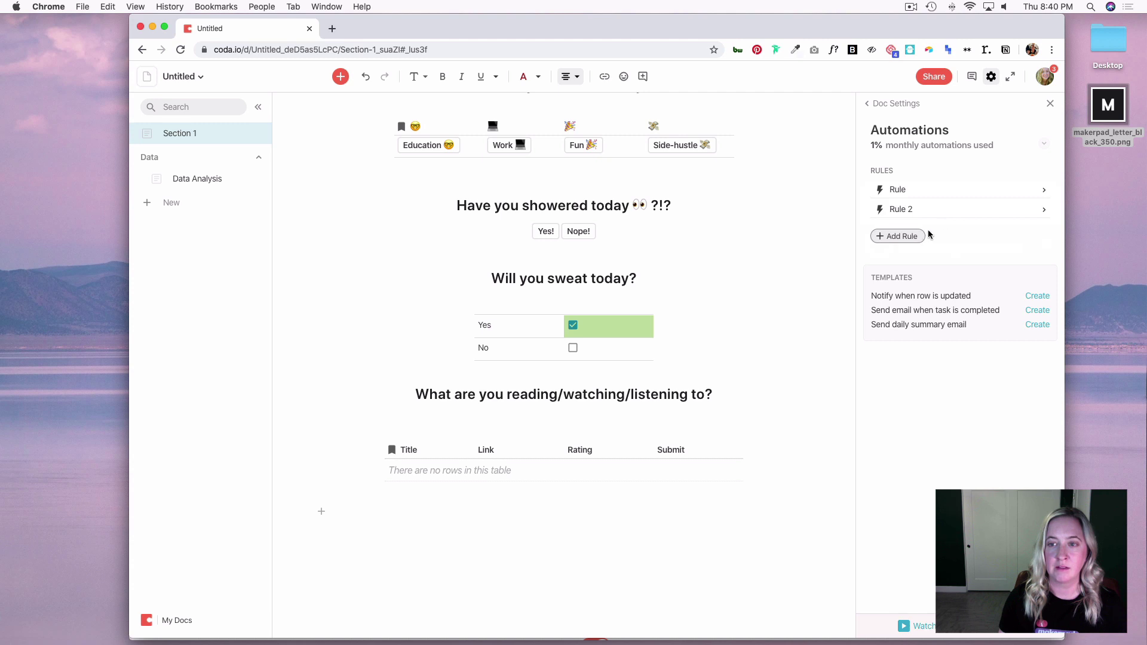
click(952, 209)
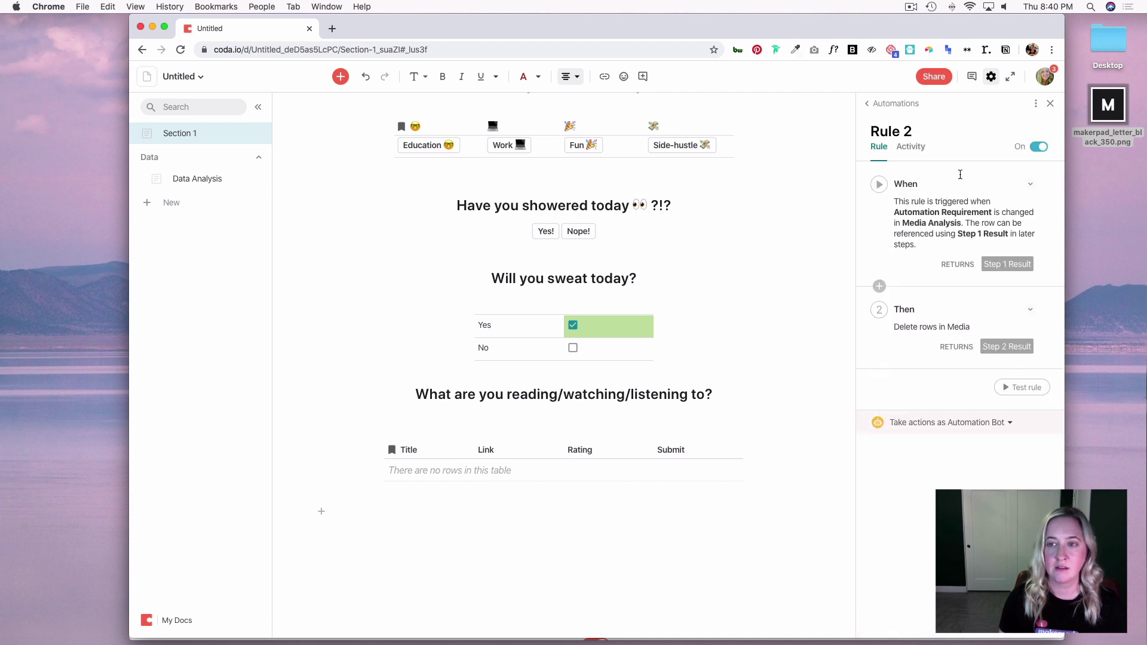
click(882, 105)
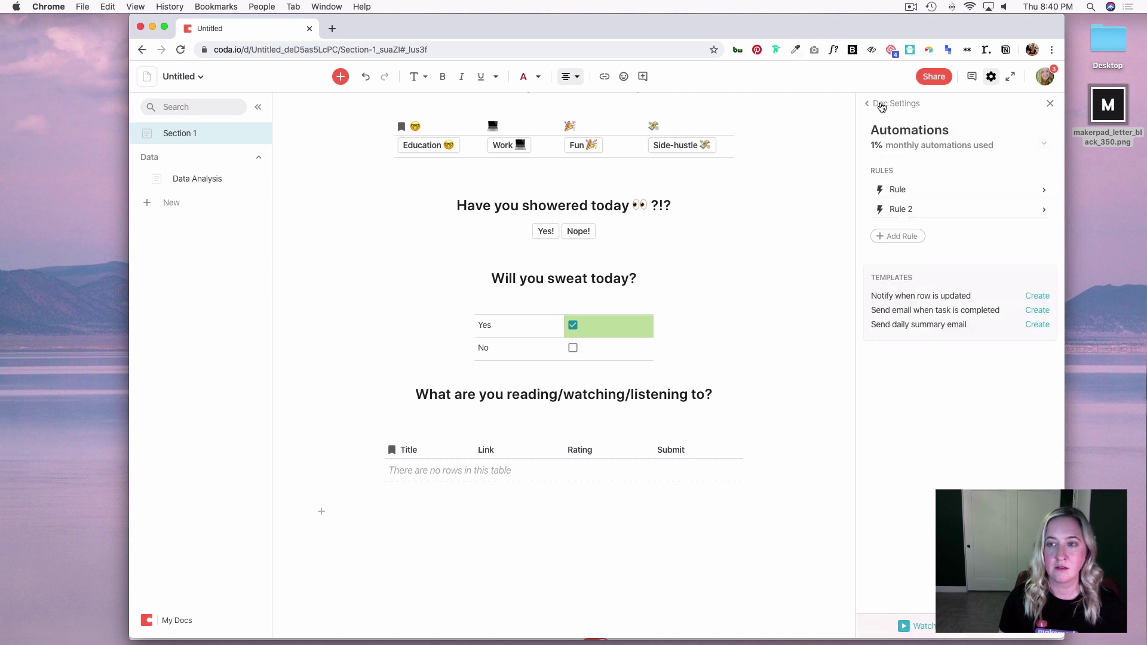
click(901, 236)
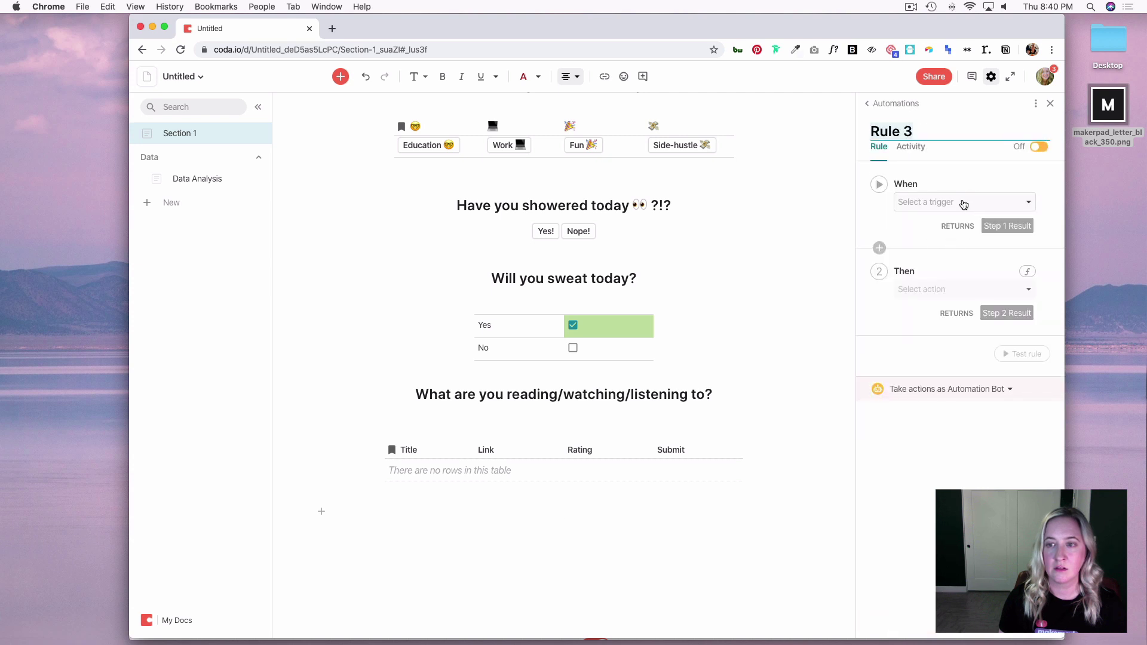
click(962, 204)
click(950, 224)
click(966, 245)
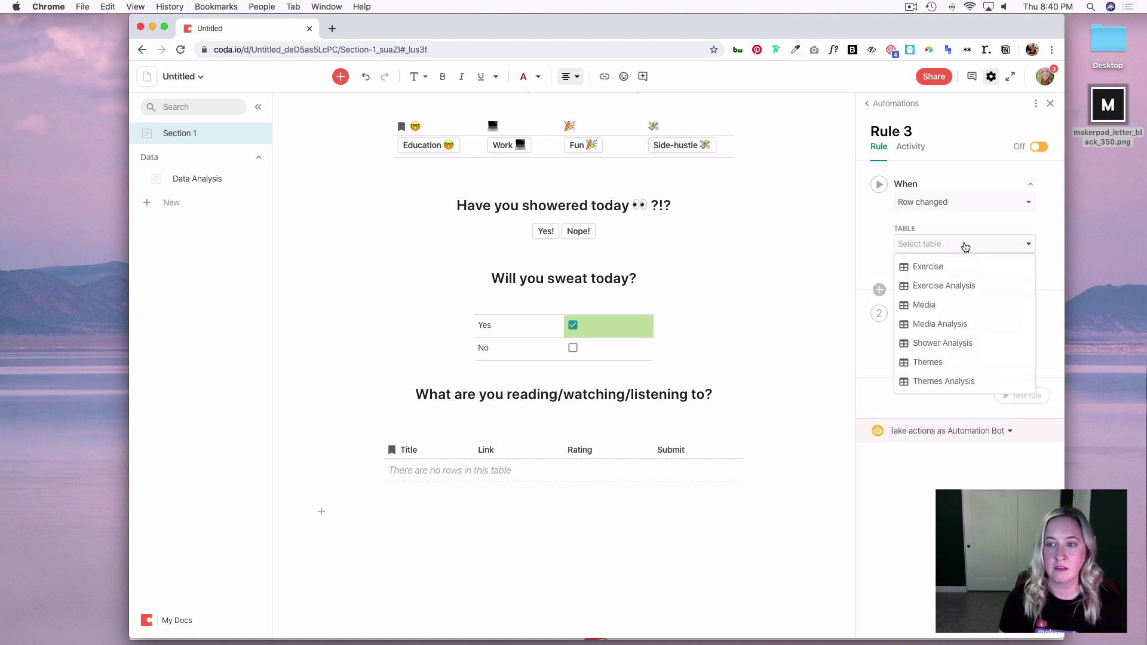
click(973, 305)
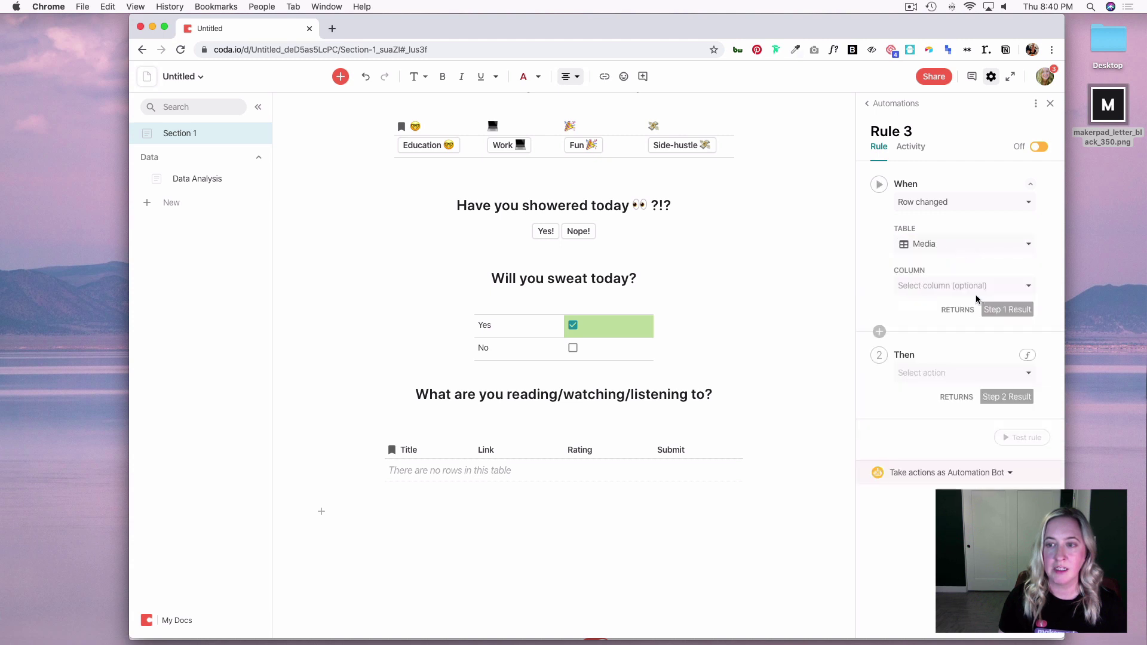
click(992, 286)
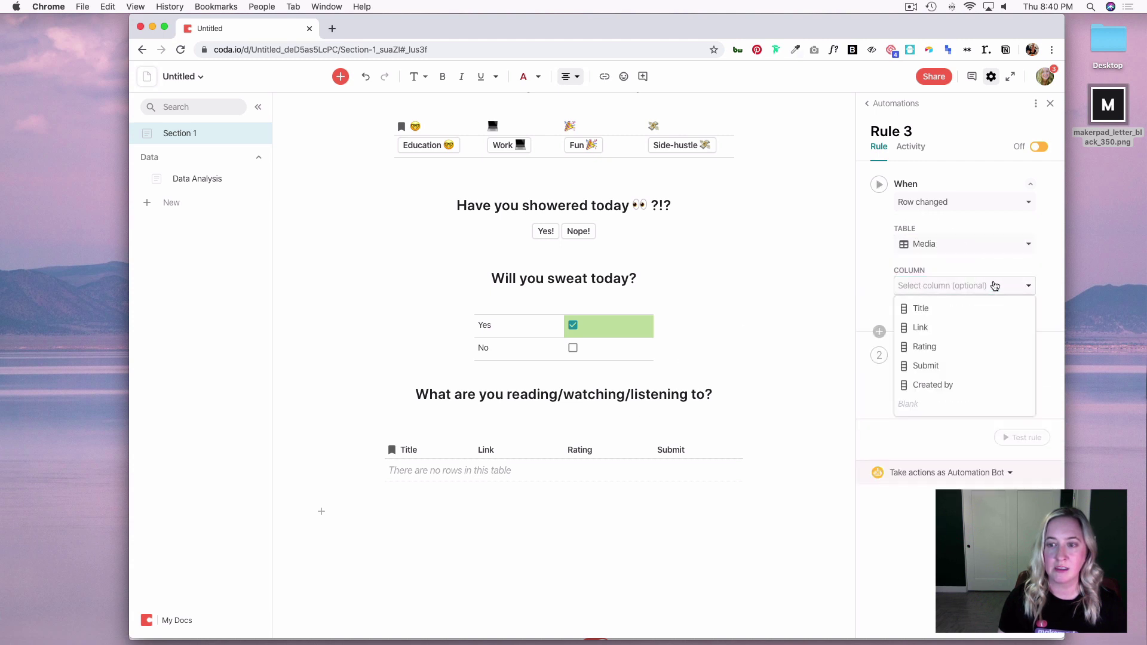
click(962, 202)
click(962, 202)
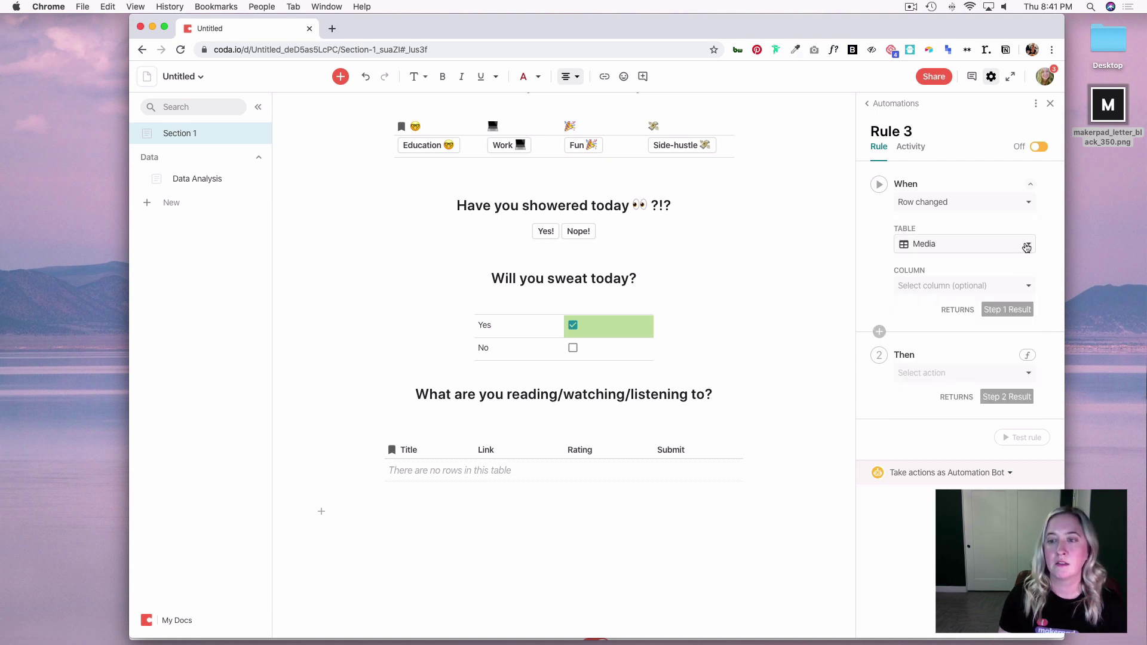
click(997, 288)
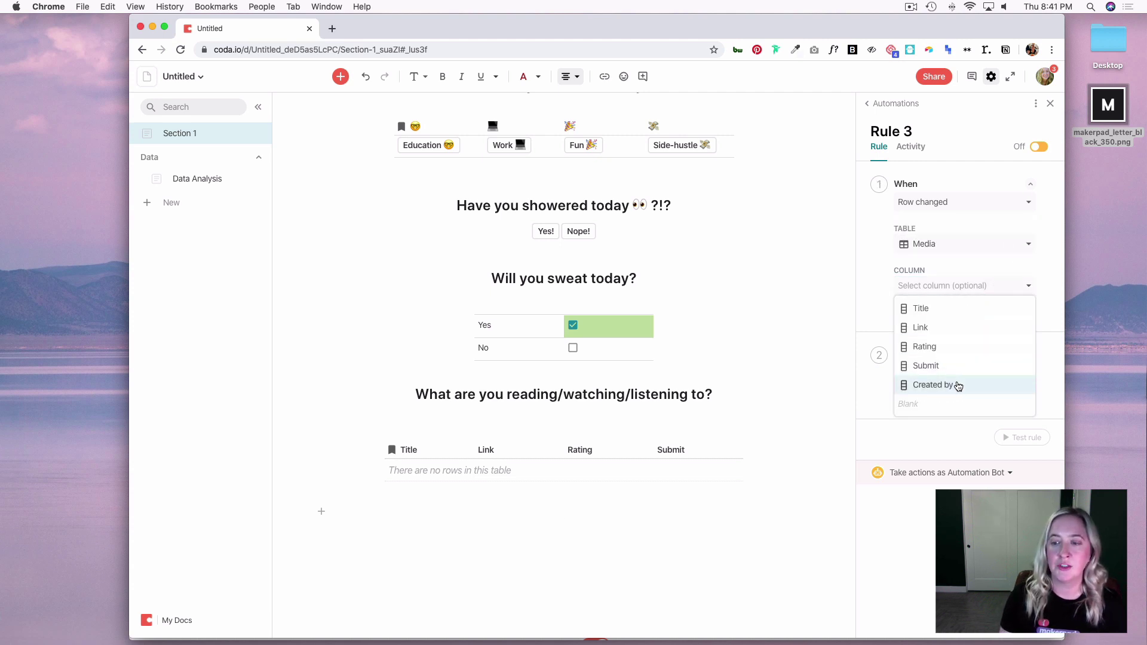
click(976, 246)
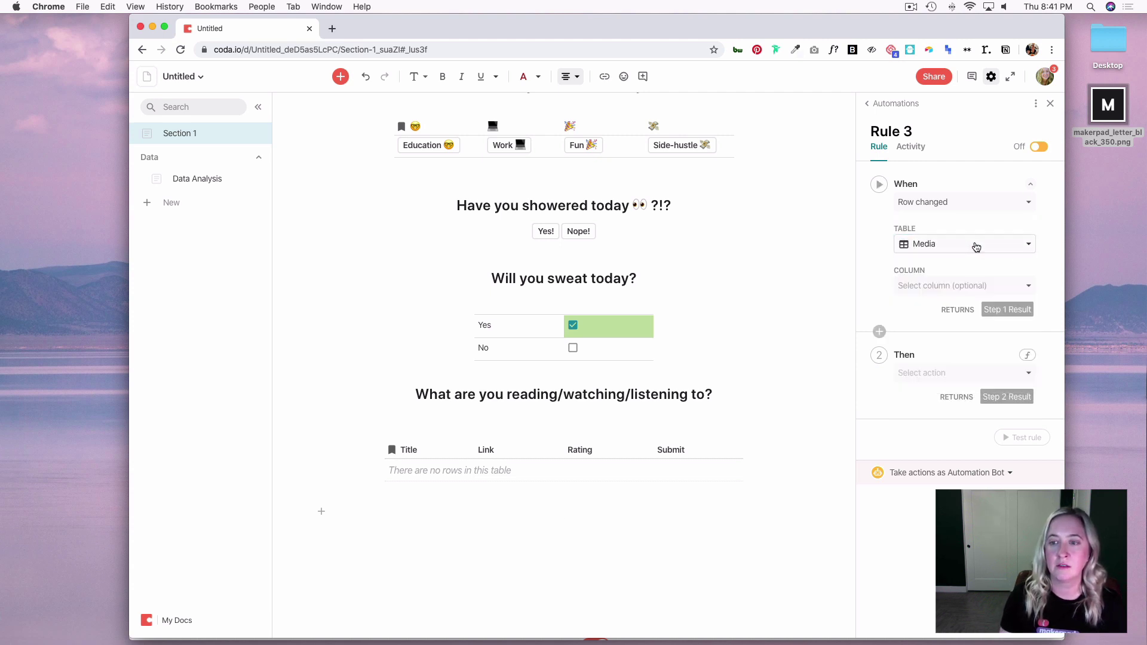
- Set the new rule's trigger to the Automation Requirement column of the Media Analysis table
click(977, 247)
click(974, 325)
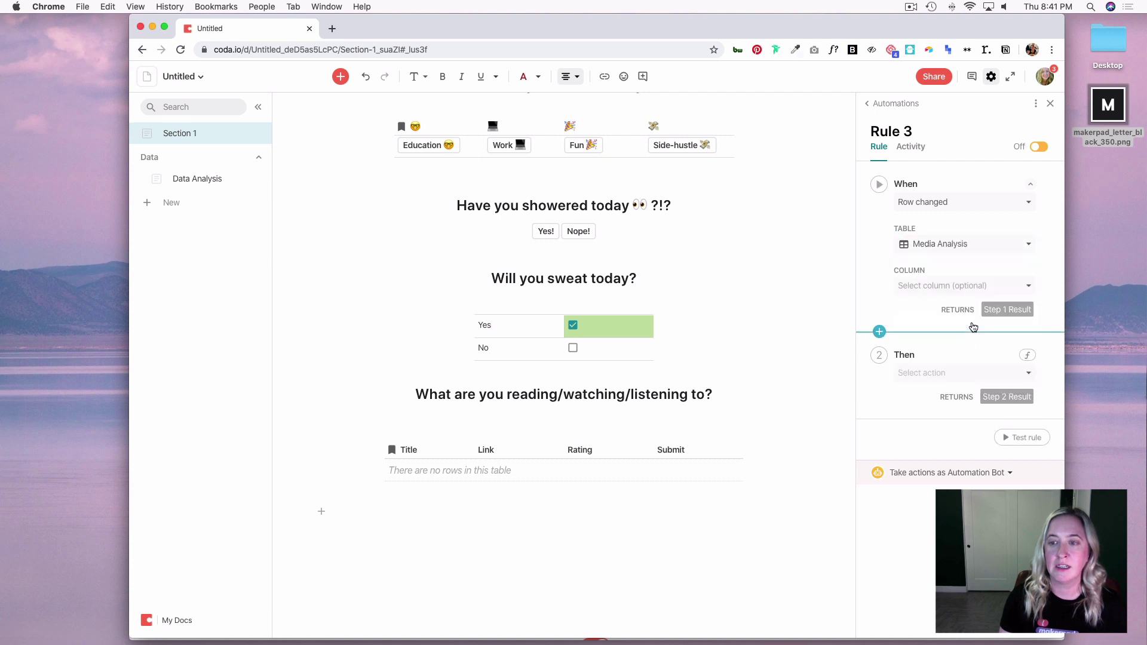
click(973, 288)
click(924, 366)
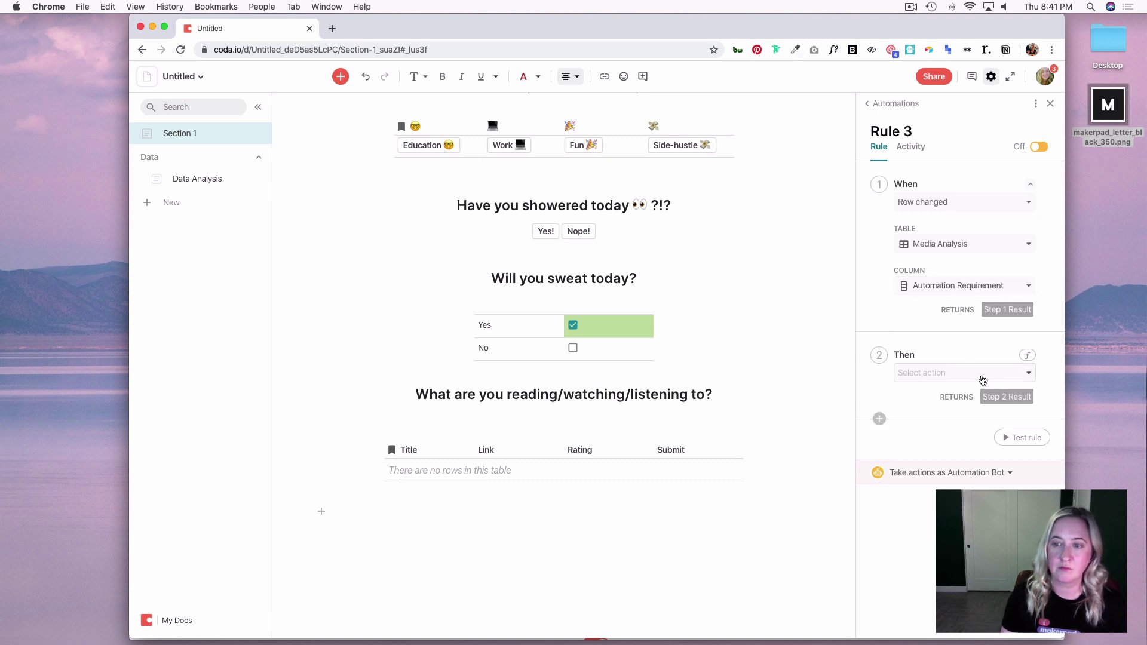
- Set the rule's action to add or modify rows in the Exercise table
click(1001, 375)
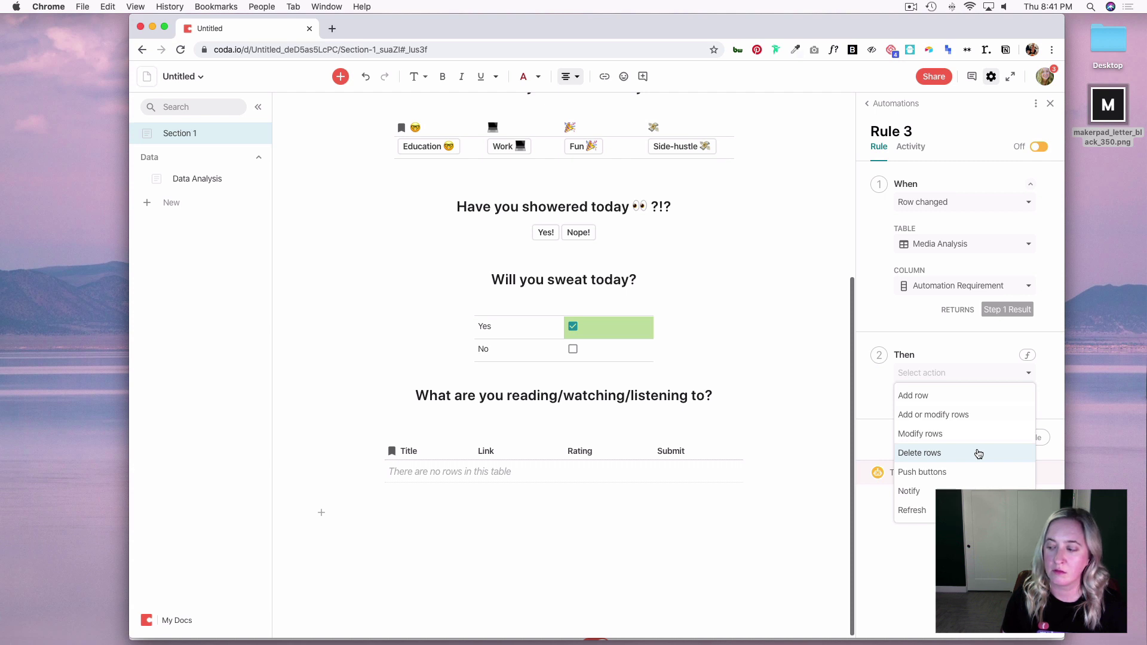
click(977, 415)
click(963, 420)
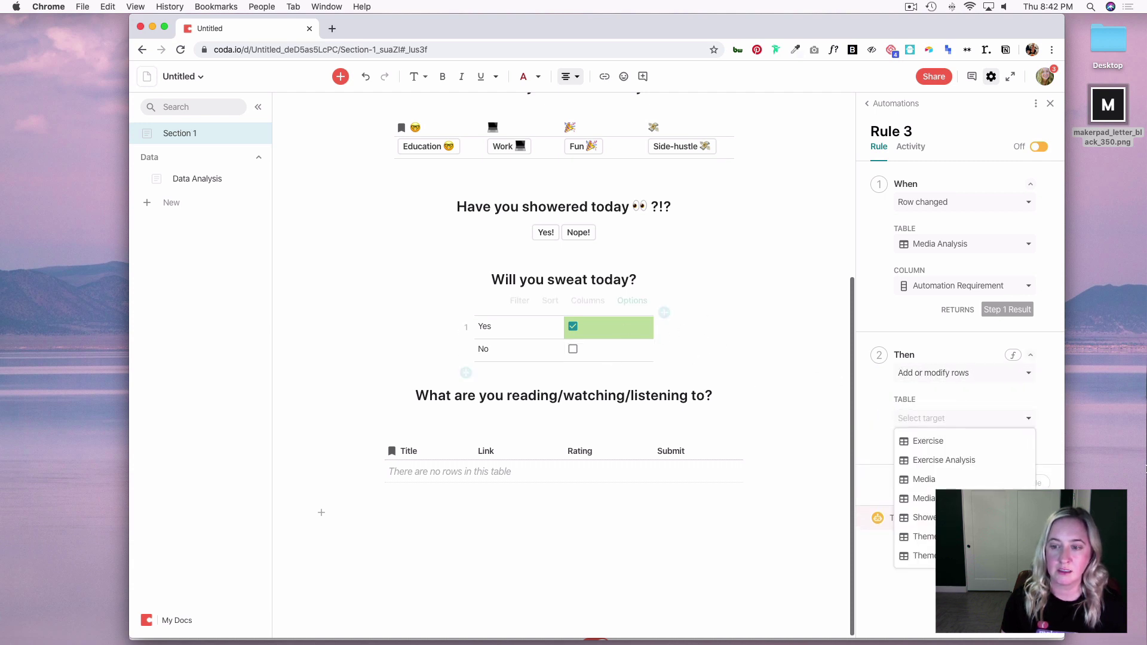
click(928, 441)
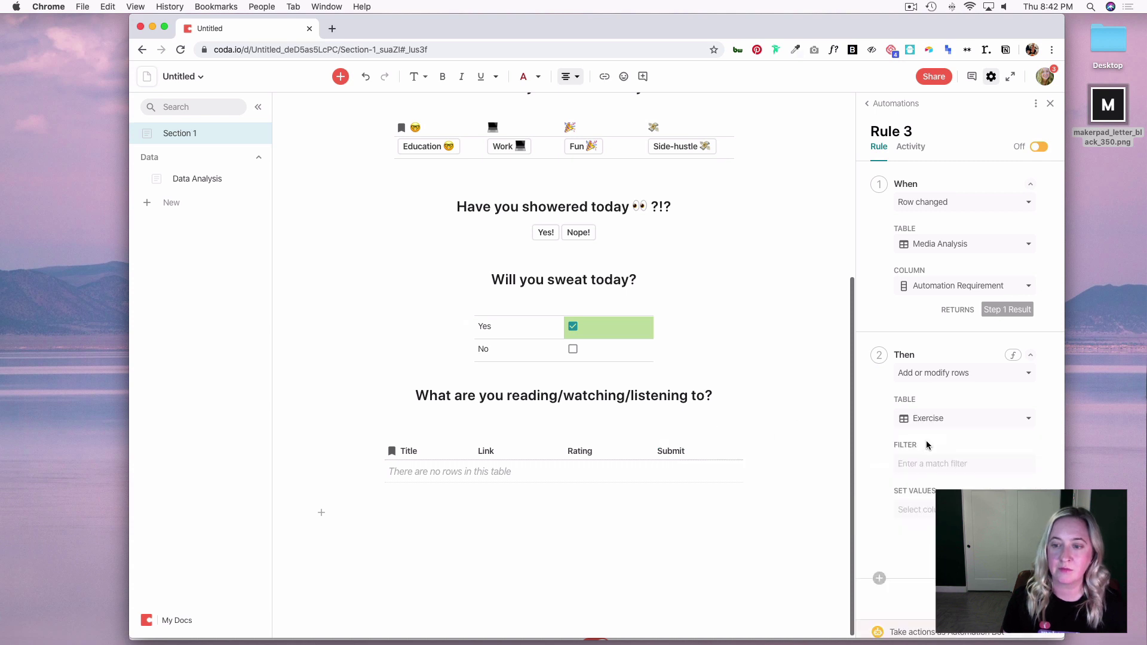
- Filter the action to rows where Column 2 = true and have it set Column 2 to false
click(940, 462)
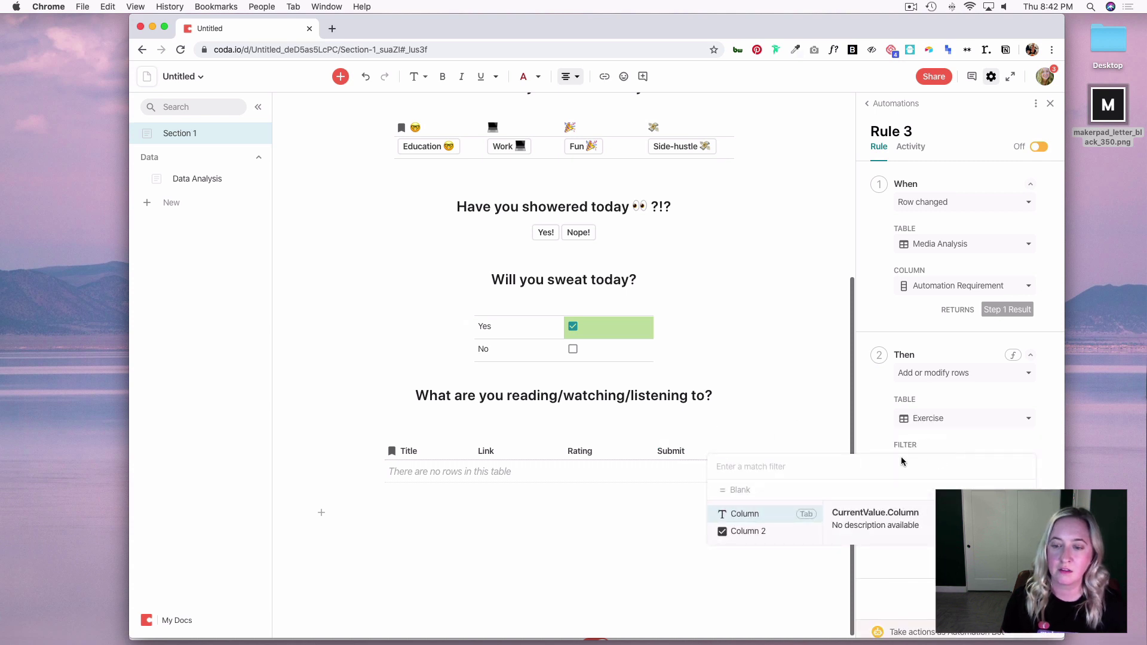
click(750, 532)
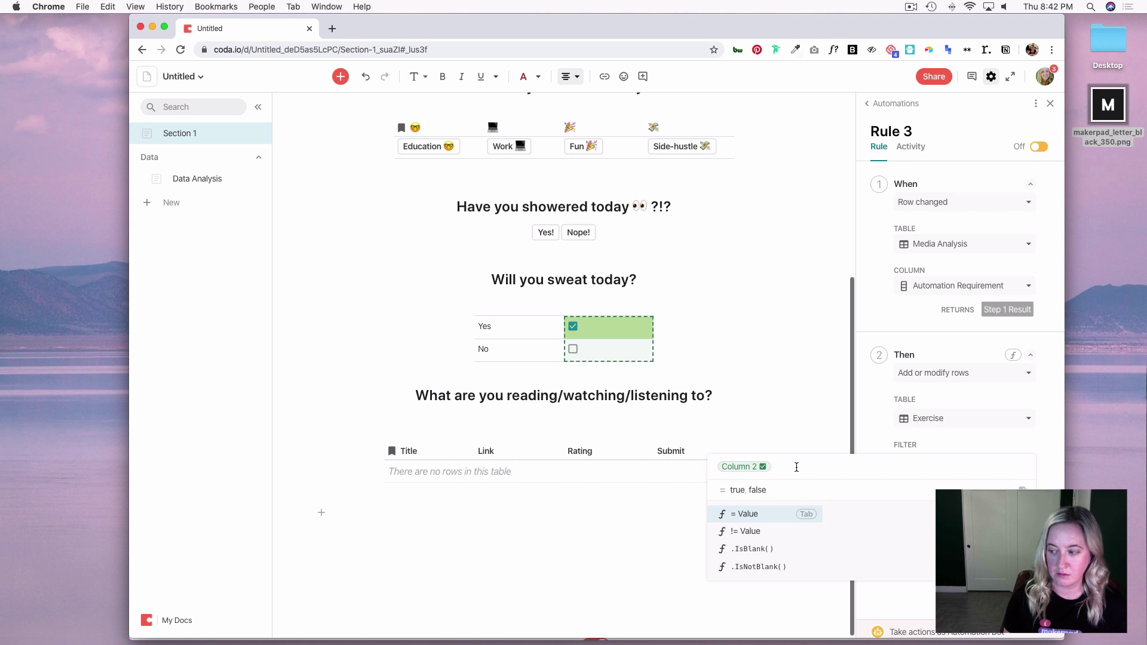
key(Tab)
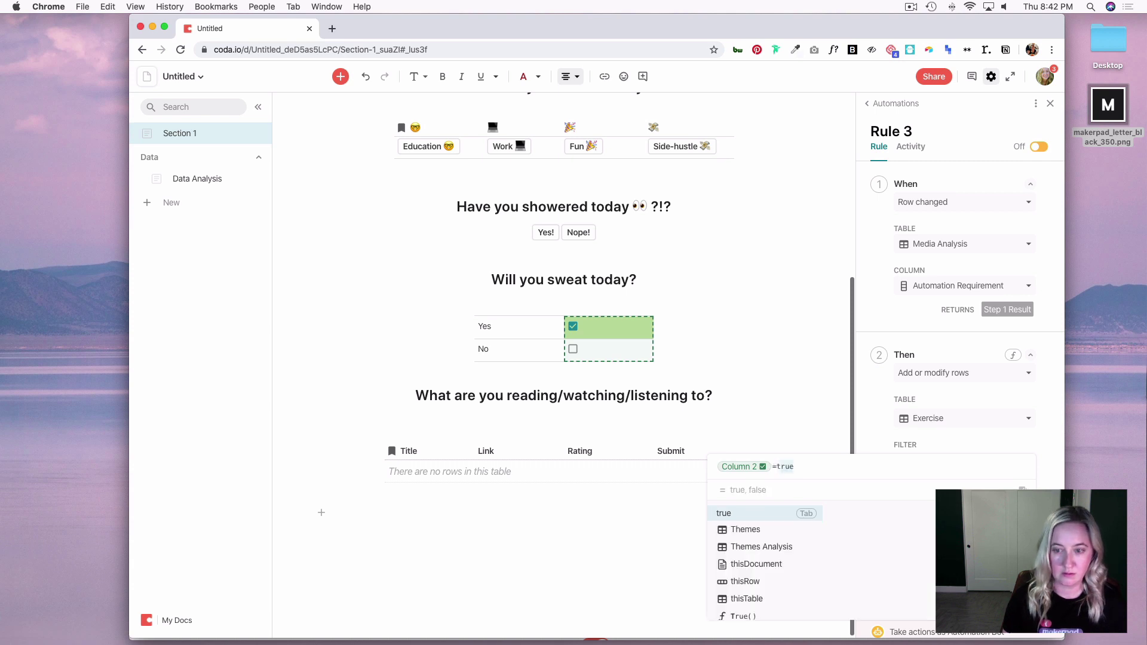
text(true)
key(Return)
click(932, 513)
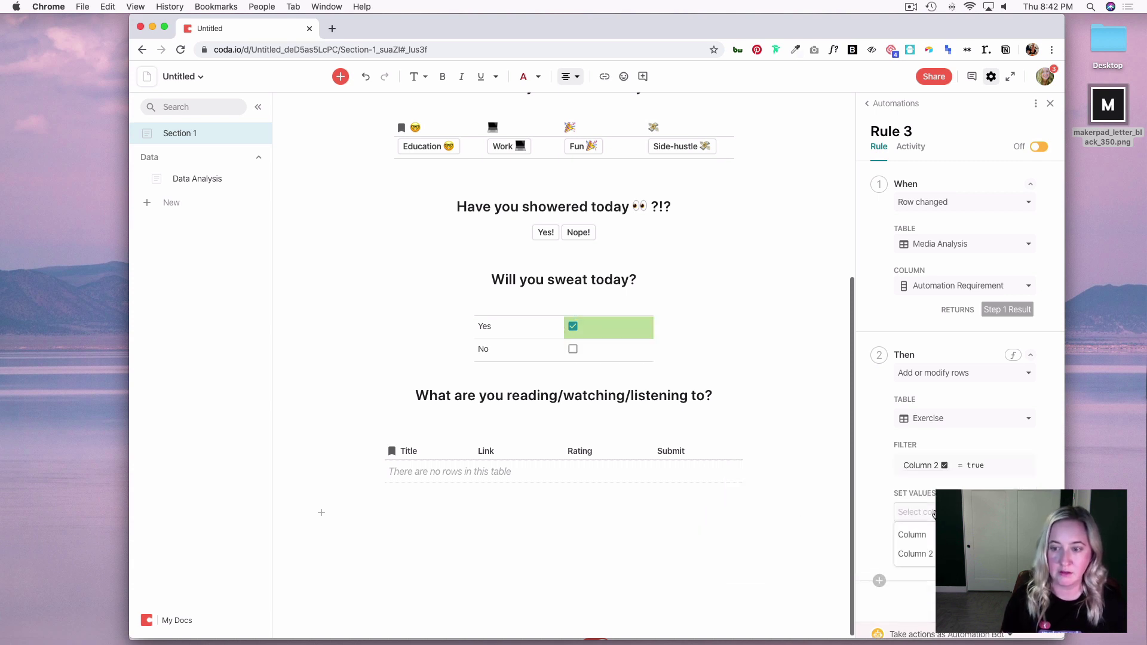
click(915, 554)
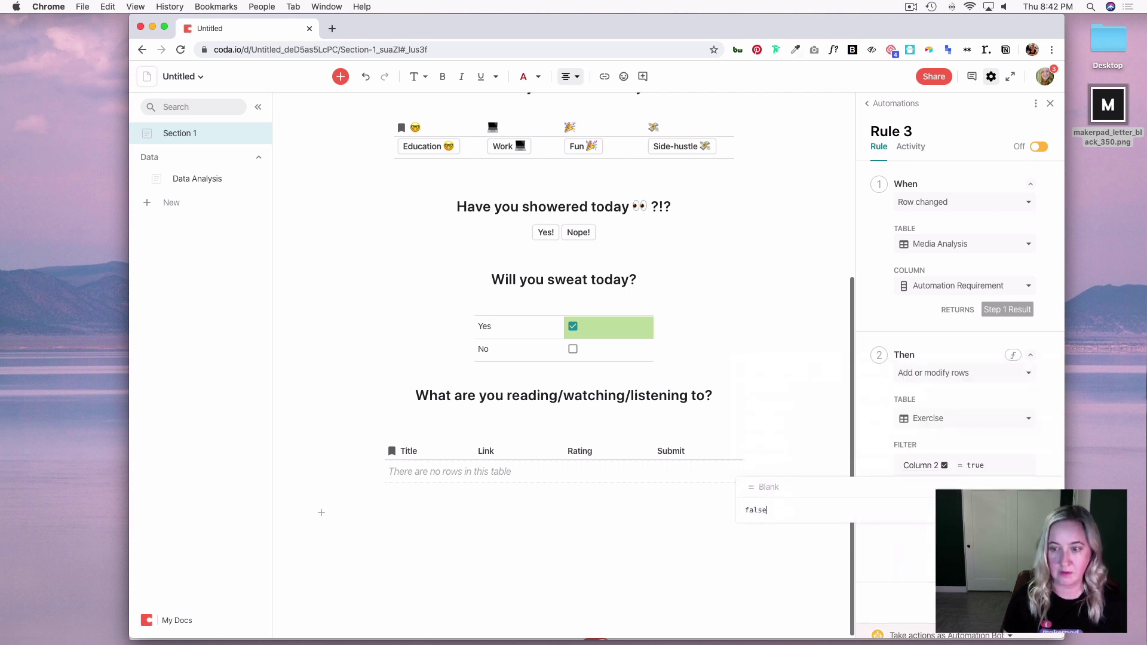
- Uncheck Yes under the sweat question and turn on Rule 3
key(super+z)
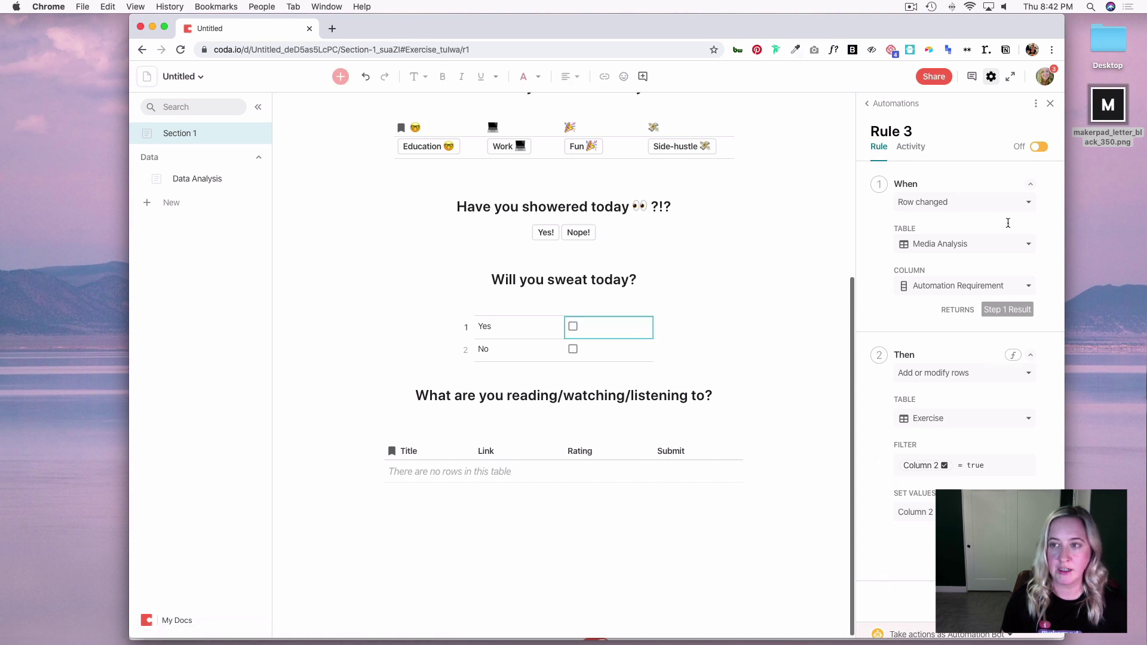
click(1040, 147)
click(1051, 104)
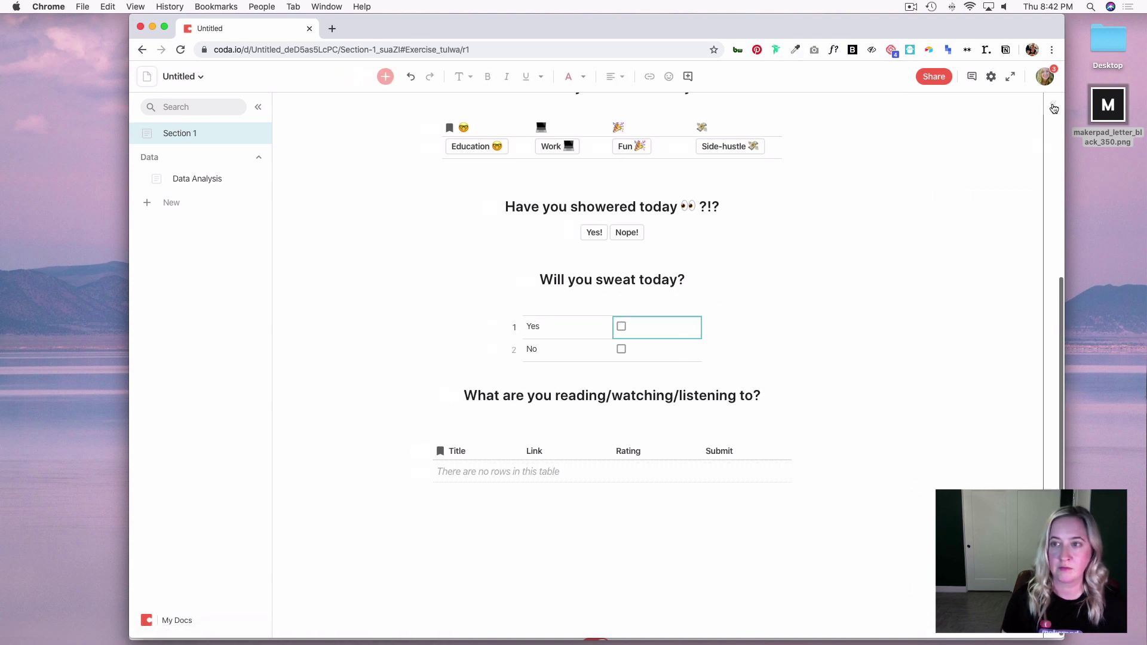
- Answer the theme question with Education and check Yes for the sweat question to test the new rule
scroll(762, 209, up, 3)
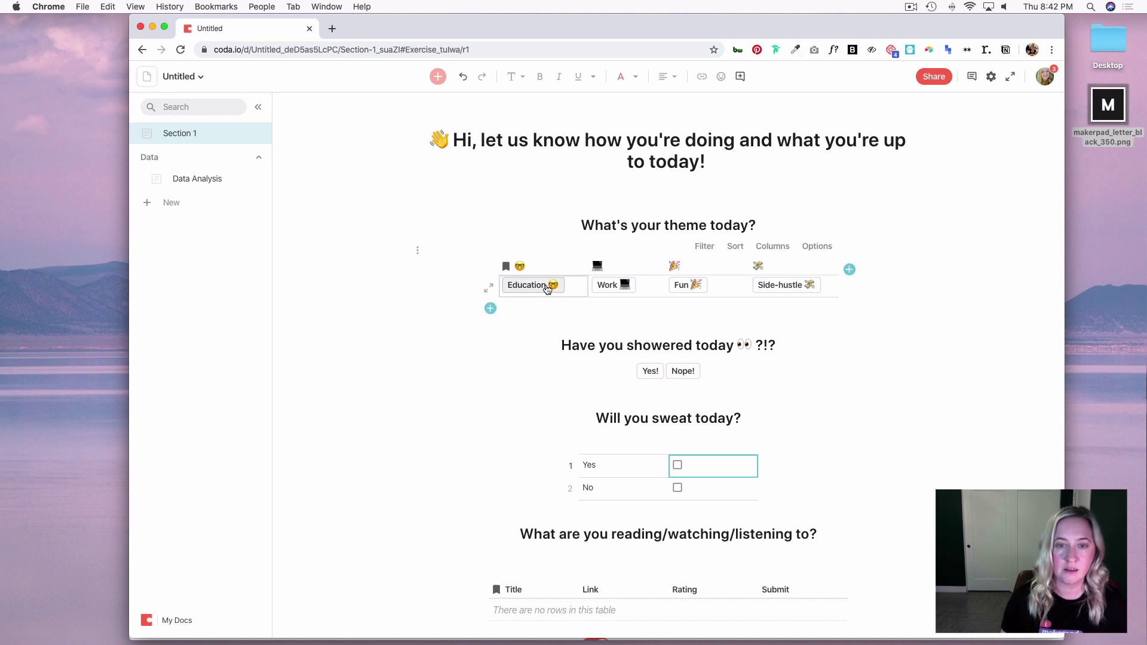
click(547, 290)
scroll(642, 347, down, 2)
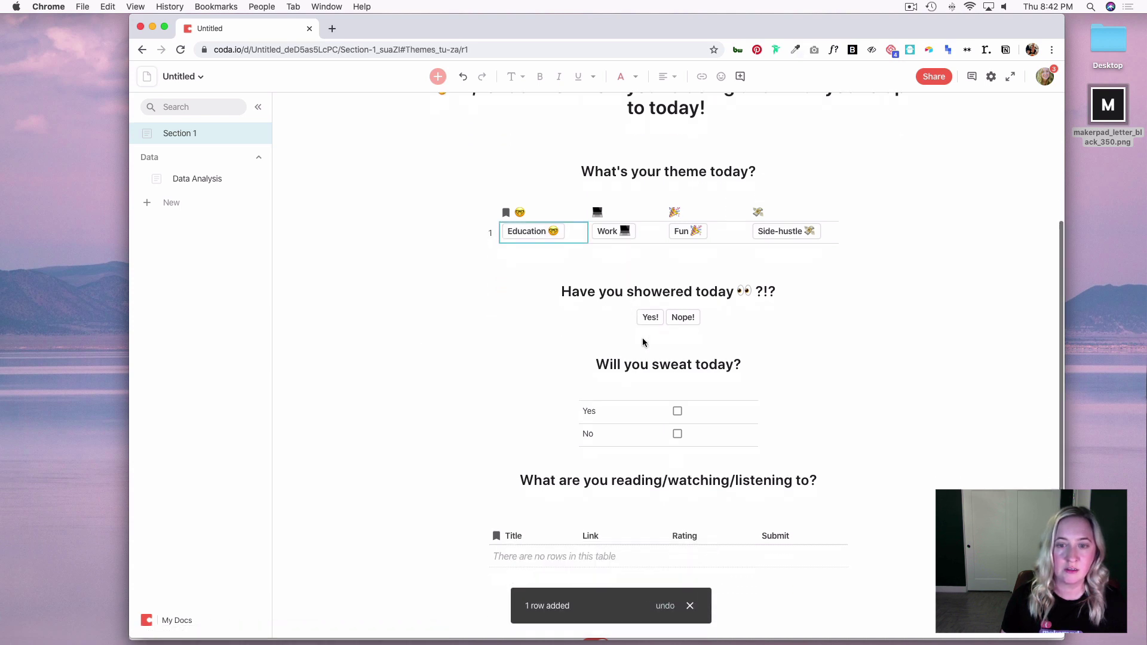
click(677, 411)
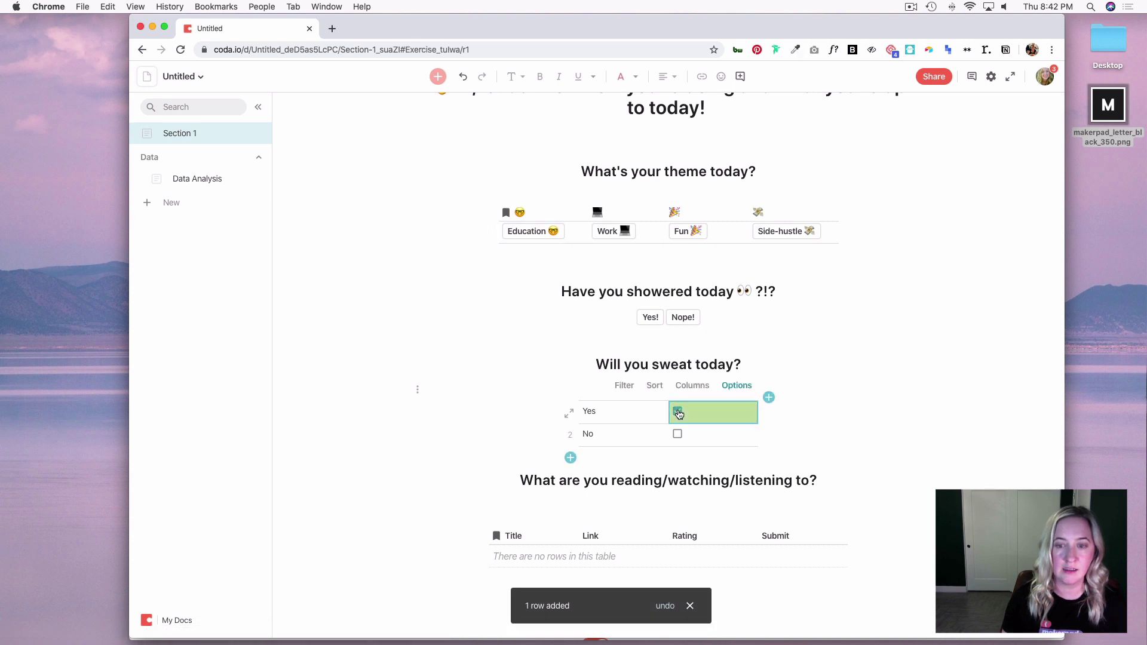
- Enter Test again with link test.com and a three-star rating in the Media table and submit the row
scroll(674, 412, down, 3)
click(511, 472)
text(Te)
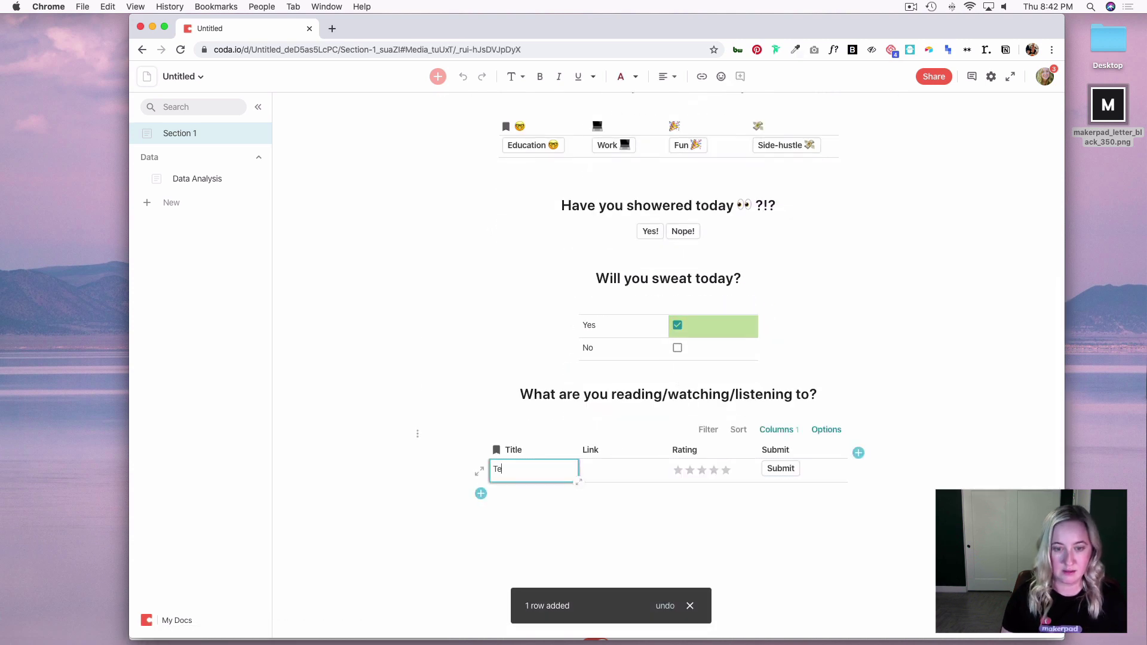
text(st again)
click(588, 472)
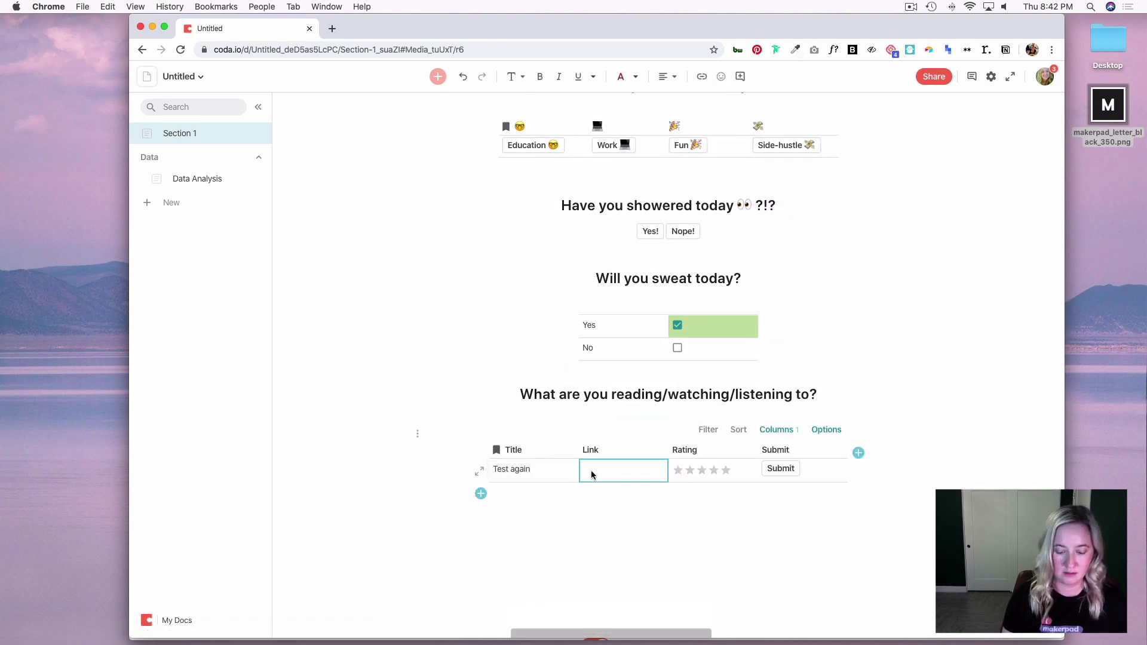
text(test.com)
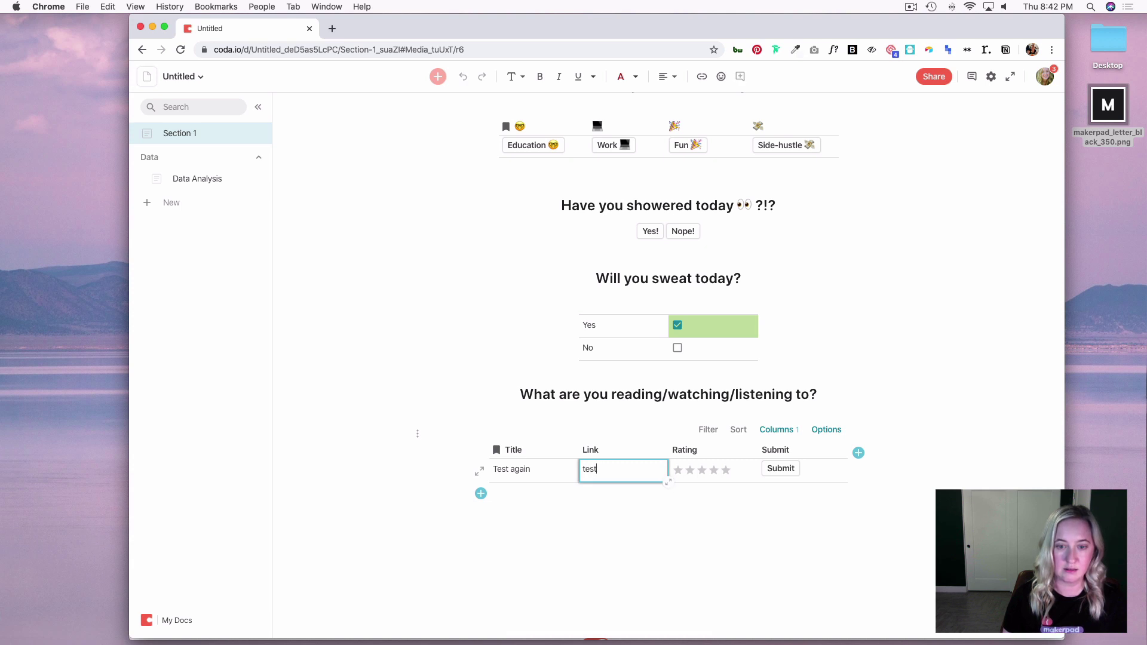
click(703, 471)
click(783, 470)
click(783, 469)
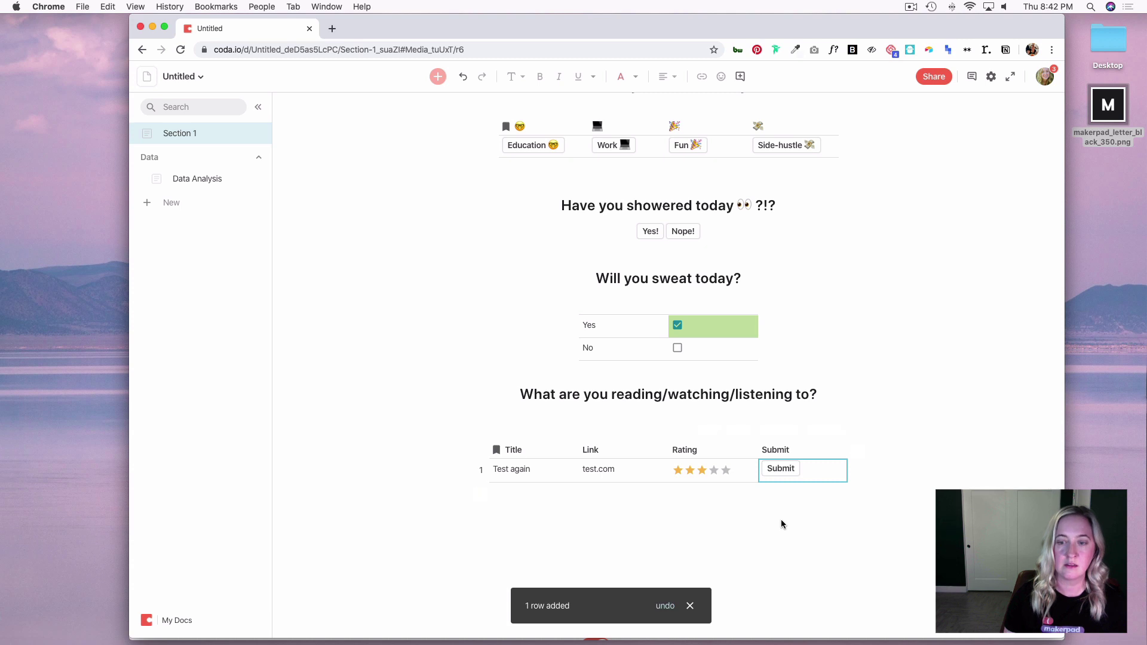
click(780, 519)
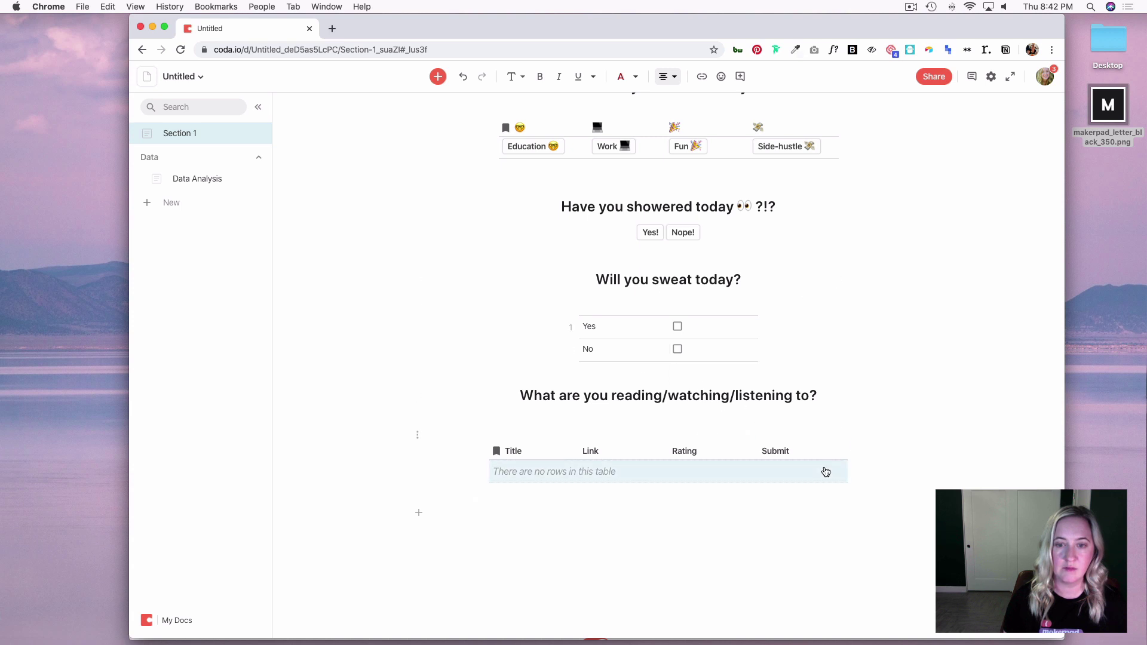
- Review the logged answers in the Themes, Shower, Exercise and Media Analysis tables of the Data Analysis section
click(189, 180)
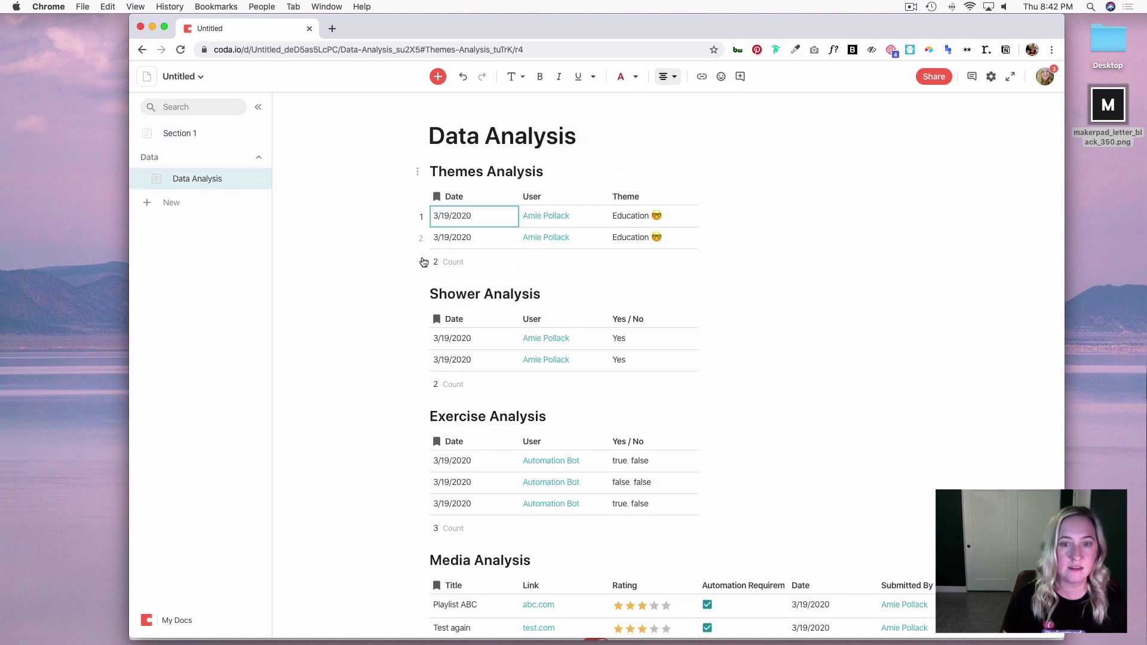
scroll(577, 275, down, 2)
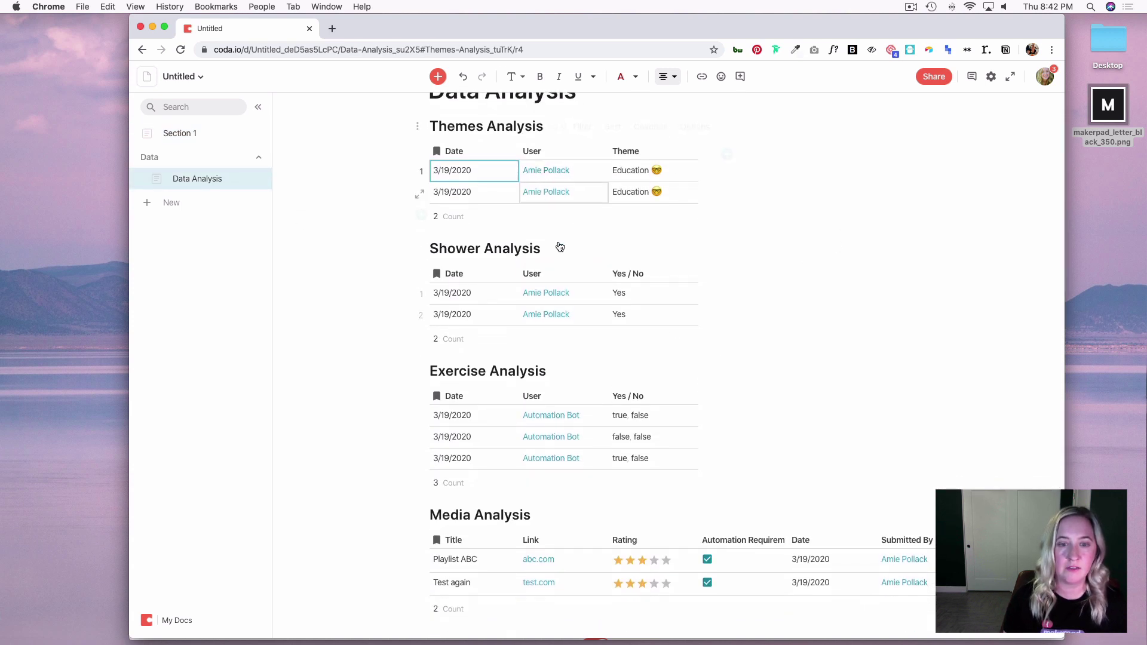
scroll(569, 363, down, 4)
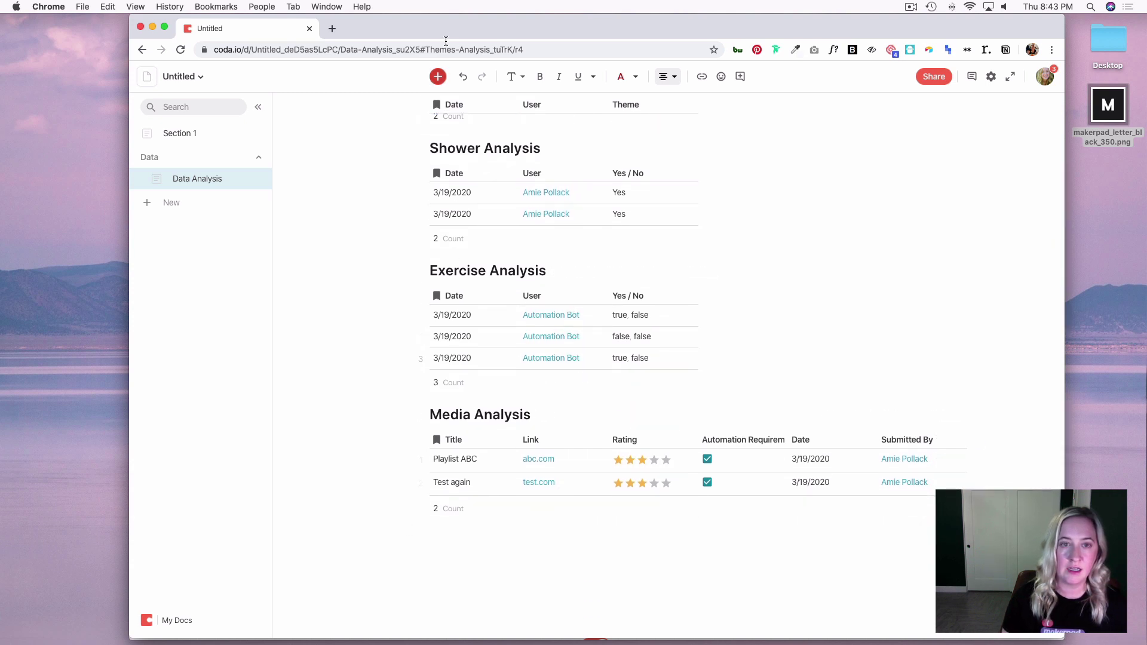
click(436, 81)
mouse_move(561, 206)
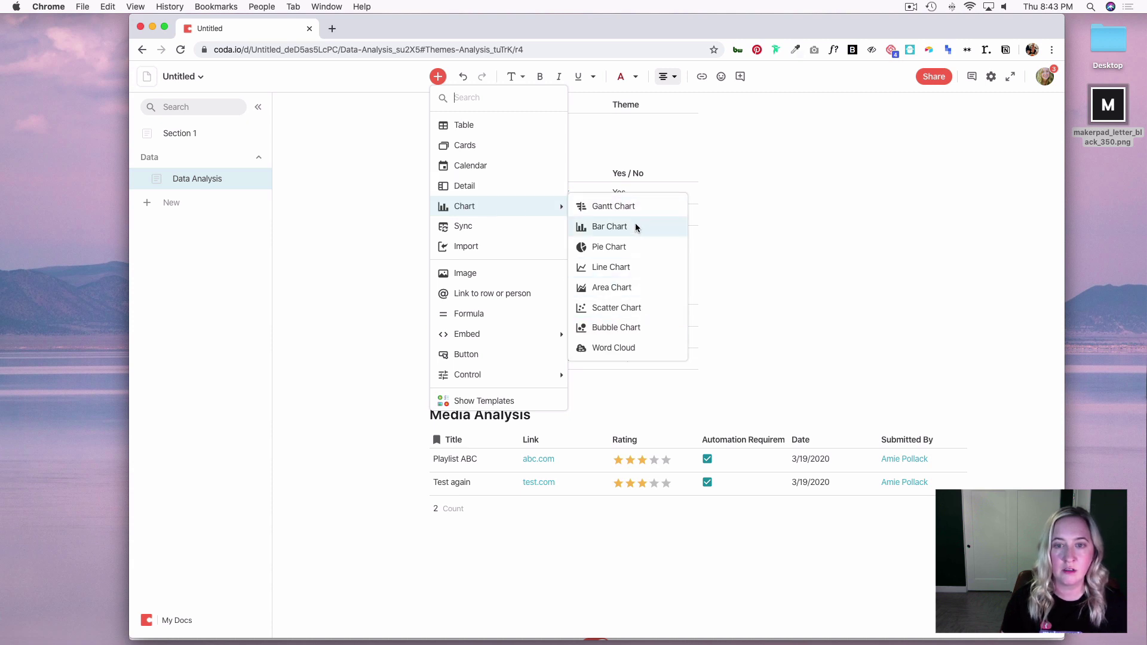
key(Escape)
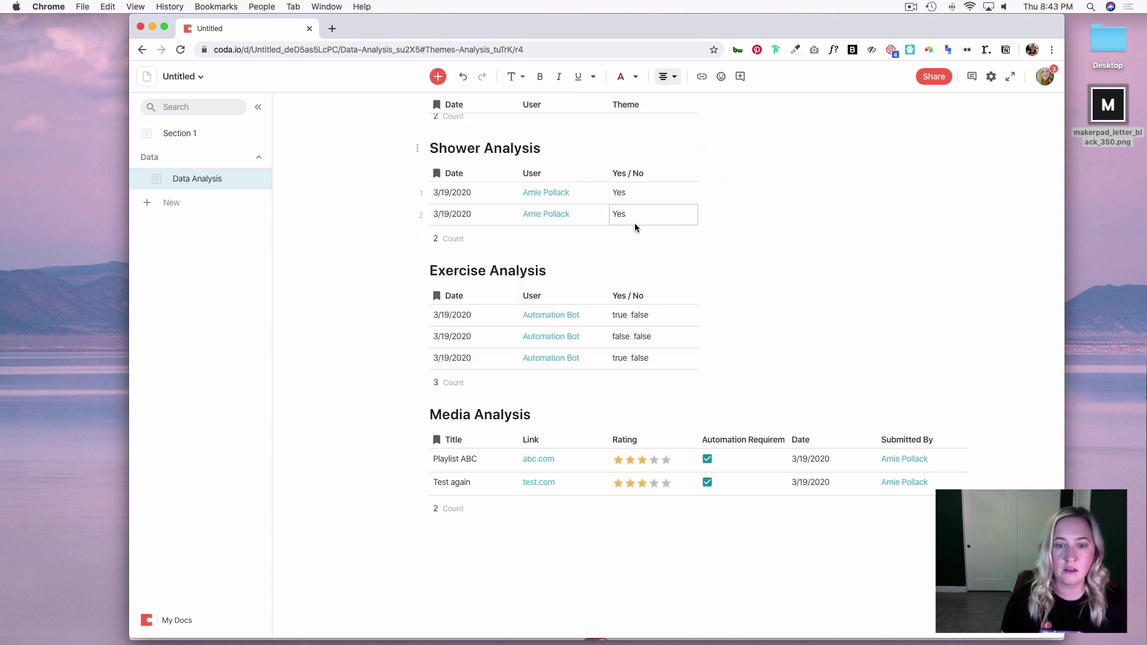
- Insert a bar chart of the Themes Analysis table below the Media Analysis table, keeping its default chart display settings
click(468, 535)
click(438, 77)
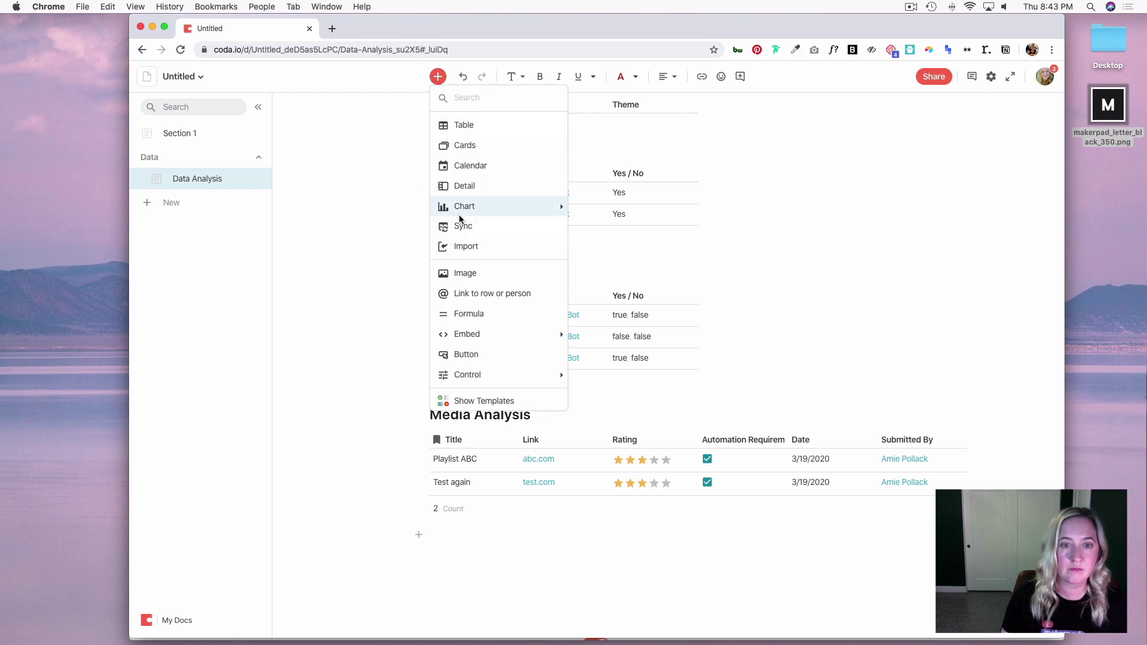
mouse_move(467, 207)
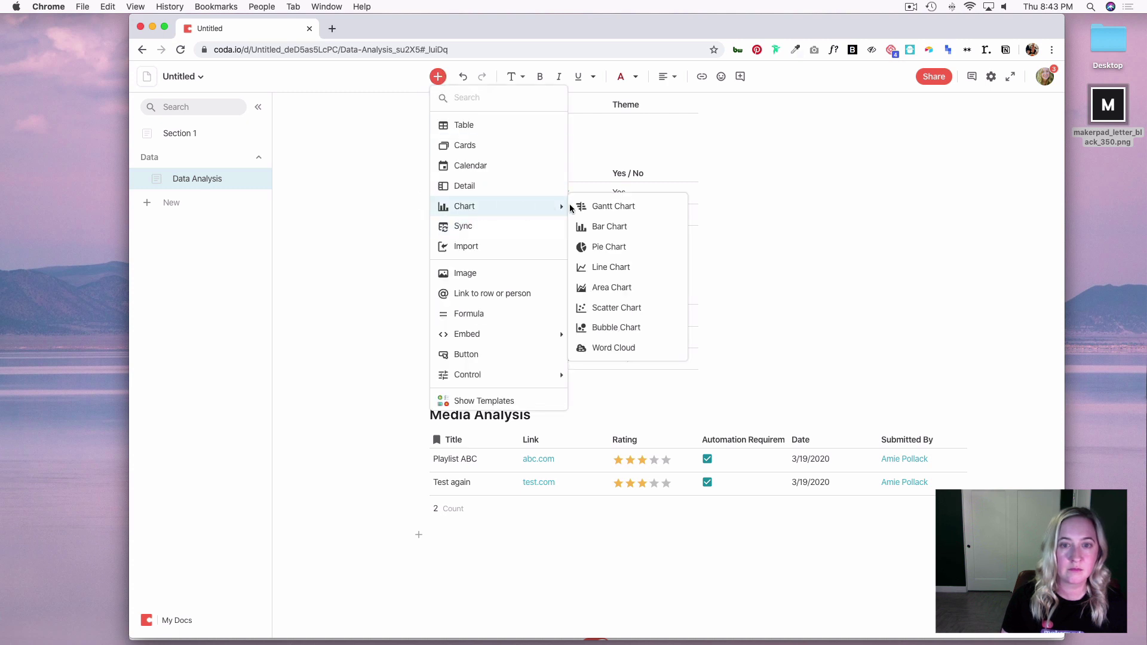
click(604, 227)
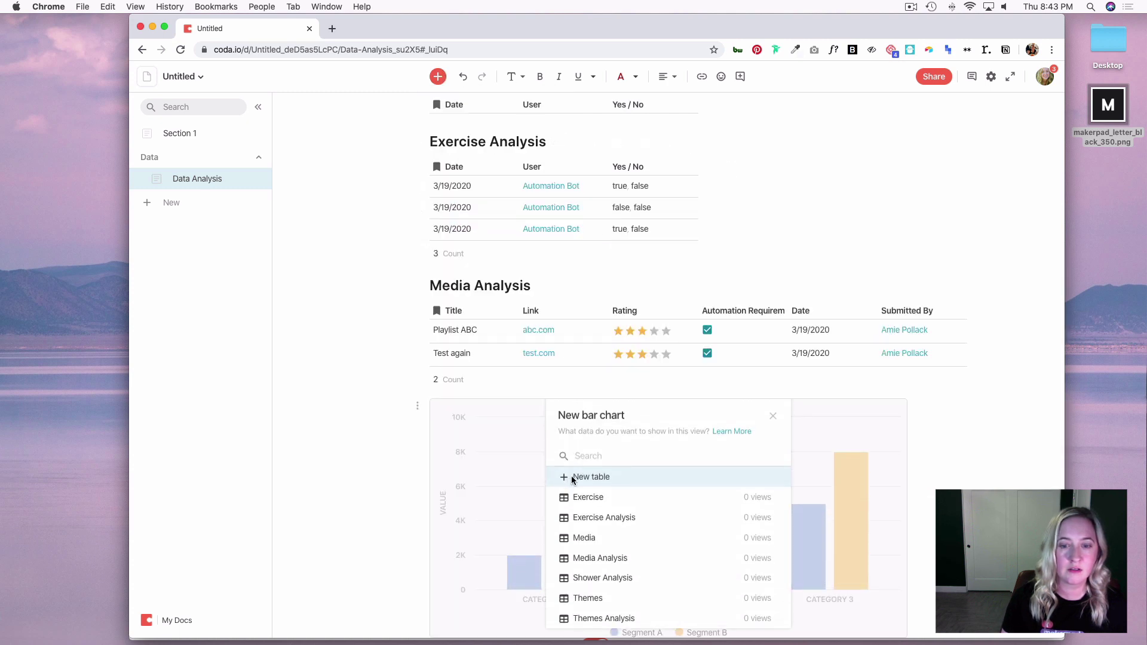
scroll(586, 526, up, 1)
scroll(646, 508, down, 3)
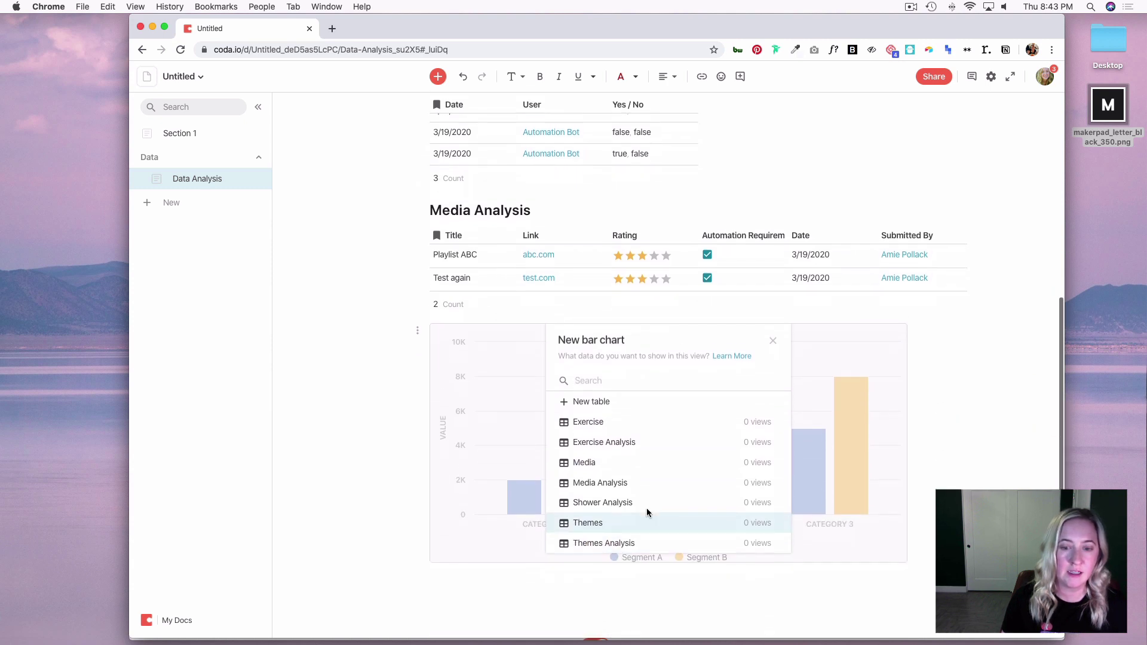
click(618, 509)
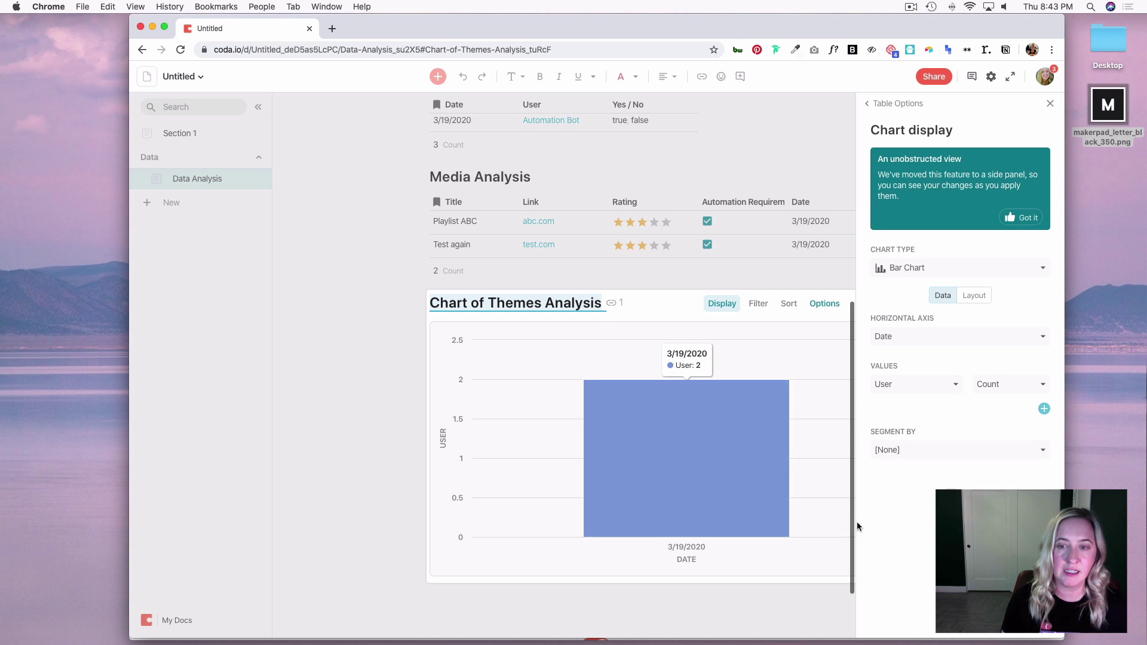
click(1050, 104)
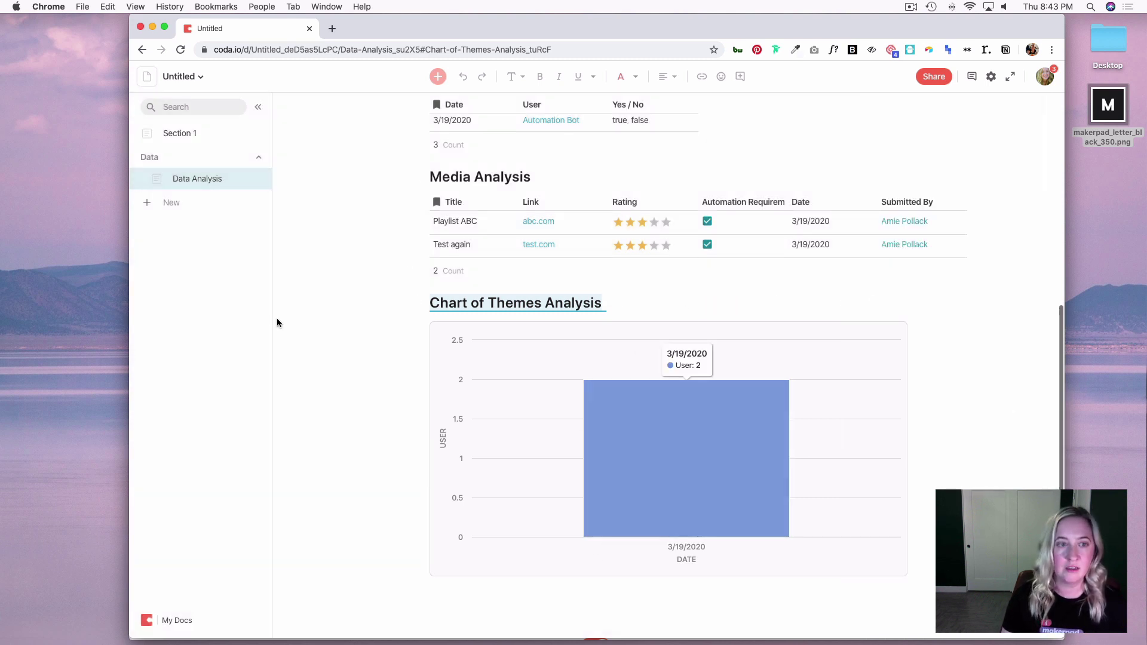
- Return to Section 1 and check the options available for the Data folder, including hiding it
click(176, 134)
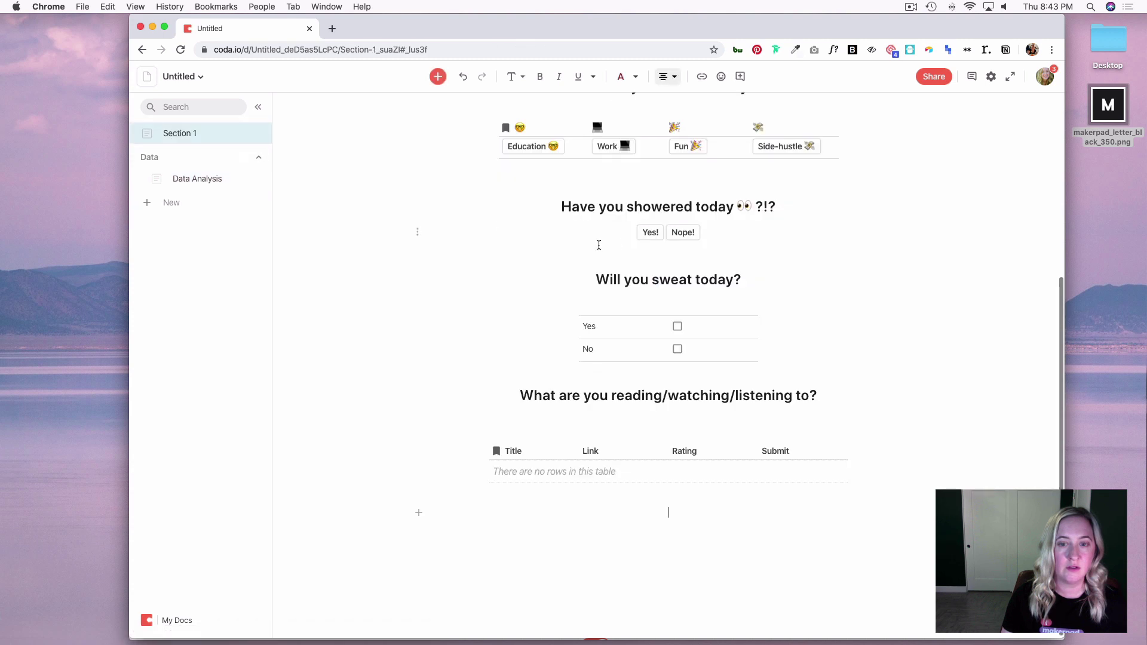
scroll(599, 245, up, 5)
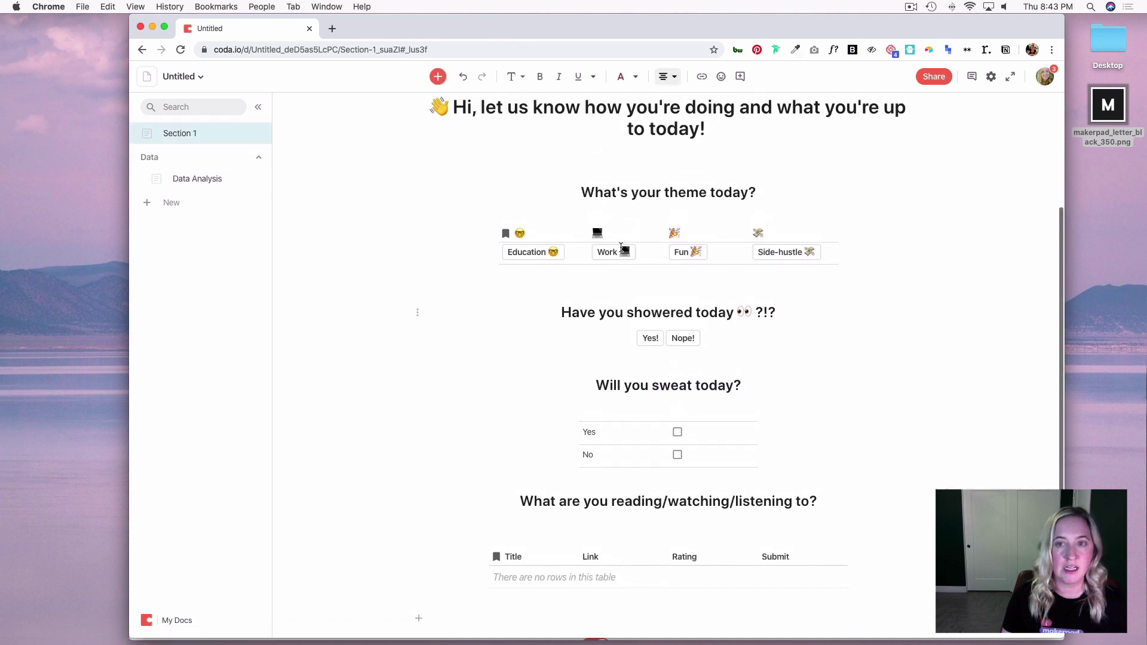
click(248, 160)
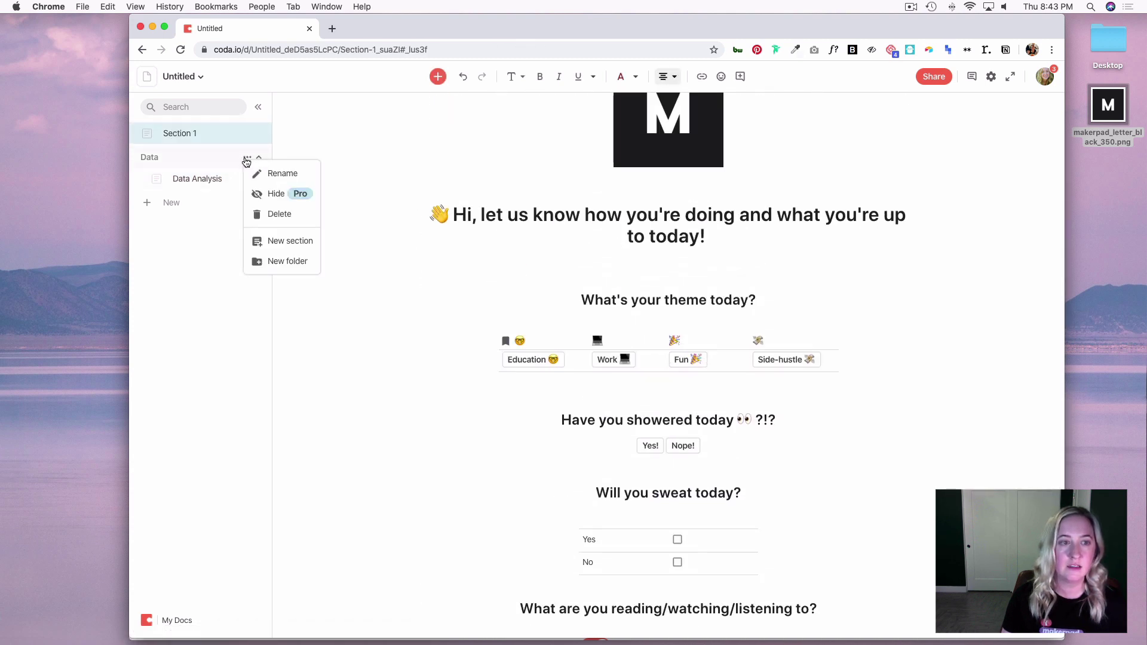
click(870, 166)
- Review the doc's locking settings for Section 1 and close them without changing anything
click(991, 77)
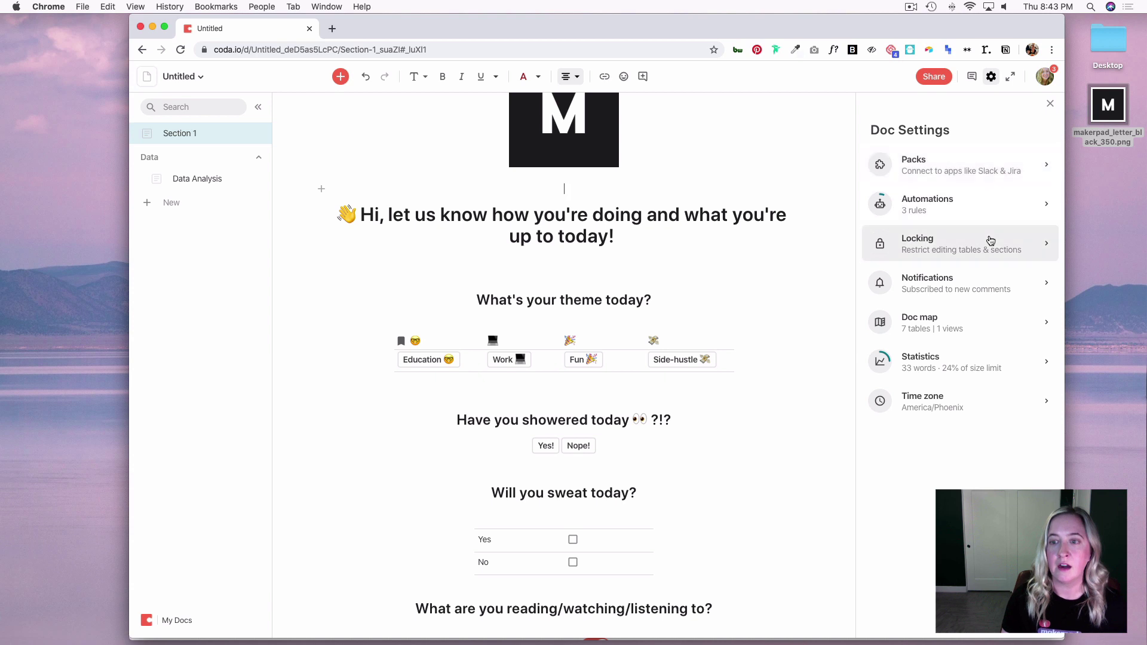
click(990, 243)
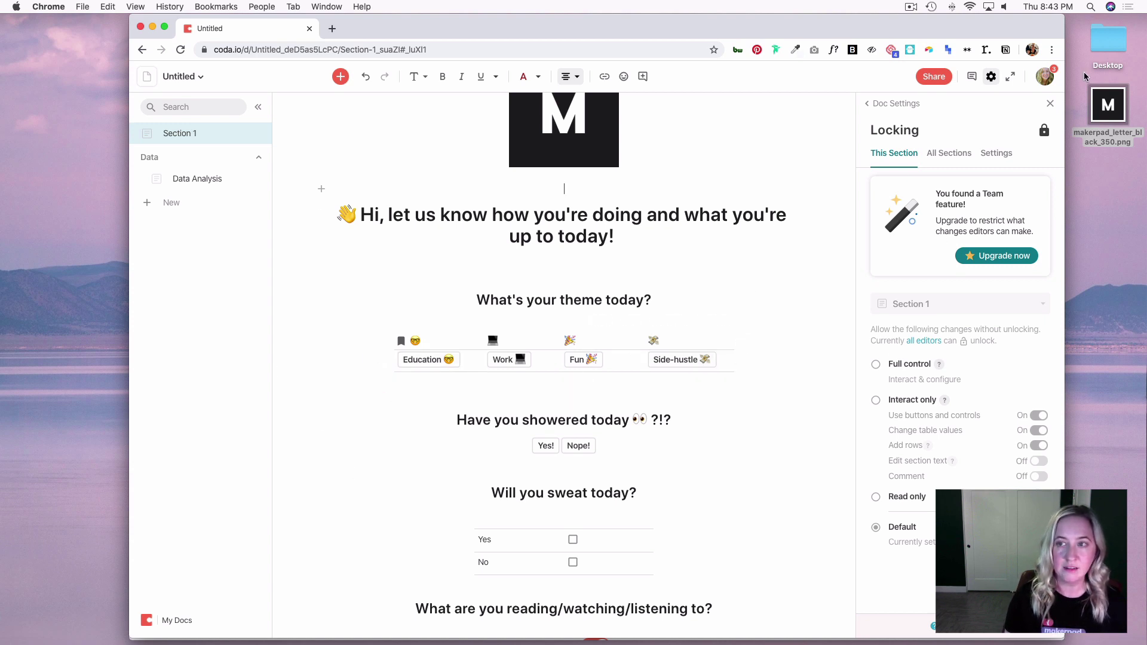
click(1050, 104)
scroll(849, 306, down, 5)
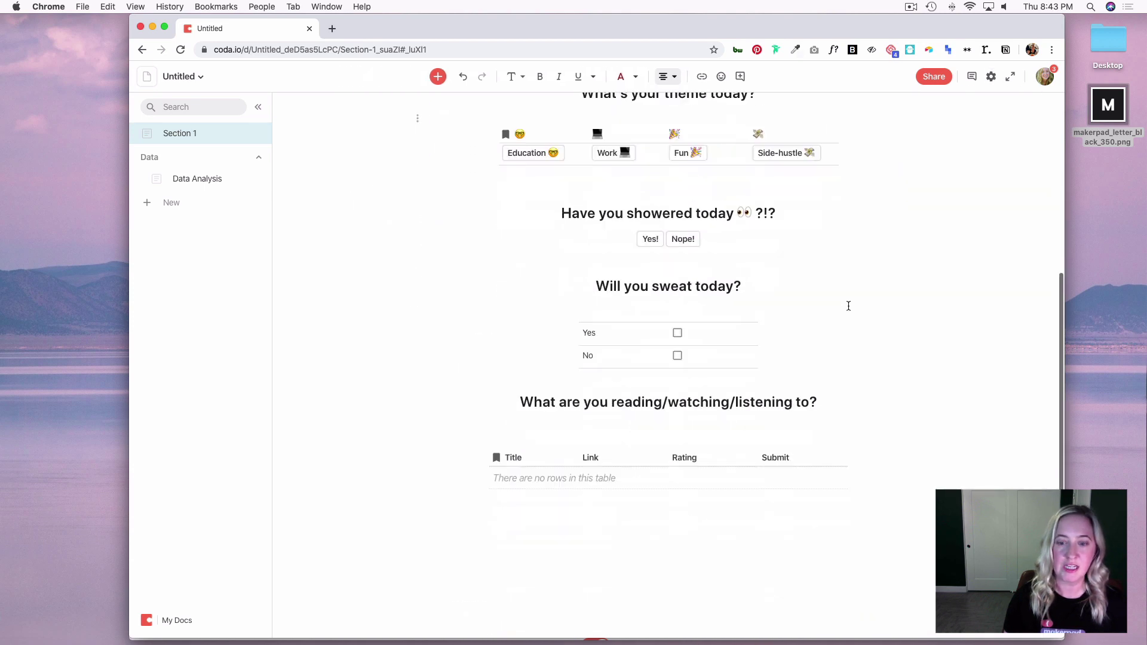
scroll(849, 306, up, 6)
scroll(849, 306, down, 5)
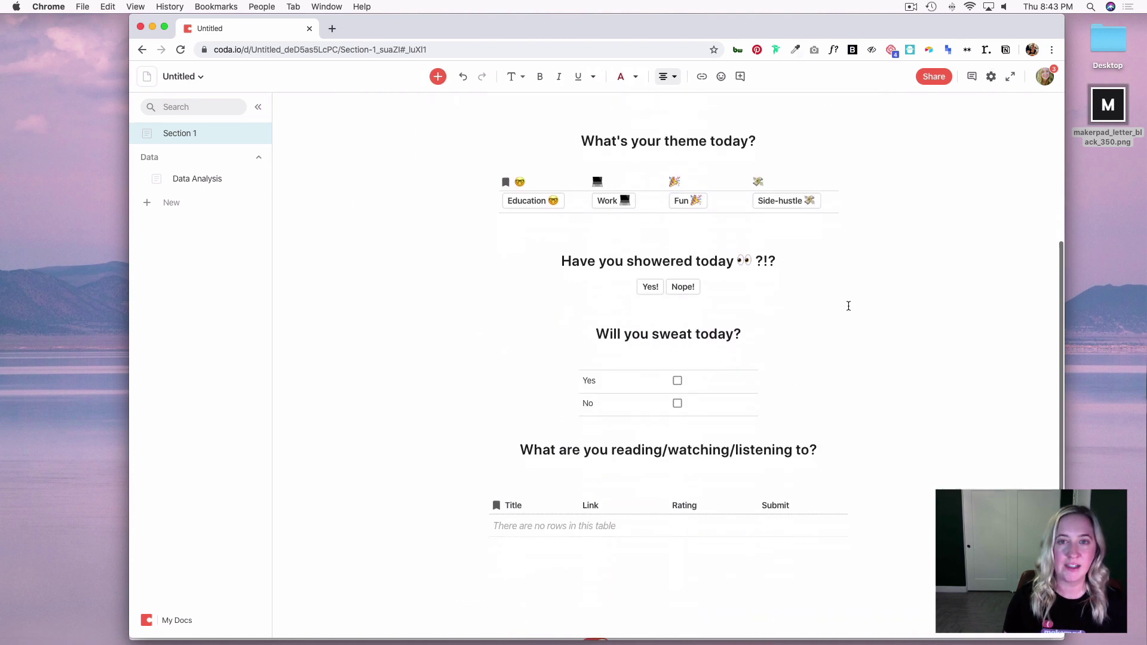
scroll(848, 306, down, 1)
scroll(848, 306, up, 7)
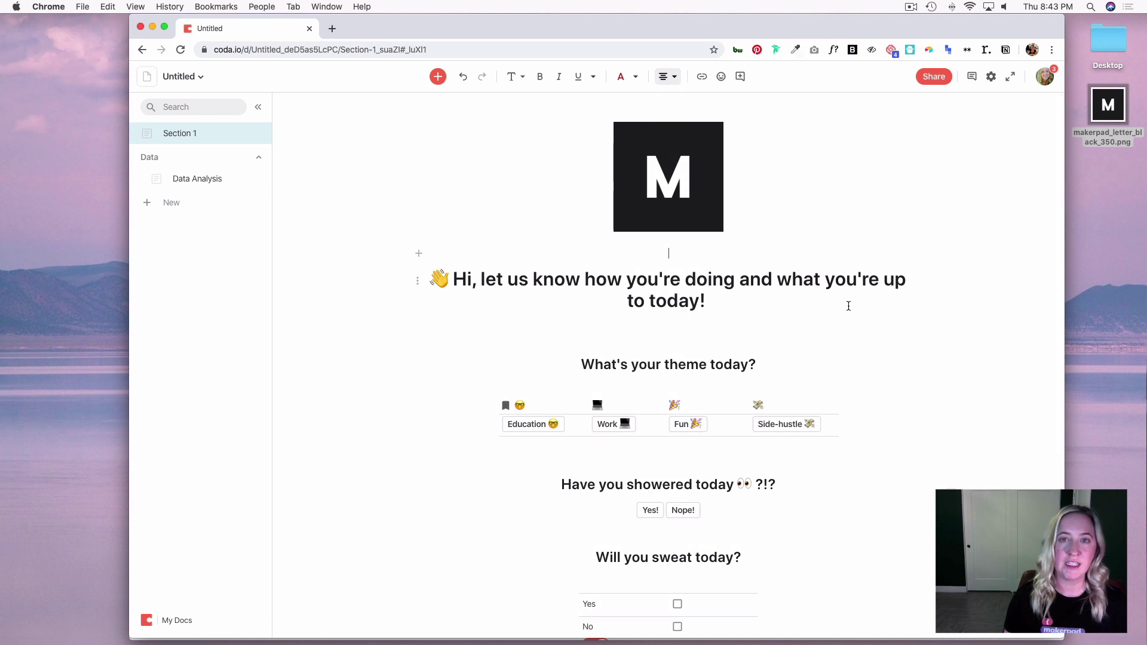